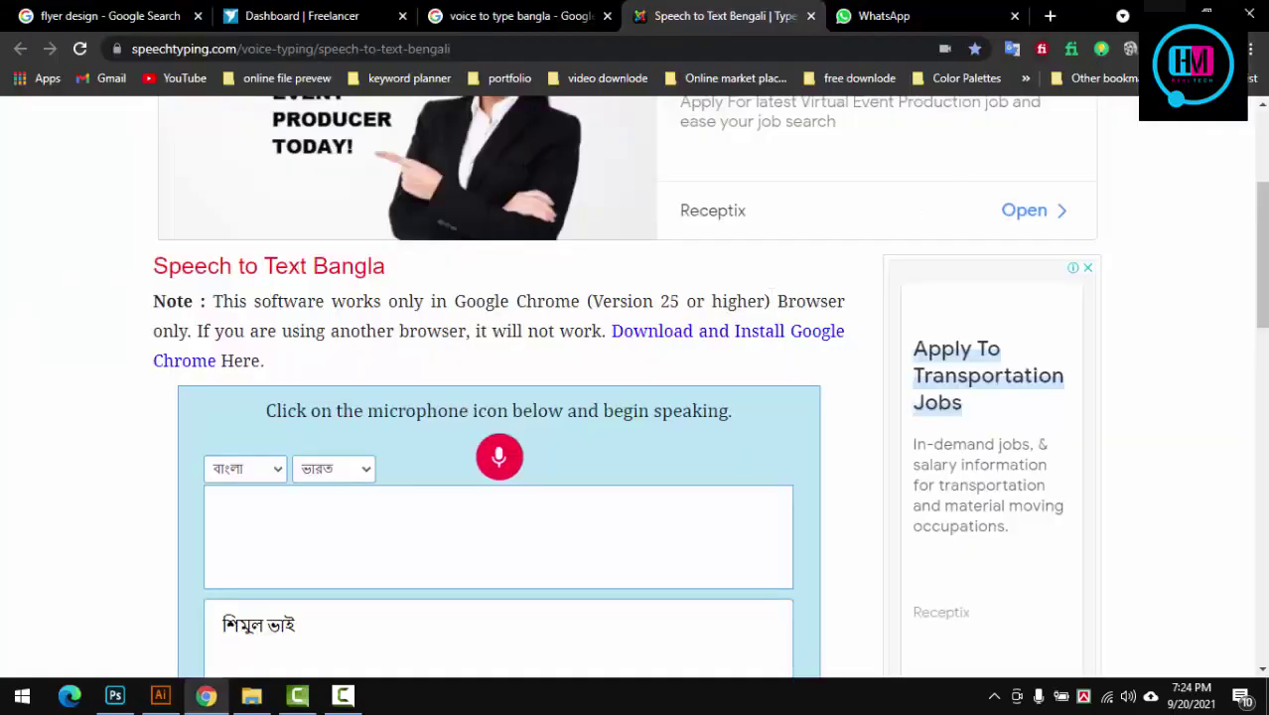
# Step: Clear the windows off the desktop and open the 'for youtube video' folder
pyautogui.click(1172, 12)
pyautogui.click(1173, 11)
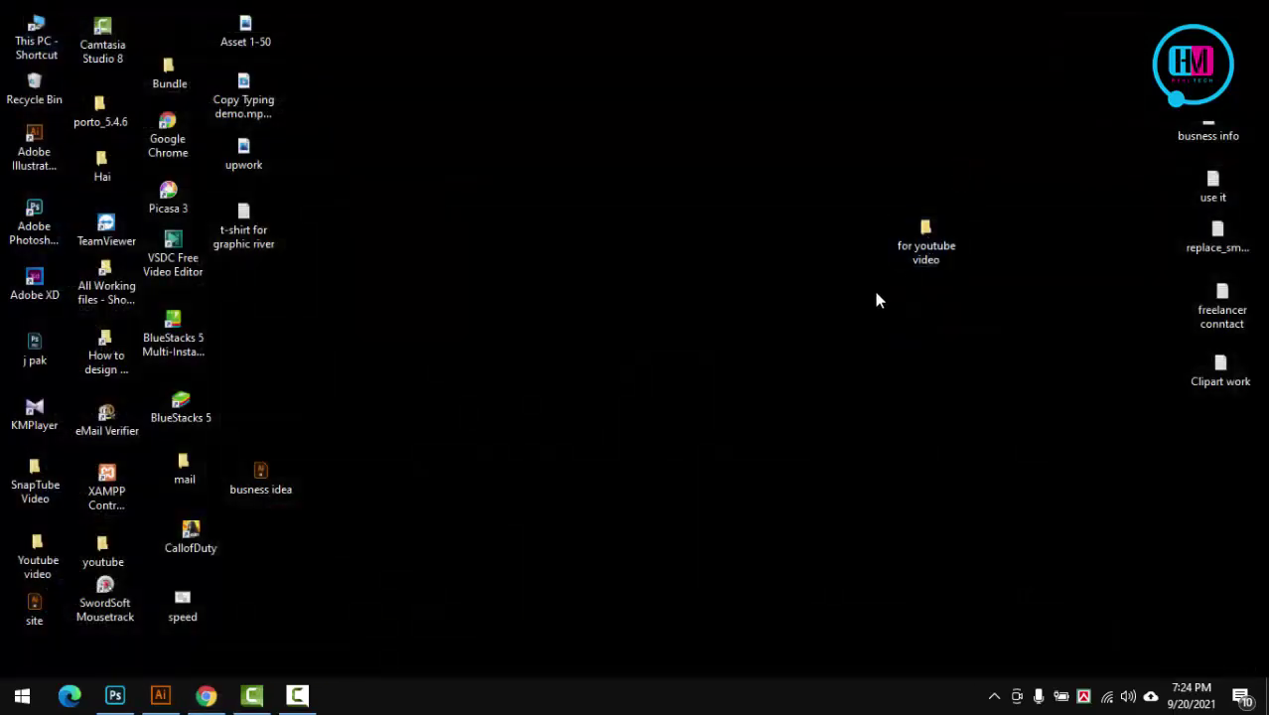
pyautogui.doubleClick(923, 253)
pyautogui.moveTo(270, 326); pyautogui.dragTo(900, 174)
# Step: Look over the Layer 1 to Layer 4 image files in the folder
pyautogui.click(598, 413)
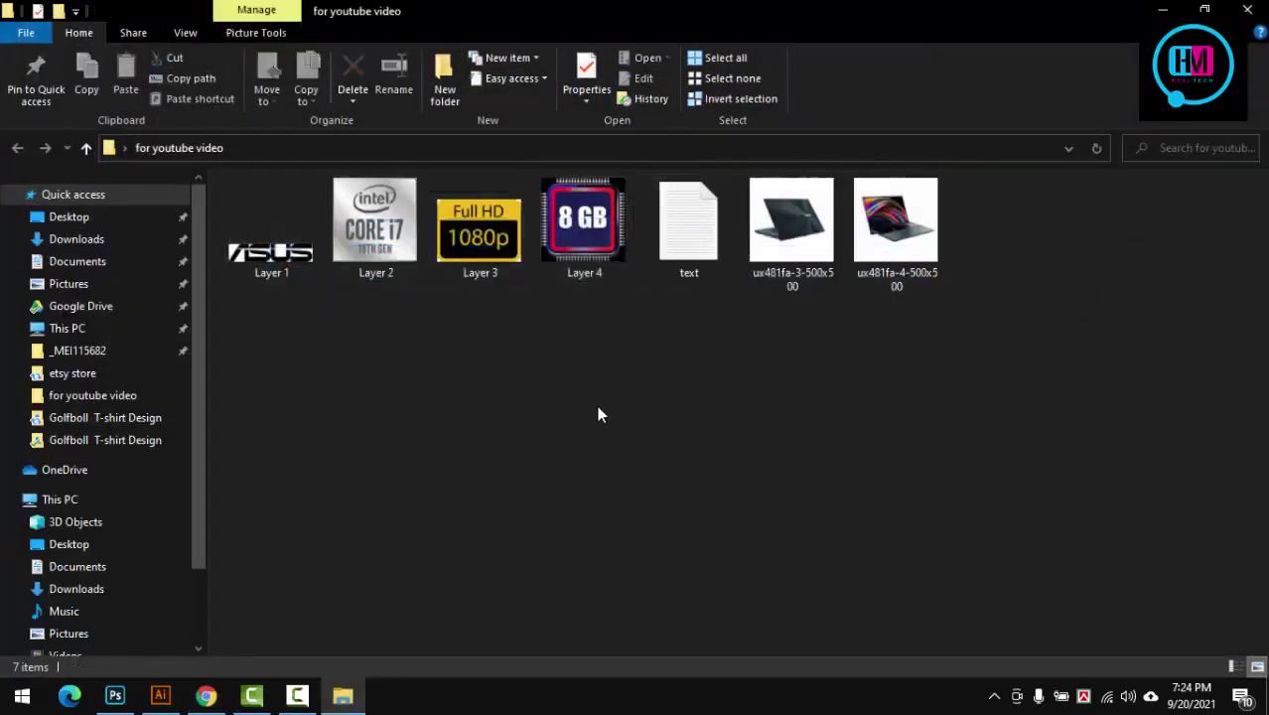
pyautogui.click(290, 258)
pyautogui.click(343, 264)
pyautogui.click(476, 248)
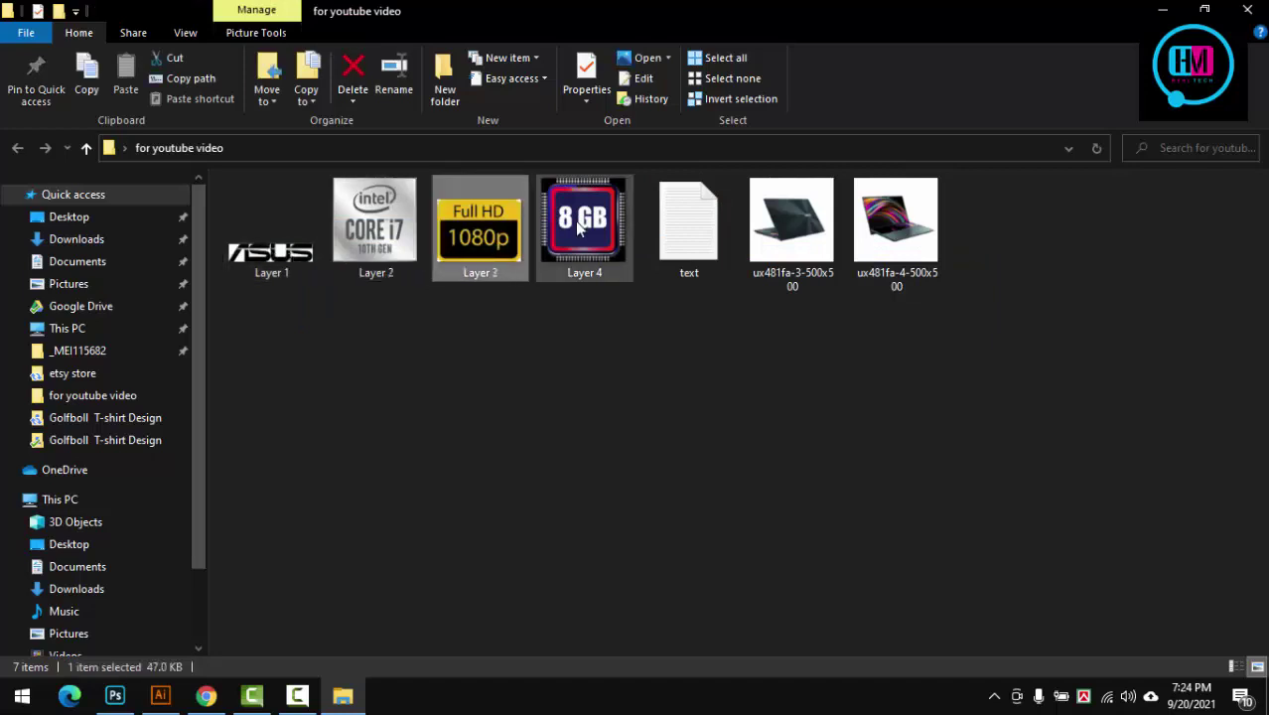
pyautogui.click(583, 233)
# Step: Read the laptop ad copy in text.txt, then return to the asset folder
pyautogui.doubleClick(689, 228)
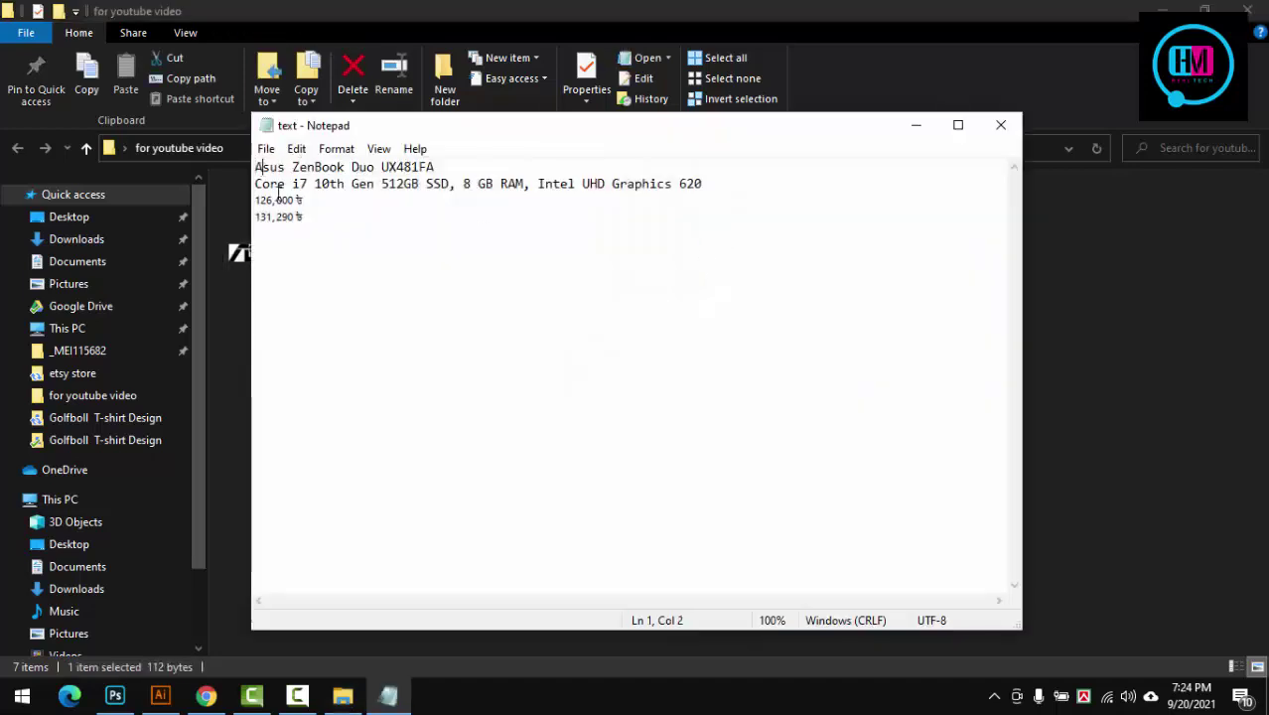
pyautogui.click(323, 246)
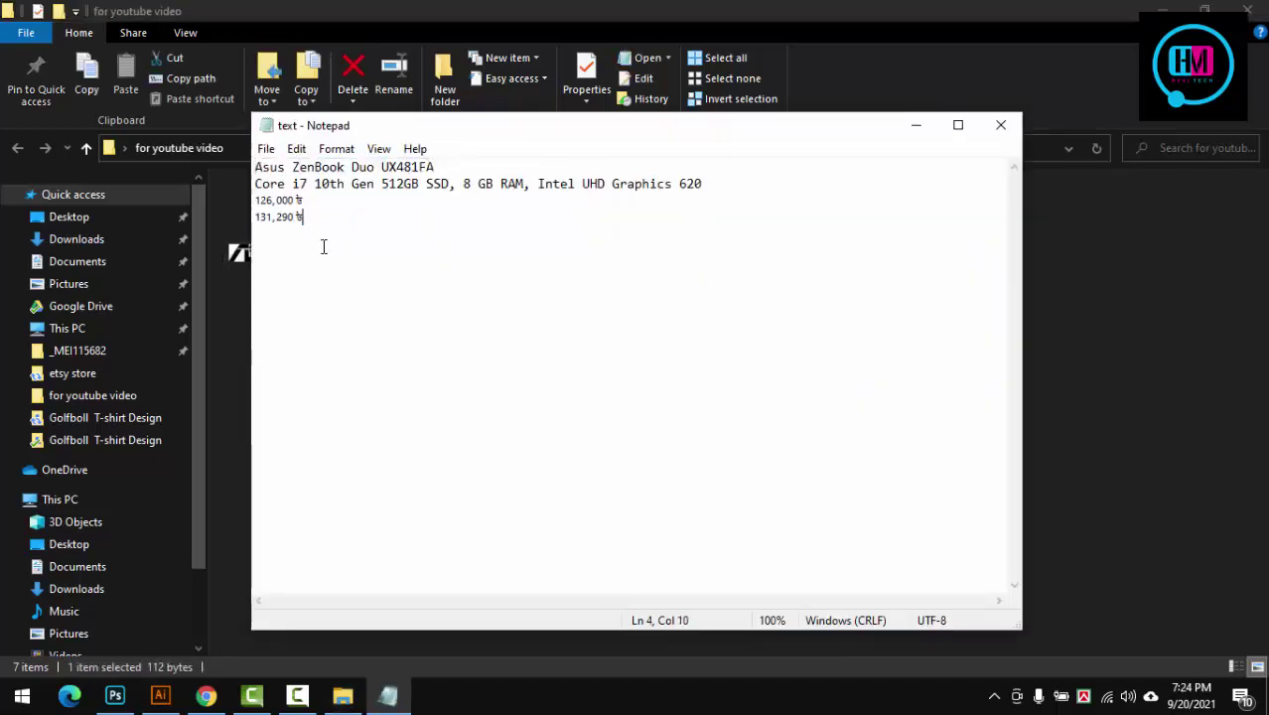
pyautogui.click(1163, 229)
# Step: Launch Photoshop and create the white 2000 × 2400 px, 72 ppi 'fb ads banner' document
pyautogui.click(115, 695)
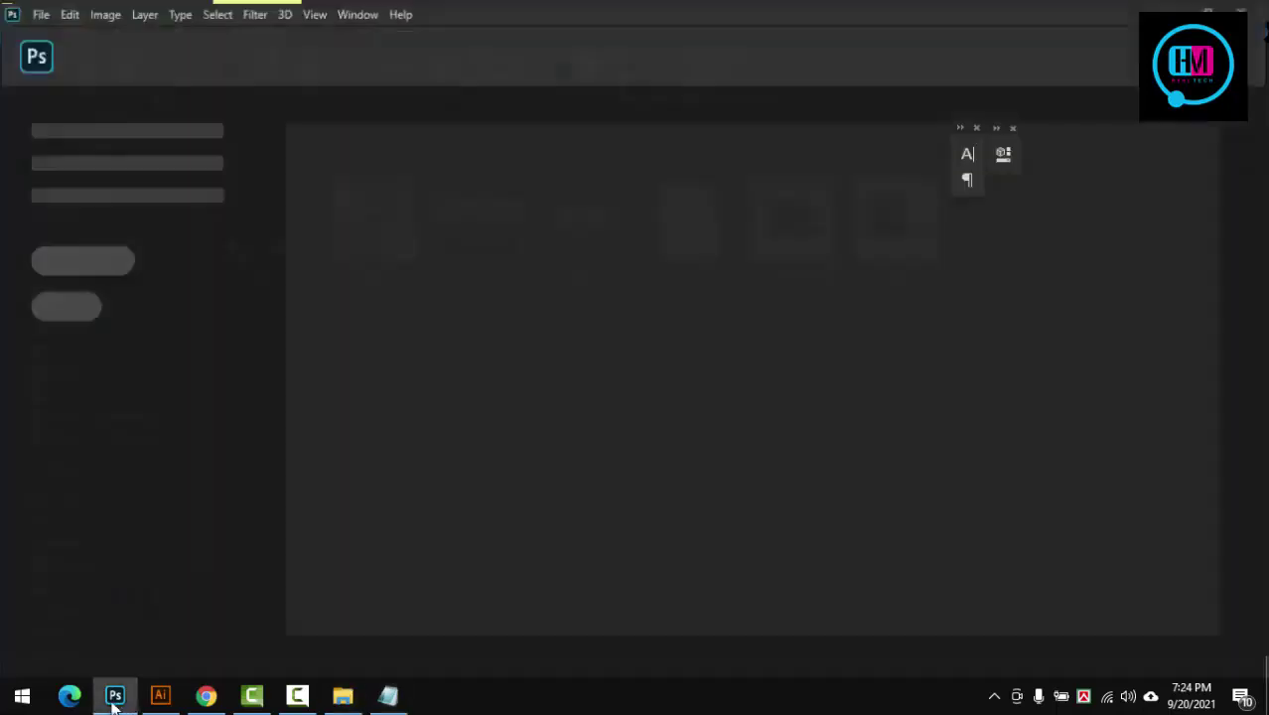
pyautogui.click(40, 11)
pyautogui.write('fb ads banner')
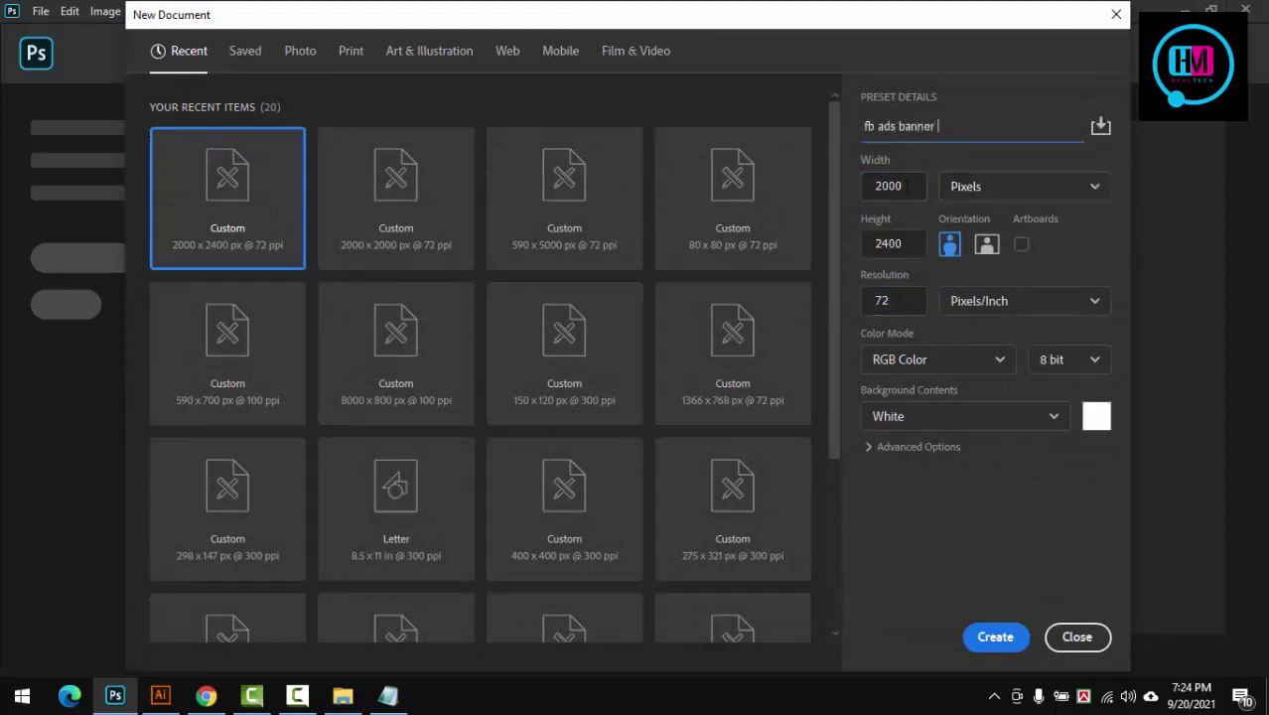
pyautogui.click(993, 636)
# Step: Unlock the Background layer into an editable Layer 0
pyautogui.moveTo(666, 384); pyautogui.dragTo(674, 382)
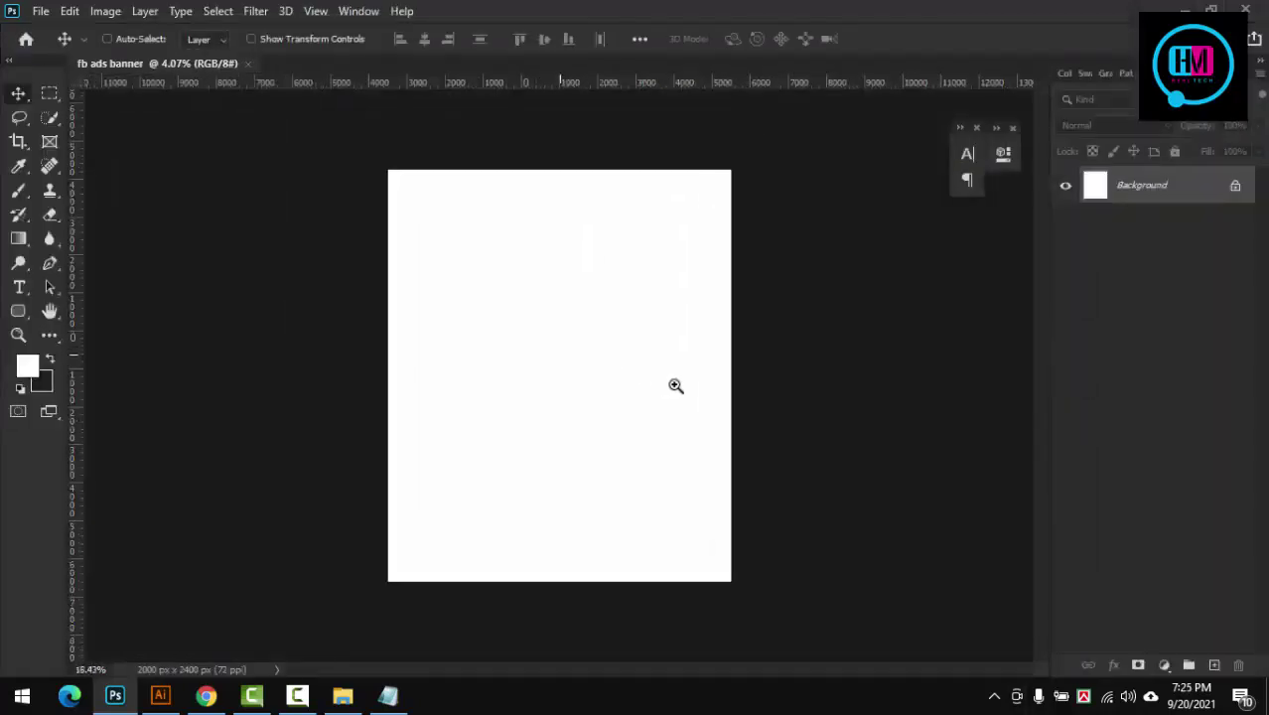
pyautogui.doubleClick(1201, 190)
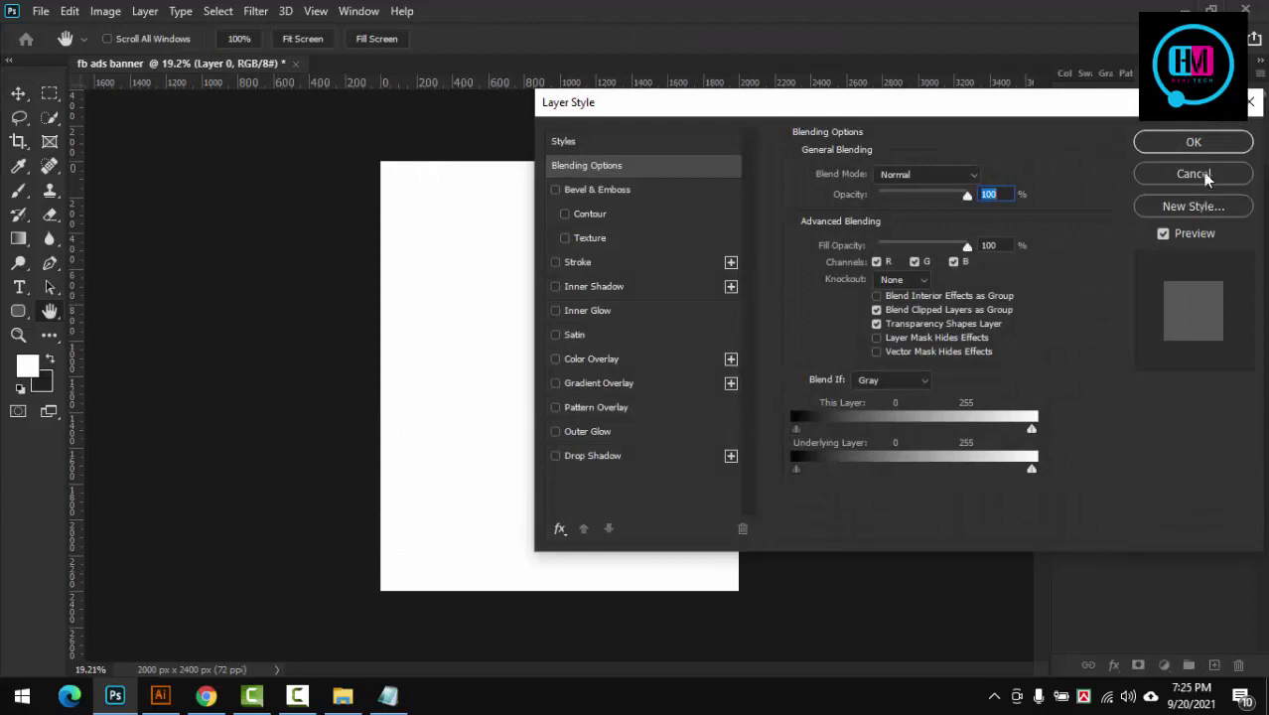
pyautogui.click(1196, 174)
pyautogui.click(1149, 188)
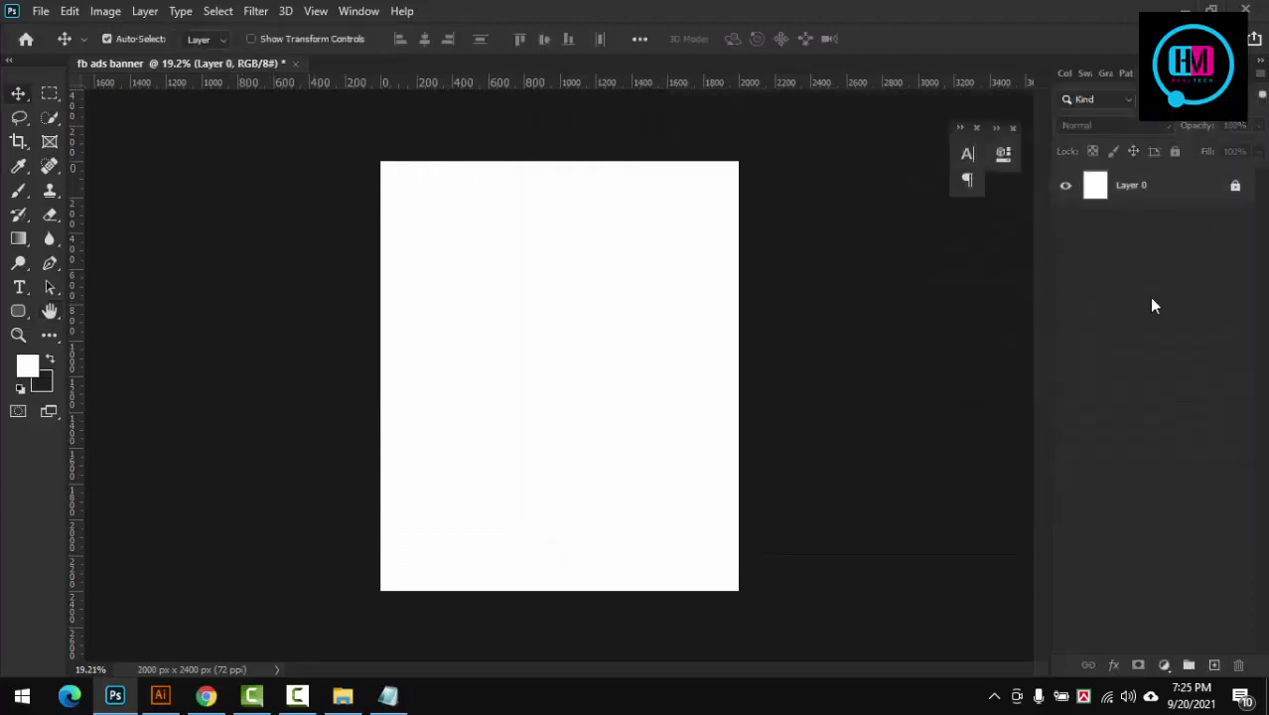
# Step: Add a light blue preset Gradient Fill layer, lock it, and return to the asset folder
pyautogui.click(1166, 667)
pyautogui.click(1166, 335)
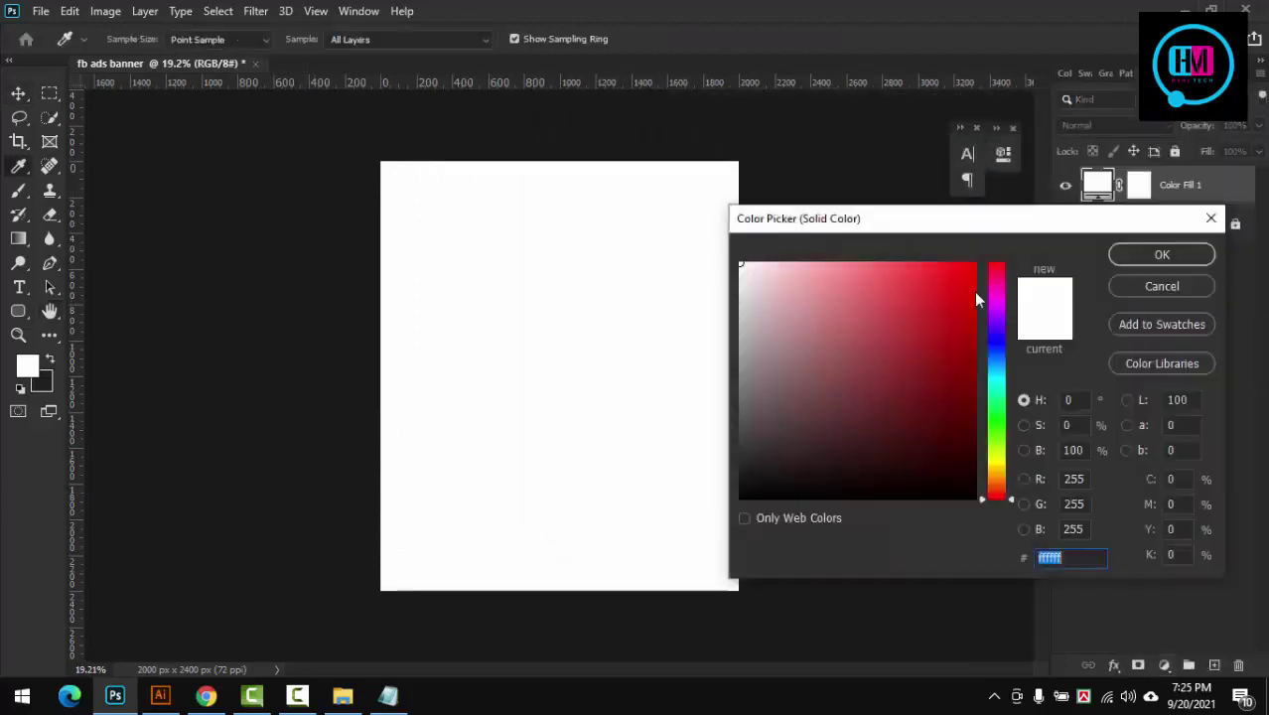
pyautogui.click(1161, 286)
pyautogui.click(1165, 666)
pyautogui.click(1173, 355)
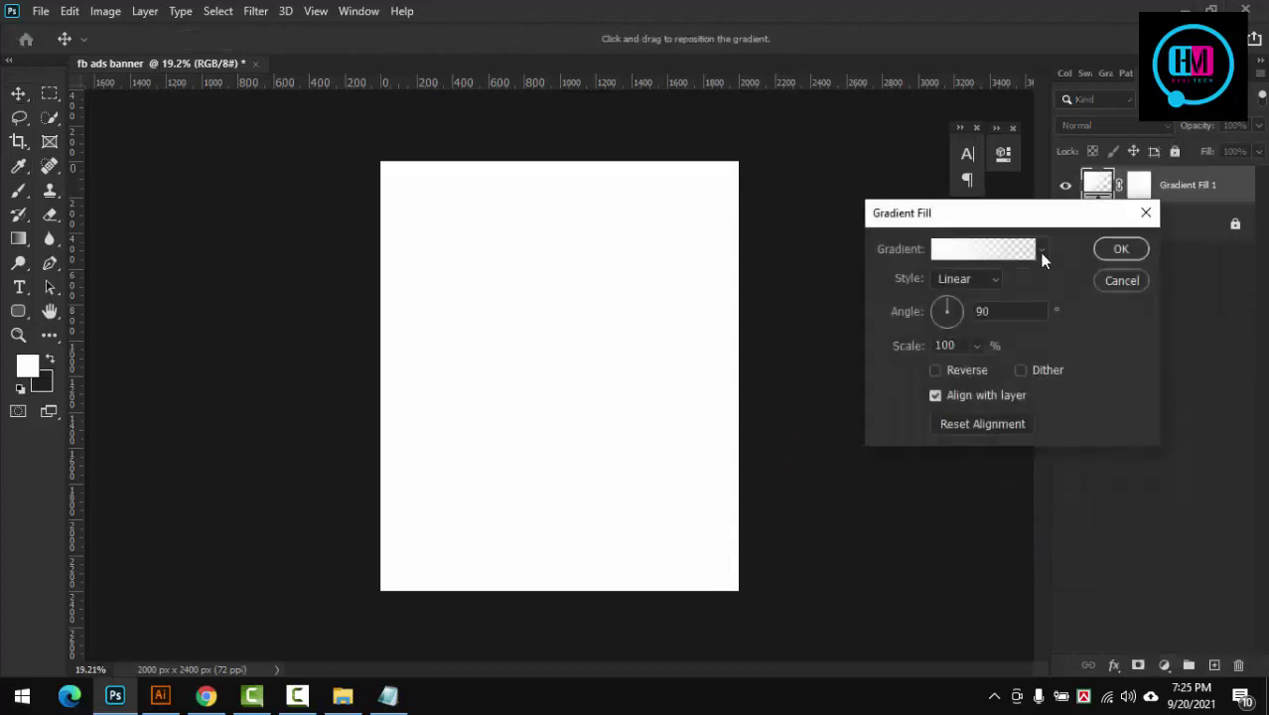
pyautogui.click(1041, 254)
pyautogui.click(928, 377)
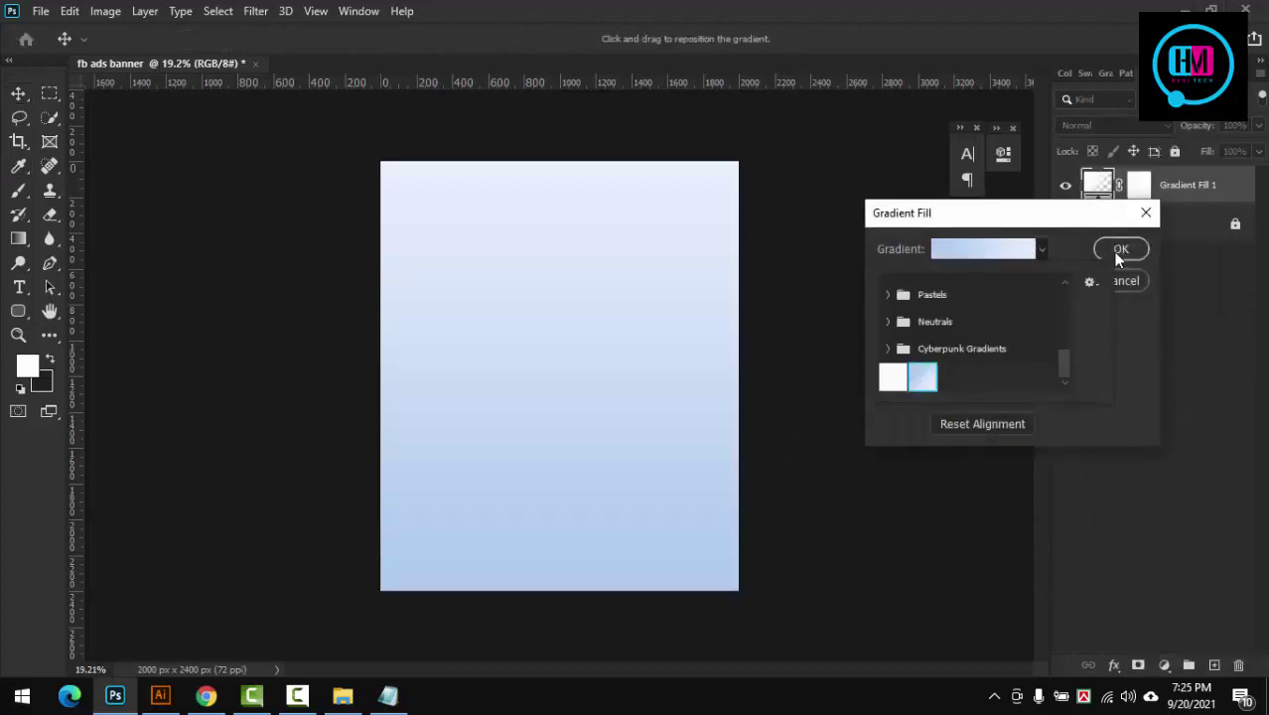
pyautogui.click(1119, 251)
pyautogui.click(1174, 151)
pyautogui.scroll(3, 657, 258)
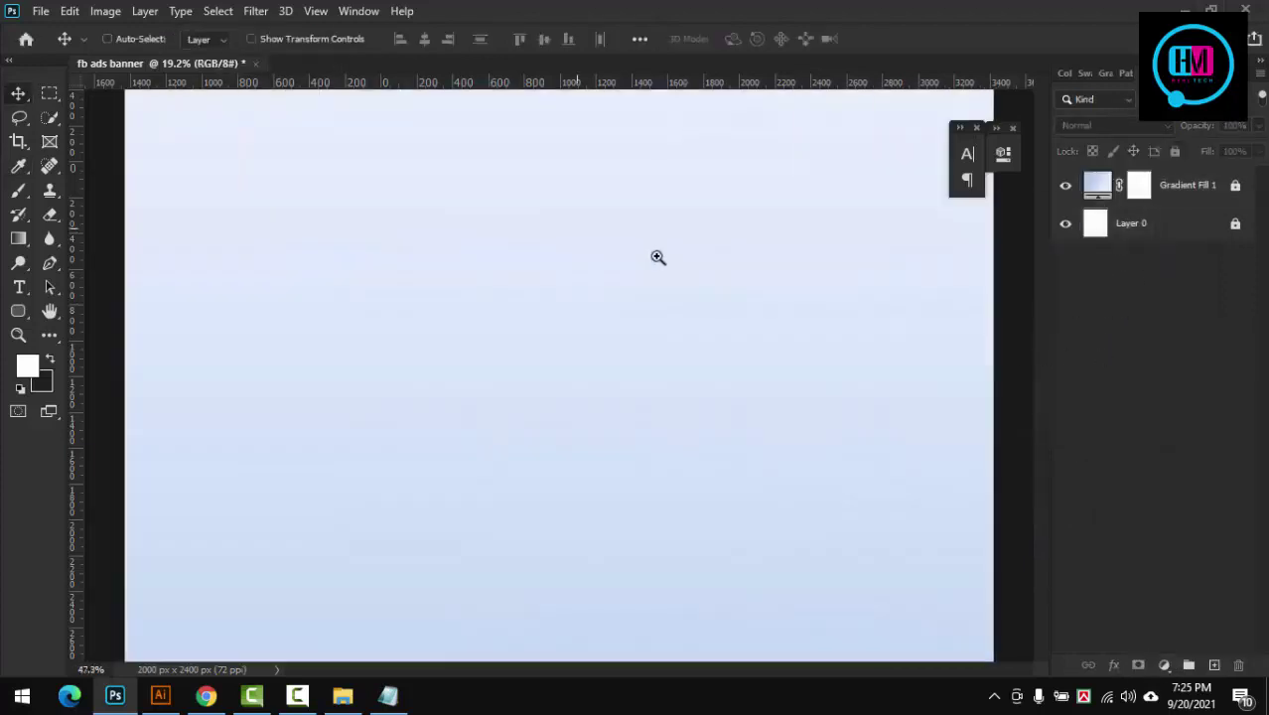
pyautogui.scroll(-4, 731, 354)
pyautogui.click(341, 696)
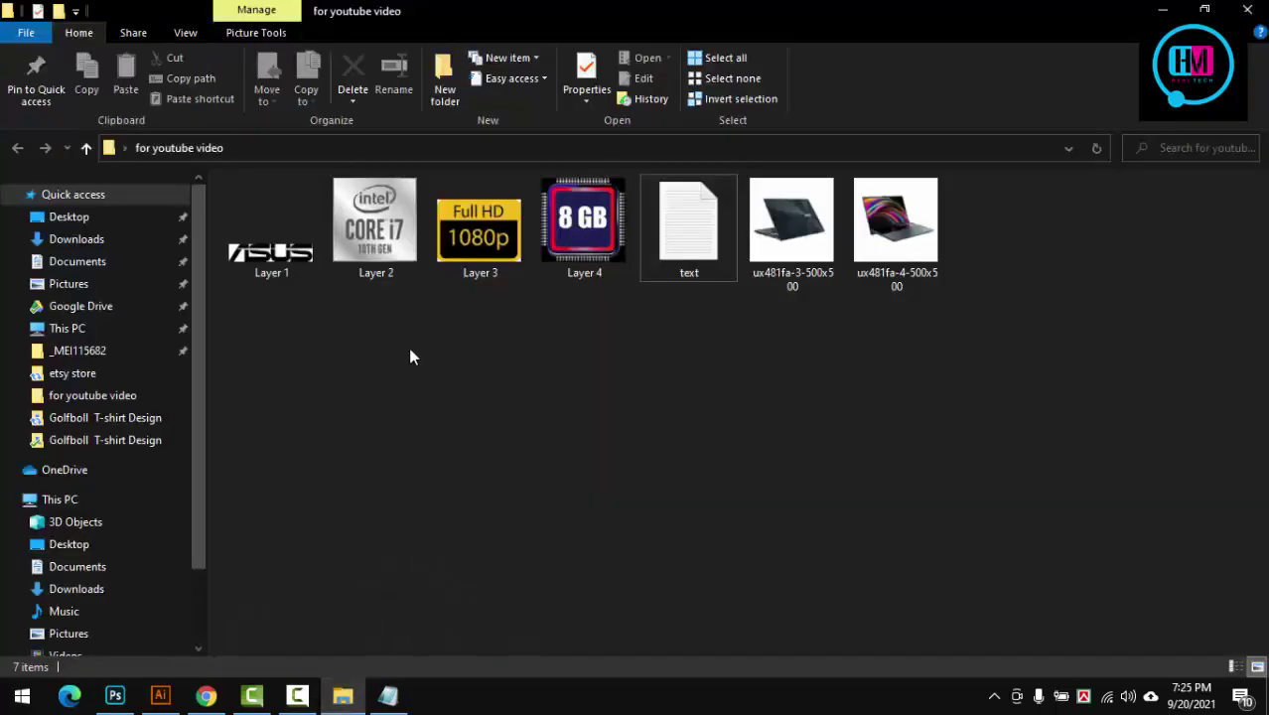
# Step: Place the Layer 1.jpg ASUS logo on the banner, enlarge it, and nudge it near the top
pyautogui.moveTo(271, 228)
pyautogui.mouseDown()
pyautogui.moveTo(559, 300)
pyautogui.moveTo(563, 390)
pyautogui.mouseUp()
pyautogui.scroll(3, 595, 397)
pyautogui.moveTo(629, 413); pyautogui.dragTo(574, 272)
pyautogui.scroll(-3, 624, 381)
pyautogui.scroll(5, 556, 272)
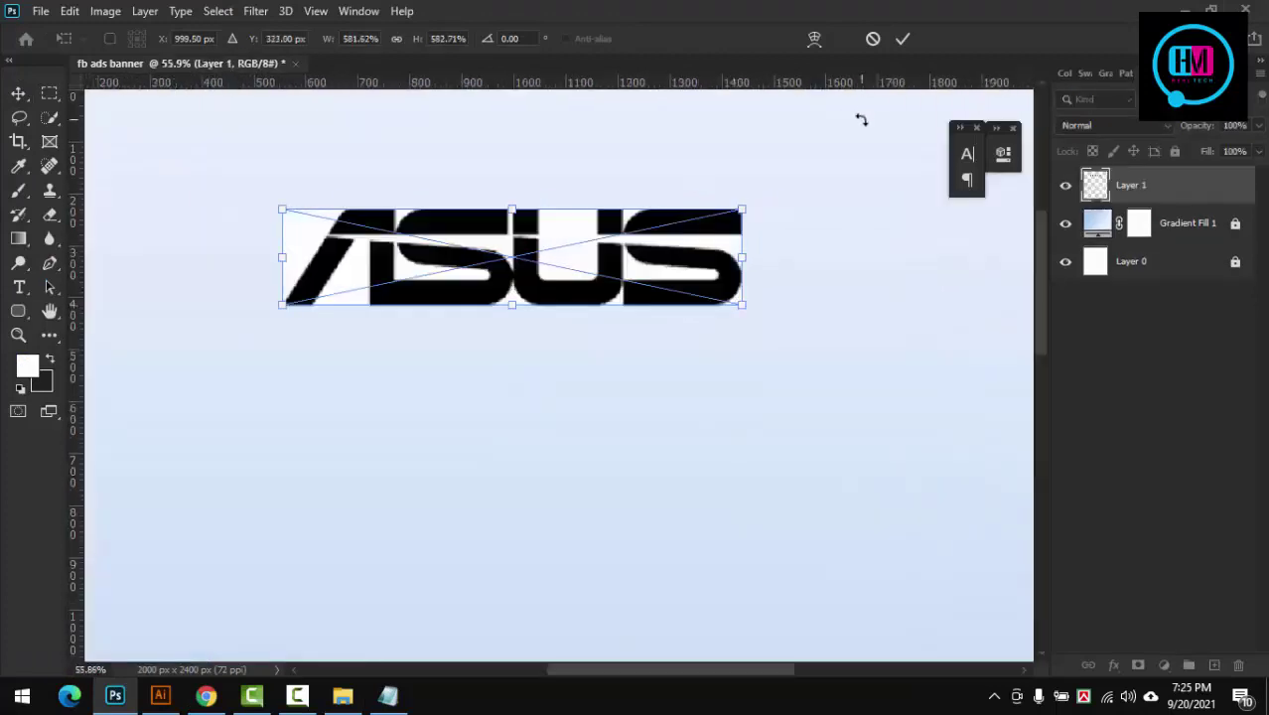
pyautogui.click(903, 37)
pyautogui.scroll(-5, 639, 280)
pyautogui.scroll(4, 652, 319)
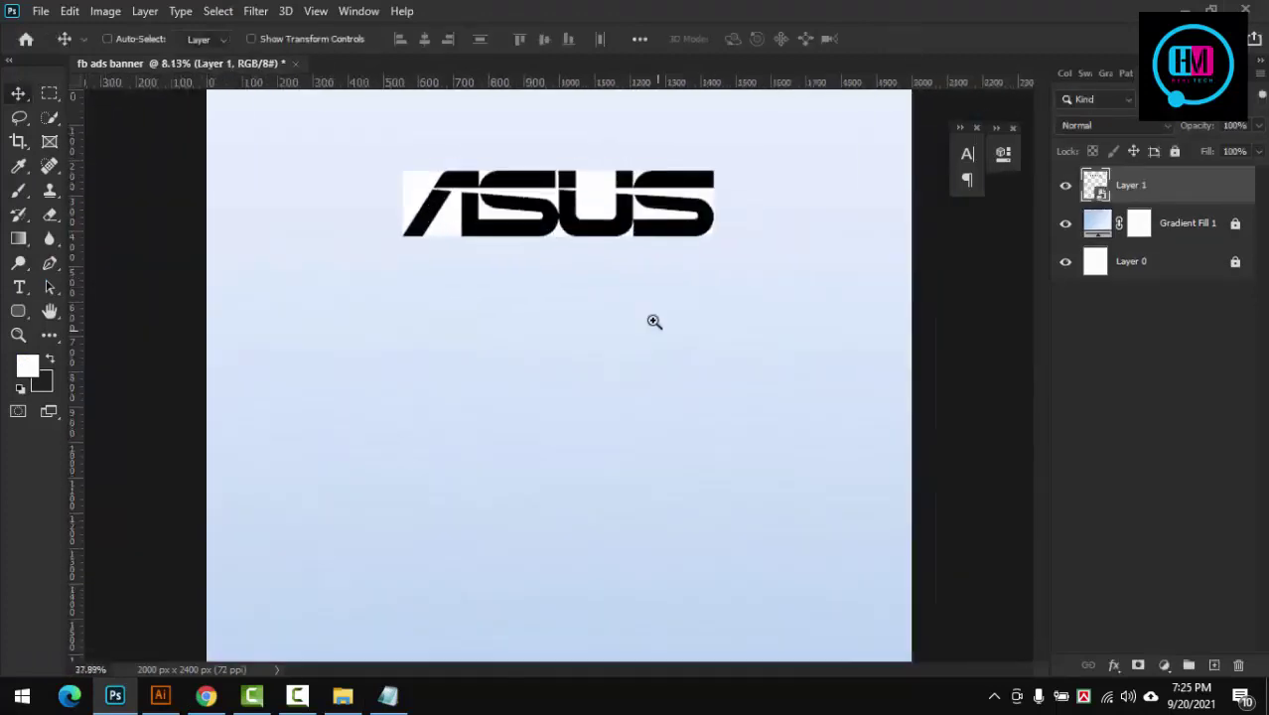
pyautogui.scroll(2, 608, 327)
pyautogui.moveTo(605, 321); pyautogui.dragTo(606, 295)
# Step: In the logo's smart-object contents, select white with Color Range, unlock the layer, and delete it
pyautogui.doubleClick(1096, 186)
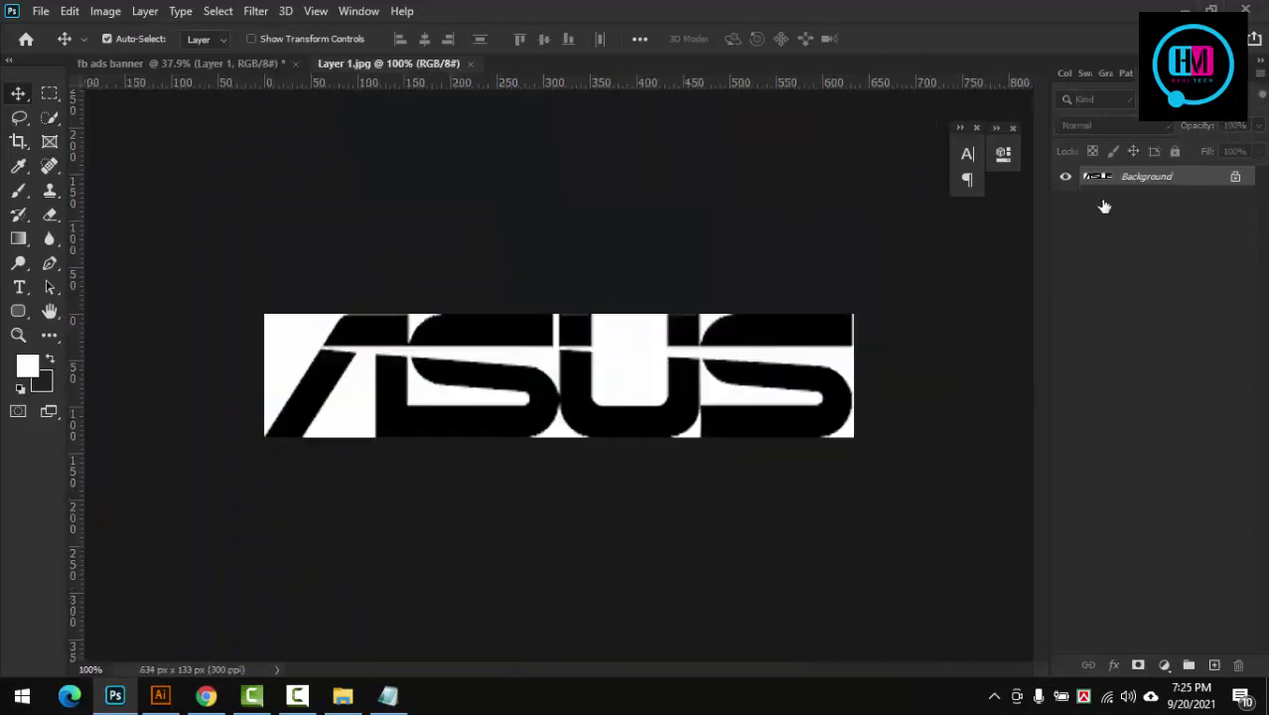
pyautogui.press('c')
pyautogui.press('v')
pyautogui.click(180, 11)
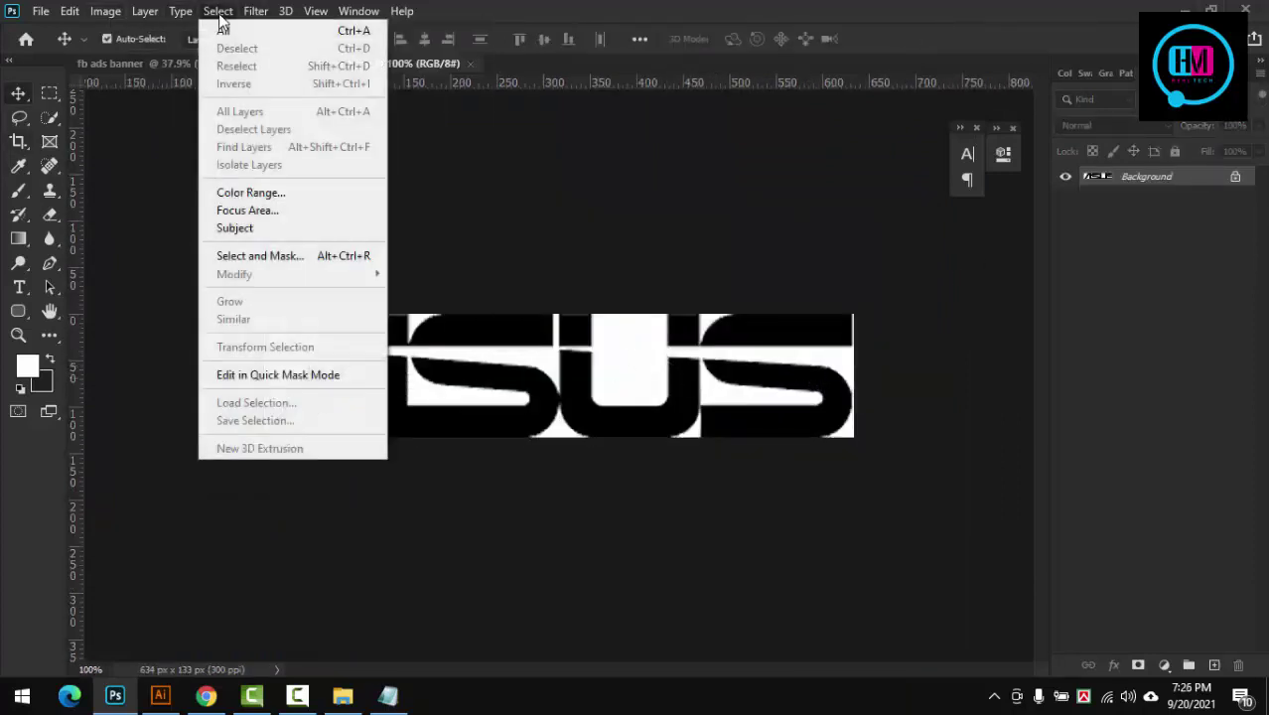
pyautogui.click(241, 194)
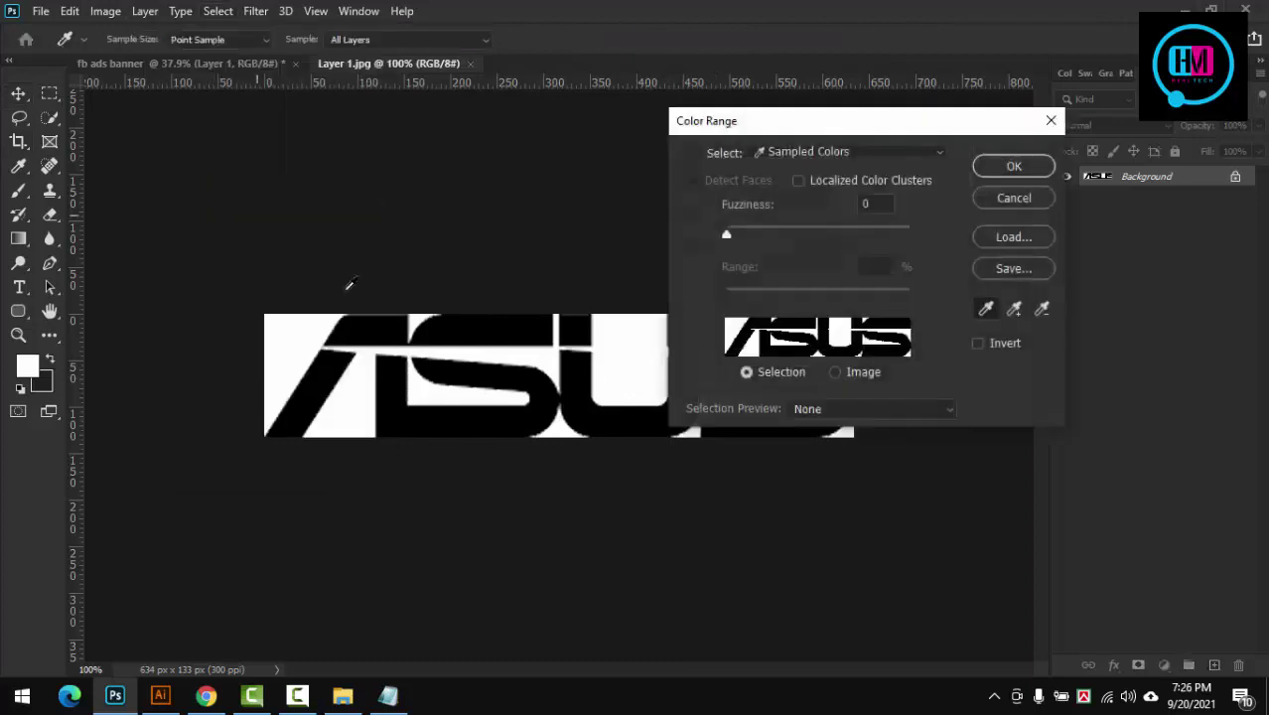
pyautogui.click(985, 169)
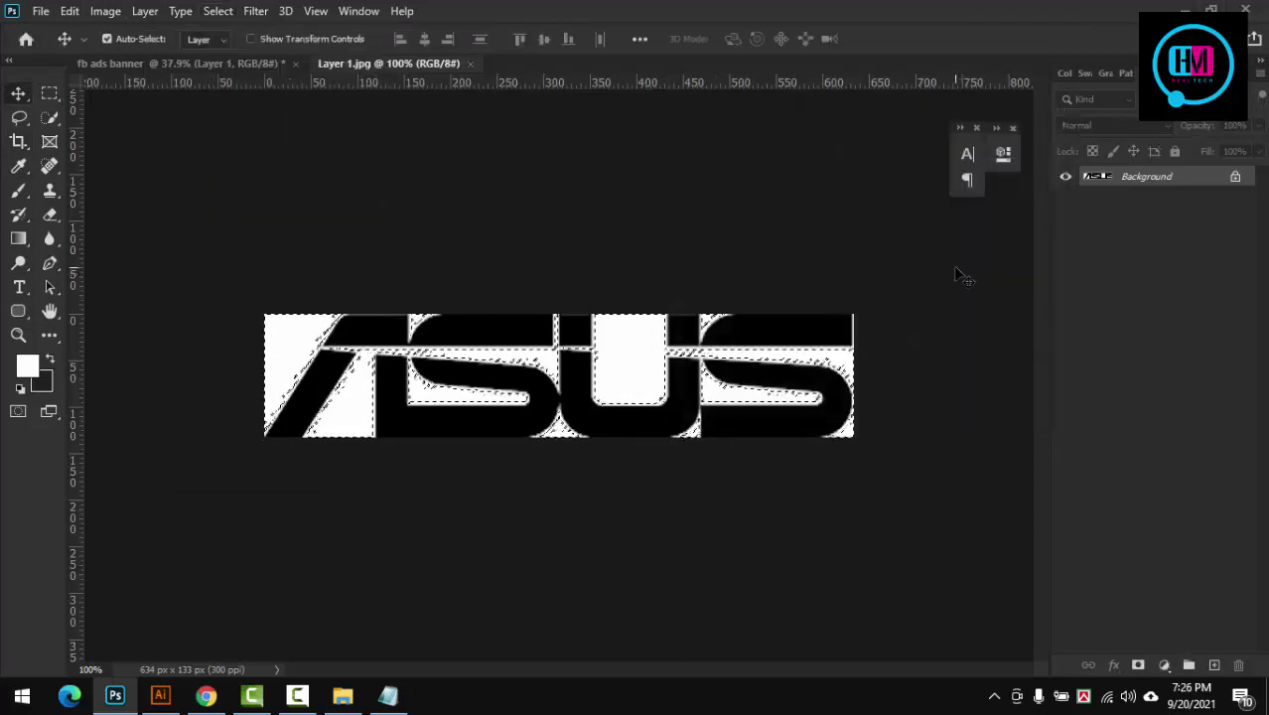
pyautogui.press('Delete')
pyautogui.click(909, 194)
pyautogui.click(1235, 176)
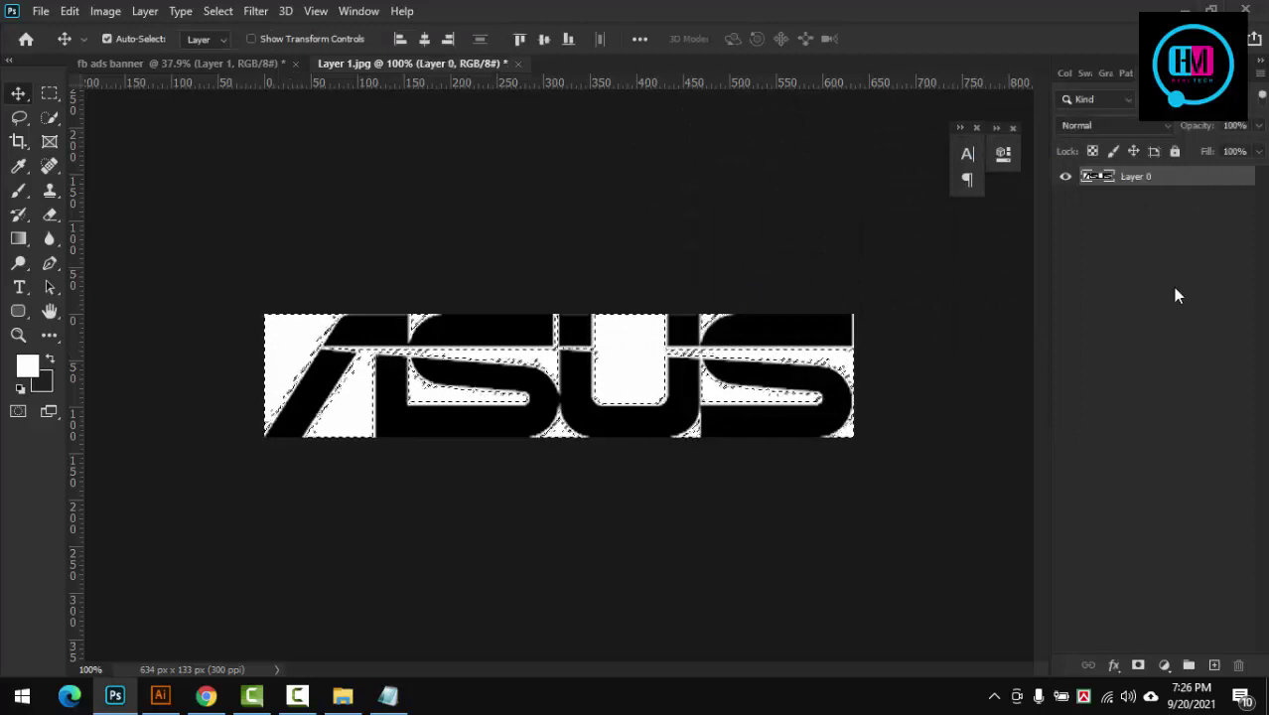
pyautogui.press('Delete')
pyautogui.hotkey('ctrl', 'd')
# Step: Attempt saving Layer 1.jpg, dismiss the error, and close it without saving
pyautogui.hotkey('ctrl', 's')
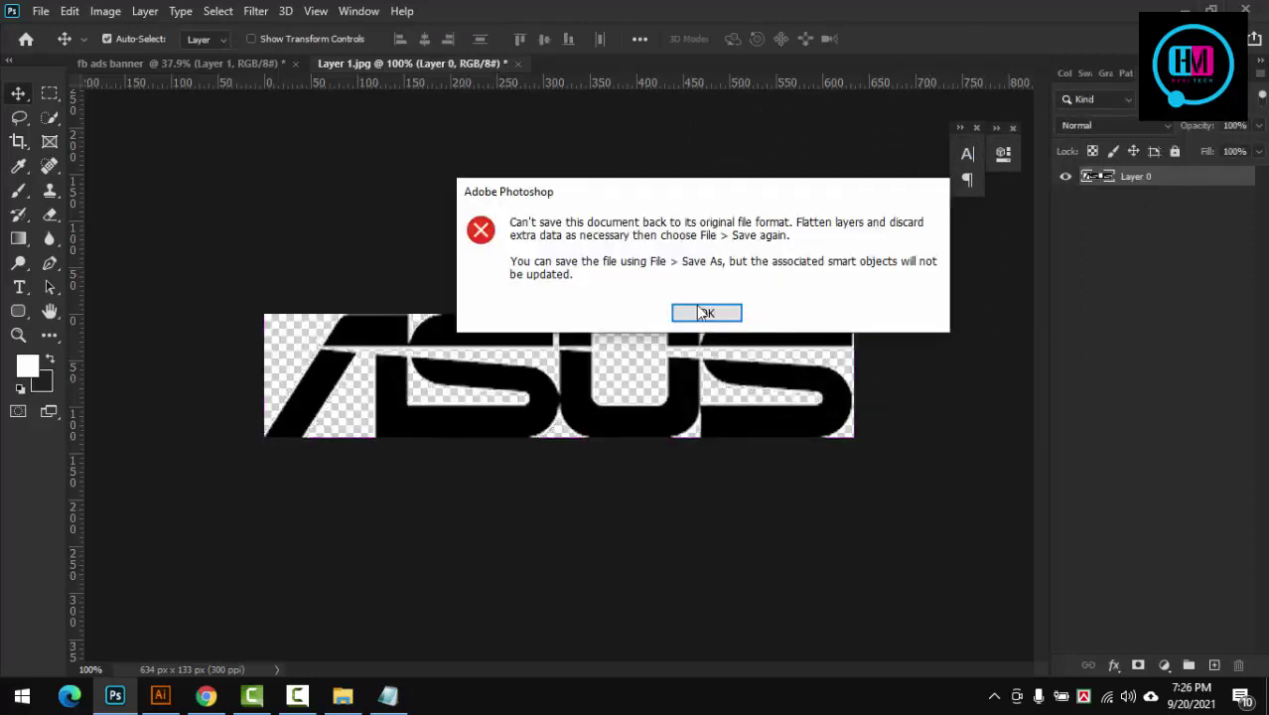
pyautogui.press('Return')
pyautogui.click(518, 62)
pyautogui.click(546, 269)
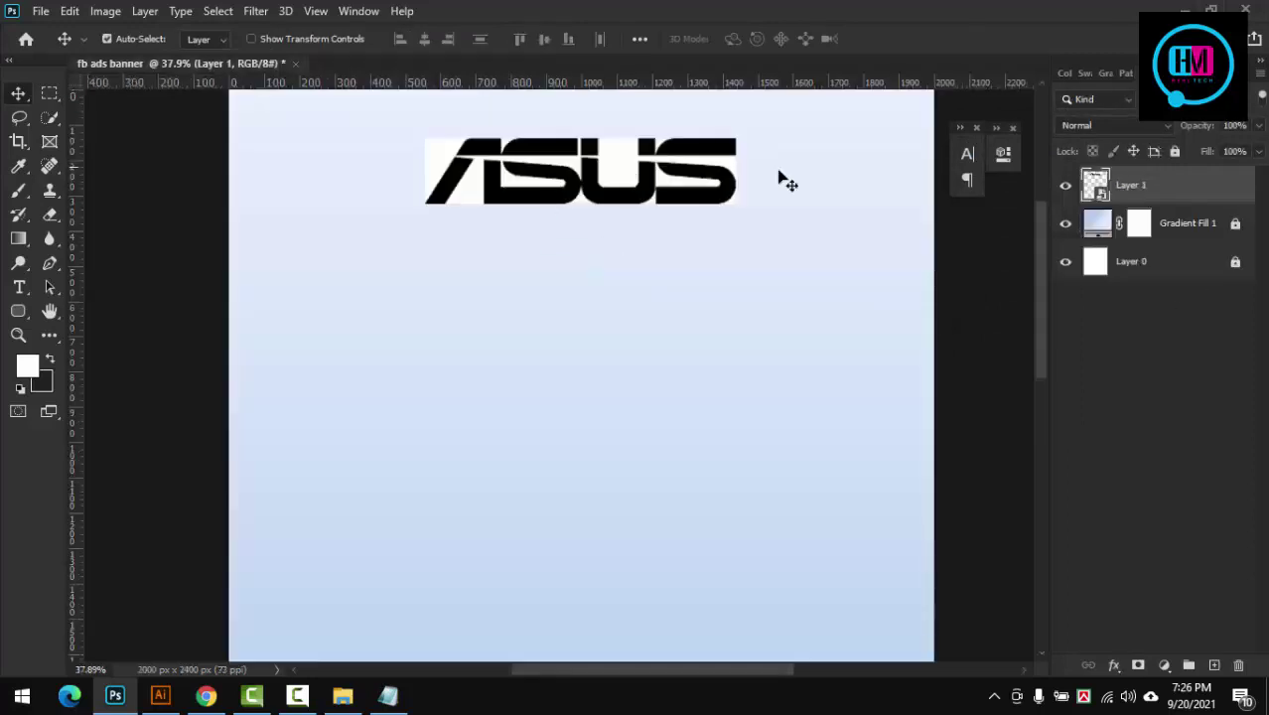
# Step: Rasterize the logo layer and delete its white background via Color Range
pyautogui.rightClick(1154, 185)
pyautogui.click(984, 351)
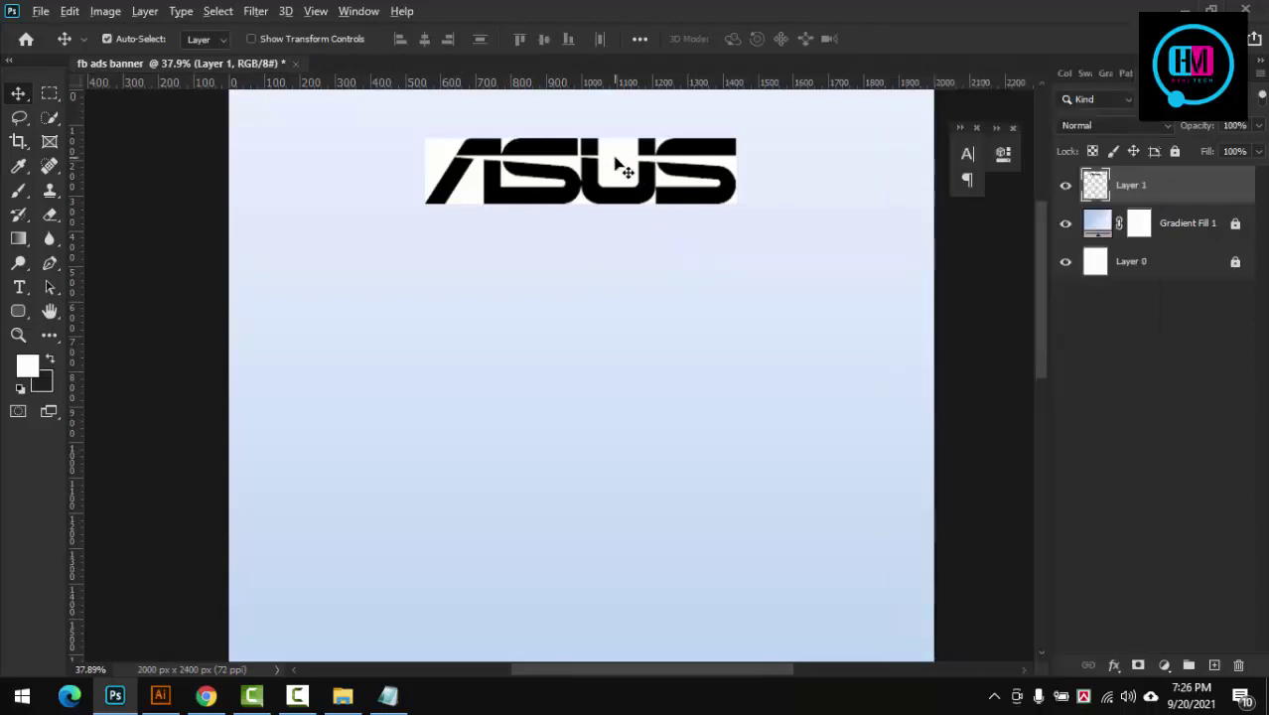
pyautogui.hotkey('alt', 's')
pyautogui.press('c')
pyautogui.click(1005, 168)
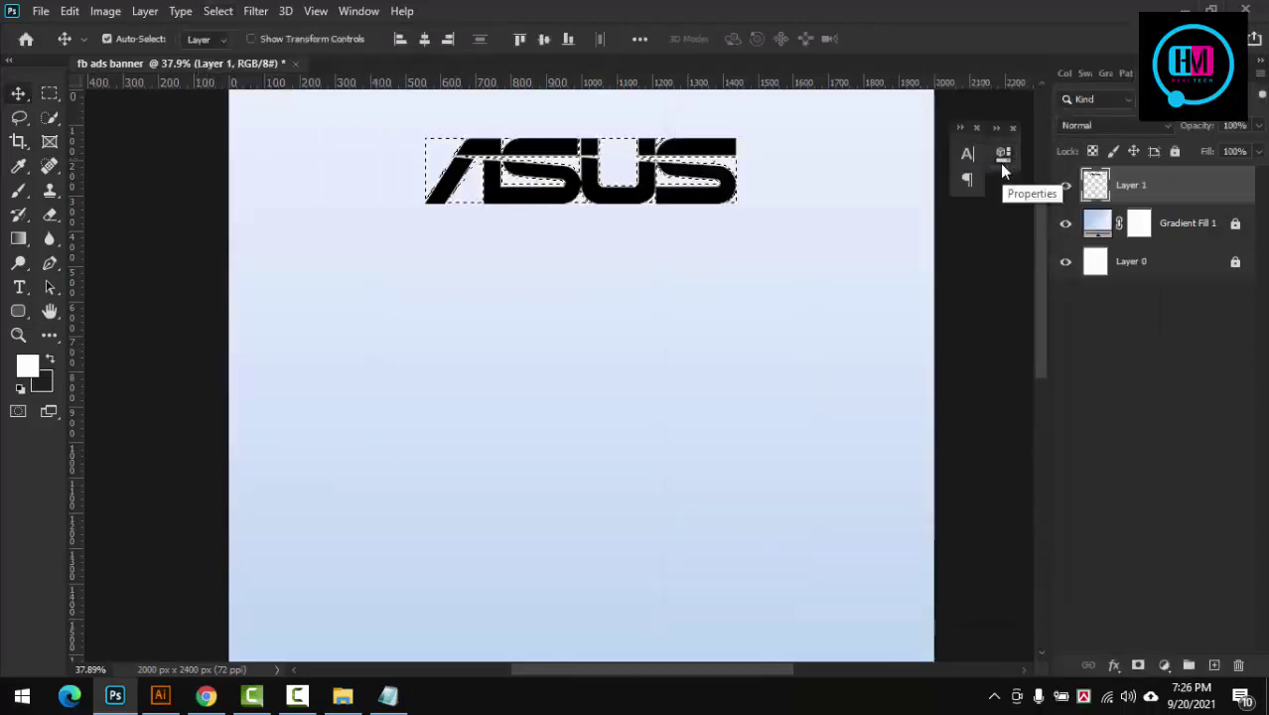
pyautogui.press('Delete')
pyautogui.hotkey('ctrl', 'd')
# Step: Centre the ASUS logo horizontally on the banner
pyautogui.scroll(5, 786, 193)
pyautogui.scroll(-8, 787, 193)
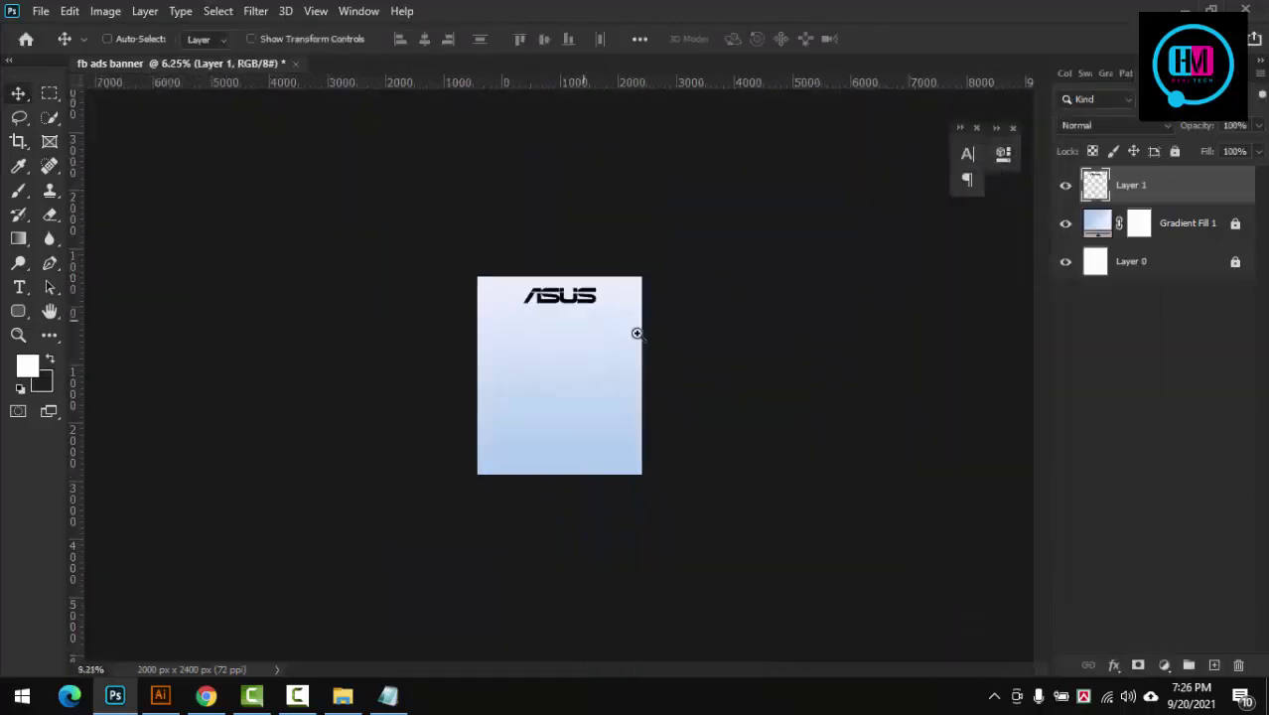
pyautogui.scroll(2, 635, 332)
pyautogui.scroll(6, 761, 202)
pyautogui.scroll(-8, 762, 201)
pyautogui.scroll(3, 633, 310)
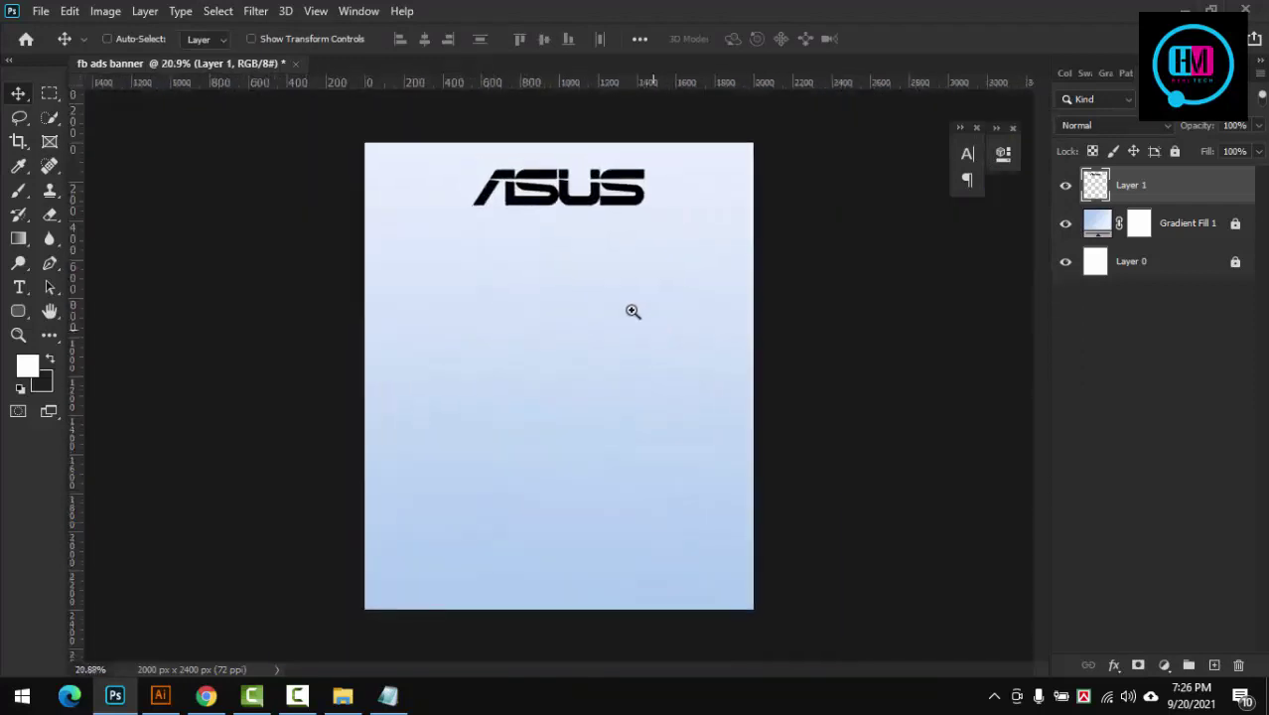
pyautogui.moveTo(584, 196)
pyautogui.mouseDown()
pyautogui.moveTo(536, 194)
pyautogui.moveTo(702, 187)
pyautogui.mouseUp()
pyautogui.click(639, 39)
pyautogui.click(424, 41)
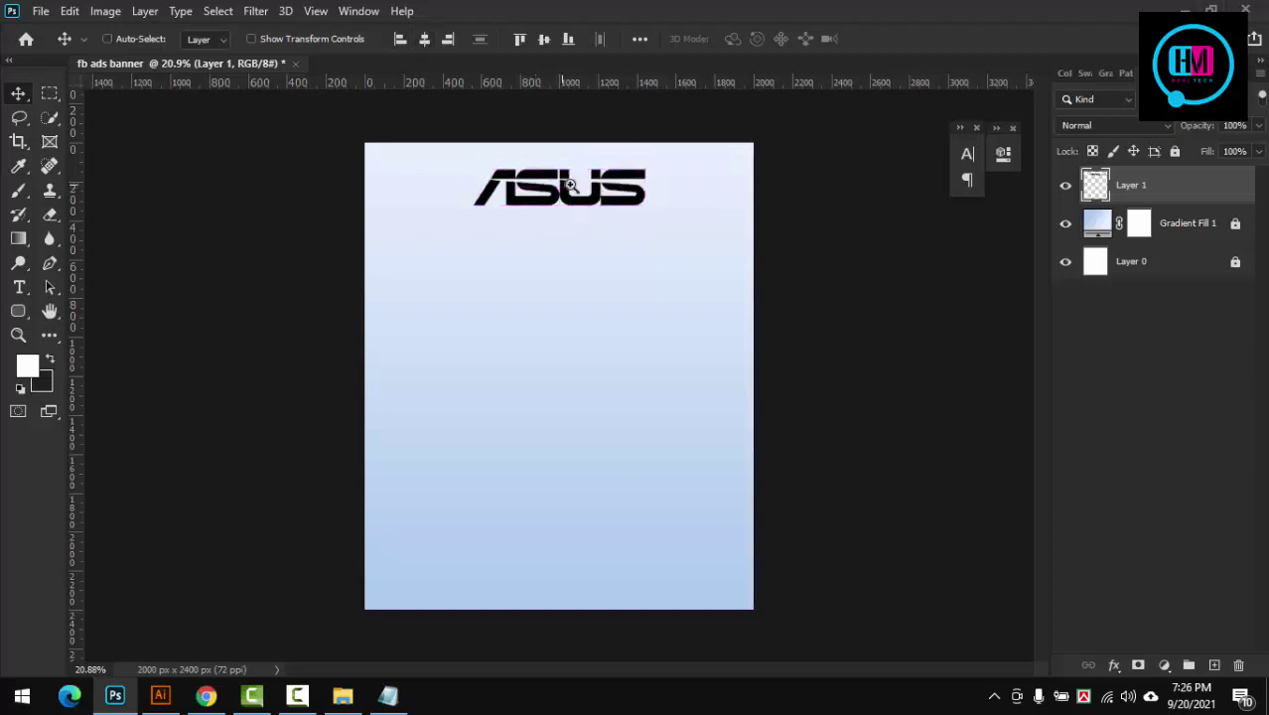
# Step: Shrink the ASUS logo to about 70 percent, then return to the ad images folder
pyautogui.scroll(1, 582, 215)
pyautogui.scroll(1, 582, 215)
pyautogui.hotkey('ctrl', 't')
pyautogui.moveTo(697, 187); pyautogui.dragTo(626, 179)
pyautogui.press('Return')
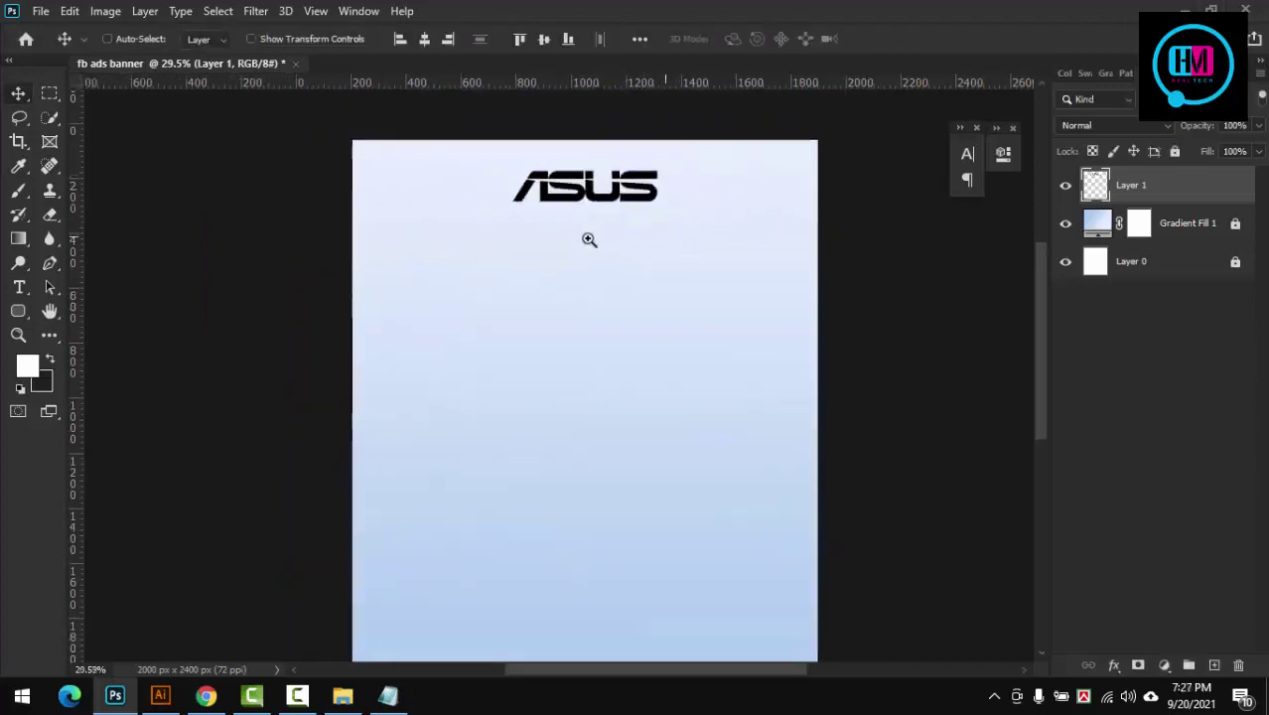
pyautogui.scroll(-5, 608, 374)
pyautogui.scroll(2, 593, 256)
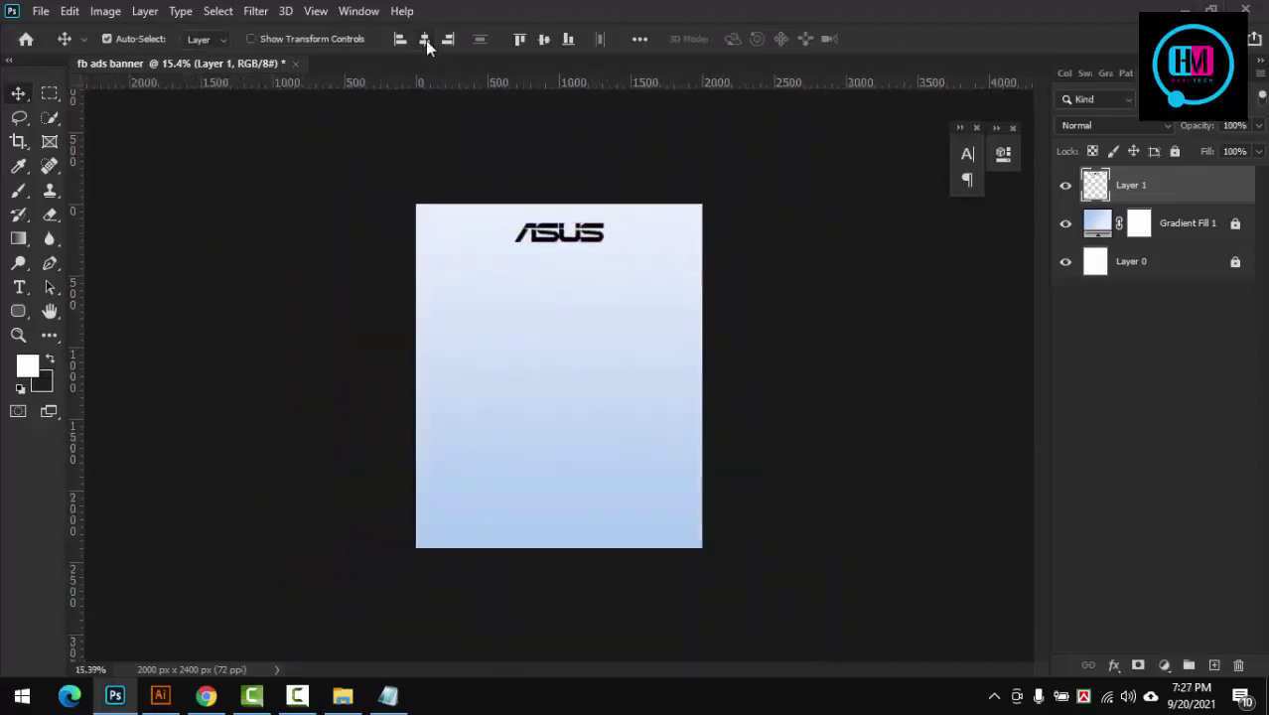
pyautogui.click(342, 695)
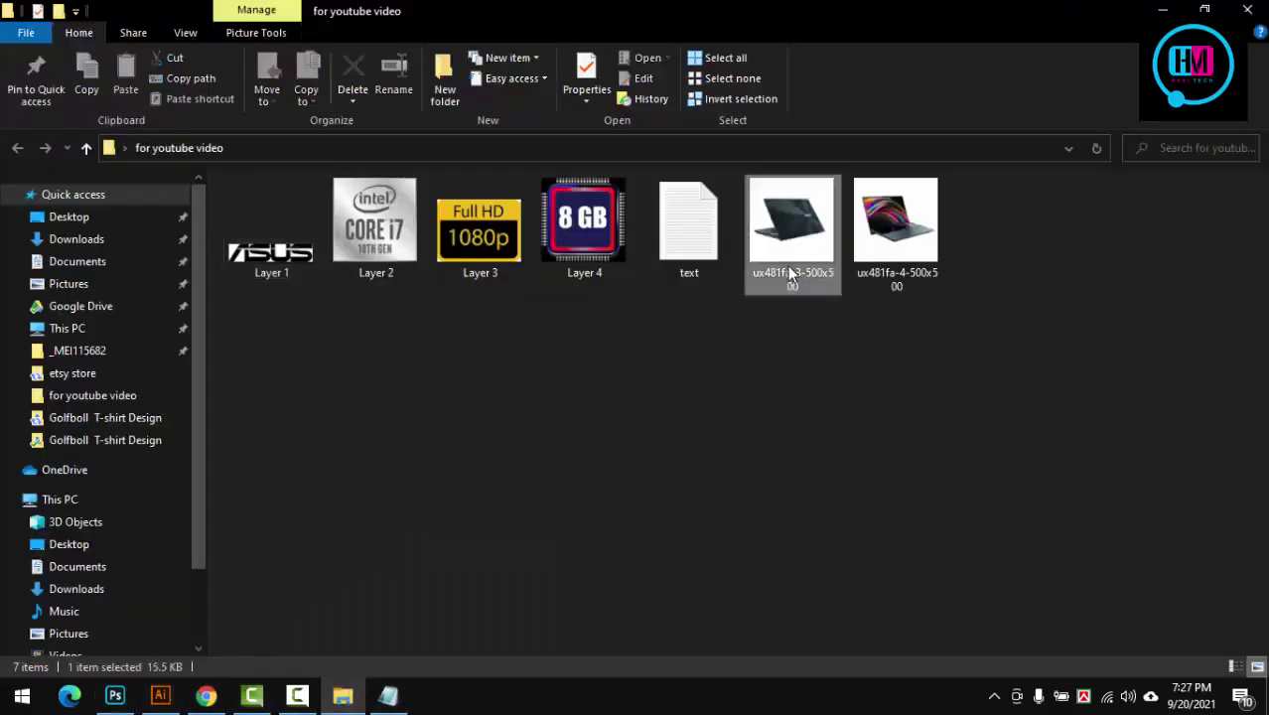
# Step: Place the ux481fa-4 rainbow-screen laptop image onto the banner
pyautogui.moveTo(894, 223)
pyautogui.mouseDown()
pyautogui.moveTo(573, 392)
pyautogui.moveTo(678, 495)
pyautogui.mouseUp()
pyautogui.click(902, 39)
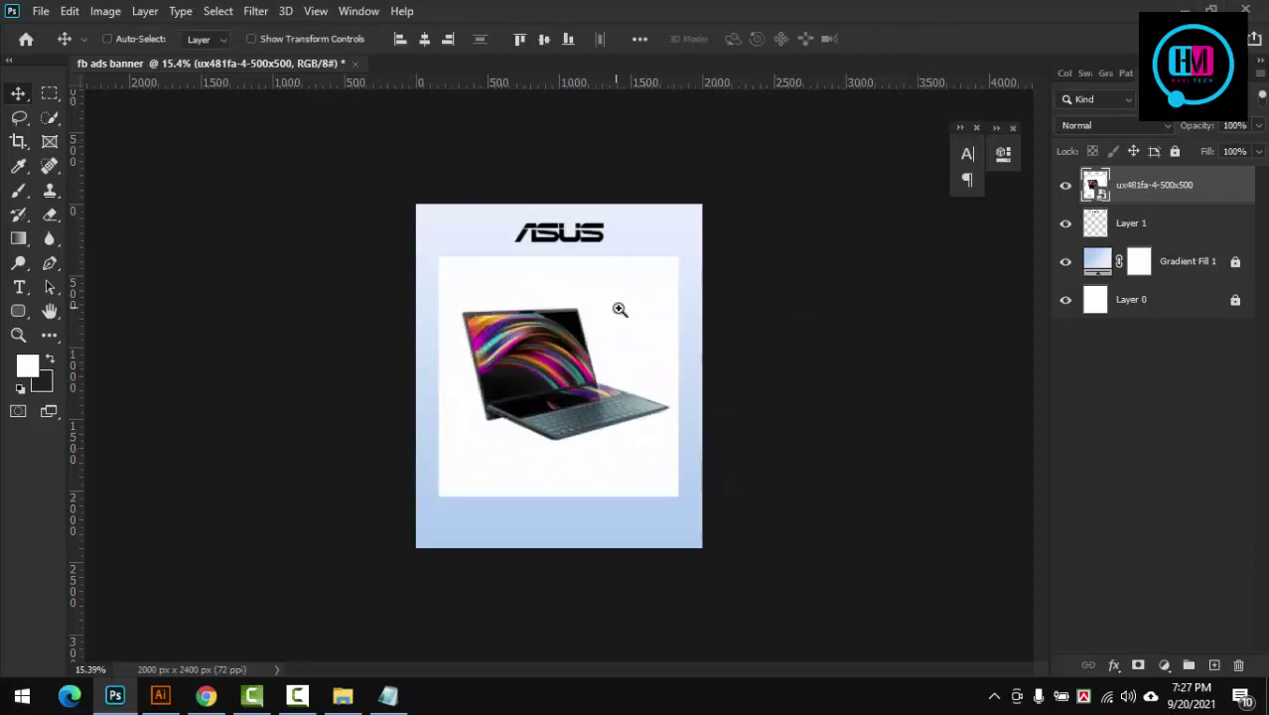
pyautogui.moveTo(619, 309); pyautogui.dragTo(683, 327)
pyautogui.click(255, 10)
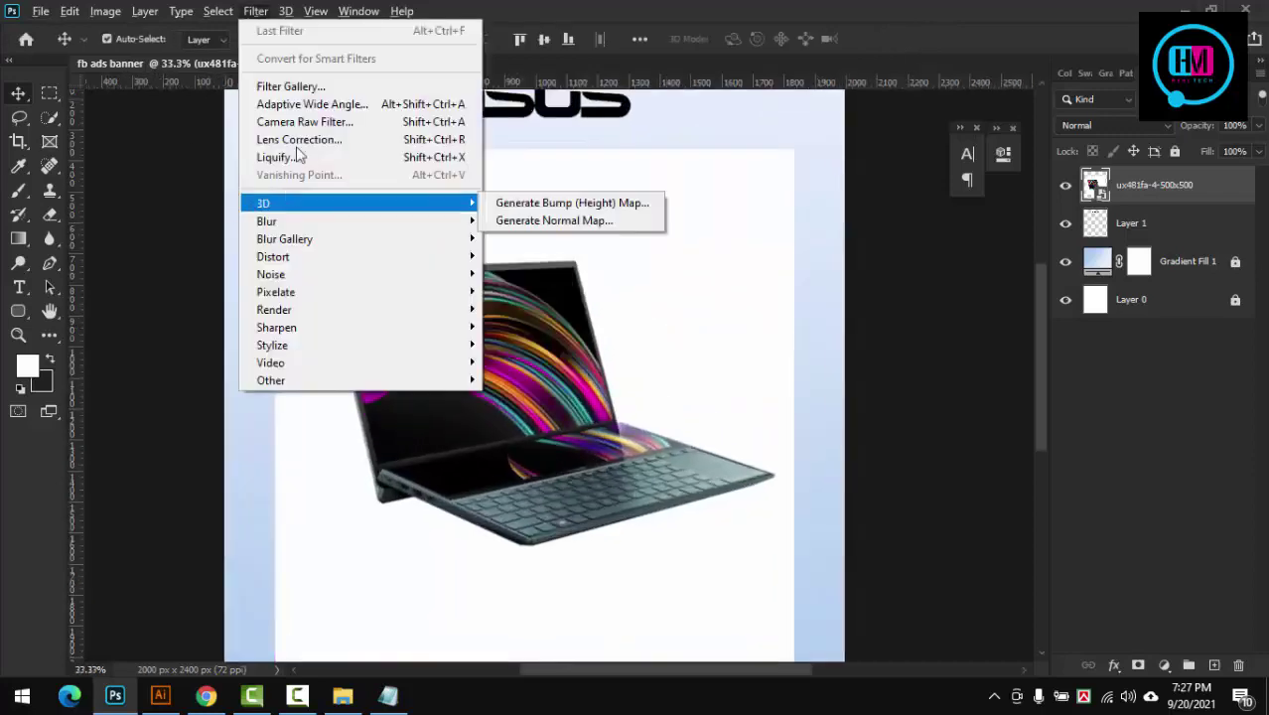
# Step: Select the laptop's white backdrop with Color Range, rasterize the layer, and delete the white
pyautogui.click(217, 10)
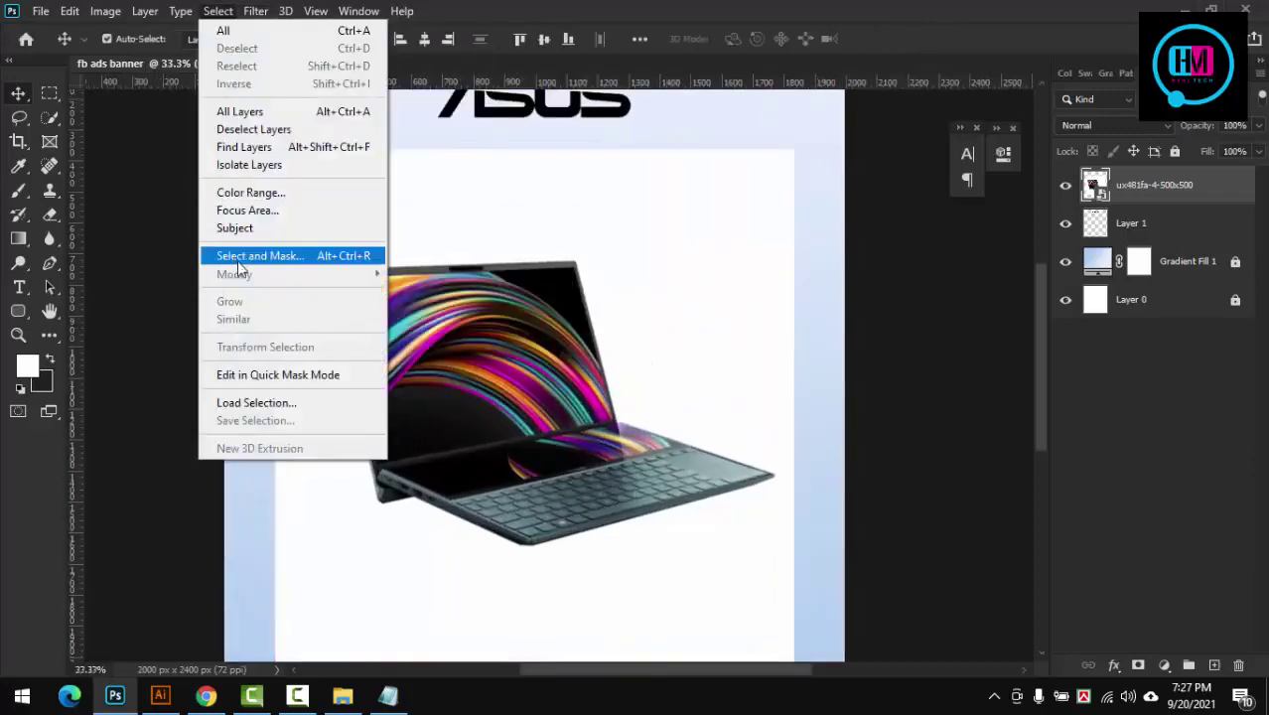
pyautogui.click(250, 195)
pyautogui.moveTo(751, 234); pyautogui.dragTo(747, 234)
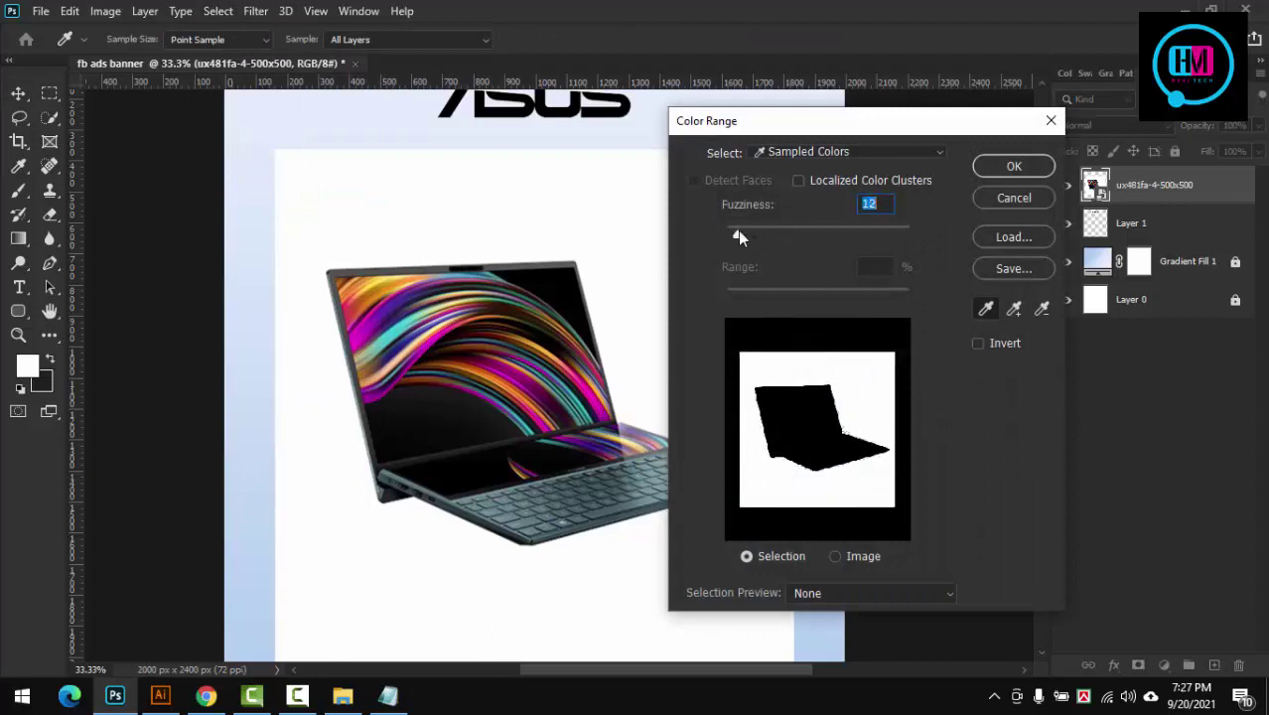
pyautogui.click(1007, 170)
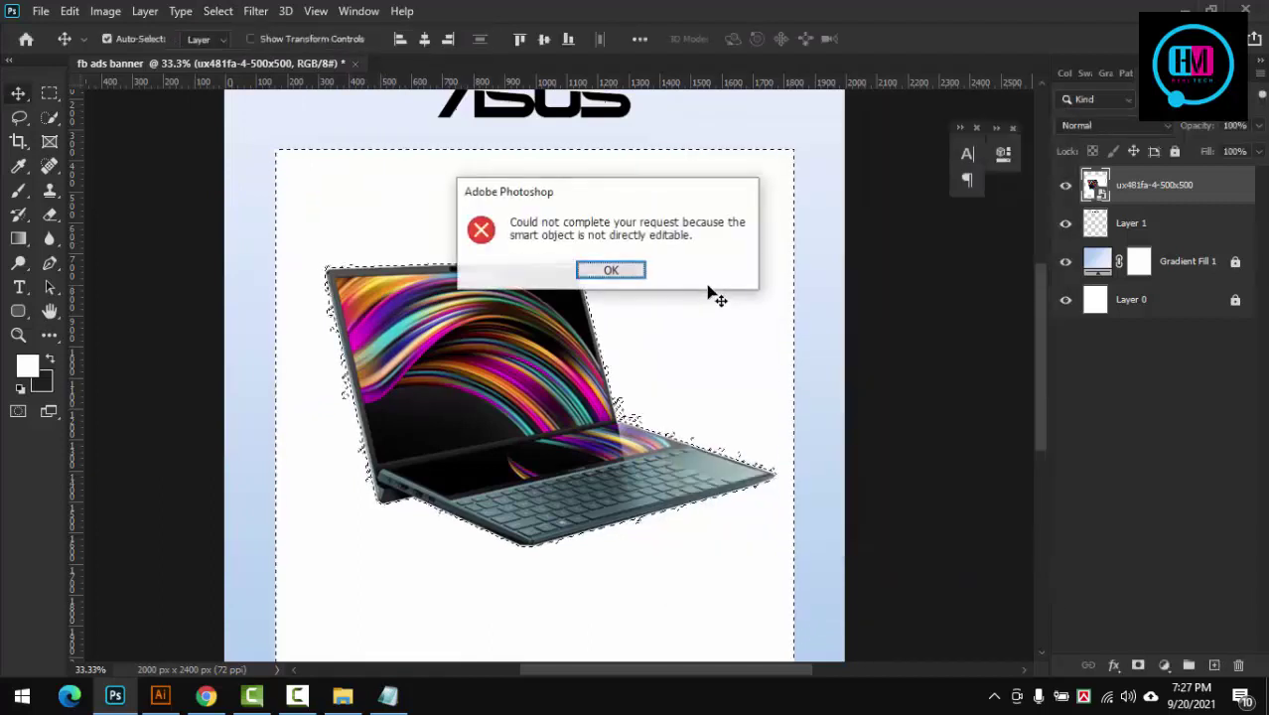
pyautogui.click(611, 270)
pyautogui.rightClick(1149, 199)
pyautogui.click(923, 342)
pyautogui.press('Delete')
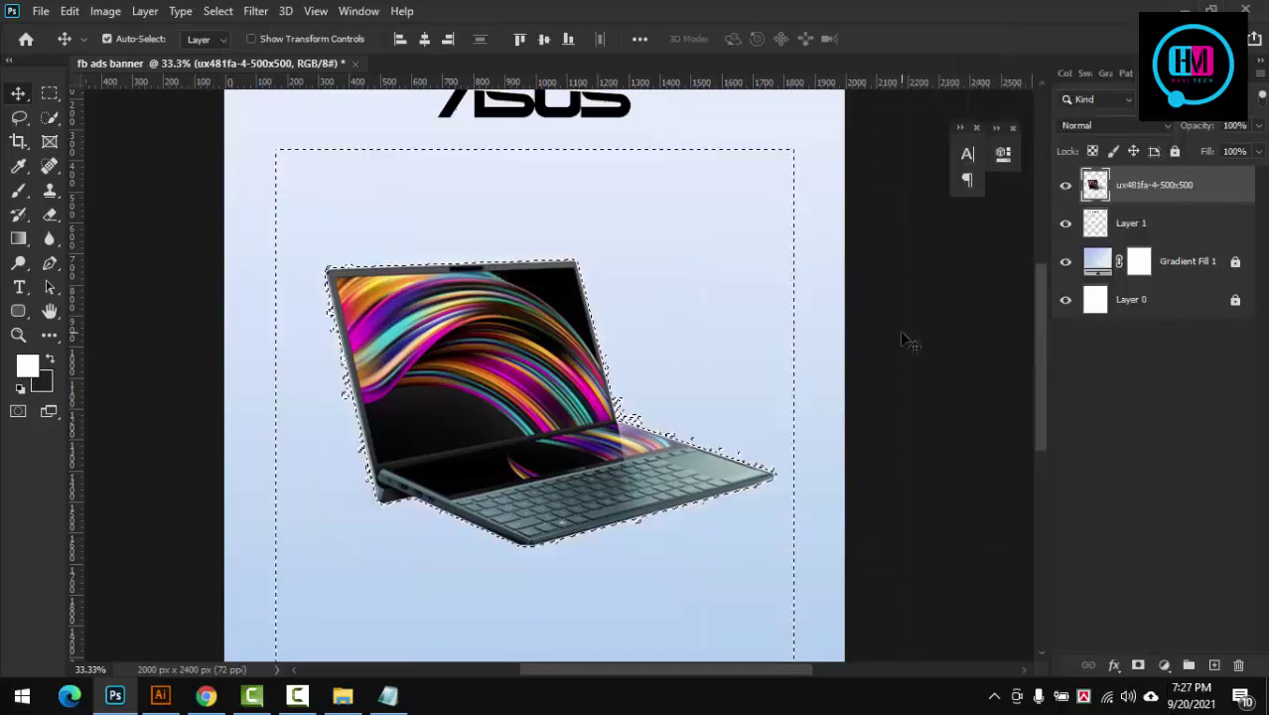
pyautogui.hotkey('ctrl', 'd')
pyautogui.moveTo(668, 413); pyautogui.dragTo(745, 410)
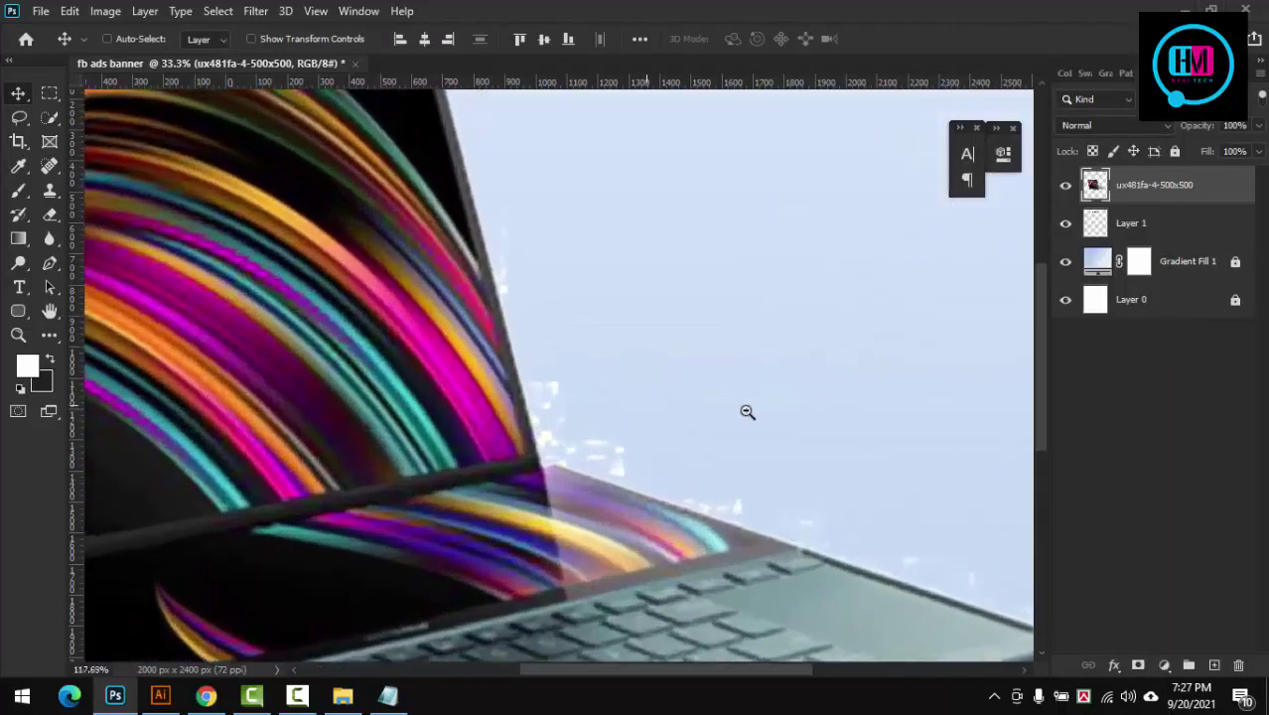
# Step: Lasso and delete the leftover white specks along the laptop's edges
pyautogui.click(34, 127)
pyautogui.click(92, 117)
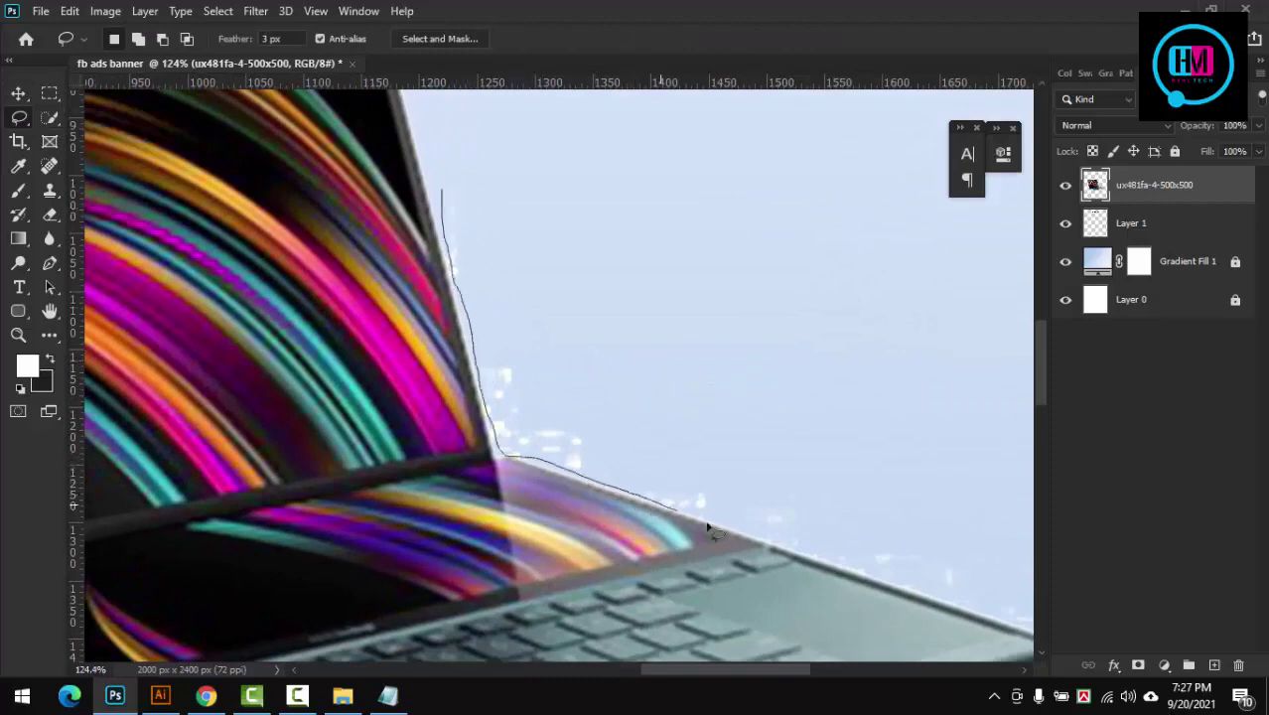
pyautogui.press('Delete')
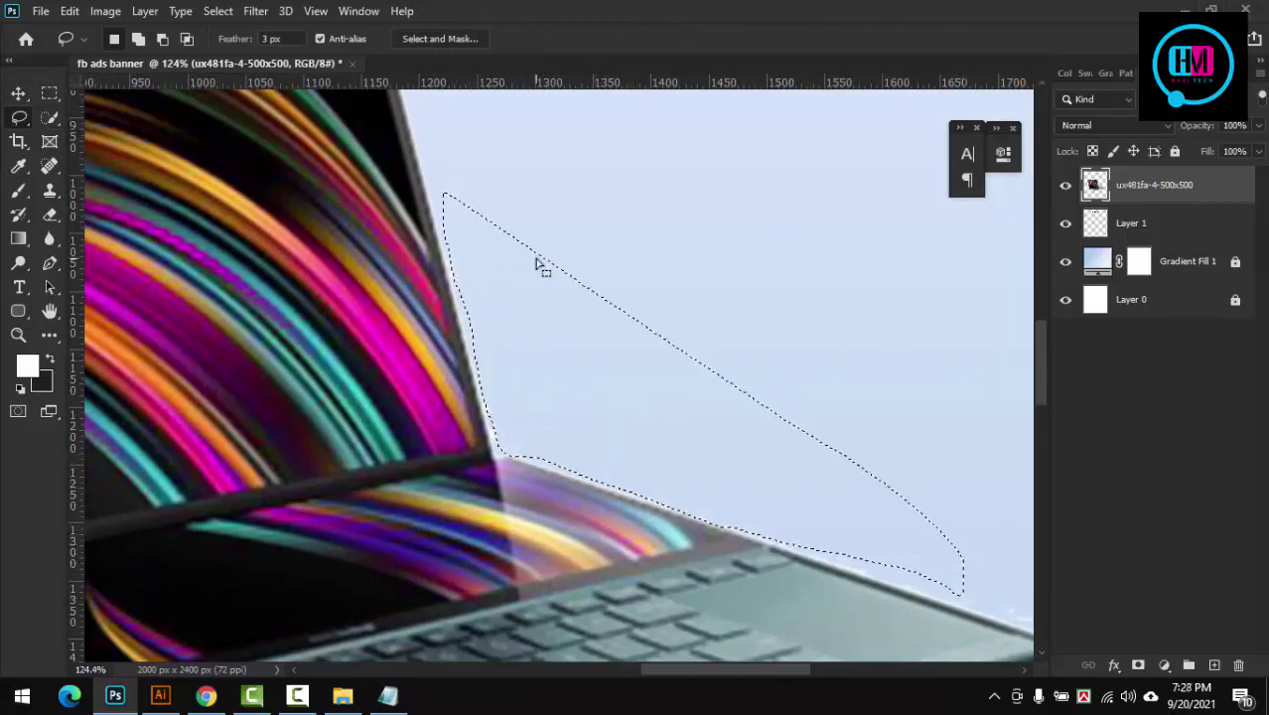
pyautogui.scroll(-10, 719, 325)
pyautogui.scroll(9, 864, 457)
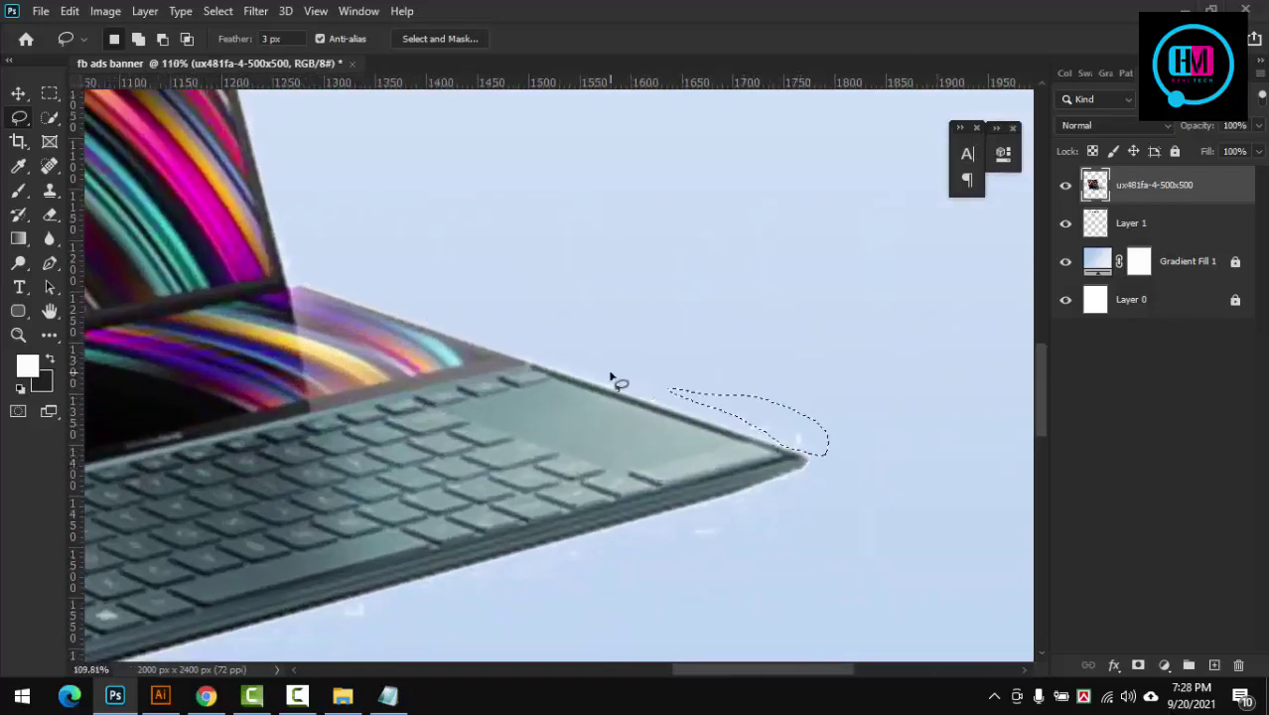
pyautogui.scroll(-10, 710, 408)
pyautogui.scroll(5, 638, 396)
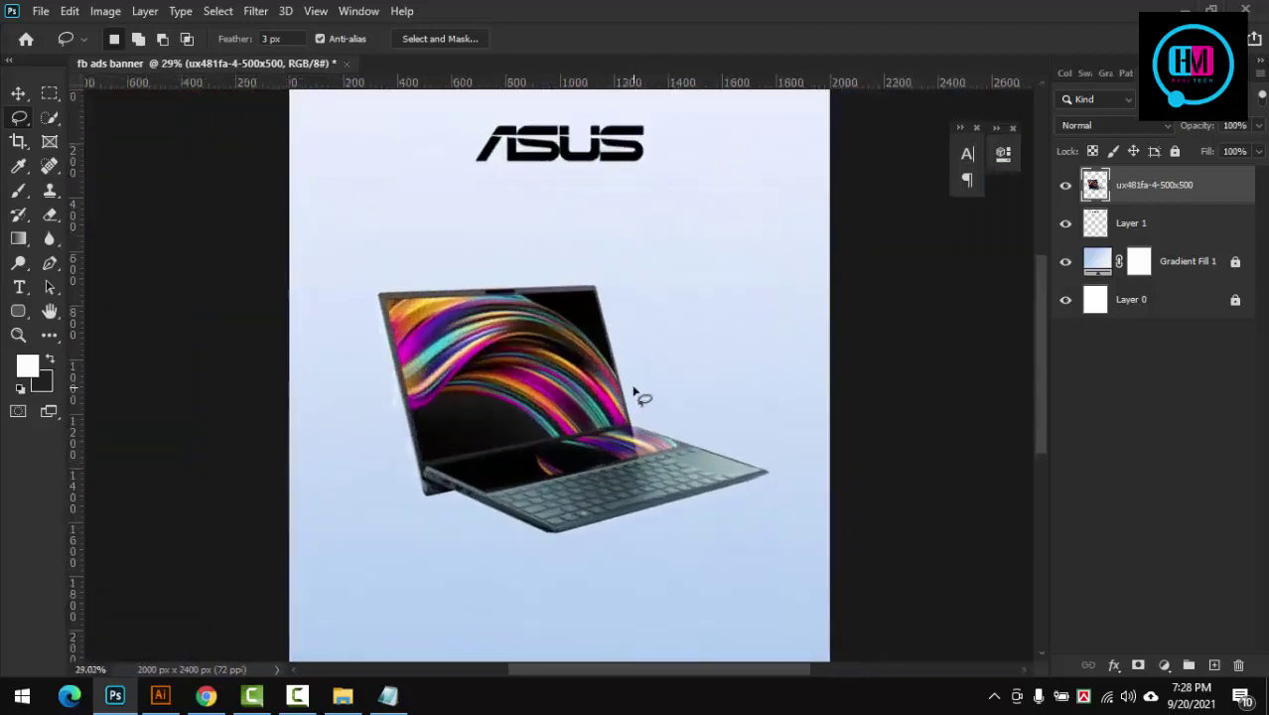
pyautogui.press('v')
# Step: Resize the laptop to about 83.5 percent and move it up and right
pyautogui.hotkey('ctrl', 't')
pyautogui.moveTo(784, 187); pyautogui.dragTo(723, 247)
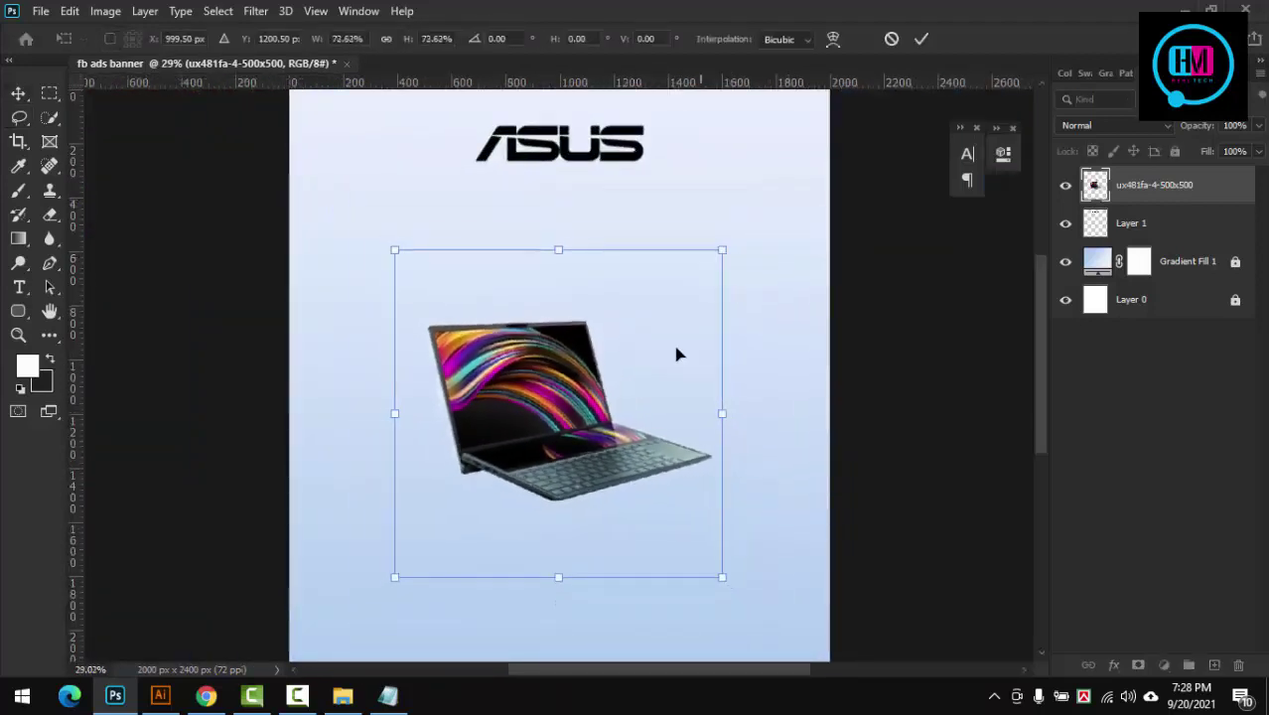
pyautogui.moveTo(548, 418); pyautogui.dragTo(606, 370)
pyautogui.moveTo(780, 529); pyautogui.dragTo(807, 549)
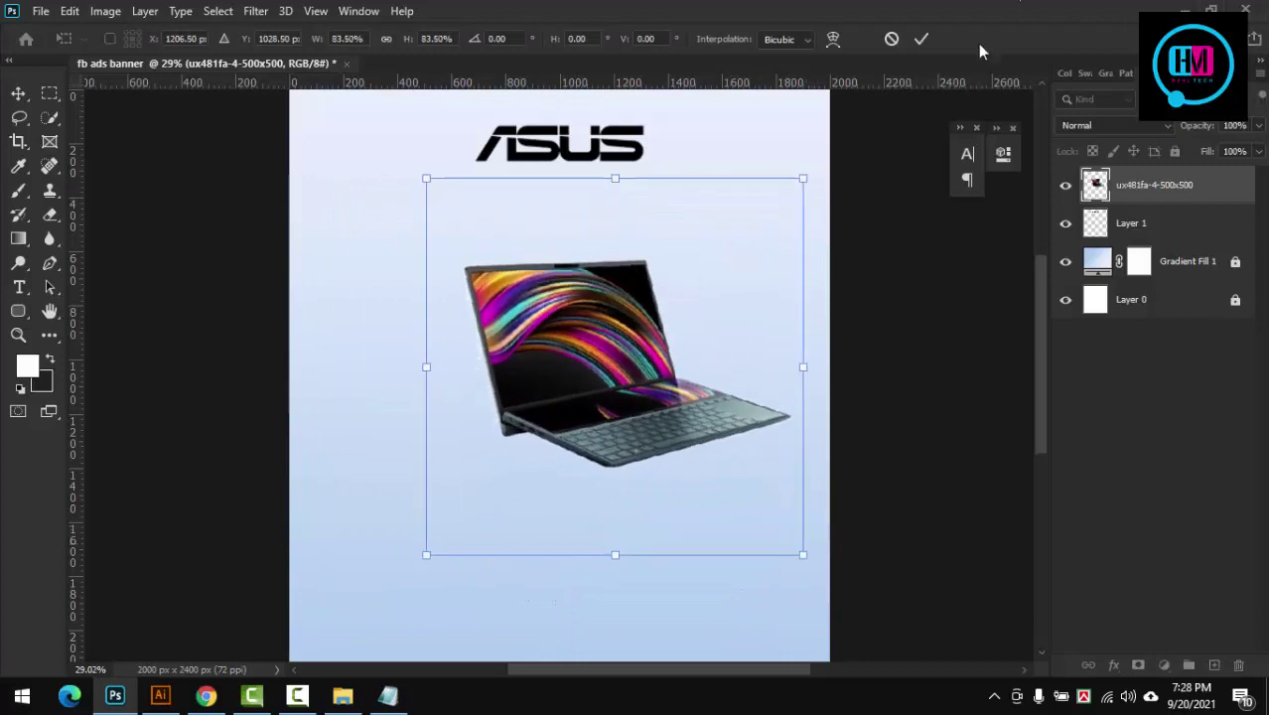
pyautogui.press('Return')
pyautogui.scroll(-10, 606, 350)
pyautogui.scroll(3, 607, 350)
# Step: Place the ux481fa-3 back-view laptop photo onto the banner
pyautogui.click(342, 695)
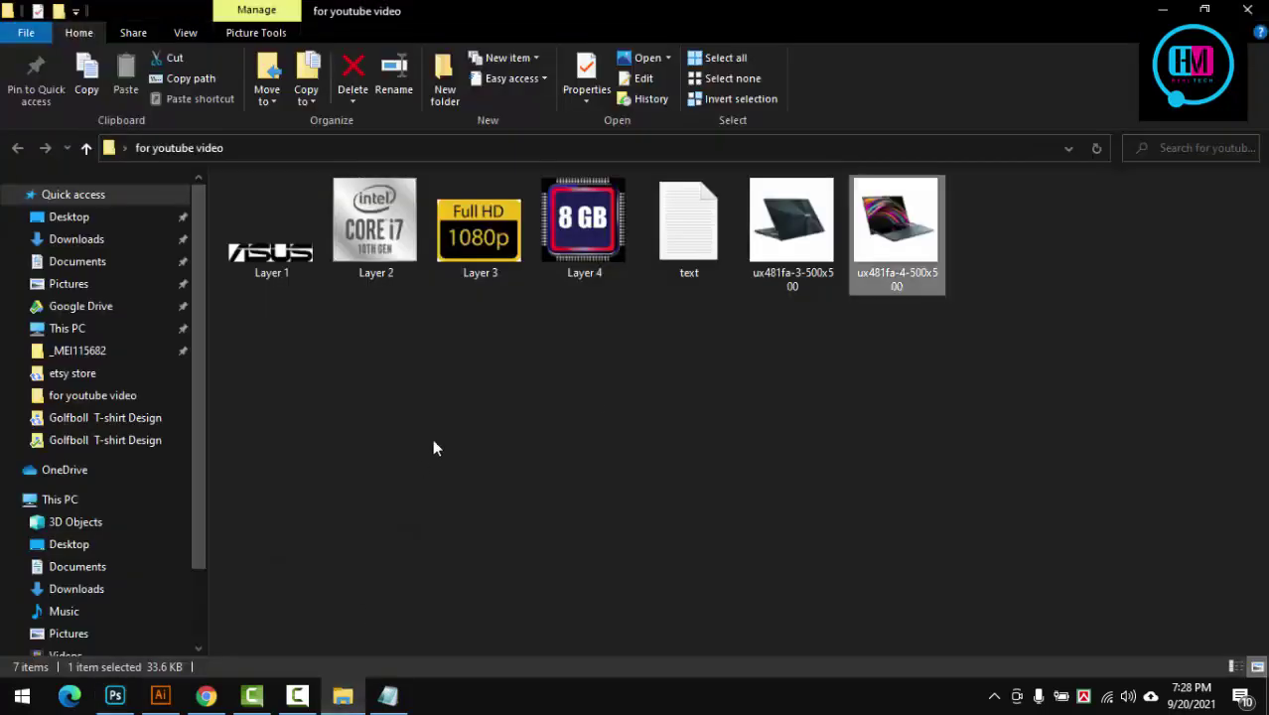
pyautogui.moveTo(792, 234)
pyautogui.mouseDown()
pyautogui.moveTo(603, 445)
pyautogui.moveTo(533, 391)
pyautogui.moveTo(648, 435)
pyautogui.moveTo(674, 461)
pyautogui.mouseUp()
pyautogui.click(901, 38)
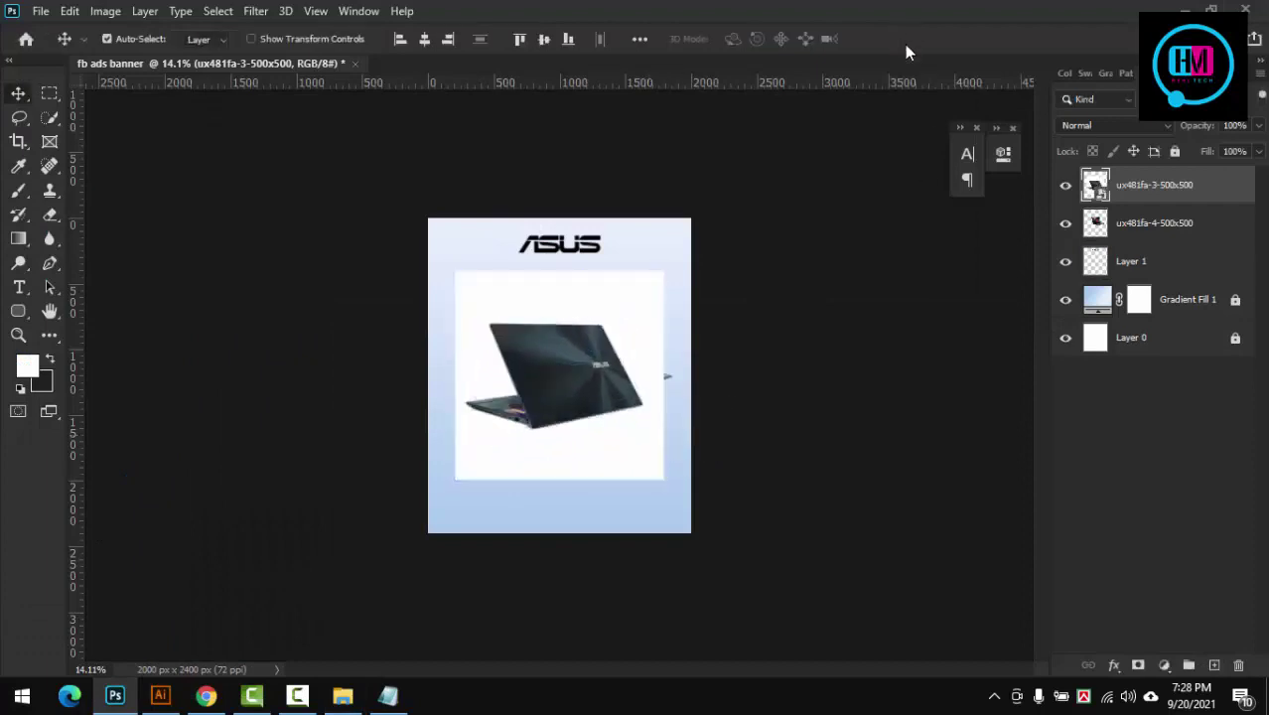
pyautogui.scroll(3, 584, 367)
# Step: Remove the back-view laptop's white background using Color Range, rasterizing the layer first
pyautogui.click(217, 11)
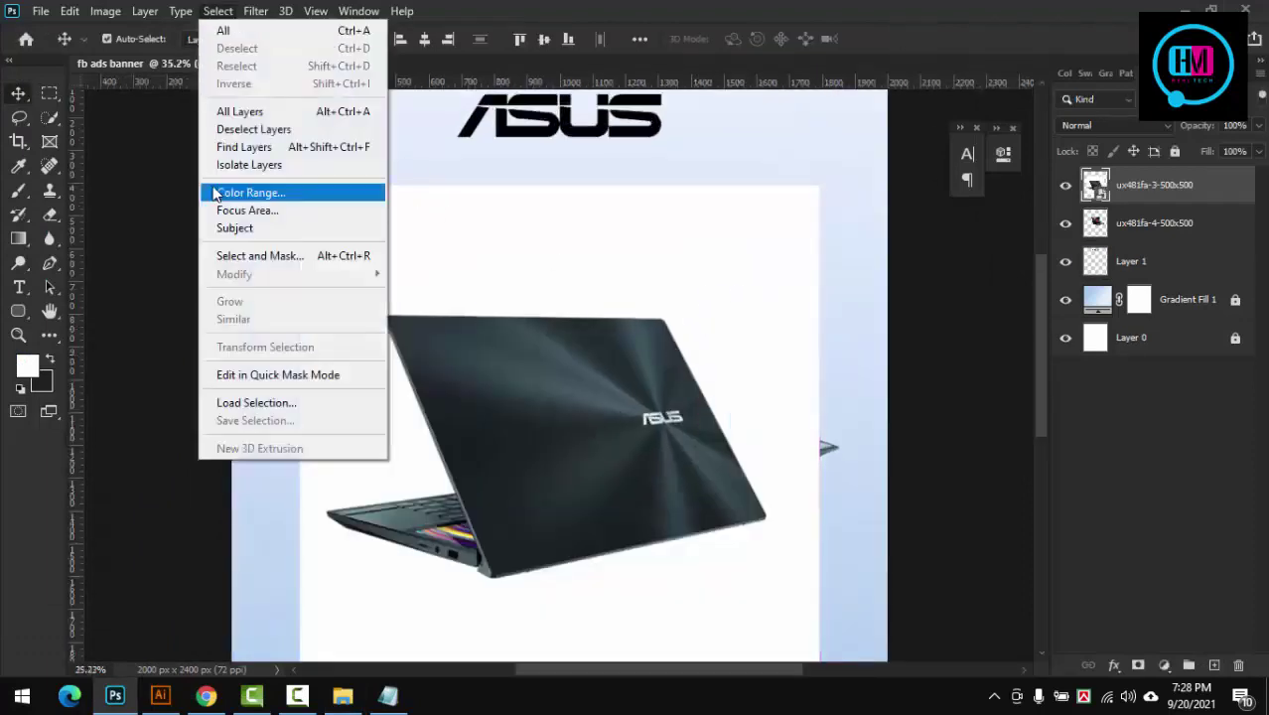
pyautogui.click(244, 190)
pyautogui.moveTo(740, 236); pyautogui.dragTo(736, 235)
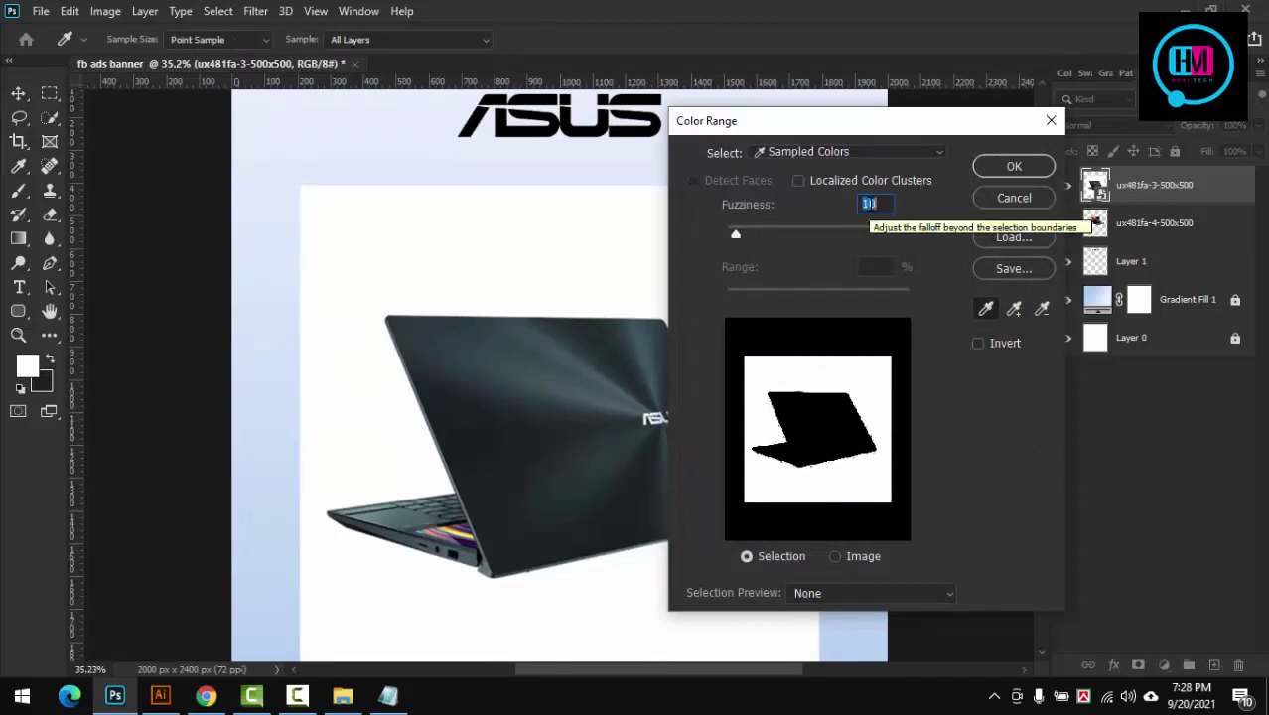
pyautogui.click(1013, 165)
pyautogui.press('Delete')
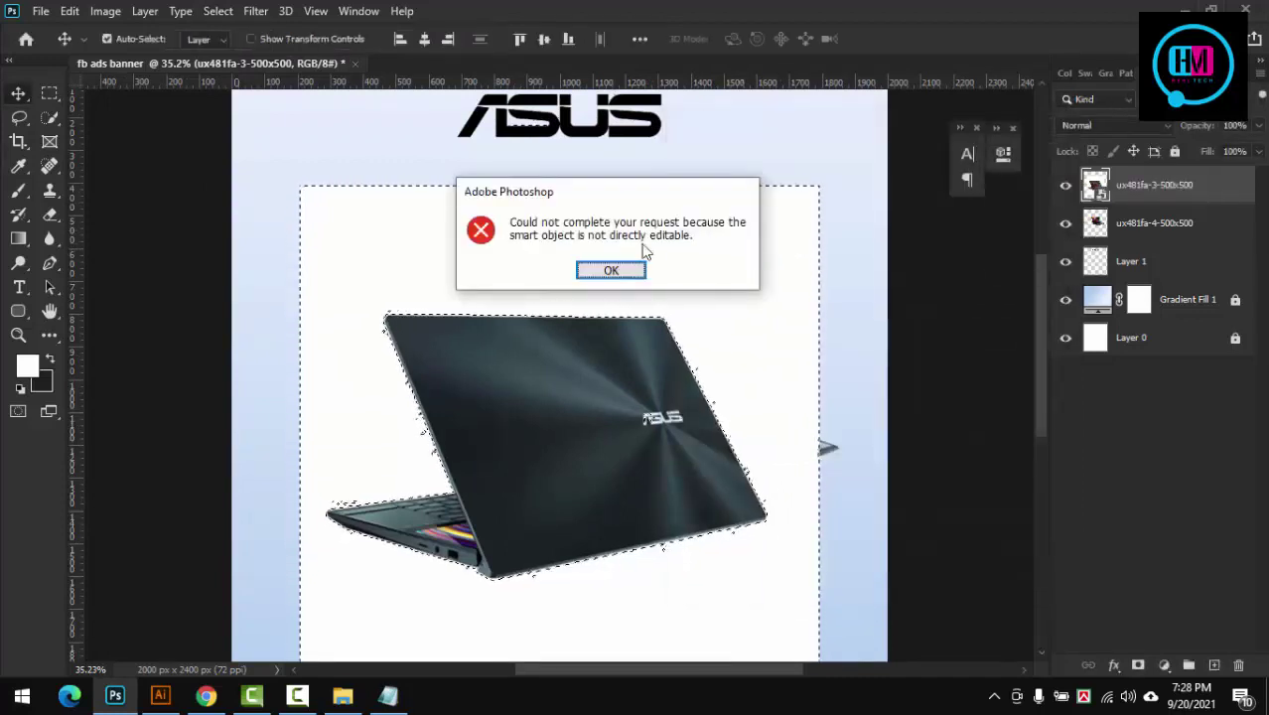
pyautogui.click(611, 270)
pyautogui.rightClick(1156, 185)
pyautogui.click(953, 344)
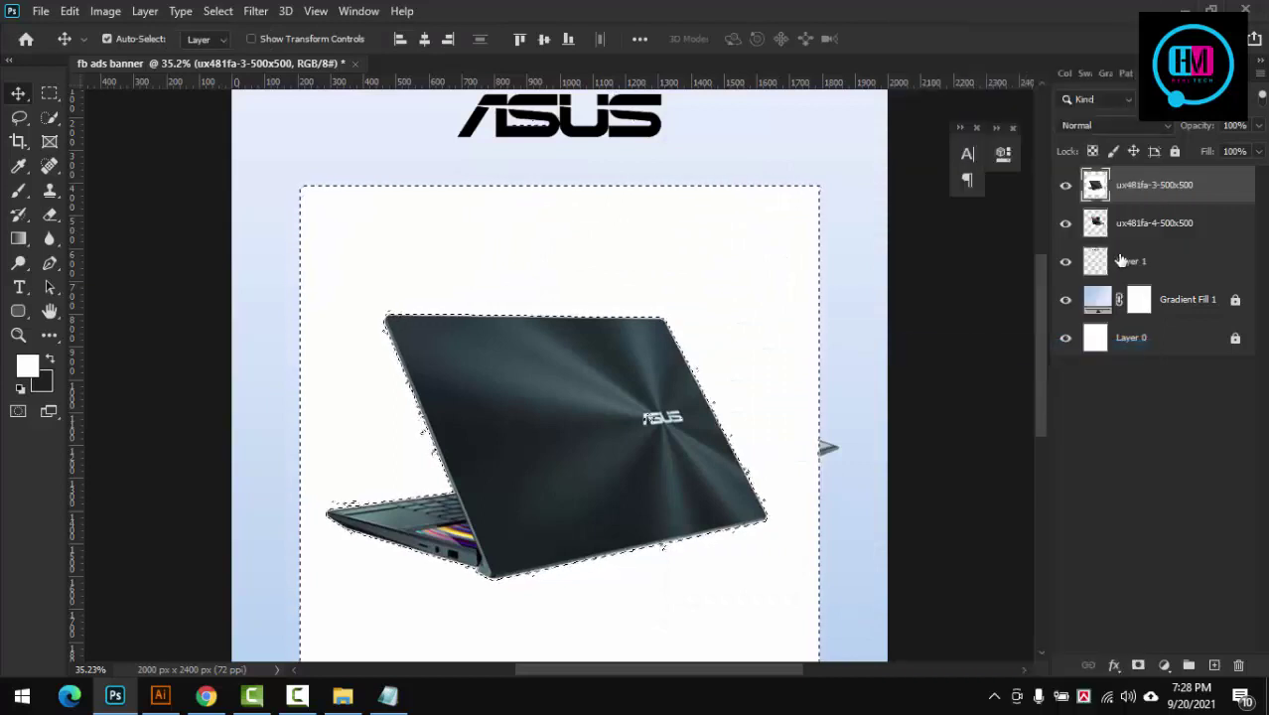
pyautogui.press('Delete')
pyautogui.hotkey('ctrl', 'd')
# Step: Move the ux481fa-4 layer above ux481fa-3 in the layer stack
pyautogui.scroll(-3, 837, 314)
pyautogui.scroll(1, 842, 335)
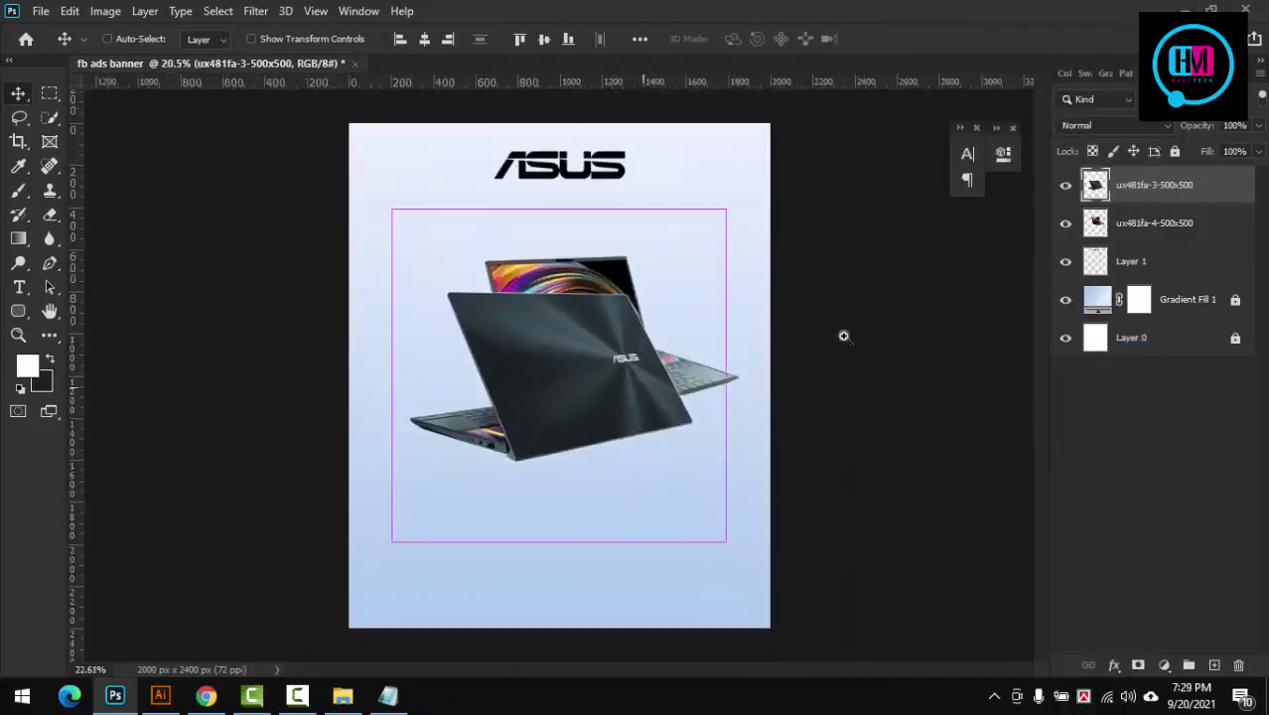
pyautogui.click(1065, 223)
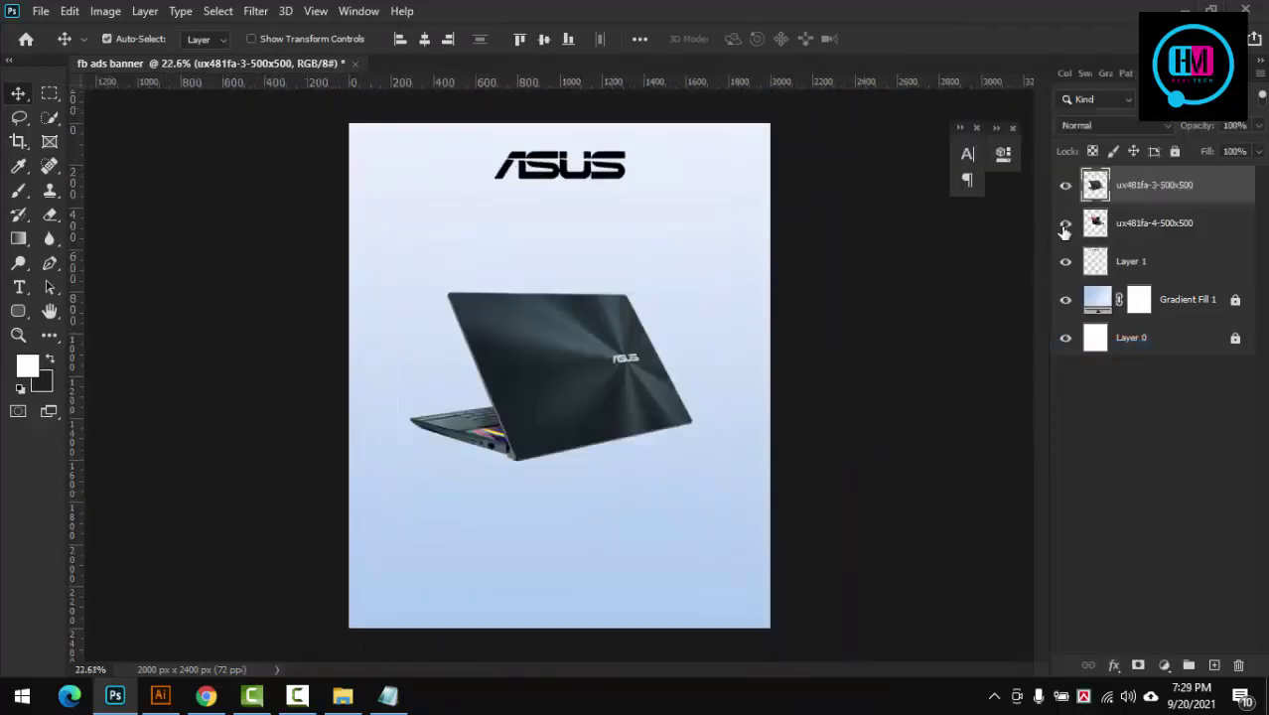
pyautogui.click(1065, 223)
pyautogui.click(1139, 224)
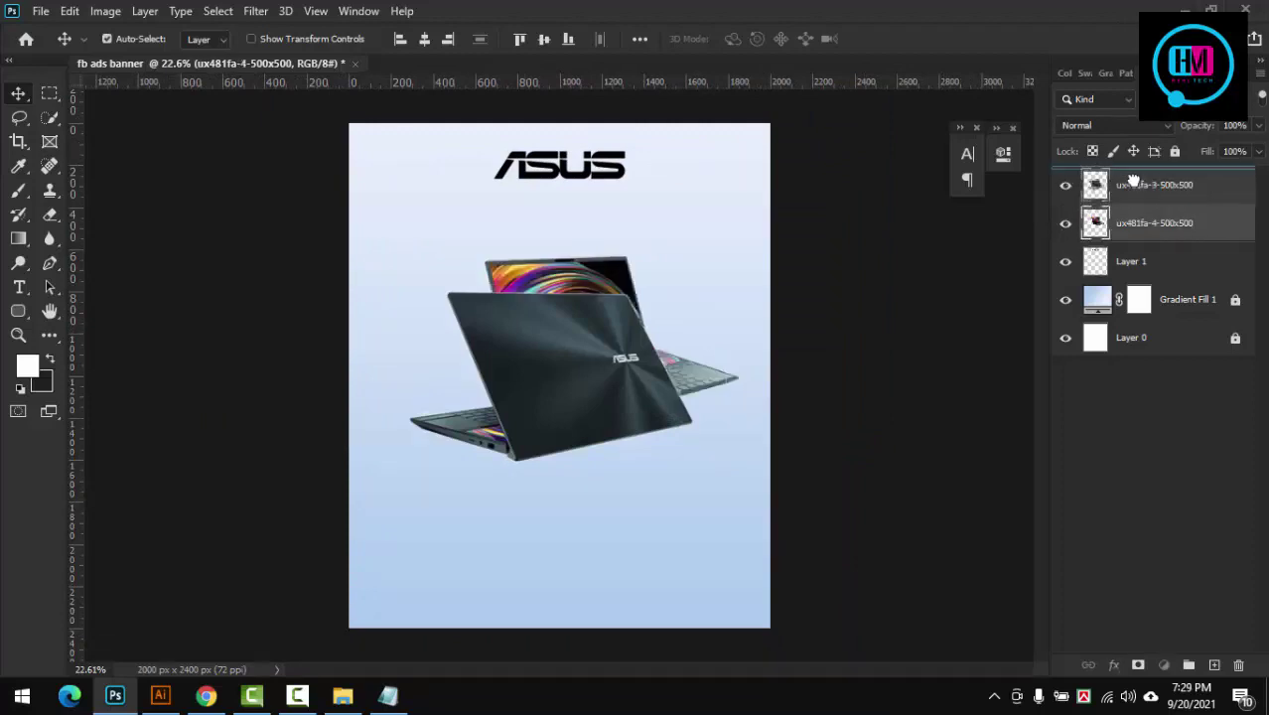
pyautogui.moveTo(1138, 223); pyautogui.dragTo(1138, 184)
# Step: Shrink the dark back-view laptop to about 79% and shift it up and left
pyautogui.moveTo(645, 377); pyautogui.dragTo(449, 303)
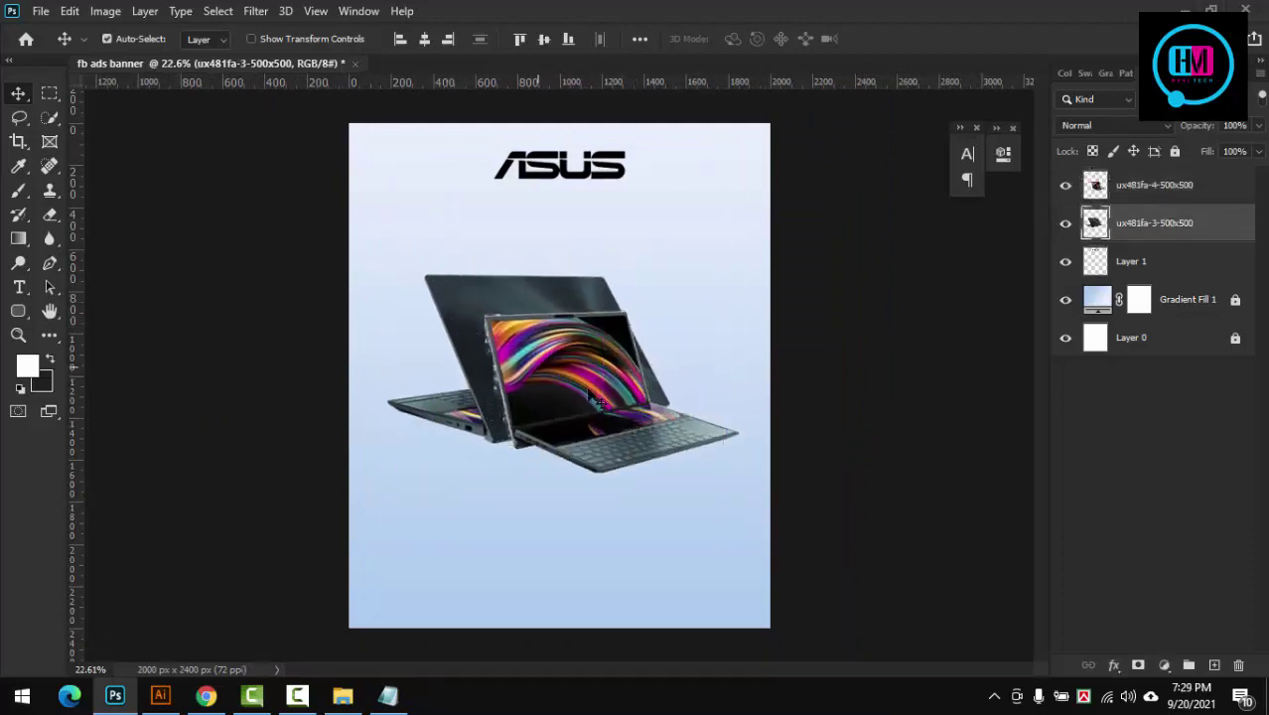
pyautogui.moveTo(635, 397); pyautogui.dragTo(626, 385)
pyautogui.hotkey('ctrl', 't')
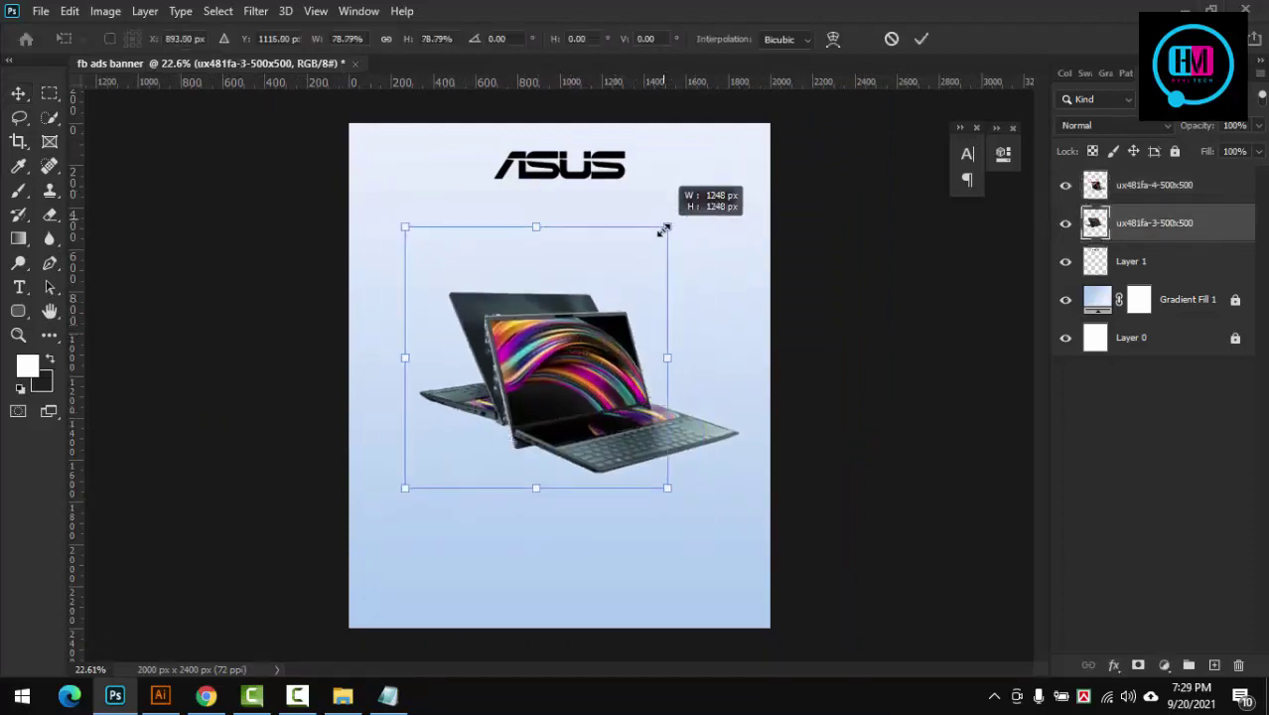
pyautogui.moveTo(702, 191); pyautogui.dragTo(665, 228)
pyautogui.moveTo(666, 392)
pyautogui.mouseDown()
pyautogui.moveTo(622, 390)
pyautogui.moveTo(625, 351)
pyautogui.mouseUp()
pyautogui.press('Return')
# Step: Enlarge both laptops together to about 110% and reposition them on the banner
pyautogui.keyDown('shift'); pyautogui.click(1142, 223); pyautogui.keyUp('shift')
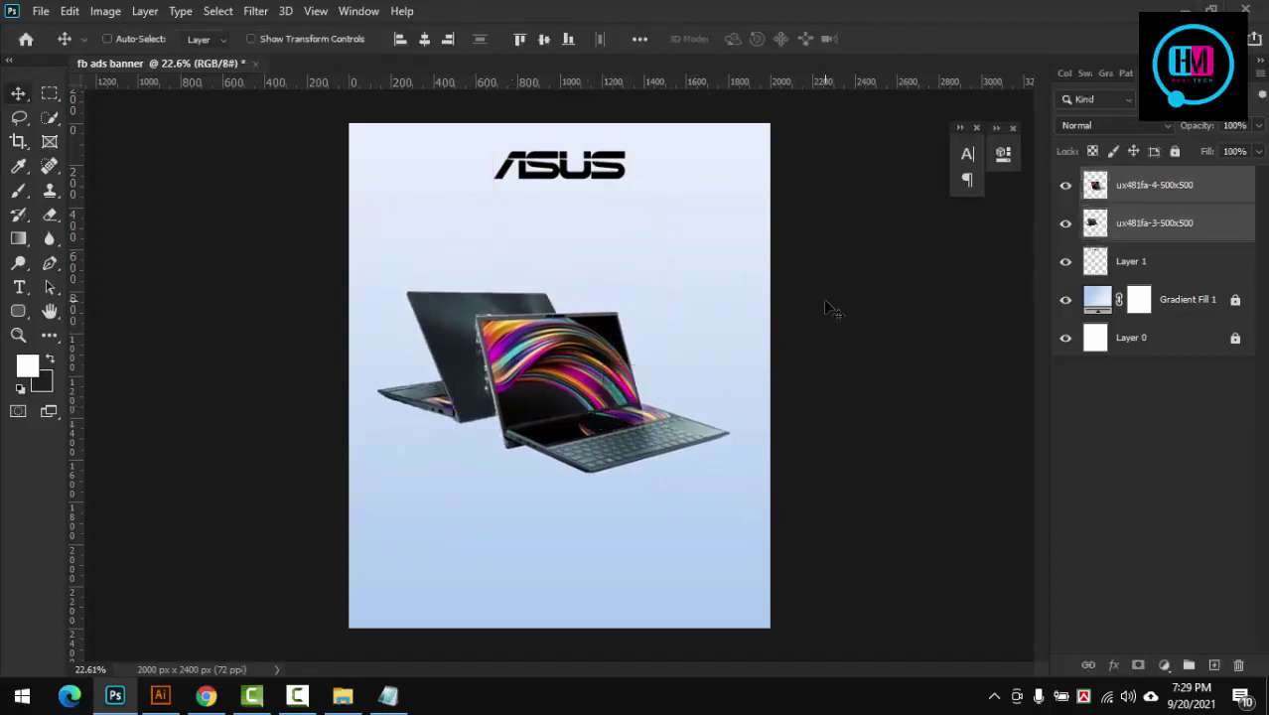
pyautogui.hotkey('ctrl', 't')
pyautogui.moveTo(737, 221); pyautogui.dragTo(784, 178)
pyautogui.moveTo(606, 378)
pyautogui.mouseDown()
pyautogui.moveTo(629, 366)
pyautogui.moveTo(616, 352)
pyautogui.mouseUp()
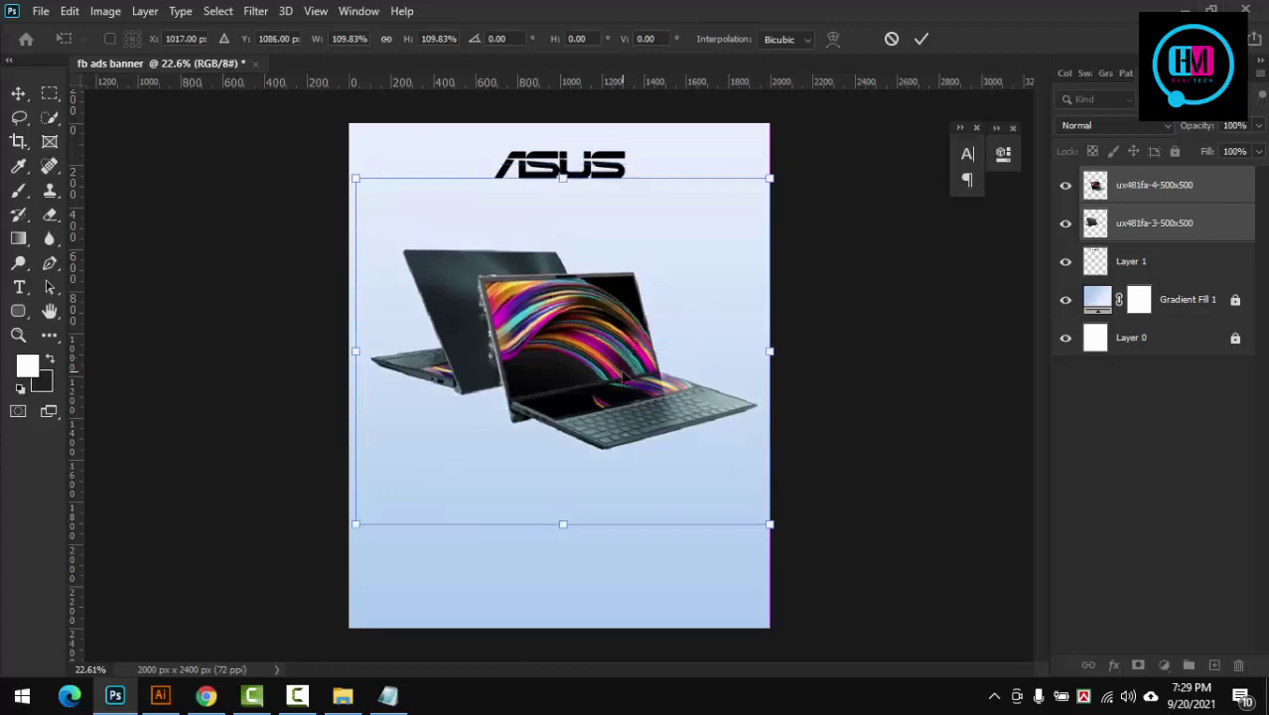
pyautogui.press('Return')
pyautogui.scroll(5, 635, 377)
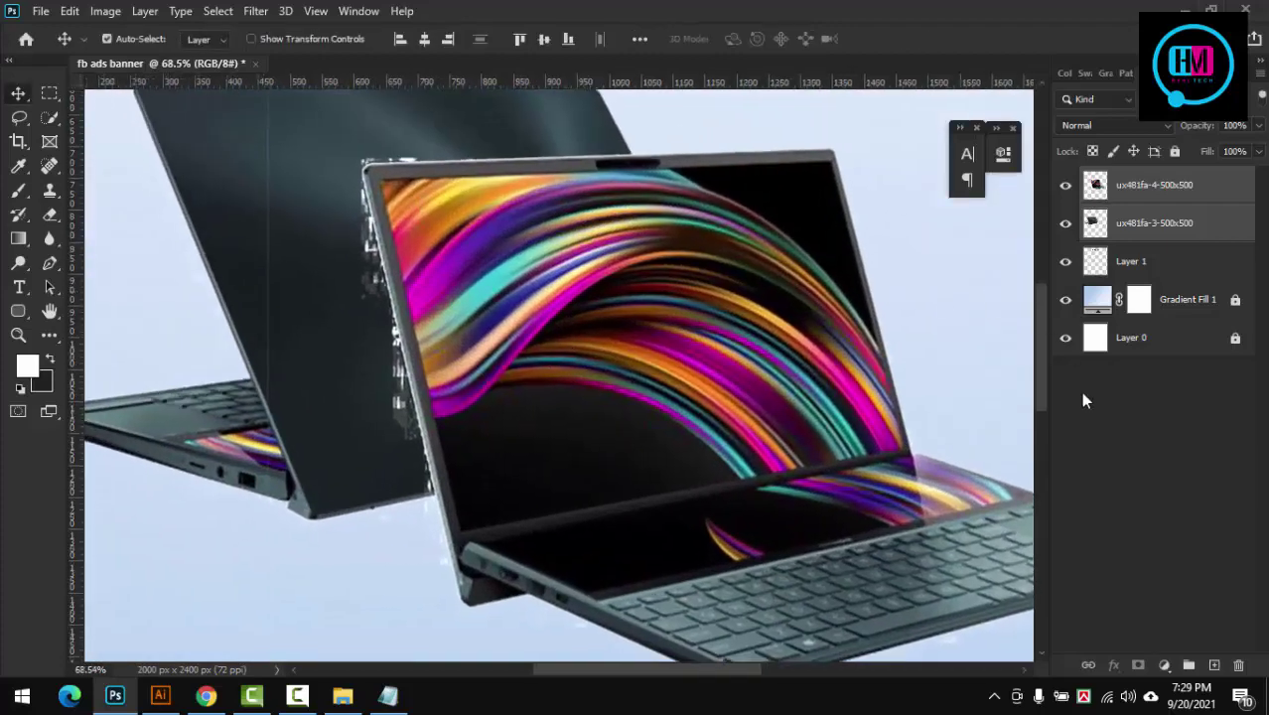
# Step: Deselect the laptops and toggle the front laptop's visibility to inspect its edge
pyautogui.click(1081, 392)
pyautogui.click(1065, 185)
pyautogui.click(1065, 184)
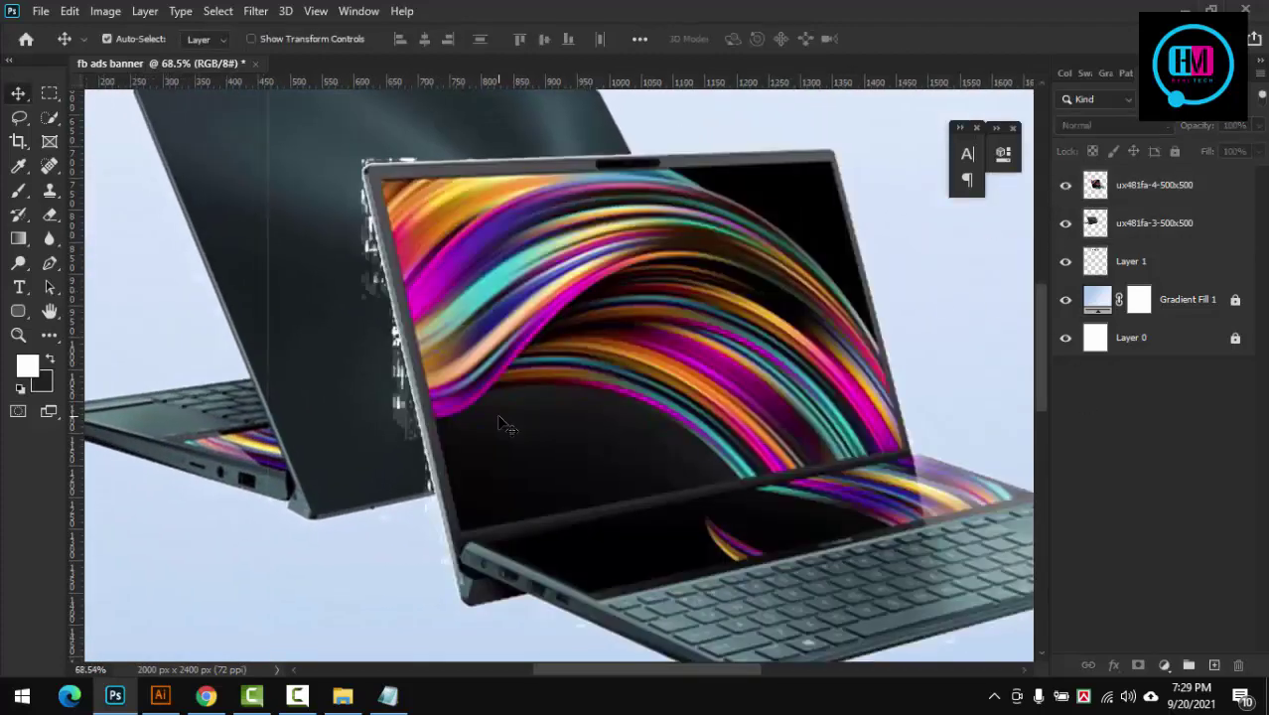
pyautogui.scroll(-3, 486, 484)
pyautogui.scroll(3, 486, 484)
pyautogui.scroll(2, 487, 485)
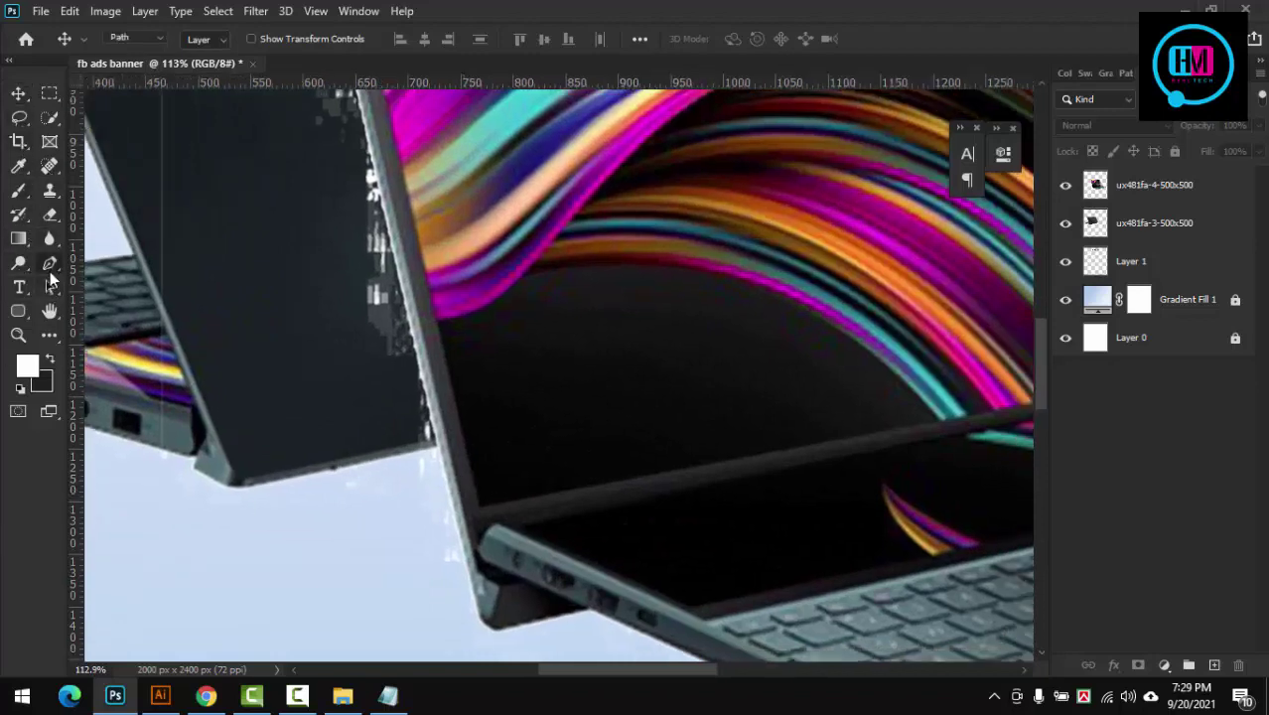
# Step: Trace a Pen path around the stray fragments on the front laptop's edge
pyautogui.click(49, 263)
pyautogui.scroll(2, 481, 576)
pyautogui.scroll(2, 483, 562)
pyautogui.scroll(-2, 459, 515)
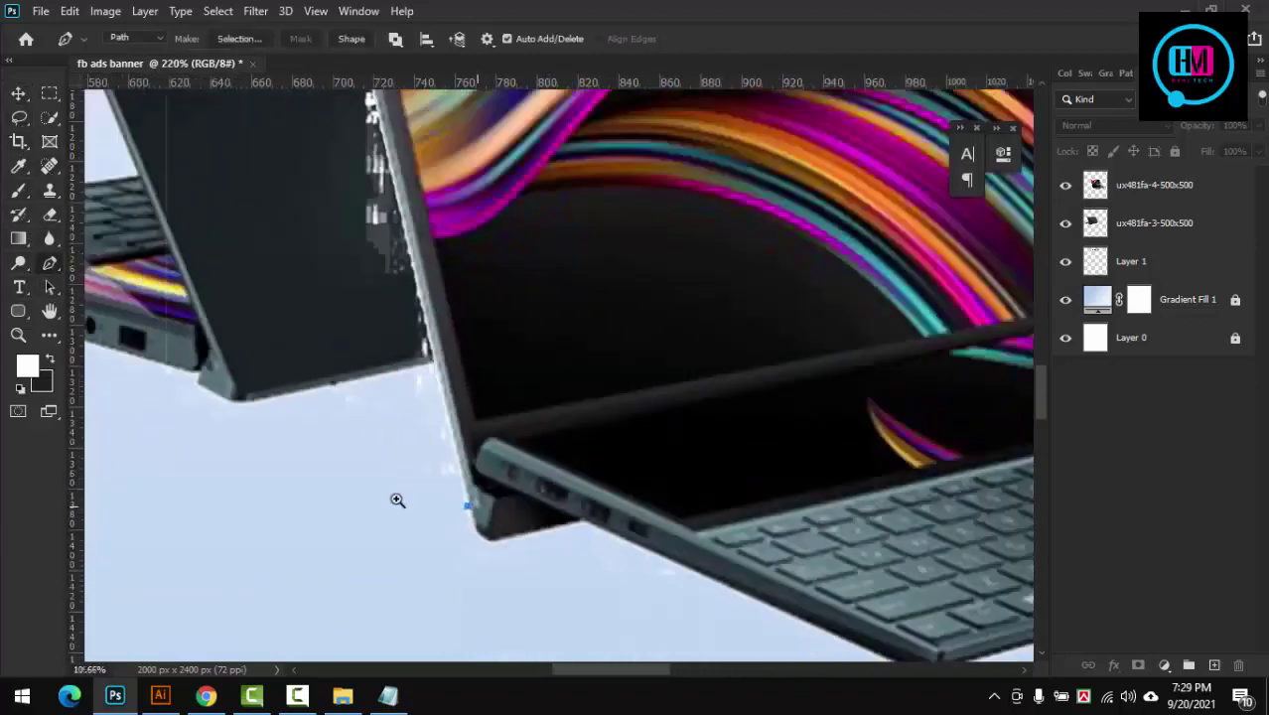
pyautogui.scroll(-3, 394, 501)
pyautogui.scroll(5, 436, 312)
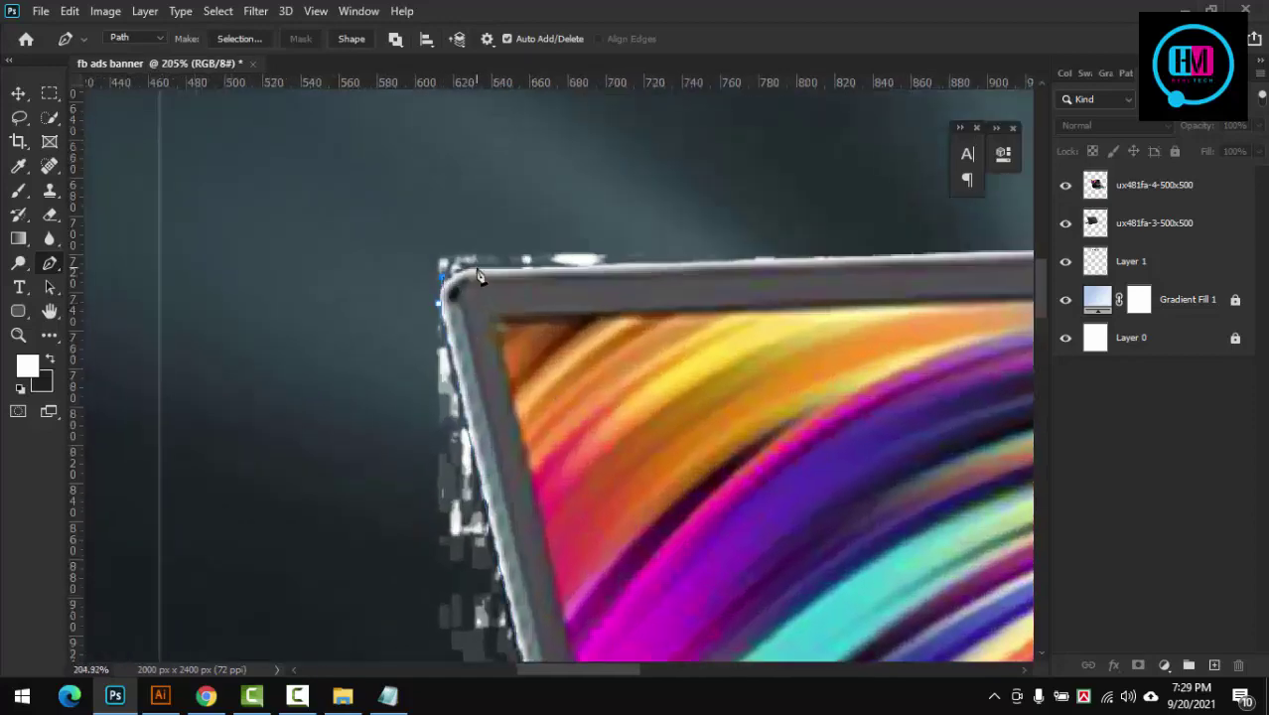
pyautogui.hscroll(4, 565, 328)
pyautogui.hscroll(6, 537, 289)
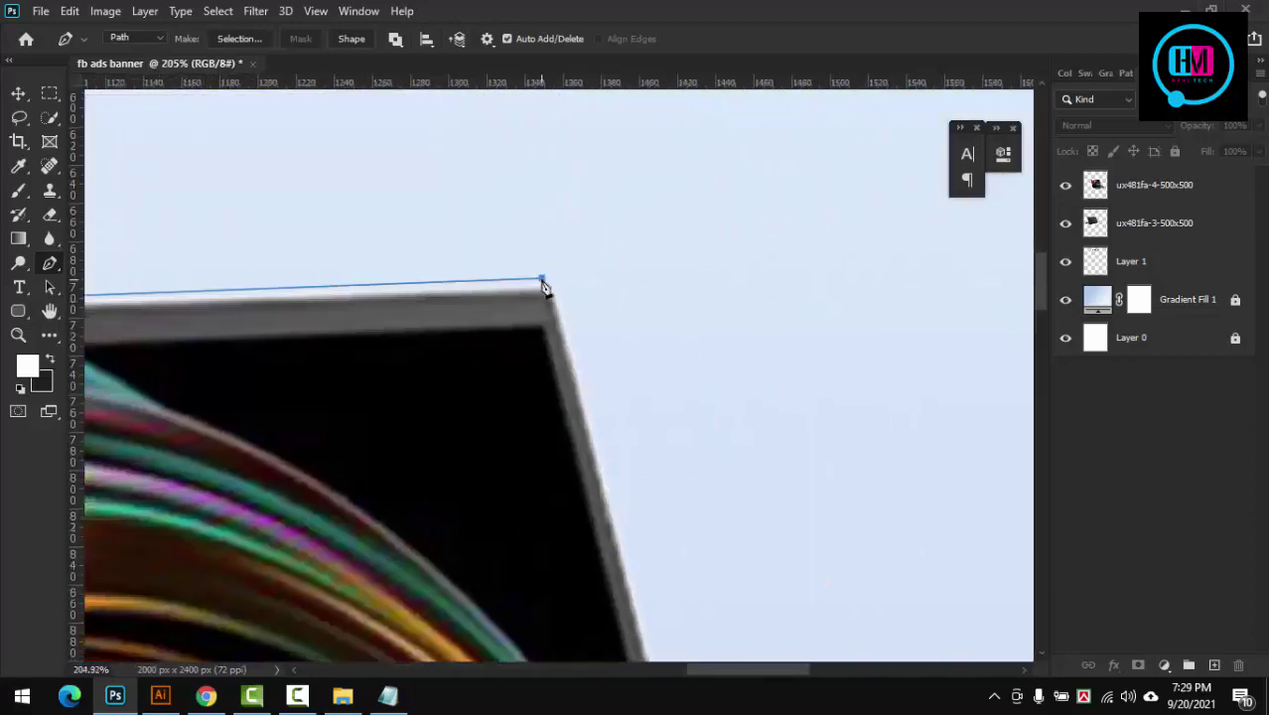
pyautogui.scroll(-10, 543, 287)
pyautogui.scroll(6, 460, 207)
pyautogui.scroll(-3, 459, 207)
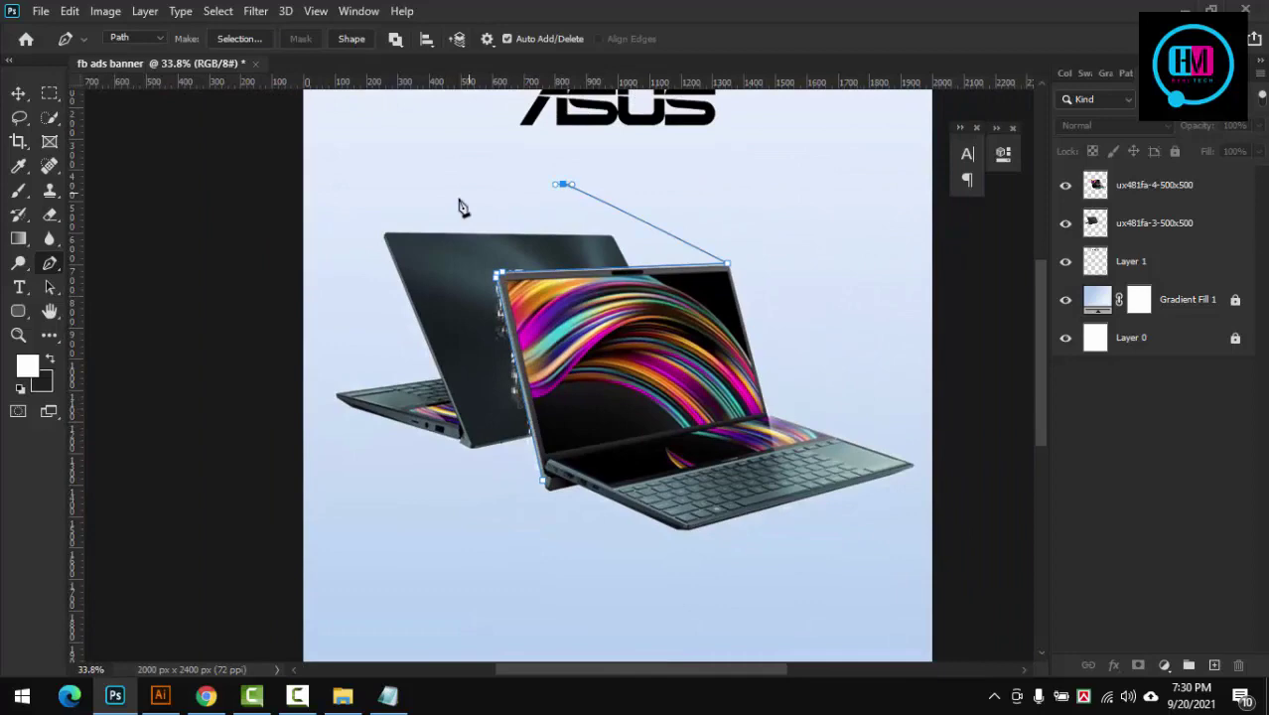
pyautogui.click(559, 548)
pyautogui.scroll(8, 526, 492)
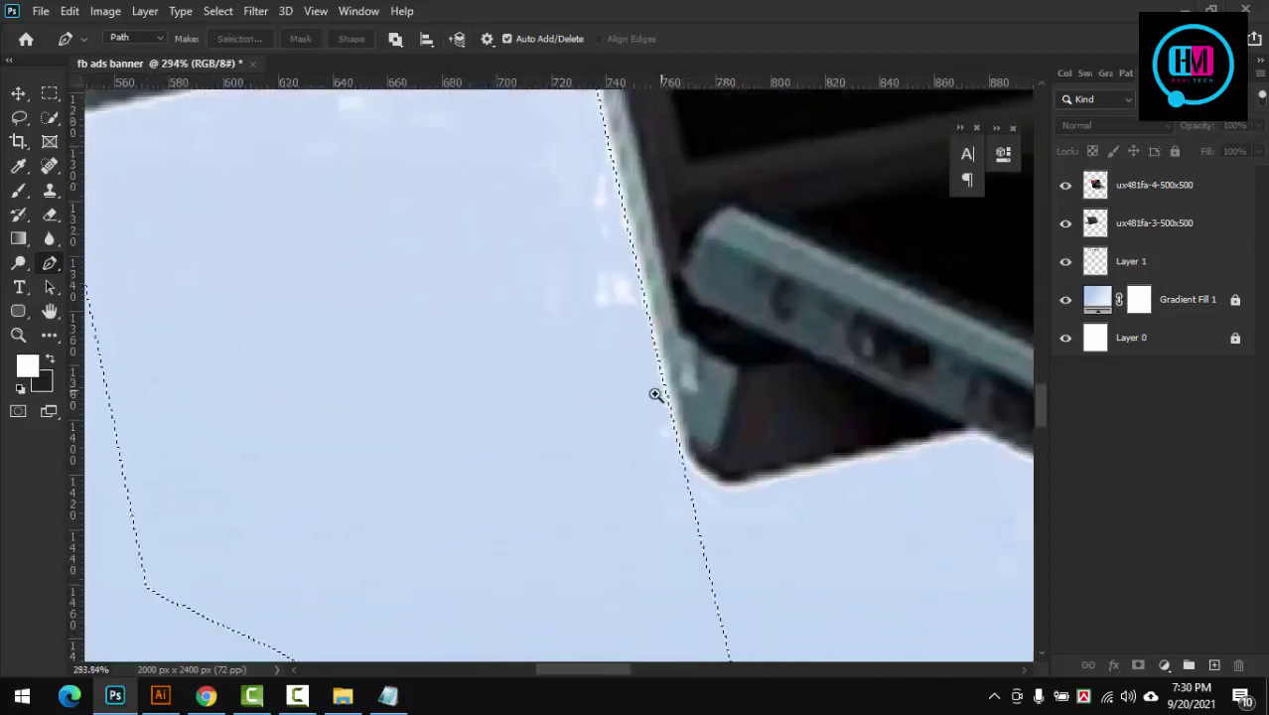
pyautogui.scroll(-10, 656, 394)
pyautogui.scroll(2, 538, 402)
# Step: Move both laptops higher on the banner, nudging the front one slightly right
pyautogui.click(1122, 186)
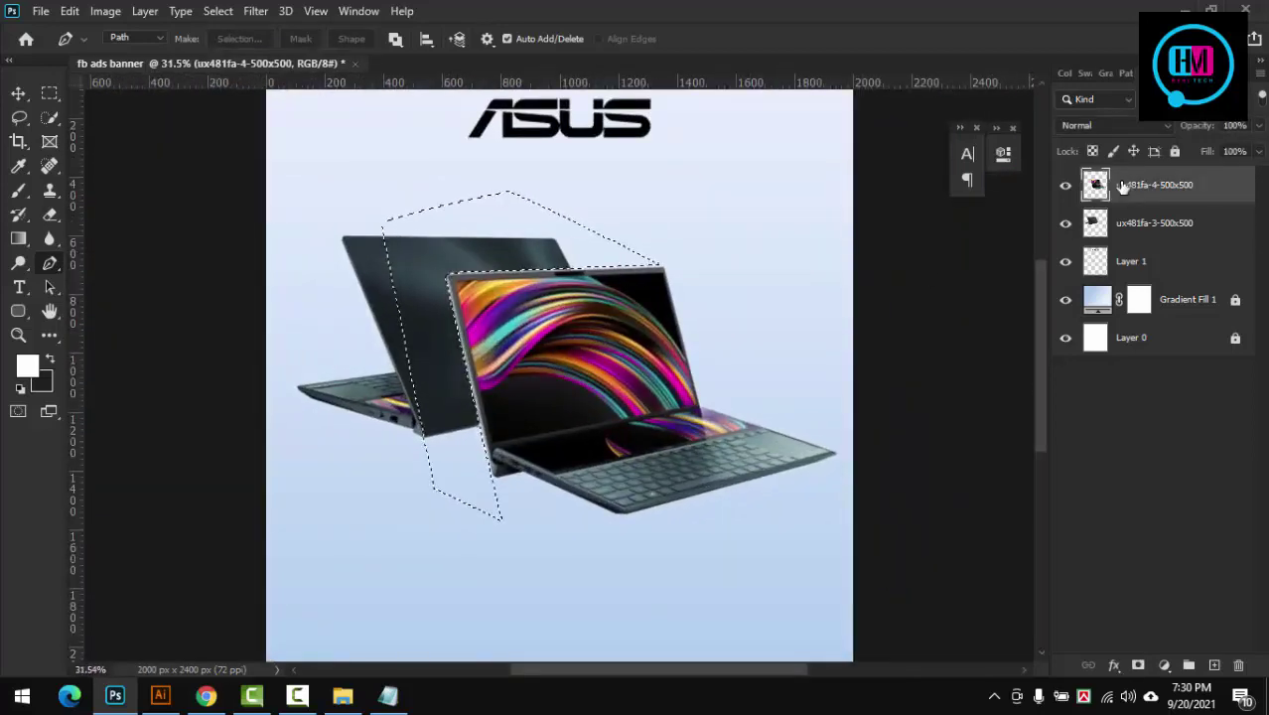
pyautogui.scroll(-5, 556, 377)
pyautogui.scroll(2, 556, 377)
pyautogui.press('v')
pyautogui.scroll(1, 716, 378)
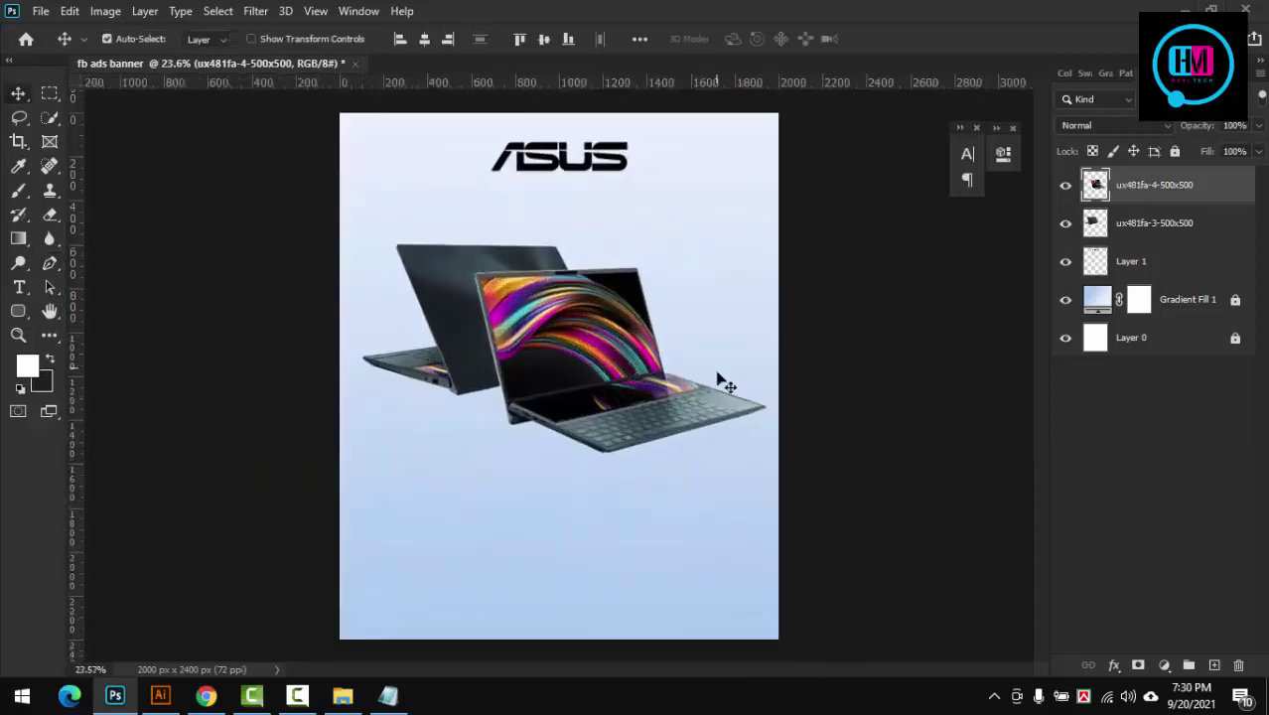
pyautogui.scroll(-3, 618, 371)
pyautogui.scroll(3, 617, 371)
pyautogui.moveTo(618, 371)
pyautogui.mouseDown()
pyautogui.moveTo(502, 316)
pyautogui.moveTo(502, 291)
pyautogui.mouseUp()
pyautogui.moveTo(549, 390); pyautogui.dragTo(549, 376)
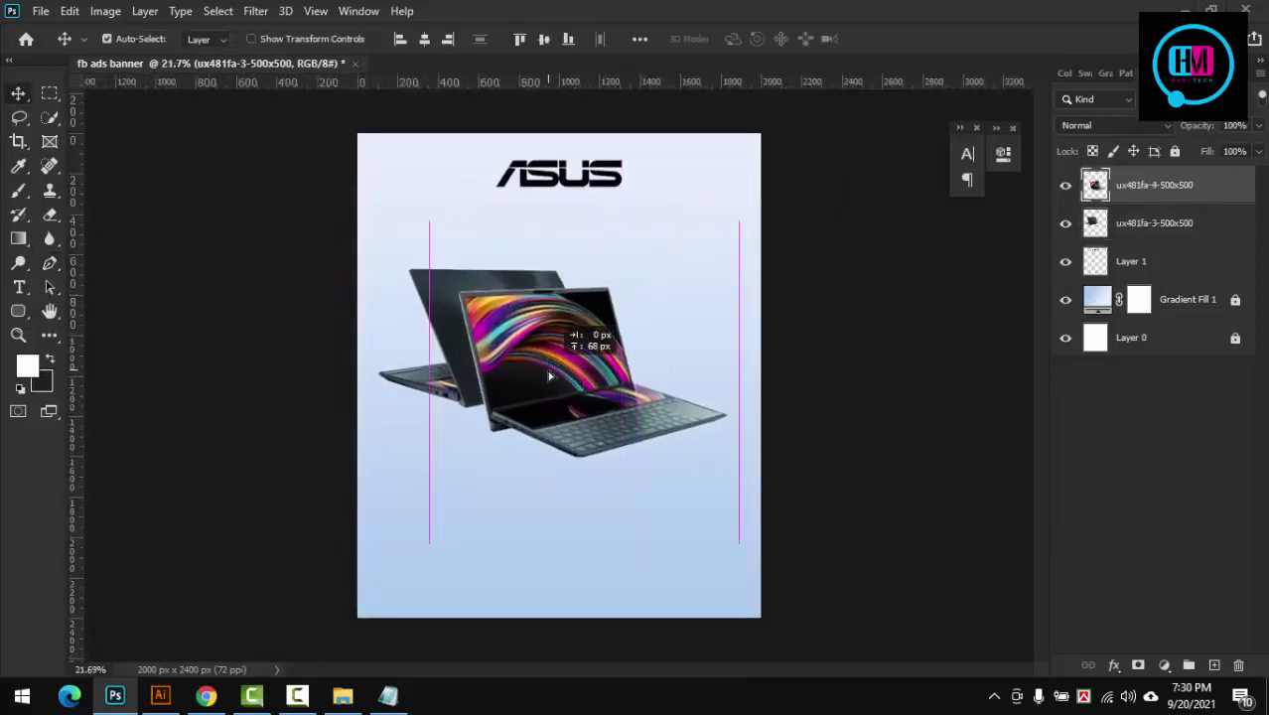
pyautogui.moveTo(480, 344); pyautogui.dragTo(487, 344)
# Step: Group both laptop layers as Group 1 and centre it horizontally on the banner
pyautogui.keyDown('shift'); pyautogui.click(1116, 230); pyautogui.keyUp('shift')
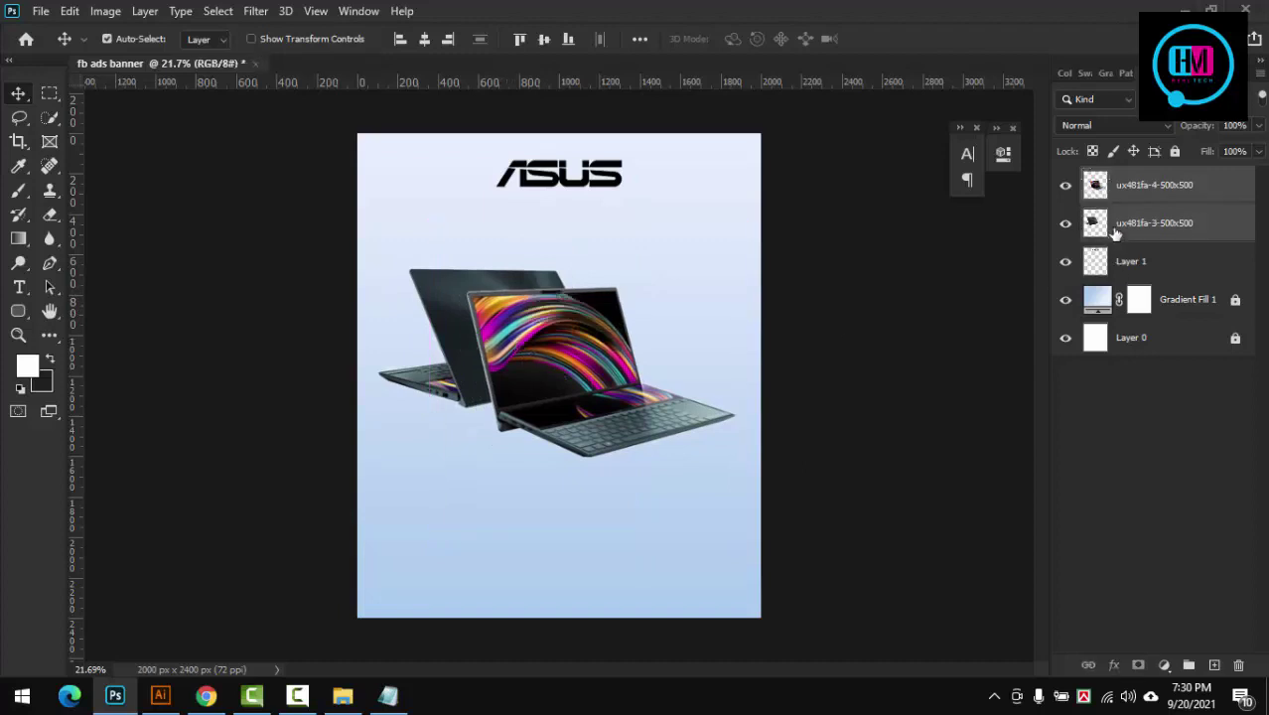
pyautogui.hotkey('ctrl', 'g')
pyautogui.click(426, 45)
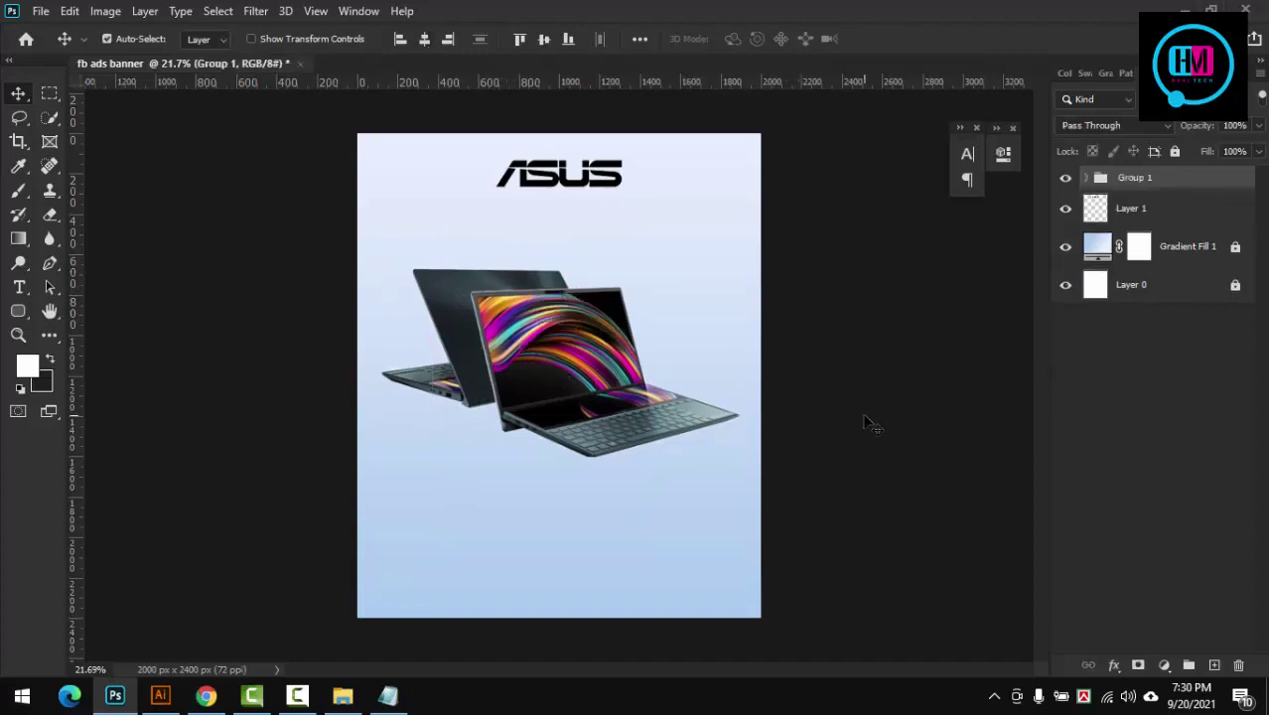
pyautogui.click(867, 425)
pyautogui.scroll(3, 867, 425)
pyautogui.scroll(-5, 596, 447)
pyautogui.scroll(2, 396, 614)
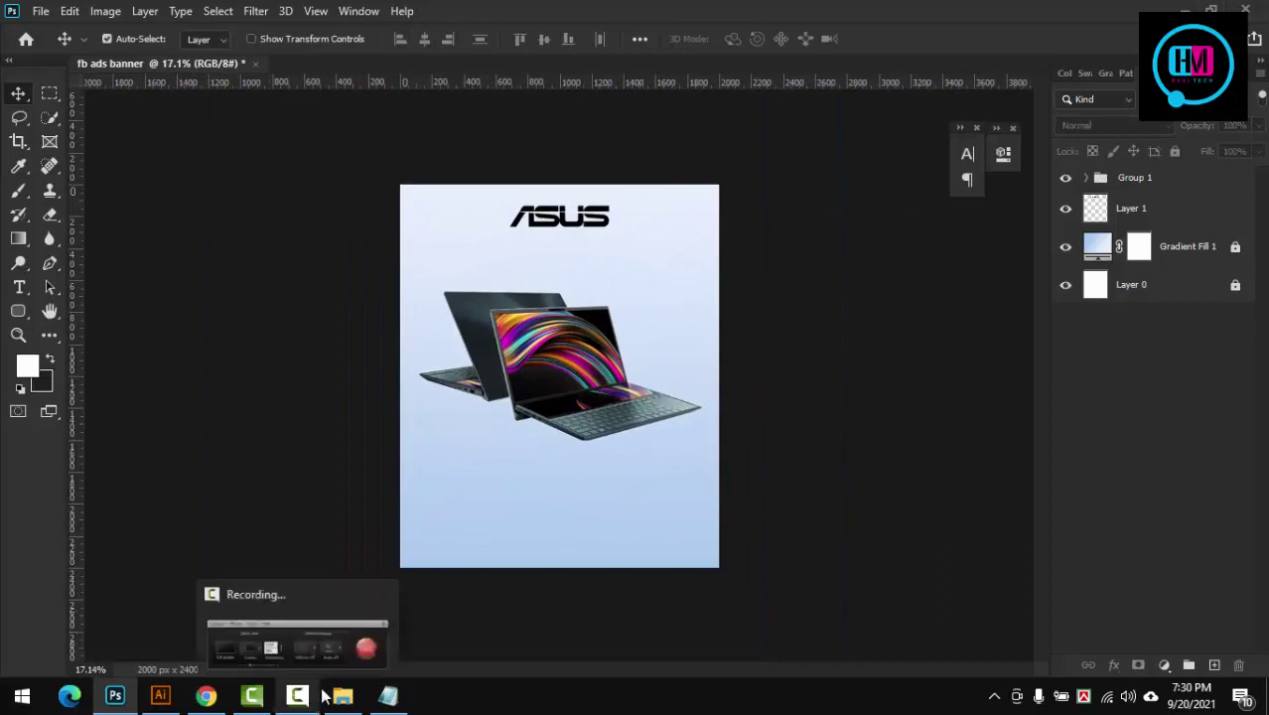
pyautogui.click(342, 695)
# Step: Place the Full HD 1080p, Intel Core i7 and 8 GB badge images into the banner
pyautogui.click(381, 238)
pyautogui.keyDown('ctrl'); pyautogui.click(480, 233); pyautogui.keyUp('ctrl')
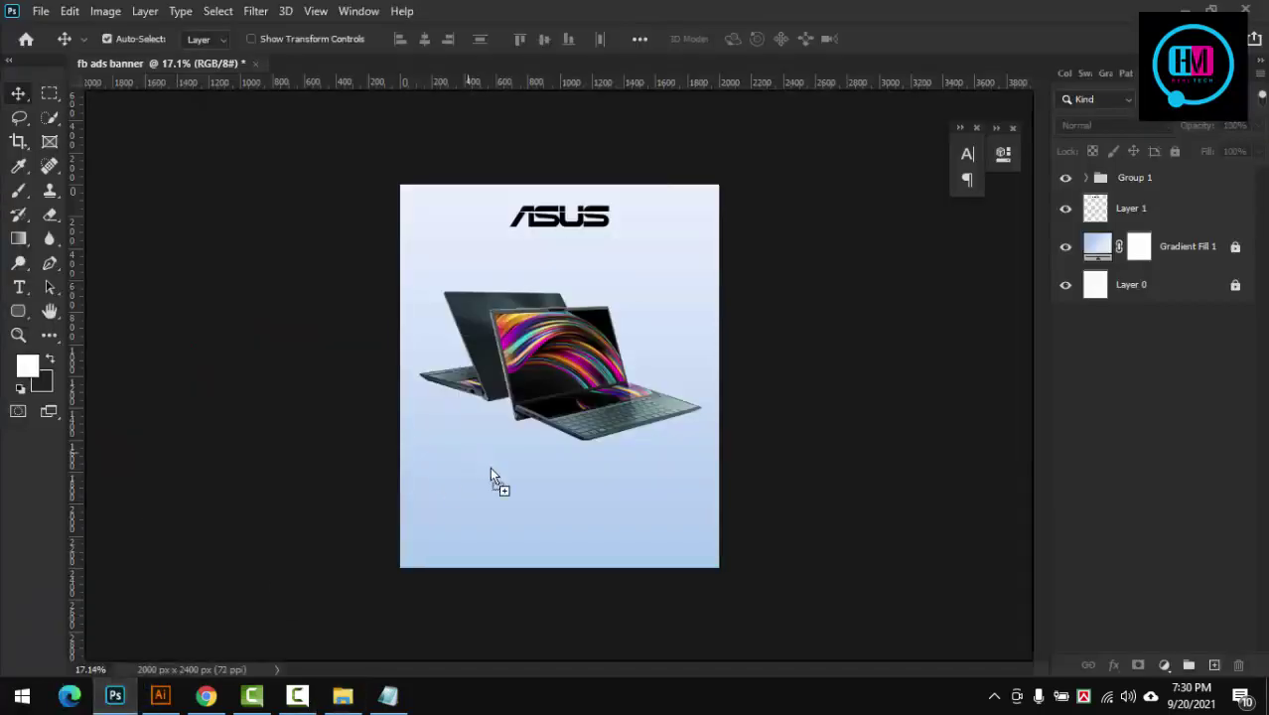
pyautogui.moveTo(553, 256); pyautogui.dragTo(551, 439)
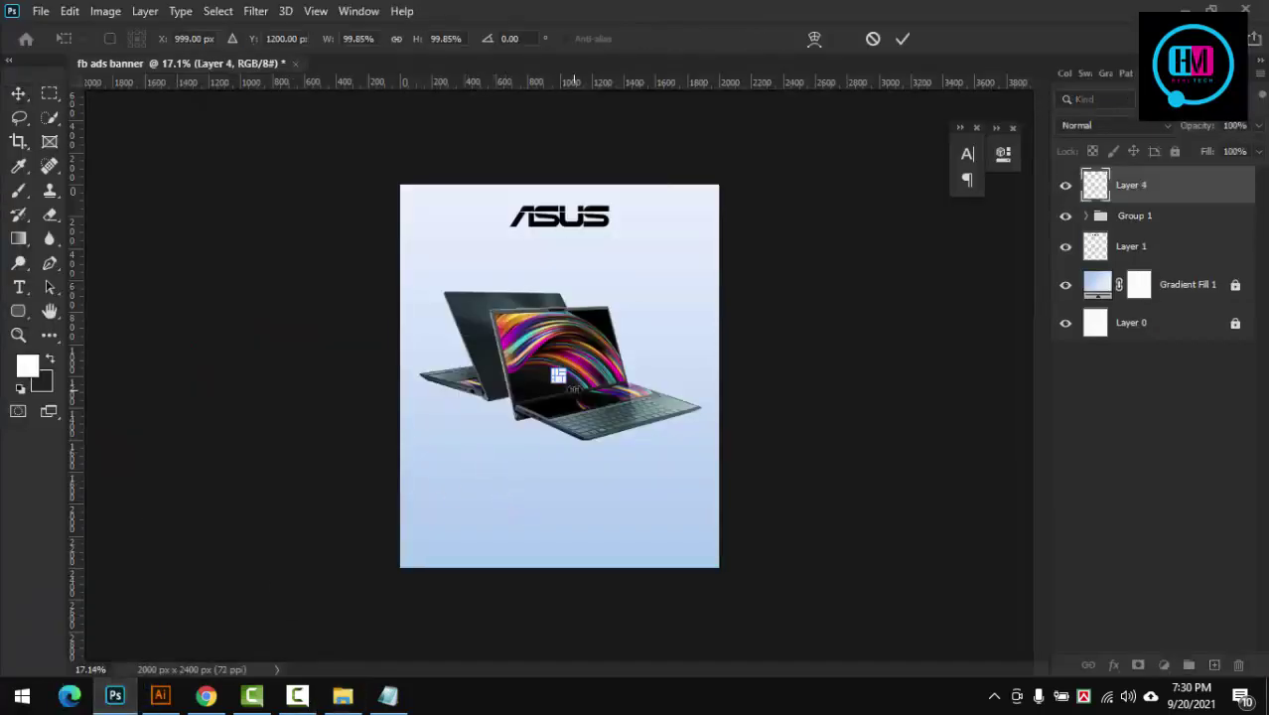
pyautogui.press('Return')
pyautogui.press('Return')
pyautogui.press('Return')
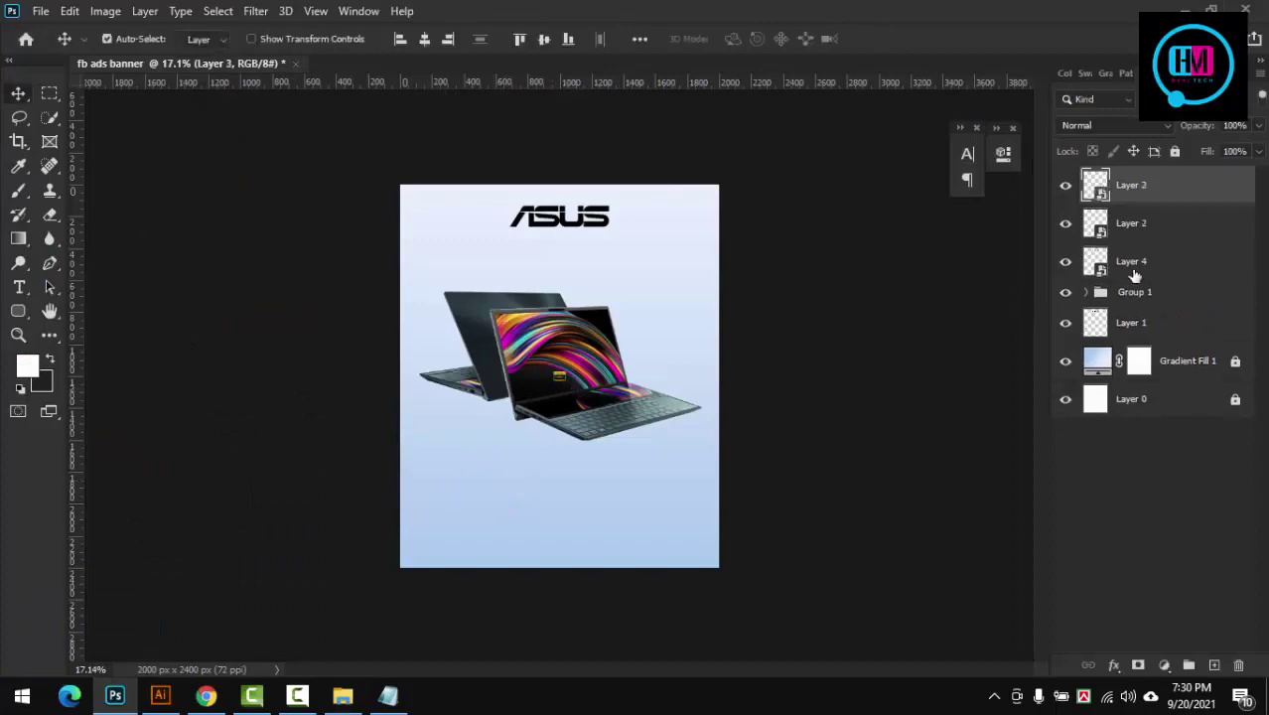
# Step: Enlarge the Full HD badge and move it to the banner's lower left
pyautogui.keyDown('shift'); pyautogui.click(1135, 275); pyautogui.keyUp('shift')
pyautogui.scroll(5, 647, 405)
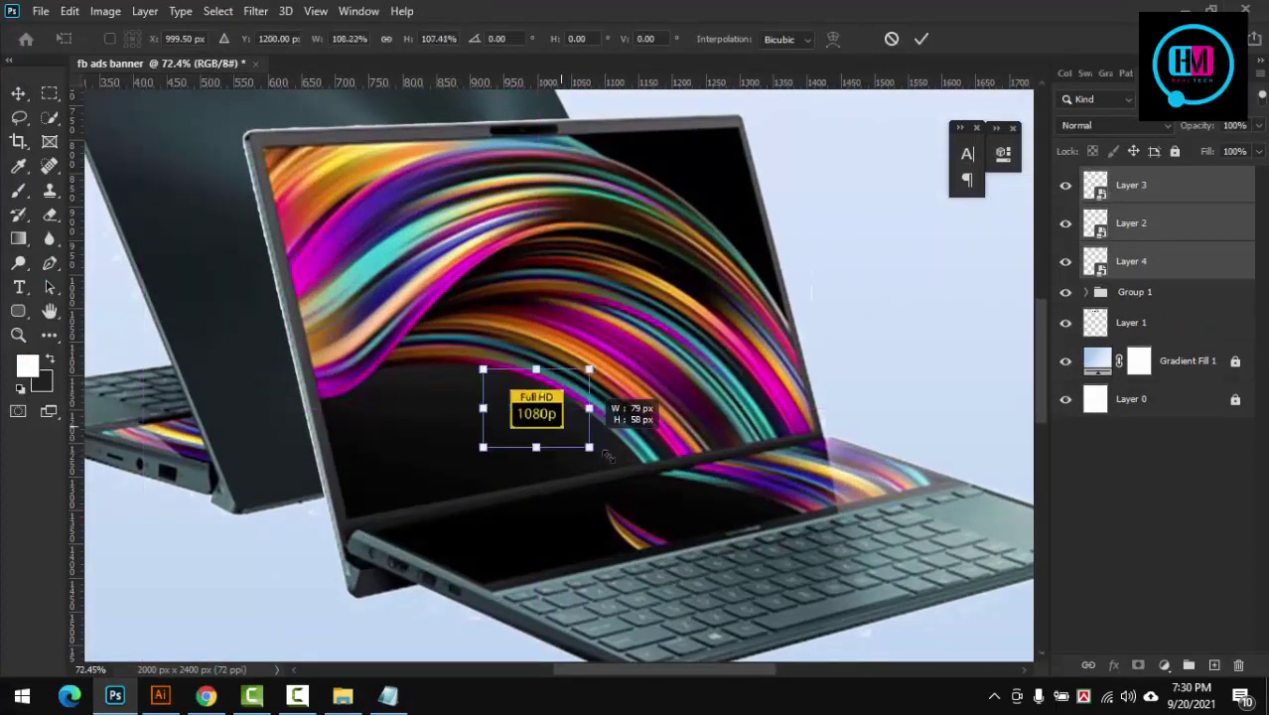
pyautogui.moveTo(564, 428); pyautogui.dragTo(708, 539)
pyautogui.hotkey('ctrl', '-')
pyautogui.hotkey('ctrl', '-')
pyautogui.hotkey('ctrl', '-')
pyautogui.moveTo(555, 388)
pyautogui.mouseDown()
pyautogui.moveTo(478, 501)
pyautogui.moveTo(491, 510)
pyautogui.mouseUp()
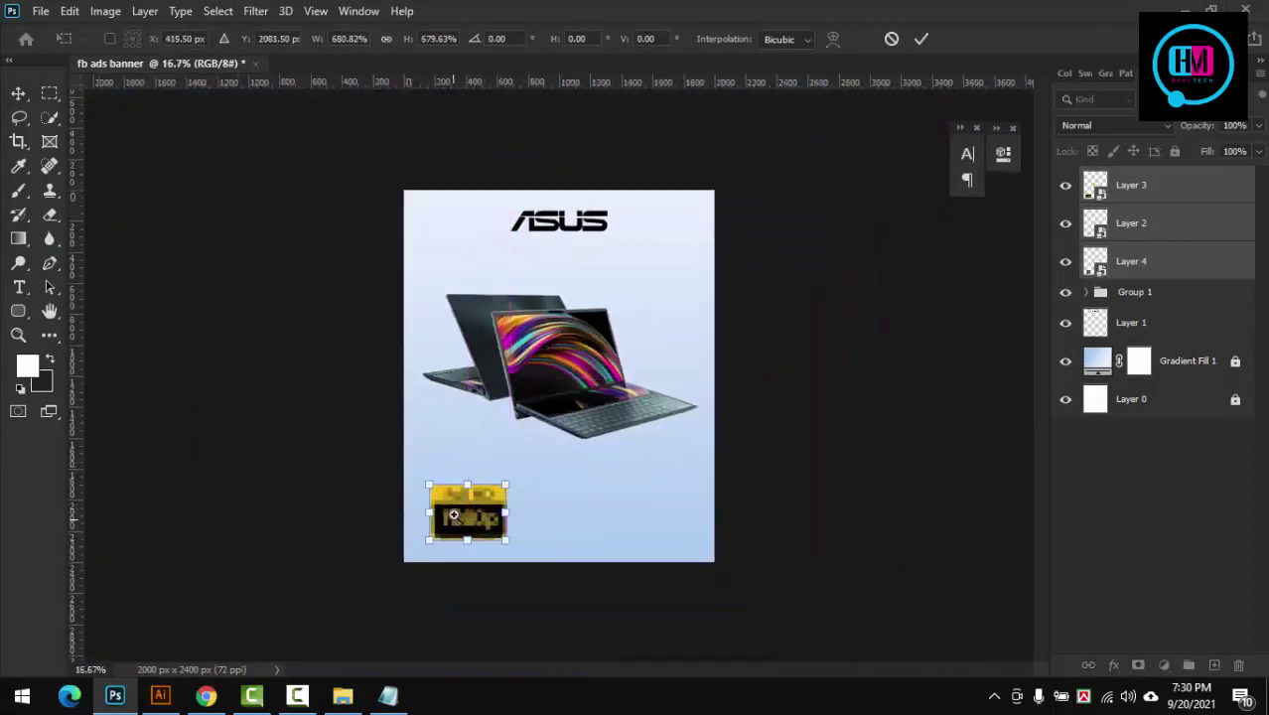
# Step: Enlarge the Full HD badge slightly more and shift it right and down
pyautogui.scroll(3, 492, 510)
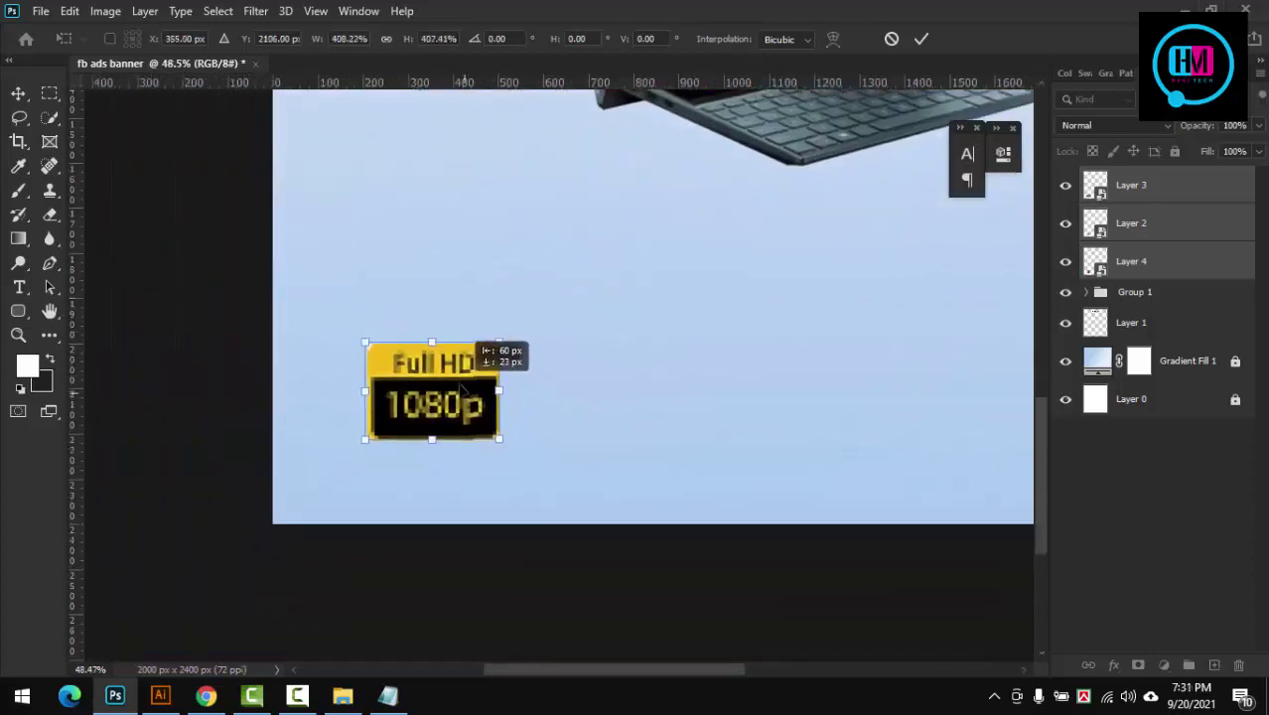
pyautogui.scroll(-5, 546, 402)
pyautogui.scroll(4, 674, 405)
pyautogui.scroll(1, 674, 405)
pyautogui.scroll(2, 594, 562)
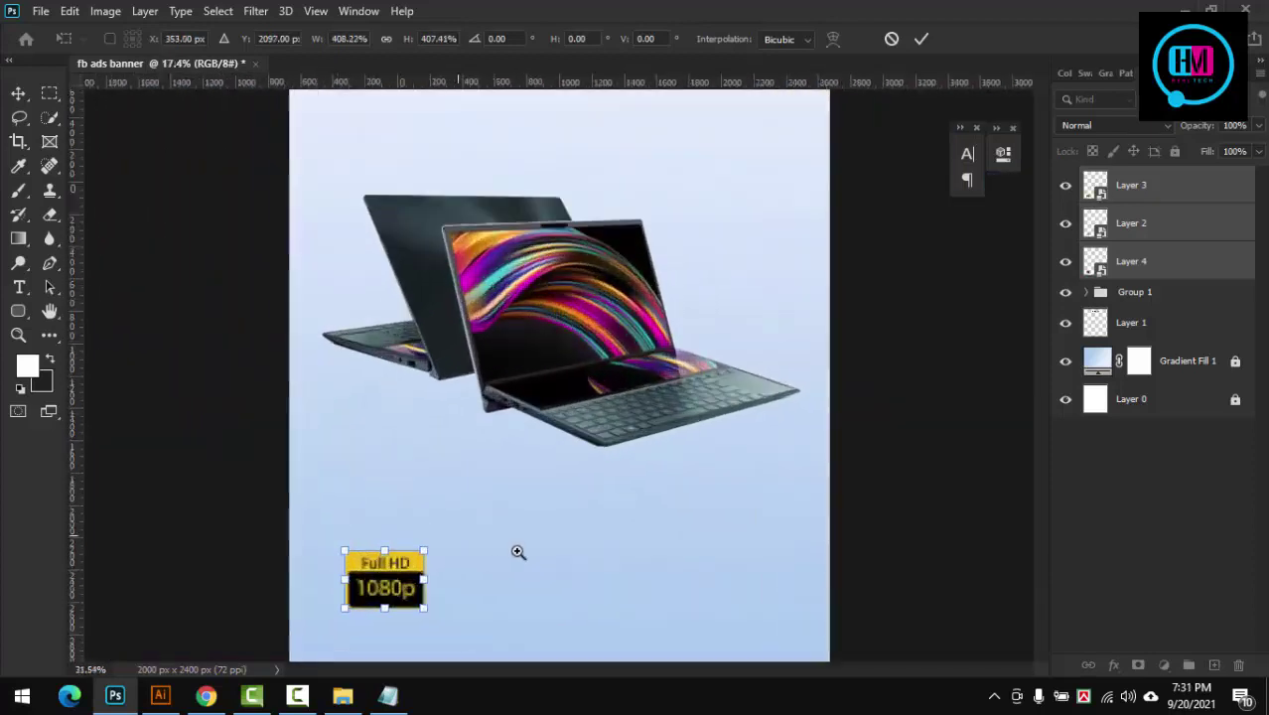
pyautogui.scroll(1, 519, 552)
pyautogui.moveTo(419, 532)
pyautogui.mouseDown()
pyautogui.moveTo(437, 536)
pyautogui.moveTo(374, 503)
pyautogui.mouseUp()
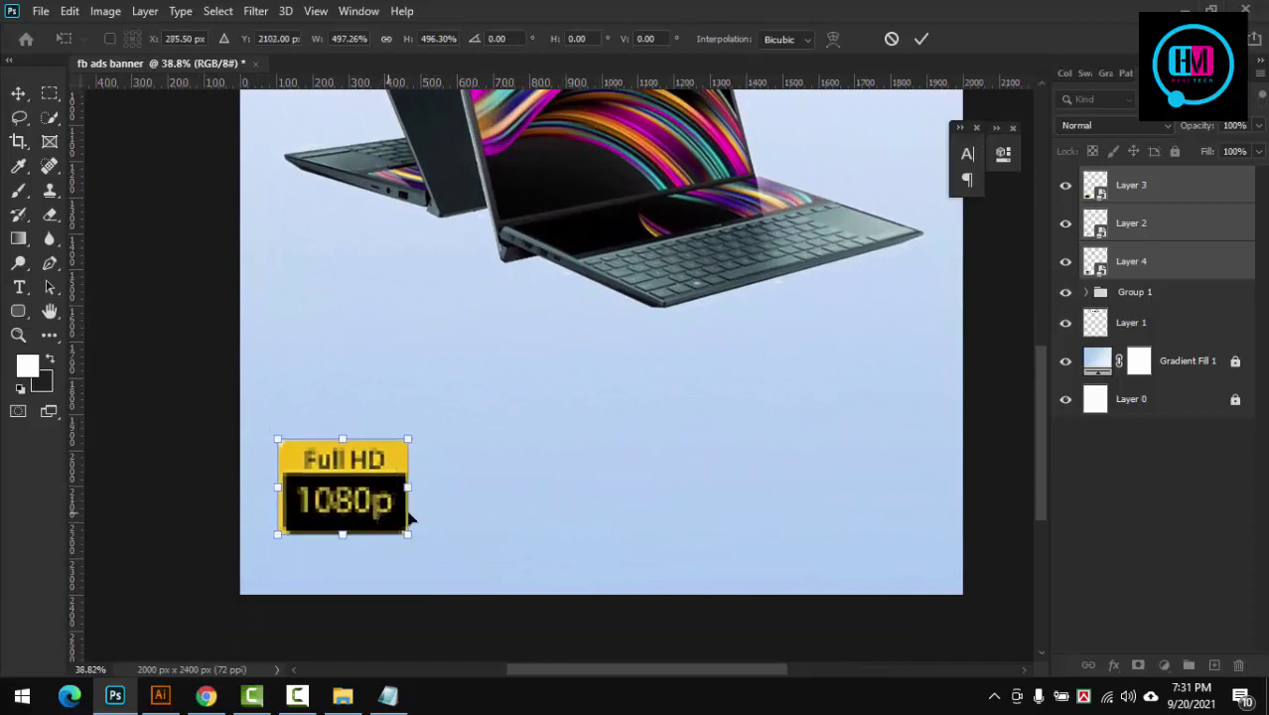
pyautogui.press('Return')
pyautogui.moveTo(411, 457)
pyautogui.mouseDown()
pyautogui.moveTo(480, 467)
pyautogui.moveTo(369, 491)
pyautogui.mouseUp()
# Step: Line up the Intel Core i7 badge beside Full HD and the 8 GB badge after it
pyautogui.moveTo(442, 507); pyautogui.dragTo(547, 502)
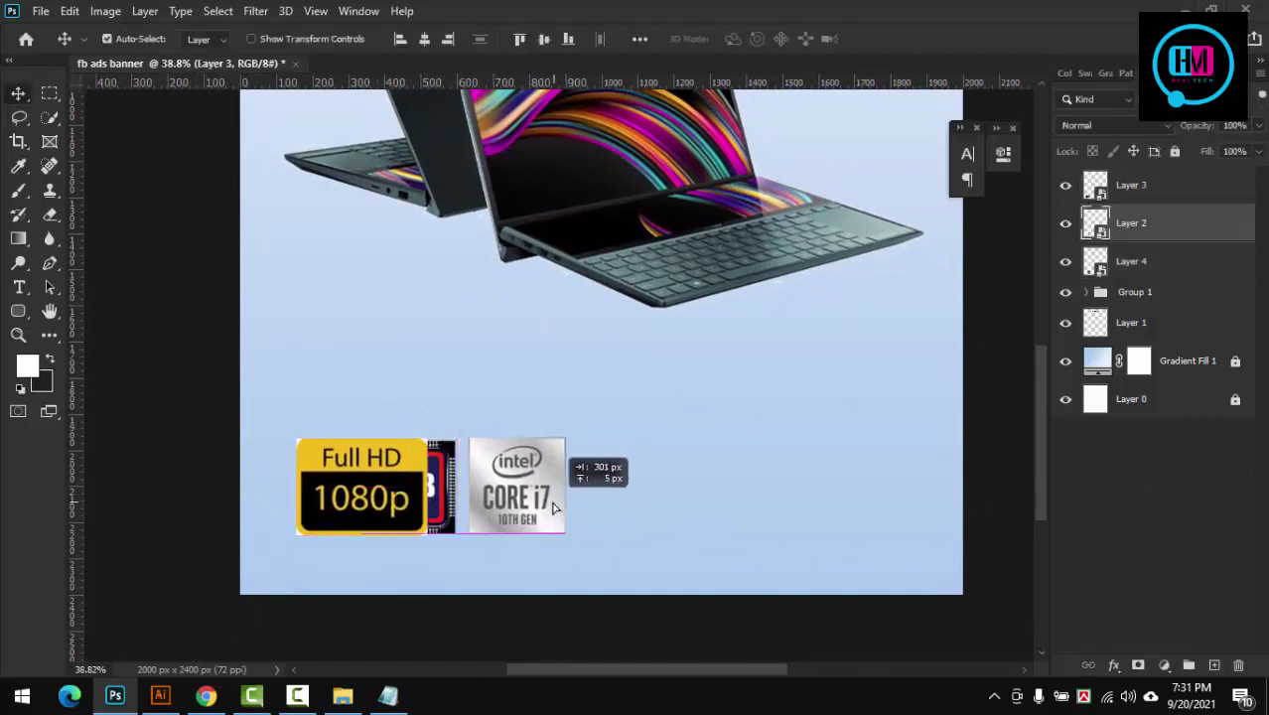
pyautogui.moveTo(440, 501); pyautogui.dragTo(648, 486)
pyautogui.scroll(-10, 647, 486)
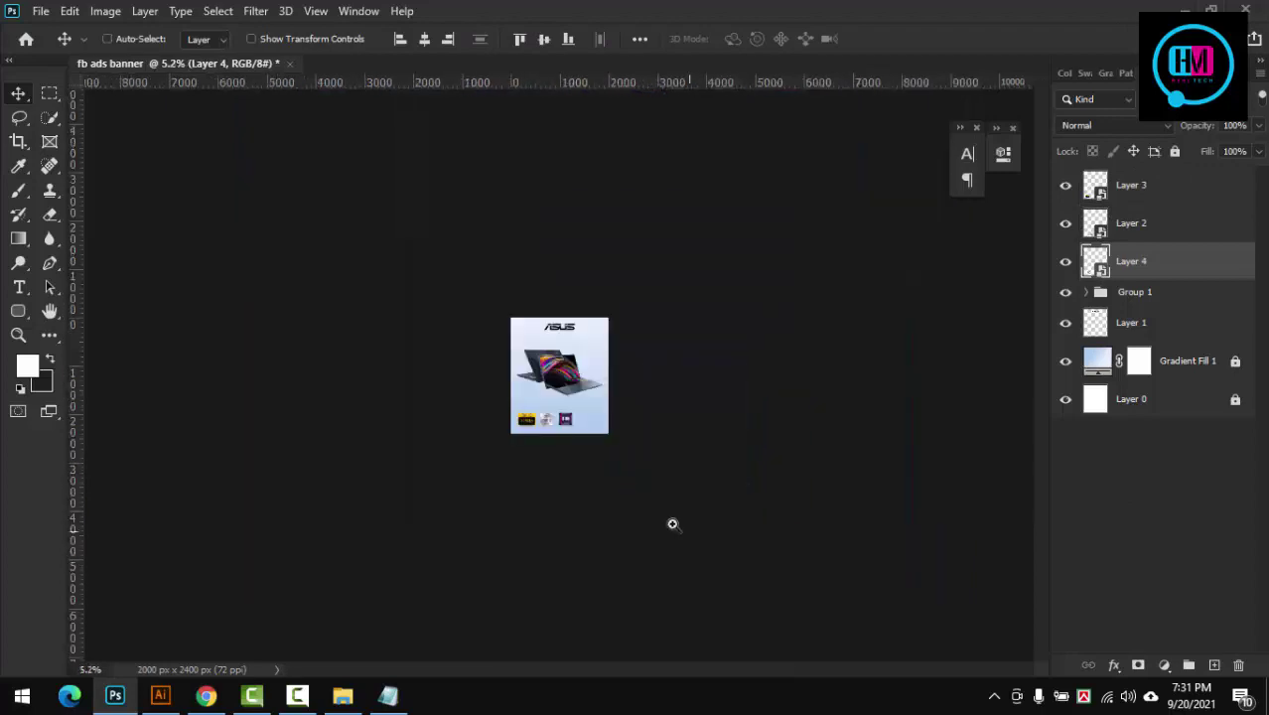
pyautogui.scroll(6, 671, 522)
# Step: Shrink the three badges (Layers 2–4) together to about 68%
pyautogui.click(474, 537)
pyautogui.keyDown('shift'); pyautogui.click(512, 529); pyautogui.keyUp('shift')
pyautogui.keyDown('shift'); pyautogui.click(581, 528); pyautogui.keyUp('shift')
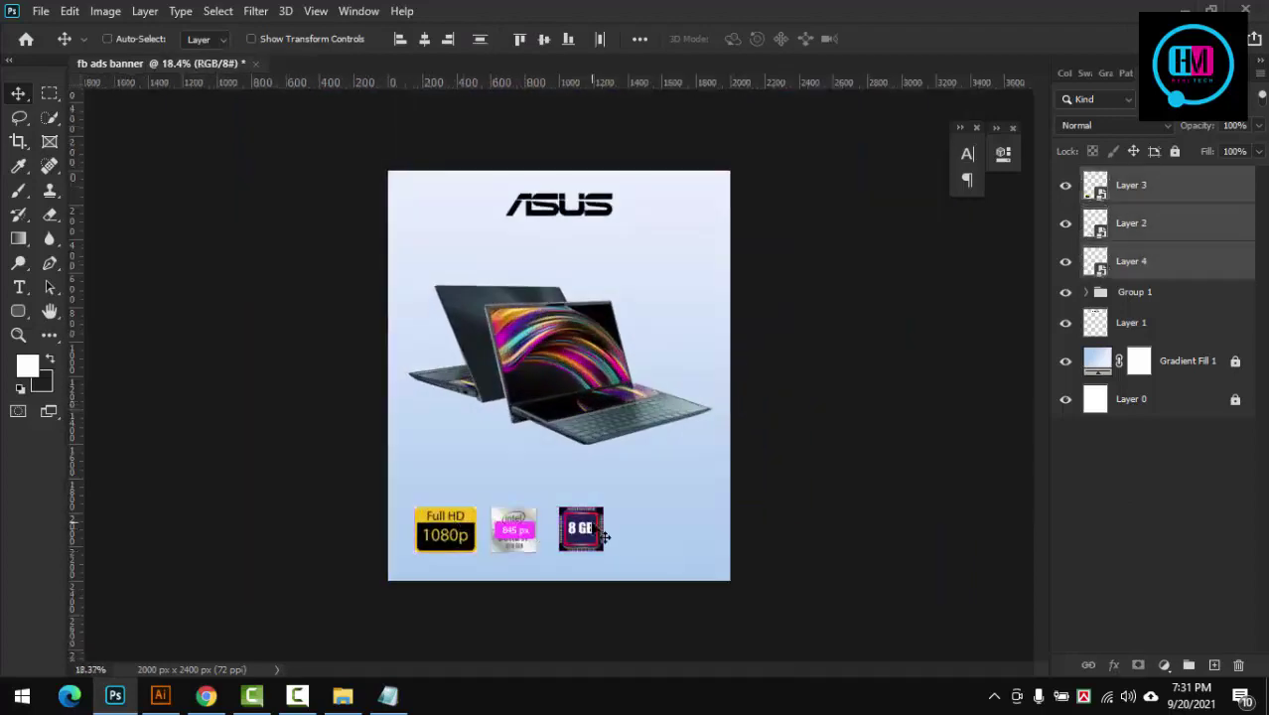
pyautogui.hotkey('ctrl', 't')
pyautogui.moveTo(602, 507); pyautogui.dragTo(576, 516)
pyautogui.scroll(1, 533, 565)
pyautogui.scroll(4, 533, 566)
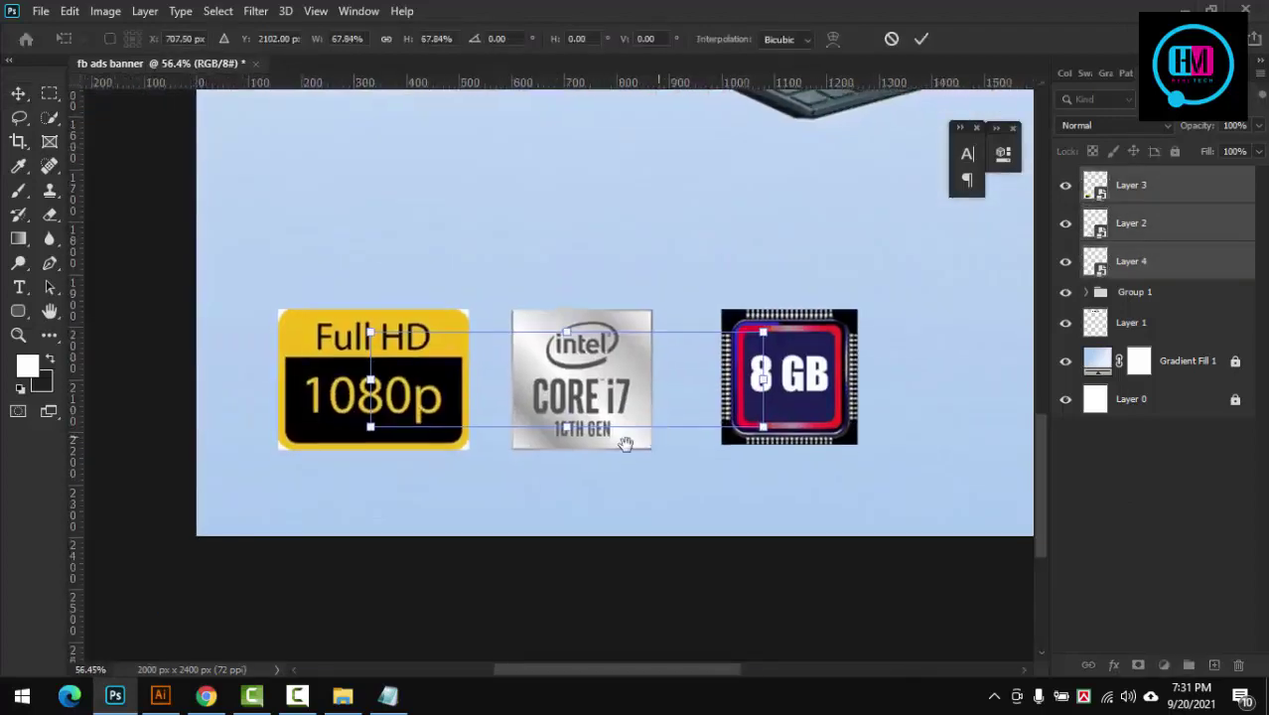
pyautogui.scroll(-2, 595, 517)
pyautogui.scroll(-2, 675, 476)
pyautogui.scroll(-3, 732, 437)
pyautogui.press('Return')
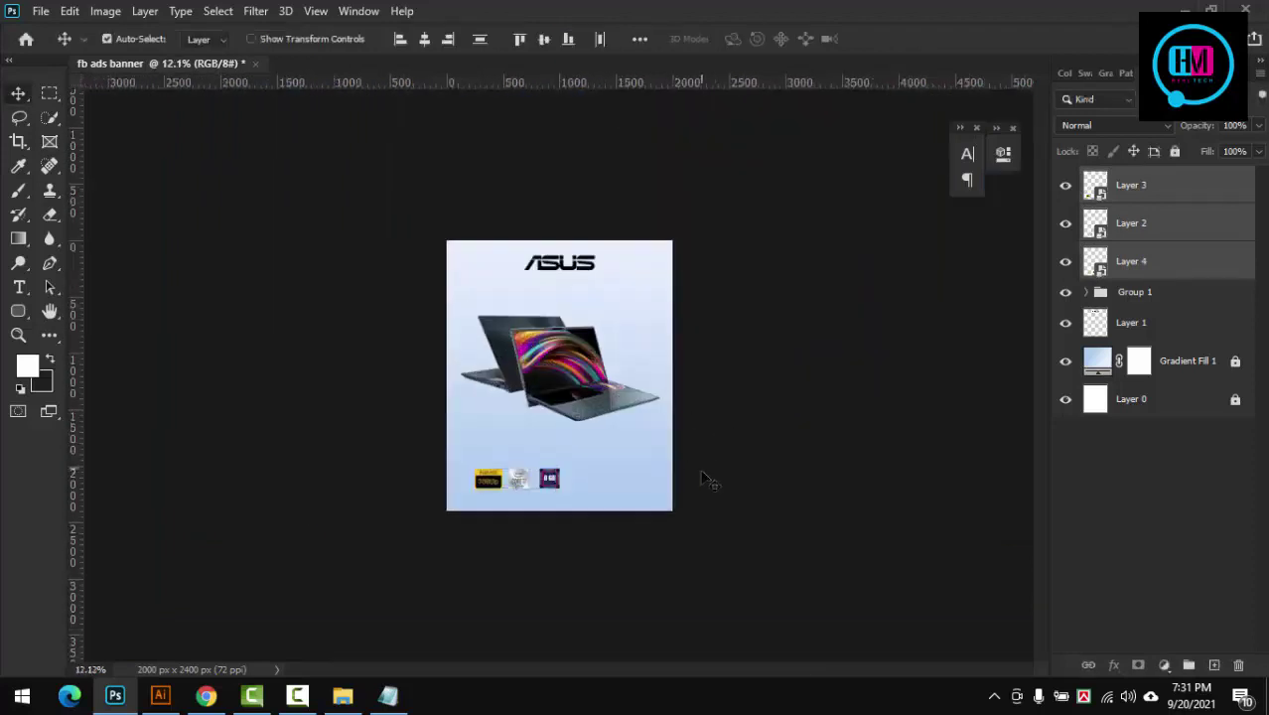
pyautogui.scroll(3, 548, 540)
# Step: Move the badge row slightly down and left near the banner's bottom
pyautogui.click(487, 561)
pyautogui.keyDown('shift'); pyautogui.click(1140, 197); pyautogui.keyUp('shift')
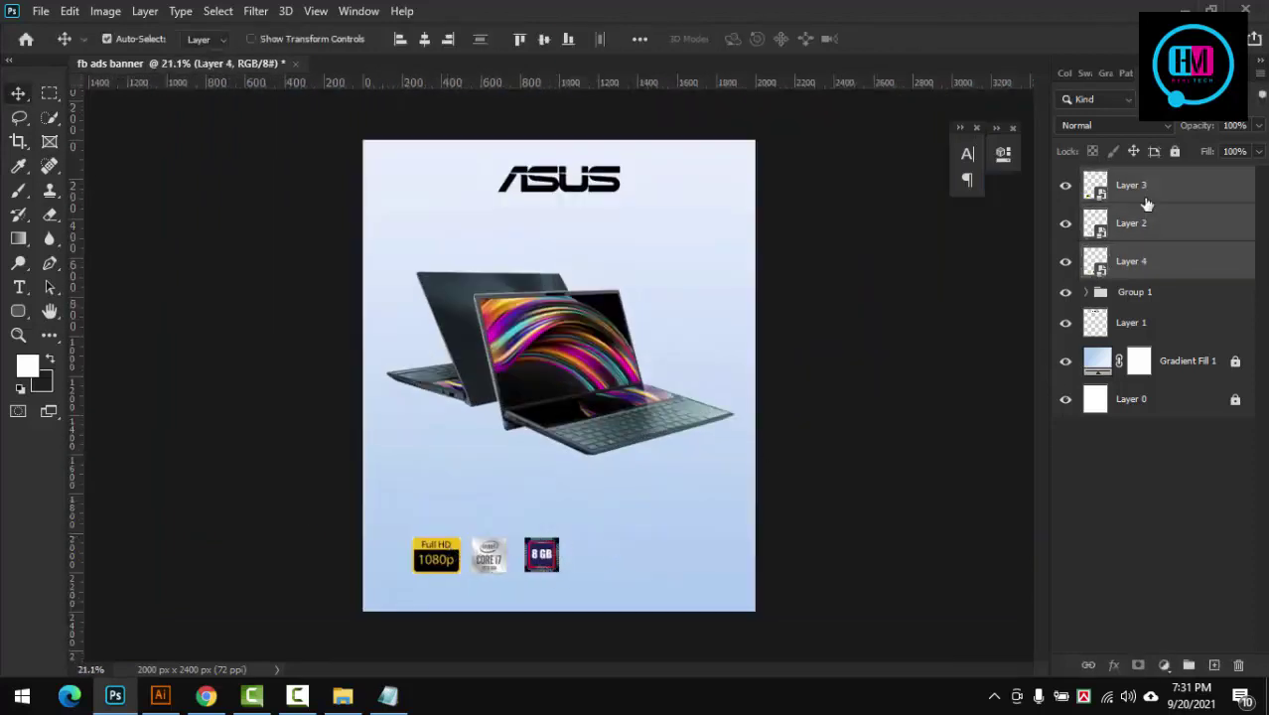
pyautogui.hotkey('ctrl', 't')
pyautogui.moveTo(541, 554); pyautogui.dragTo(526, 568)
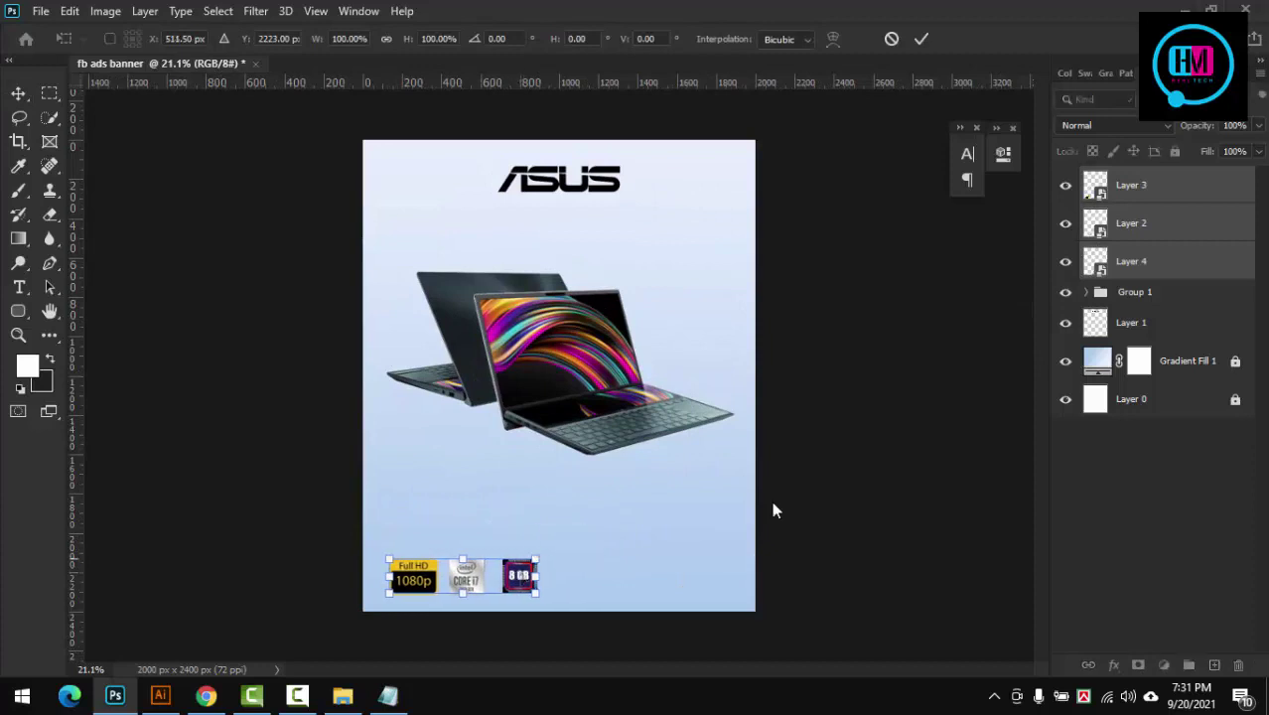
pyautogui.press('Return')
pyautogui.scroll(-3, 551, 498)
pyautogui.scroll(3, 551, 499)
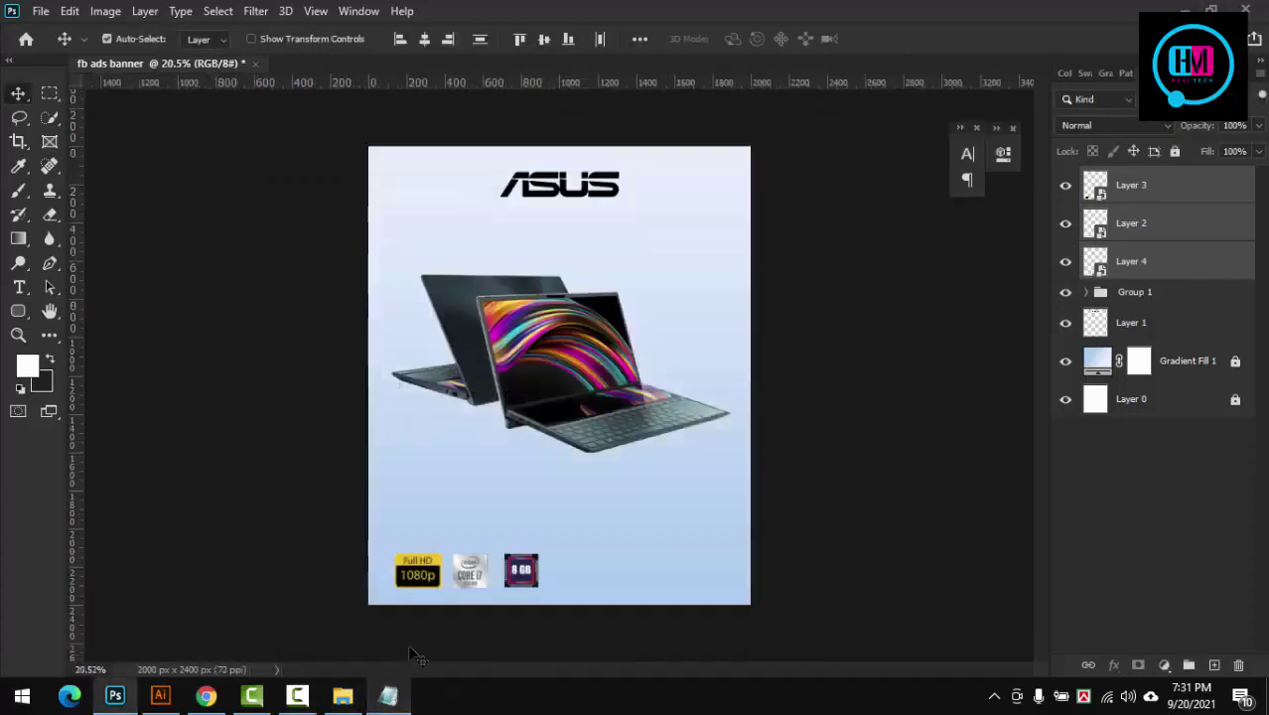
# Step: Move both laptop layers in Group 1 up on the banner
pyautogui.click(574, 361)
pyautogui.keyDown('shift'); pyautogui.click(499, 358); pyautogui.keyUp('shift')
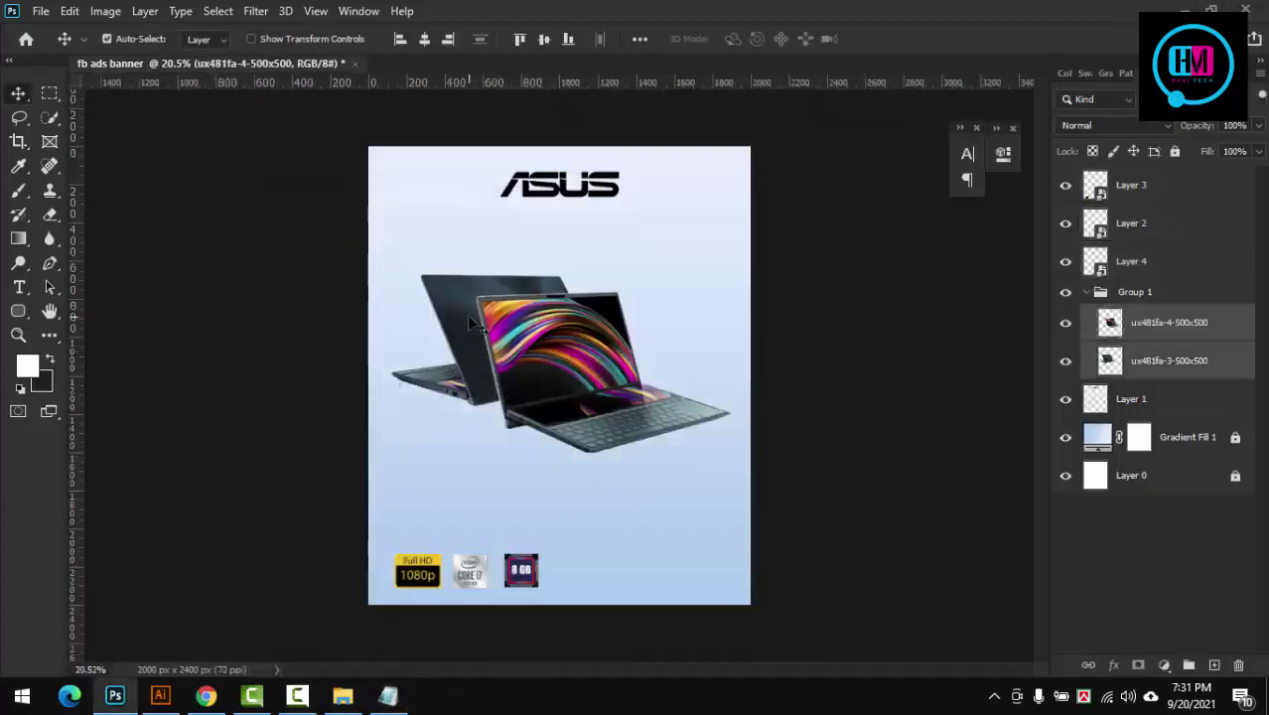
pyautogui.moveTo(584, 373); pyautogui.dragTo(585, 333)
pyautogui.scroll(-1, 623, 454)
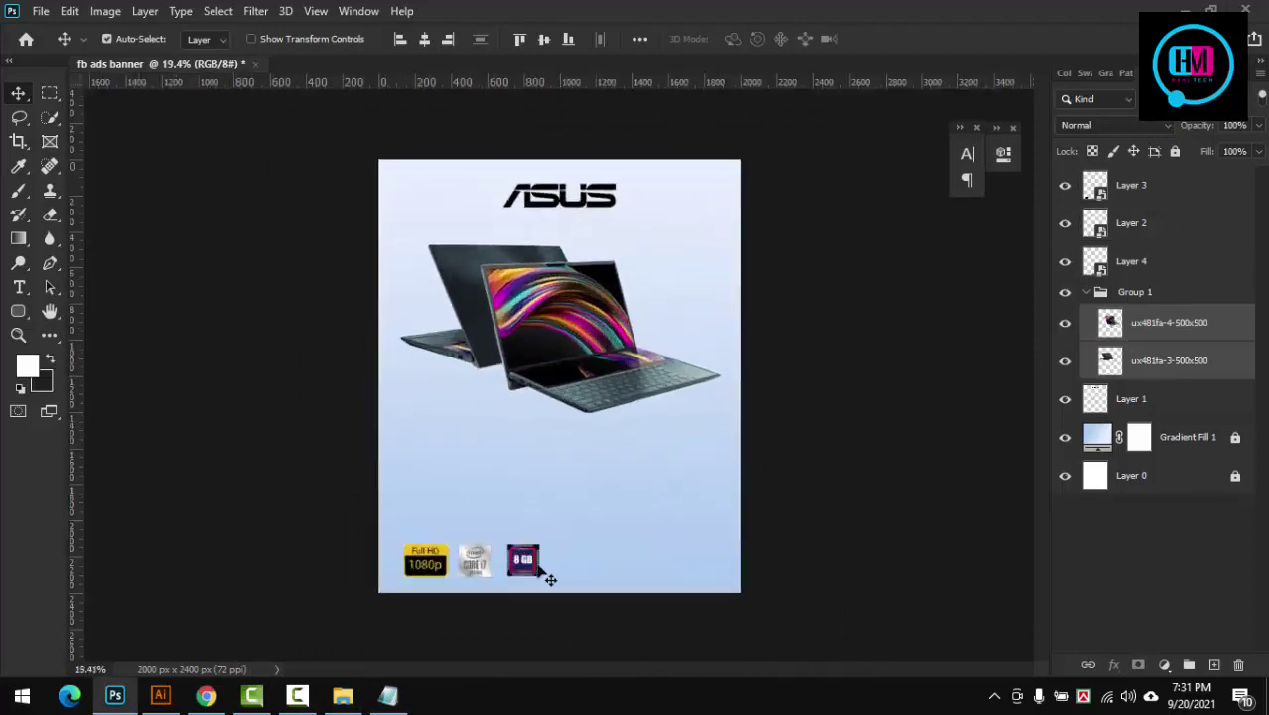
# Step: Paste the product name 'Asus ZenBook Duo UX481FA' as black (000000) text below the laptops
pyautogui.click(388, 695)
pyautogui.moveTo(256, 167); pyautogui.dragTo(449, 185)
pyautogui.click(450, 166)
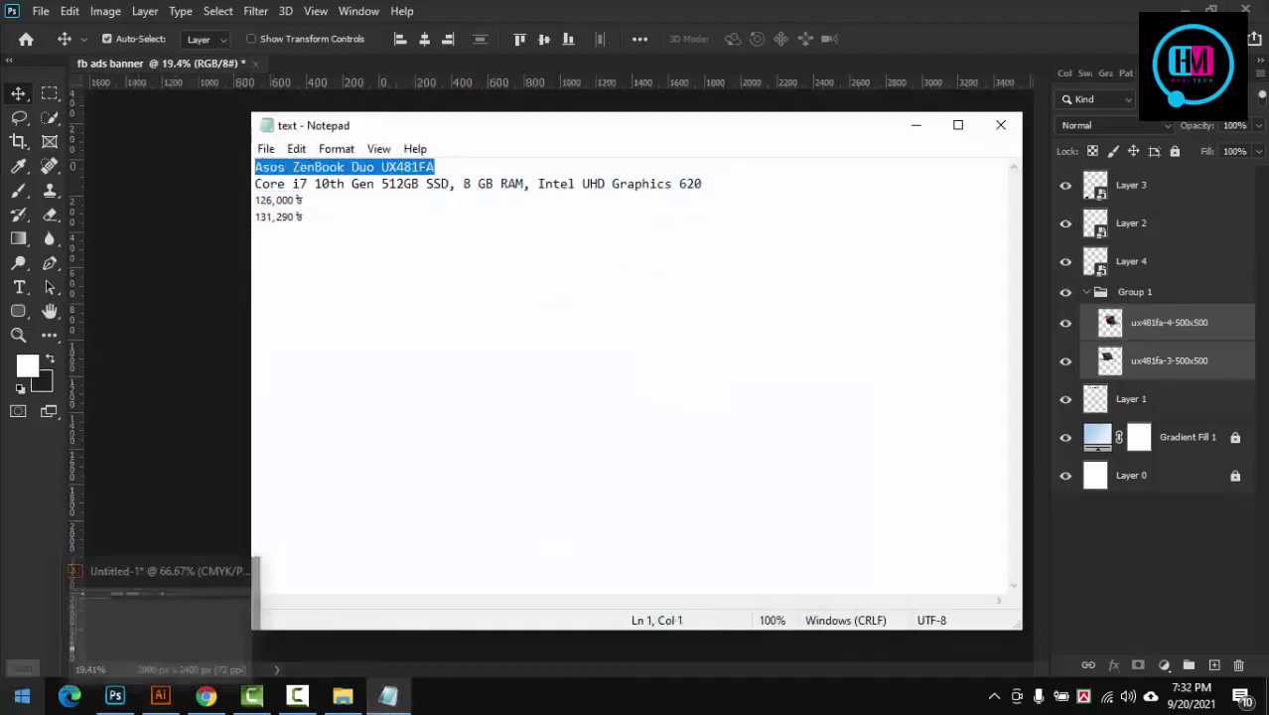
pyautogui.click(114, 695)
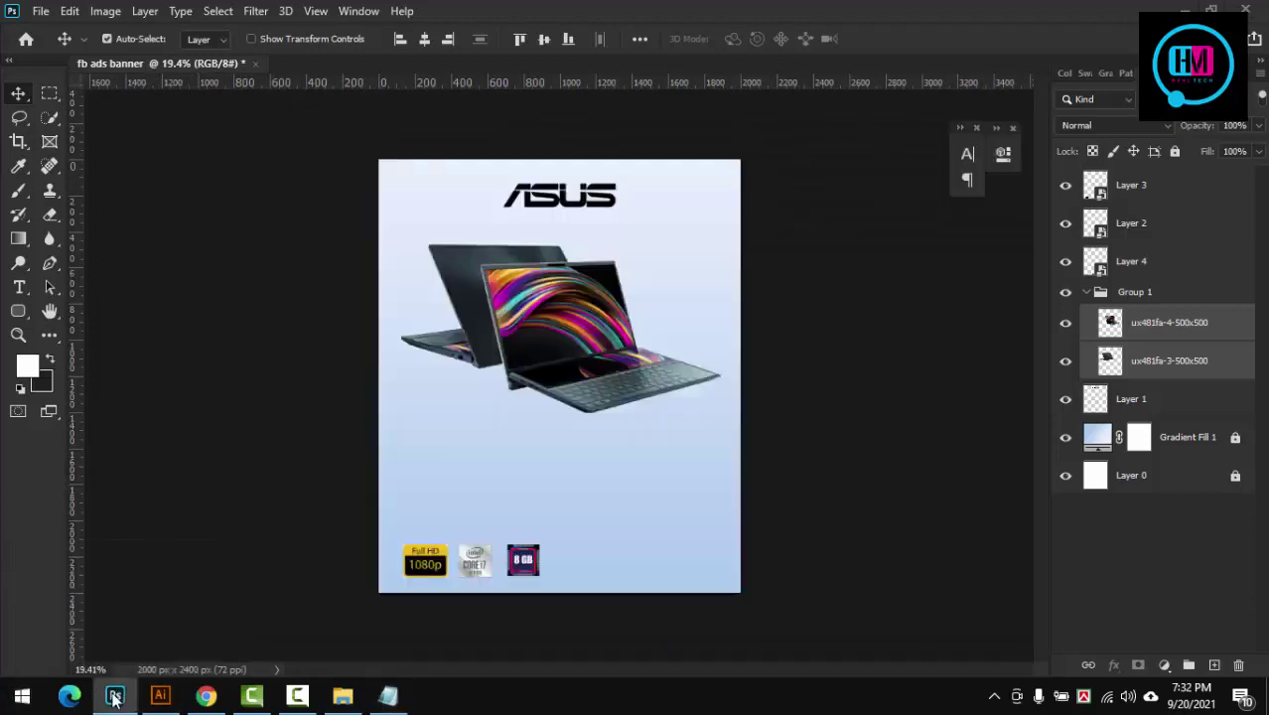
pyautogui.press('t')
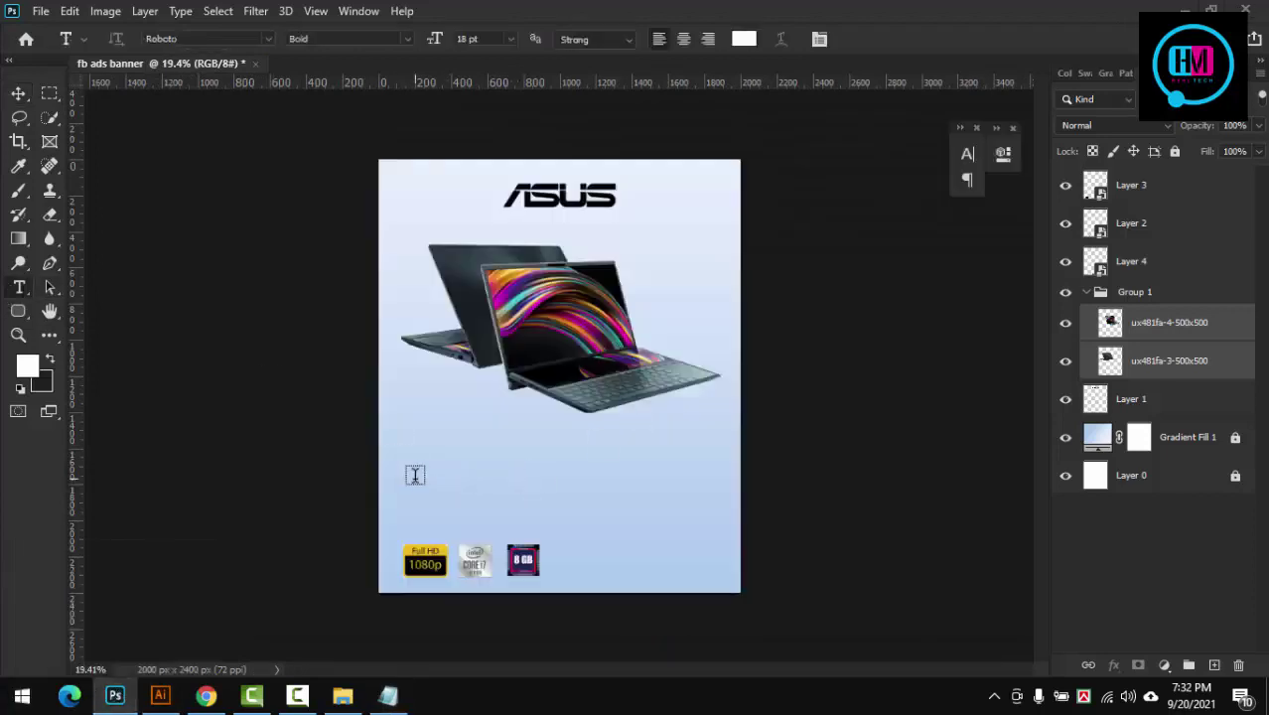
pyautogui.click(415, 475)
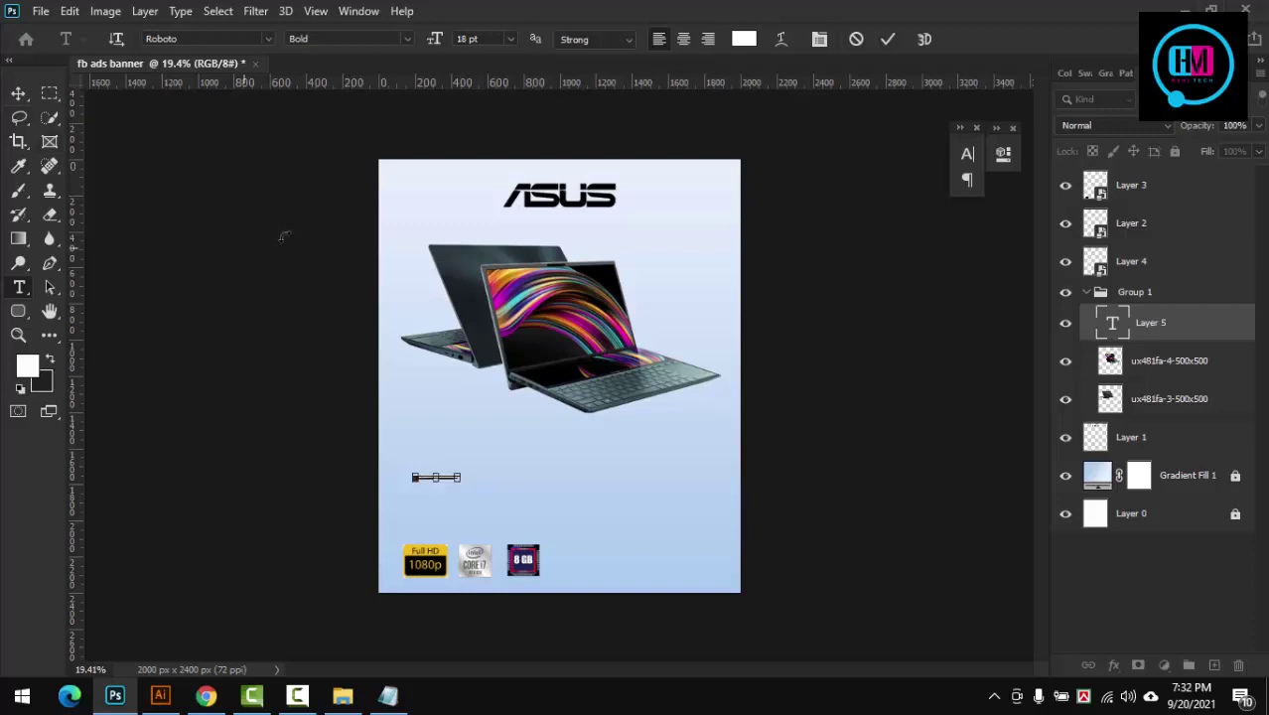
pyautogui.click(743, 39)
pyautogui.write('000000')
pyautogui.press('Return')
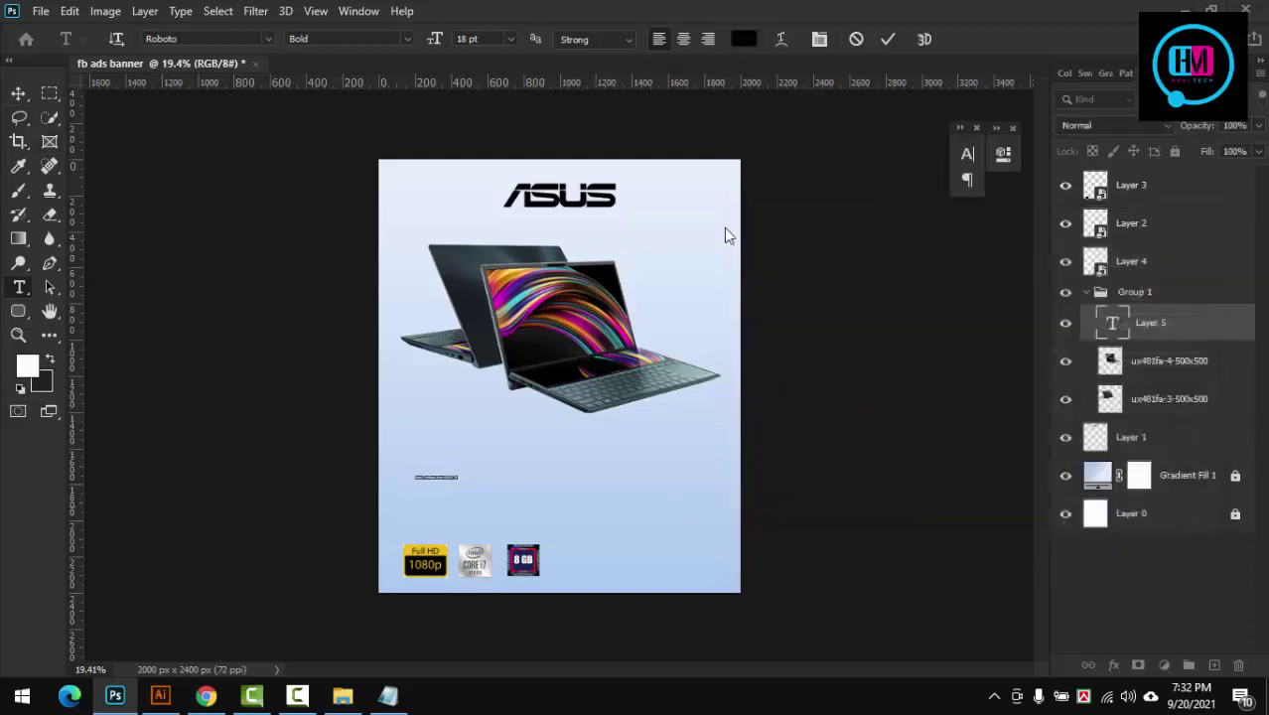
pyautogui.click(18, 94)
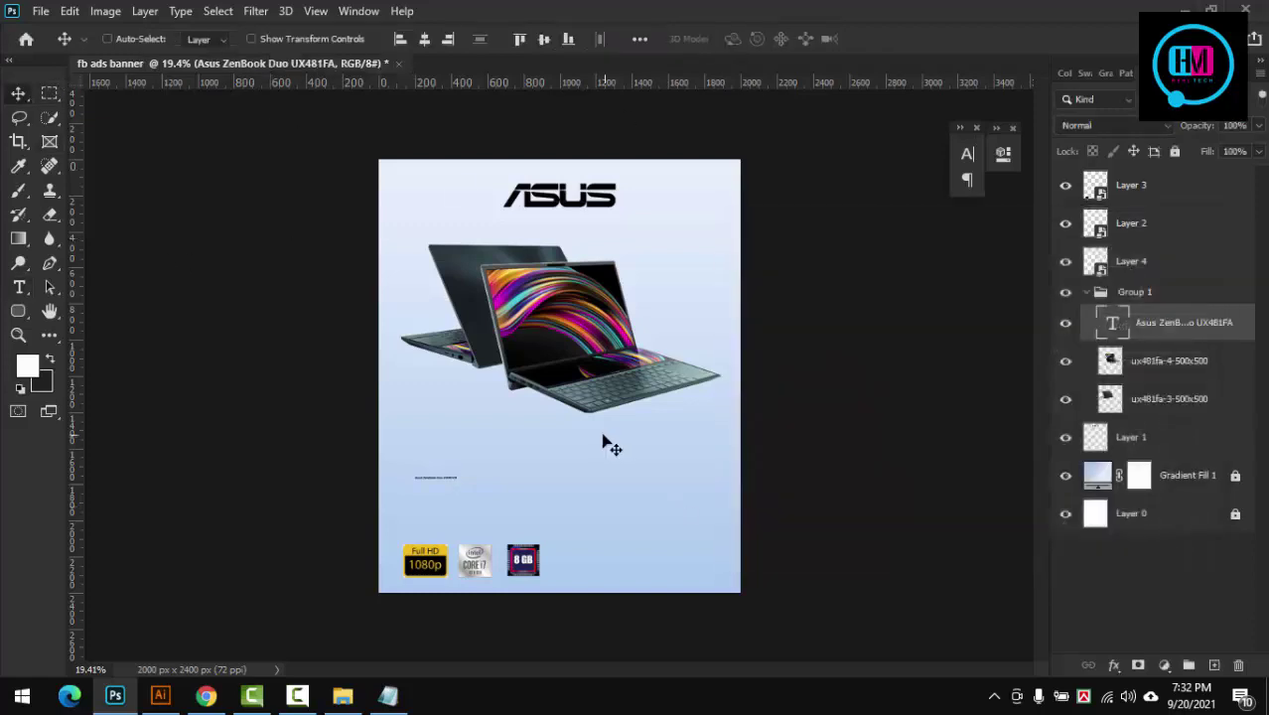
# Step: Enlarge the headline across the banner and set the model code UX481FA to 100 pt
pyautogui.hotkey('ctrl', 't')
pyautogui.moveTo(459, 480); pyautogui.dragTo(640, 480)
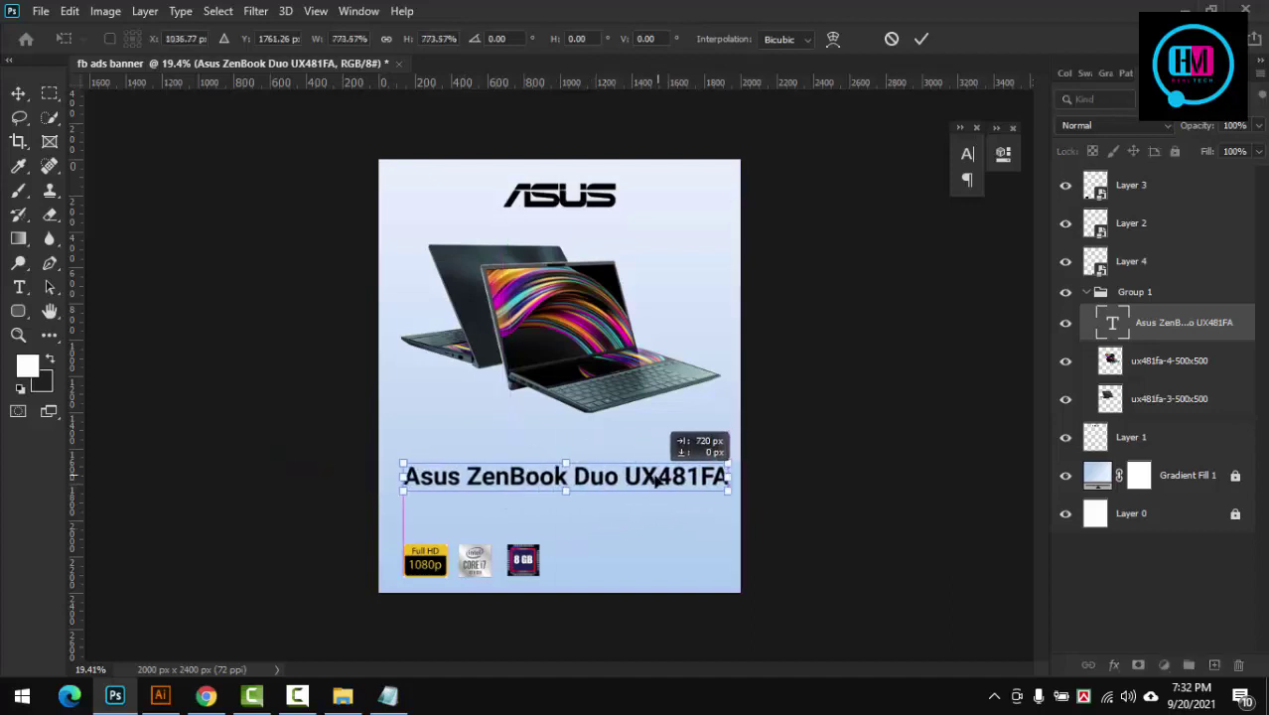
pyautogui.scroll(1, 678, 490)
pyautogui.click(921, 39)
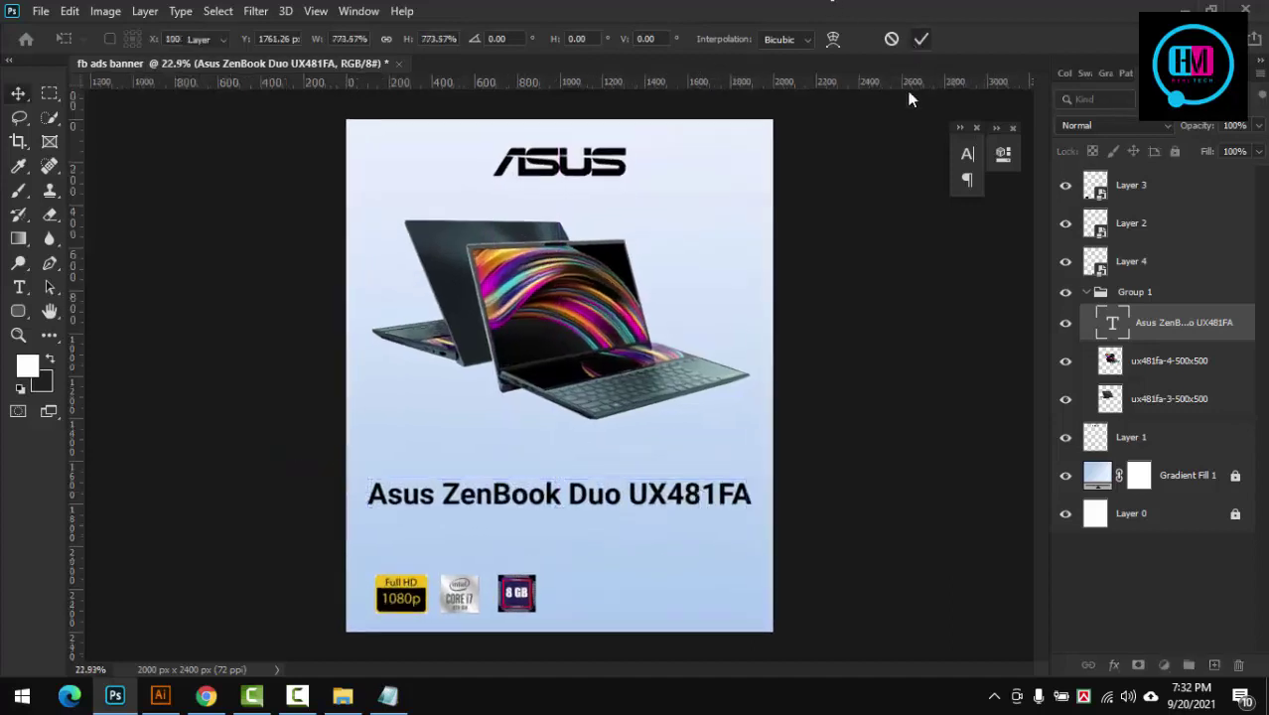
pyautogui.press('t')
pyautogui.moveTo(628, 494); pyautogui.dragTo(778, 493)
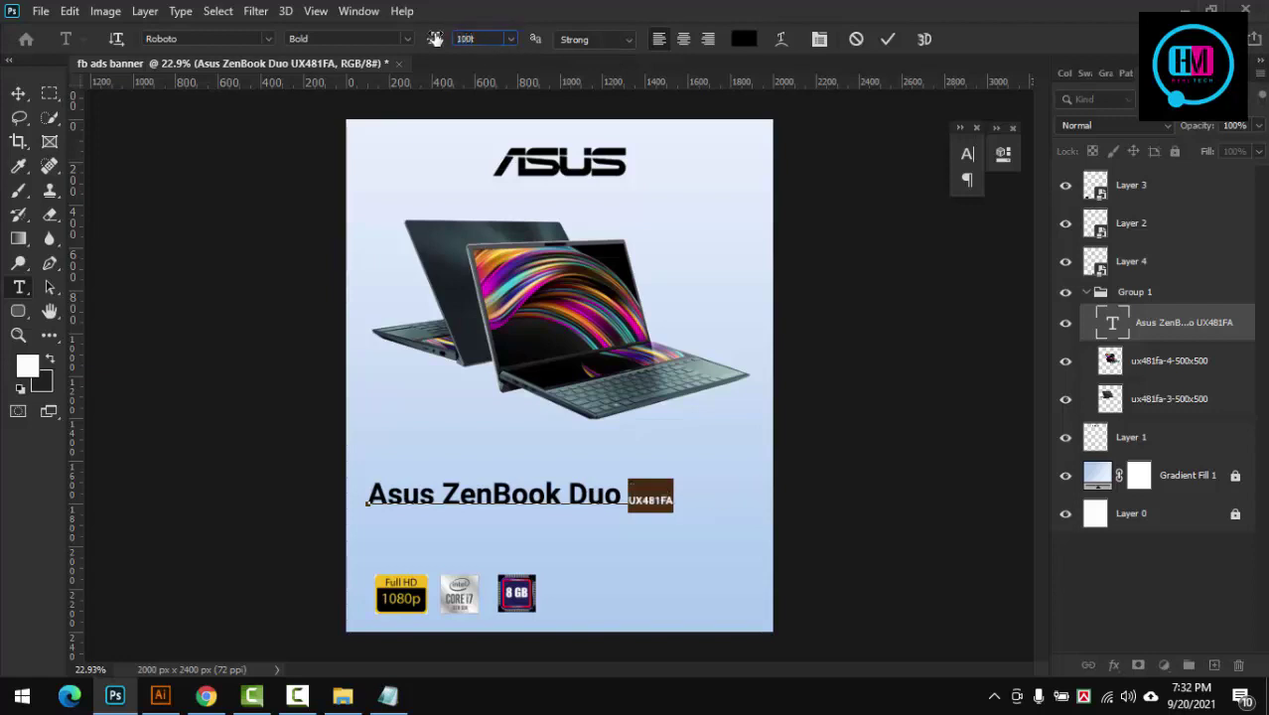
pyautogui.press('Return')
pyautogui.press('Return')
pyautogui.write('100')
pyautogui.press('Return')
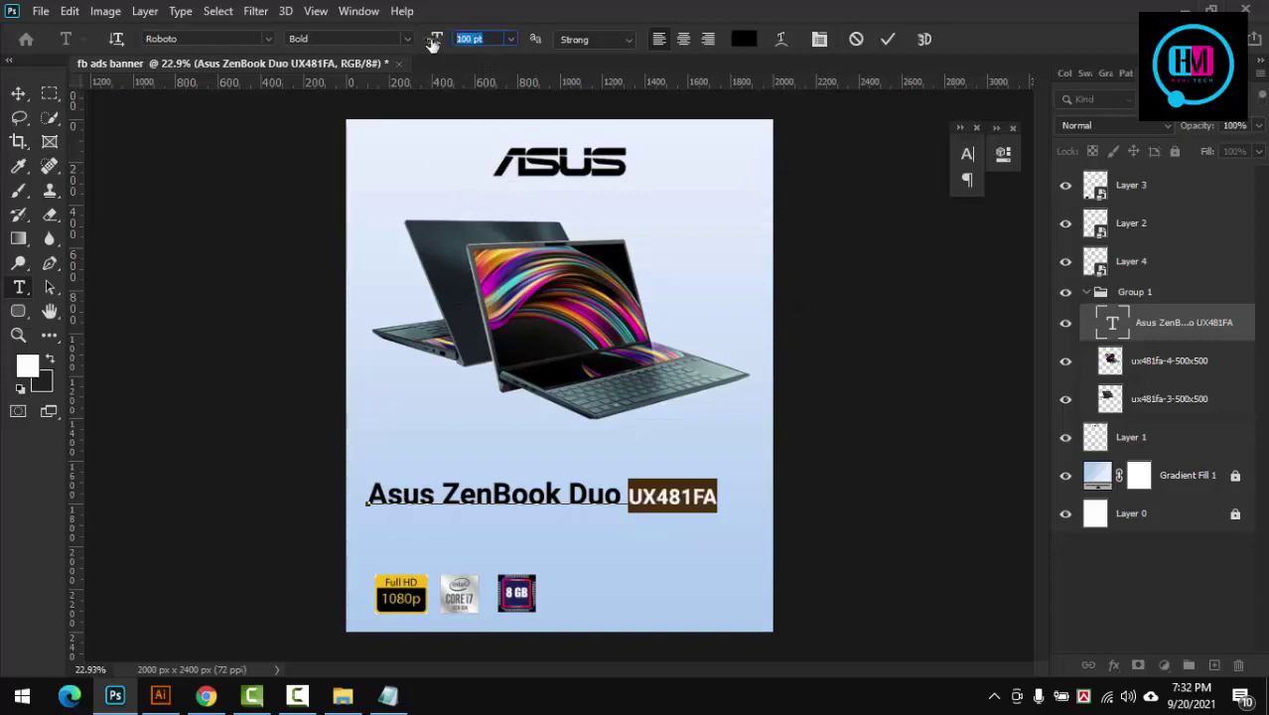
pyautogui.click(19, 95)
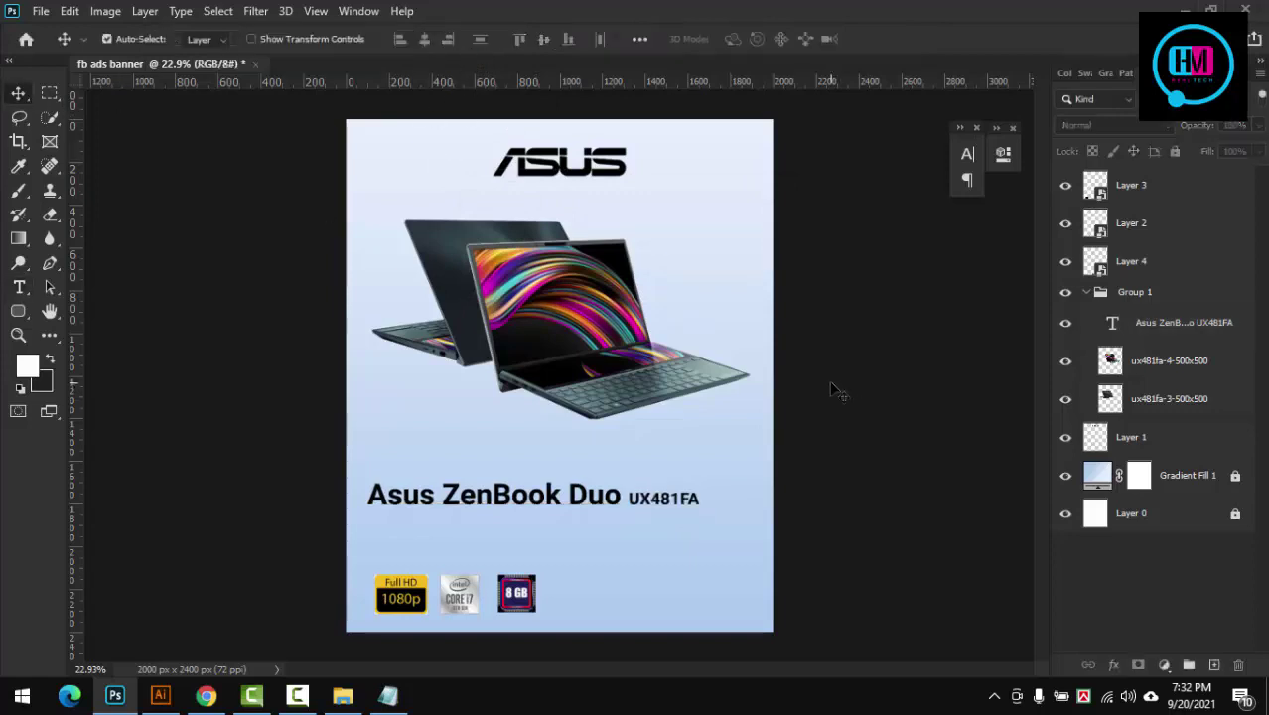
# Step: Stretch the headline wider and centre it horizontally on the banner
pyautogui.scroll(-3, 829, 380)
pyautogui.scroll(3, 685, 447)
pyautogui.scroll(1, 632, 481)
pyautogui.keyDown('ctrl'); pyautogui.click(565, 491); pyautogui.keyUp('ctrl')
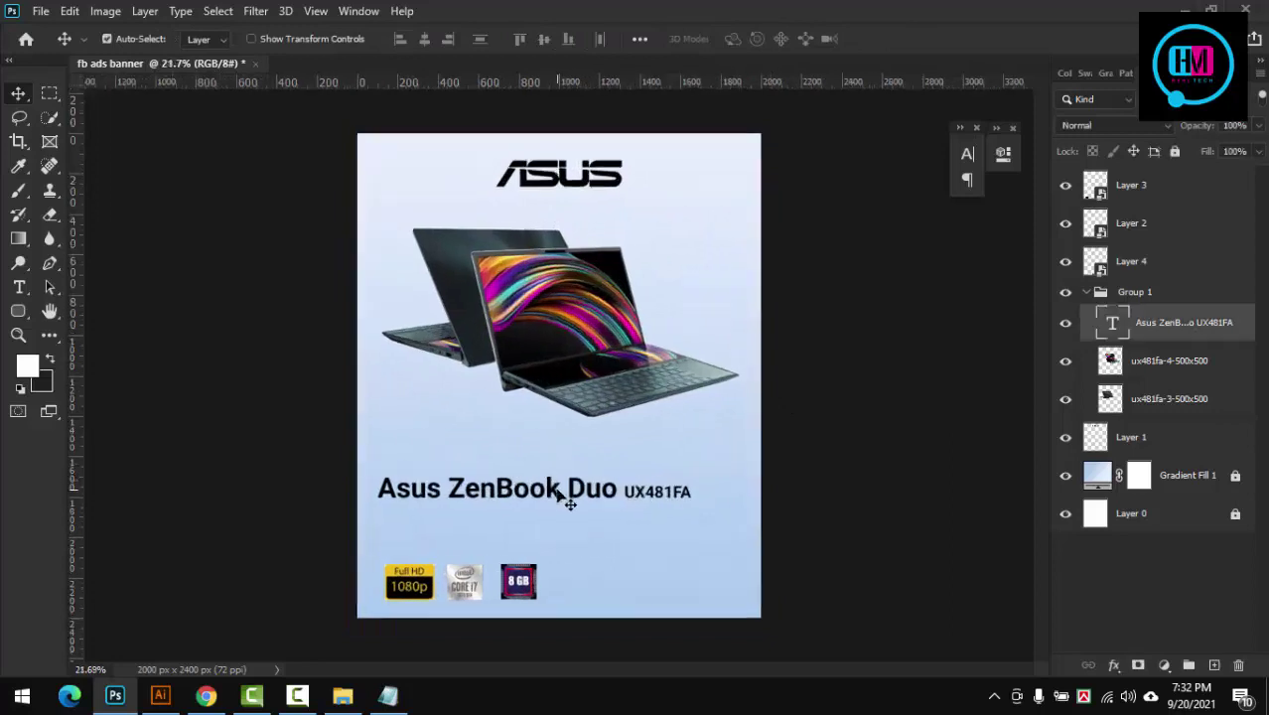
pyautogui.hotkey('ctrl', 't')
pyautogui.moveTo(690, 489)
pyautogui.mouseDown()
pyautogui.moveTo(722, 492)
pyautogui.moveTo(731, 519)
pyautogui.mouseUp()
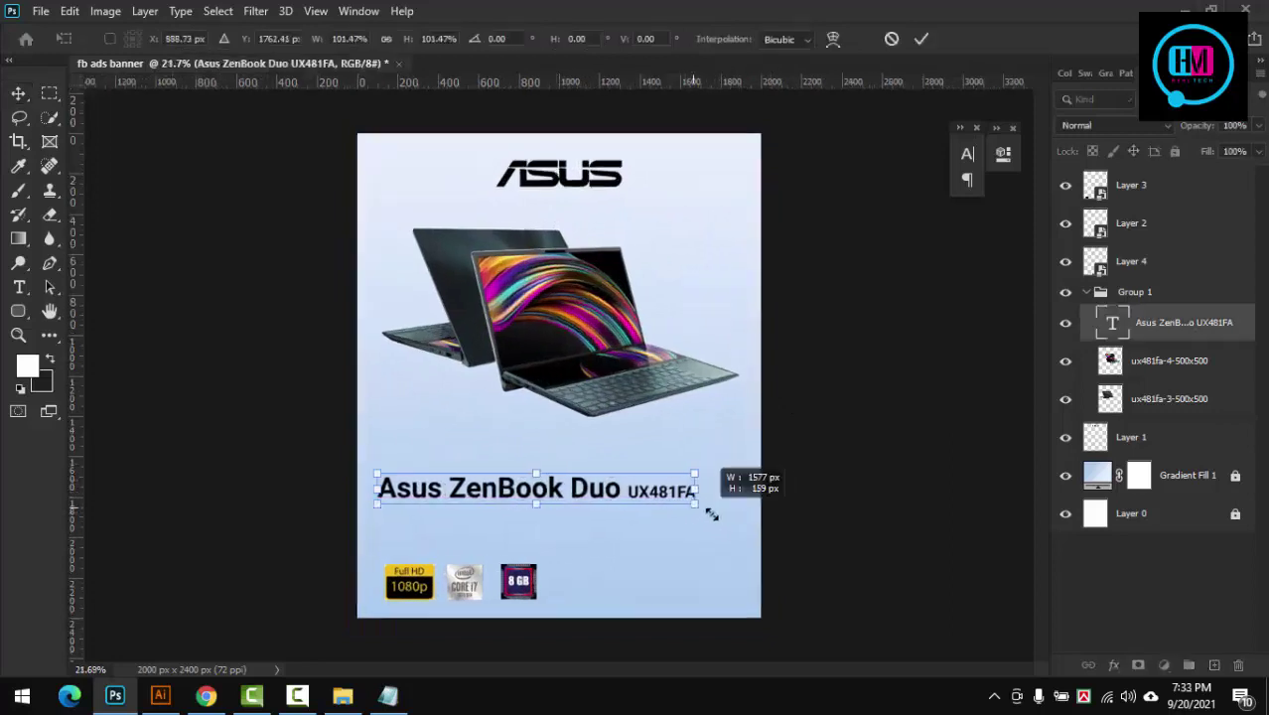
pyautogui.click(921, 39)
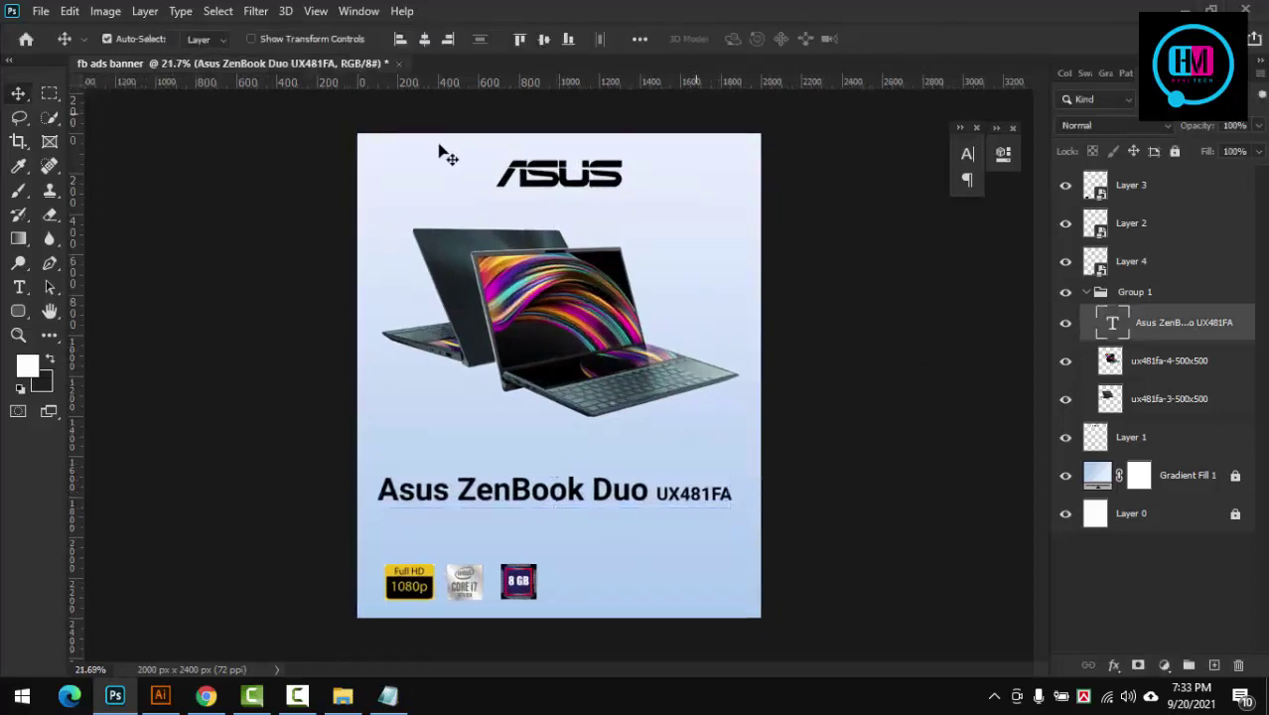
pyautogui.click(424, 40)
pyautogui.click(636, 546)
# Step: Make the headline slightly narrower
pyautogui.scroll(-2, 636, 546)
pyautogui.scroll(3, 612, 502)
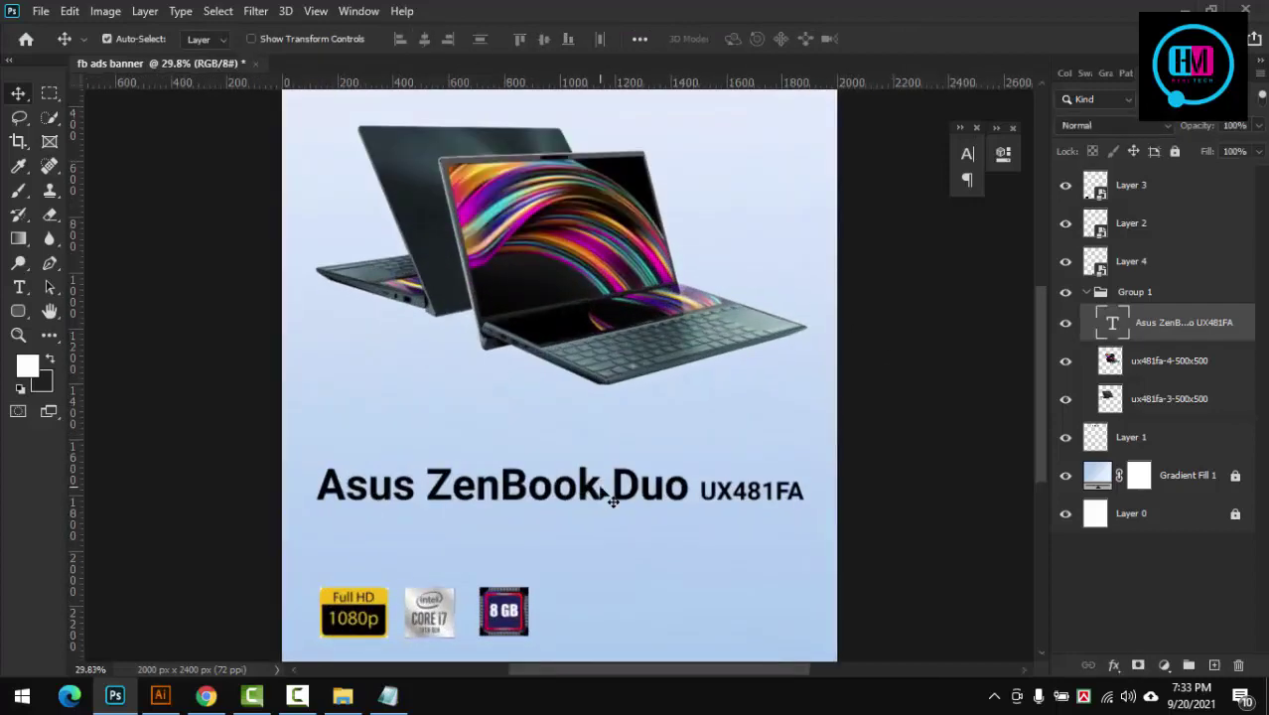
pyautogui.keyDown('ctrl'); pyautogui.click(613, 501); pyautogui.keyUp('ctrl')
pyautogui.hotkey('ctrl', 't')
pyautogui.moveTo(805, 506); pyautogui.dragTo(795, 508)
pyautogui.click(914, 44)
pyautogui.scroll(-2, 541, 521)
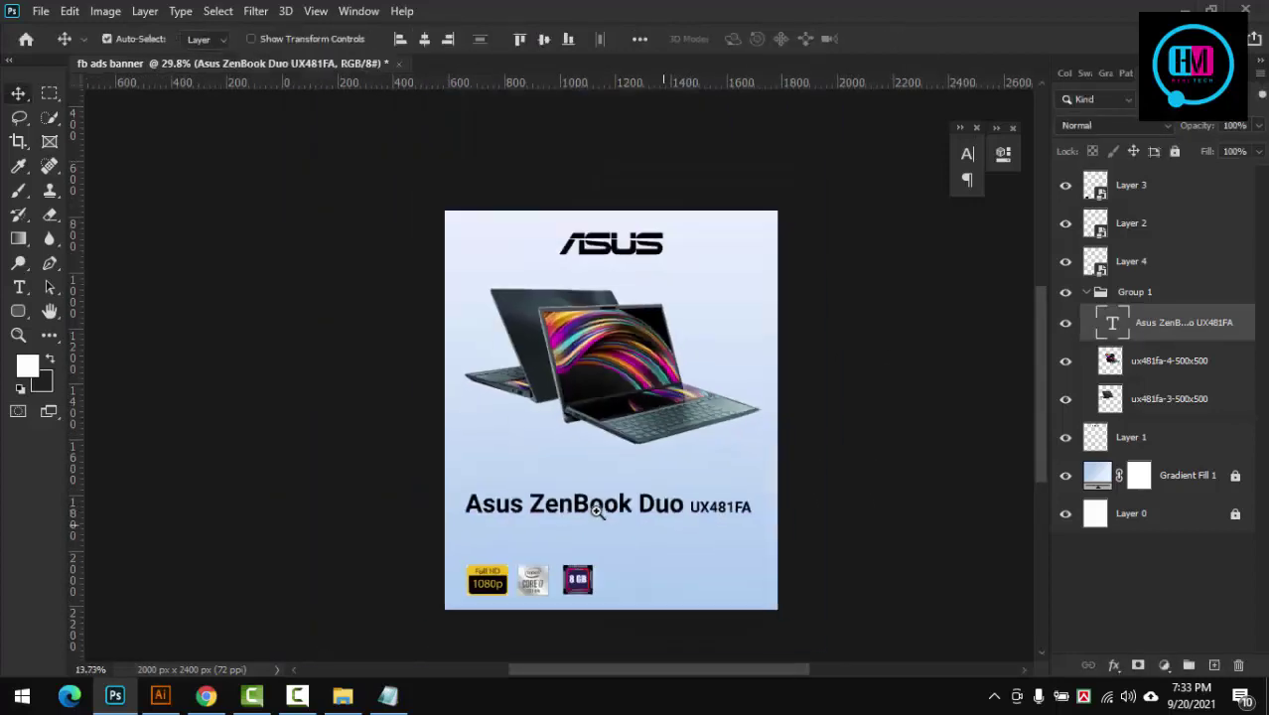
pyautogui.scroll(1, 541, 521)
pyautogui.click(387, 695)
# Step: Paste the spec line 'Core i7 10th Gen 512GB SSD, 8 GB RAM, Intel UHD Graphics 620' under the headline
pyautogui.click(452, 184)
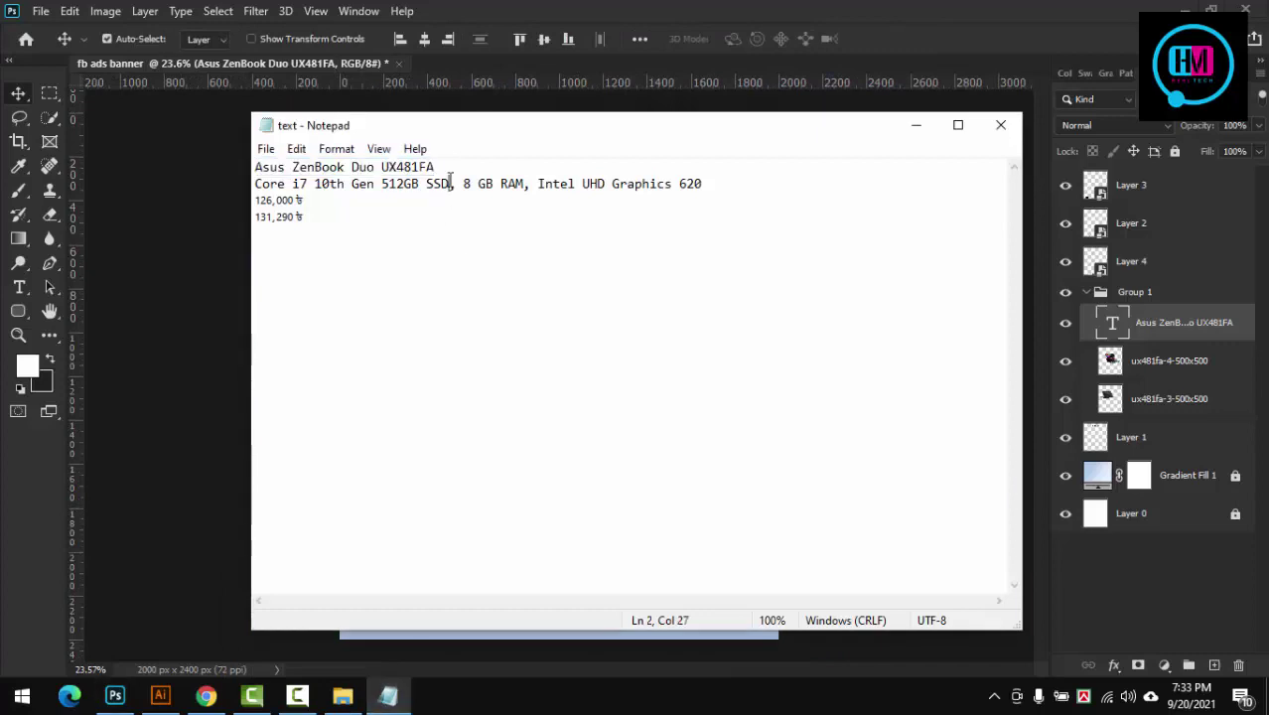
pyautogui.tripleClick(272, 186)
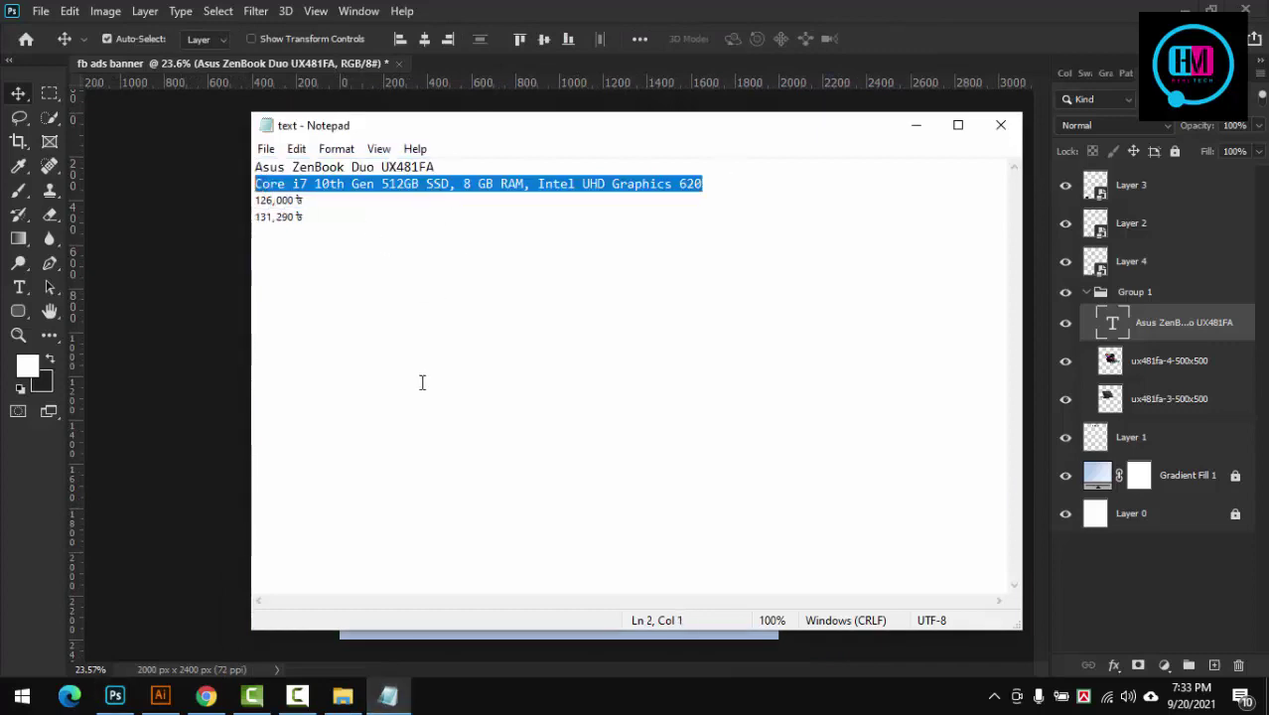
pyautogui.click(115, 695)
pyautogui.press('t')
pyautogui.click(376, 546)
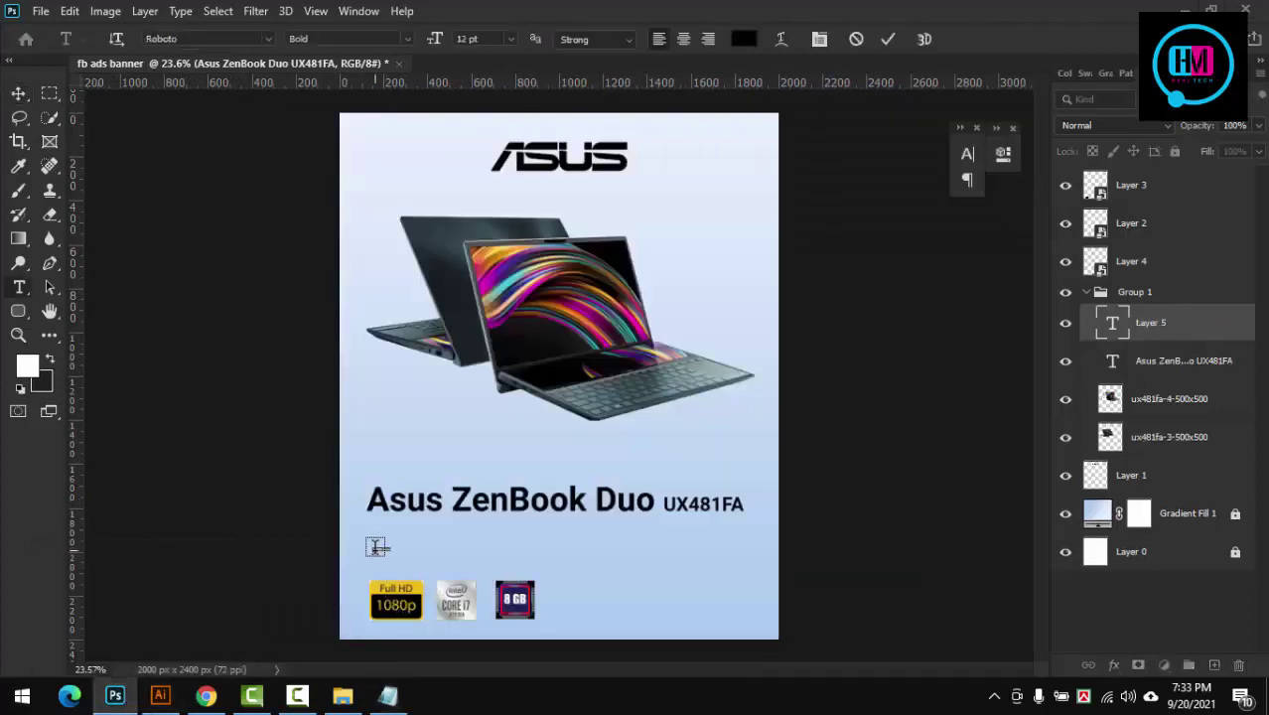
pyautogui.hotkey('ctrl', 'Return')
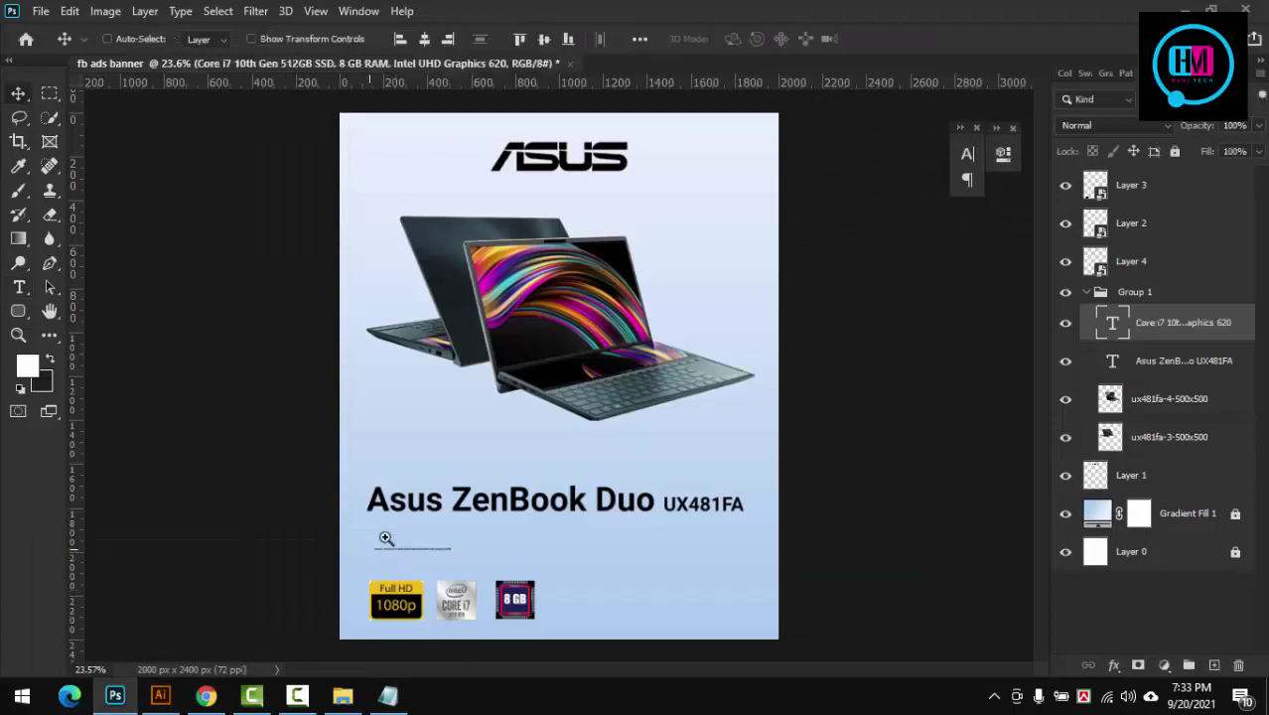
pyautogui.scroll(5, 446, 538)
pyautogui.moveTo(365, 580); pyautogui.dragTo(340, 515)
pyautogui.scroll(-2, 407, 546)
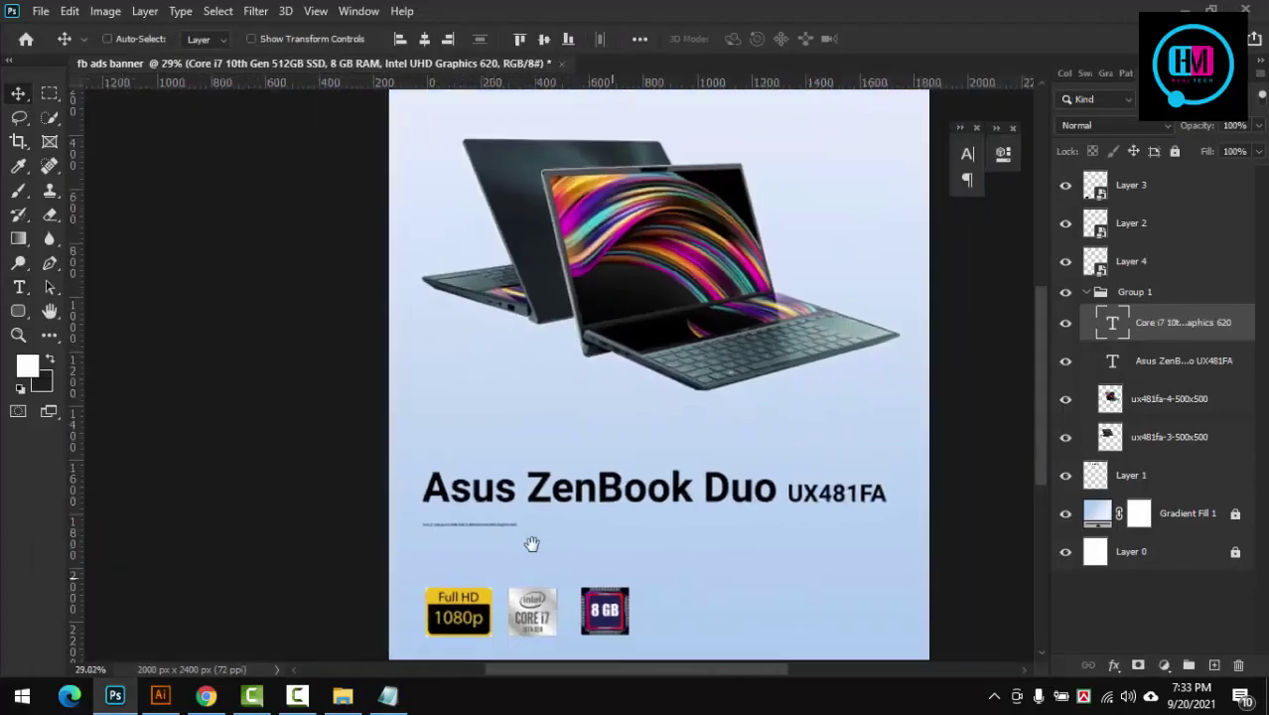
pyautogui.scroll(-1, 529, 542)
# Step: Scale the spec line to the headline's width and tuck it just below the headline
pyautogui.hotkey('ctrl', 't')
pyautogui.moveTo(499, 514); pyautogui.dragTo(827, 565)
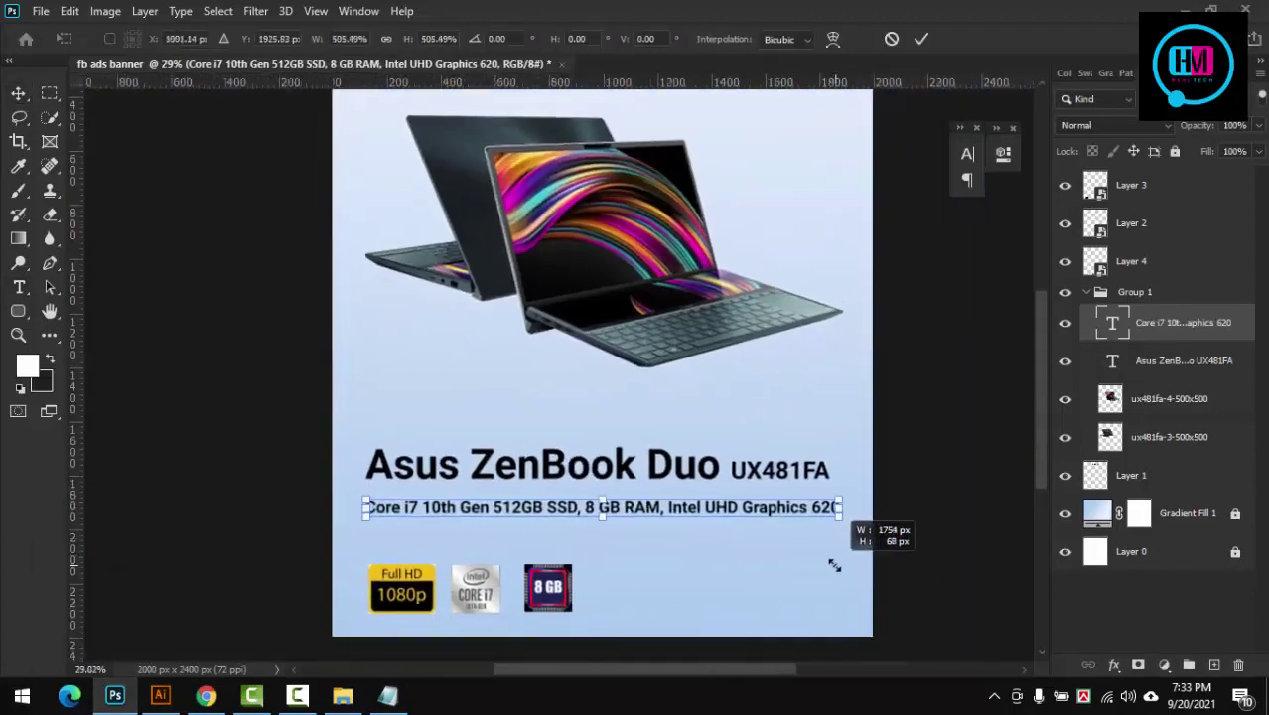
pyautogui.click(921, 38)
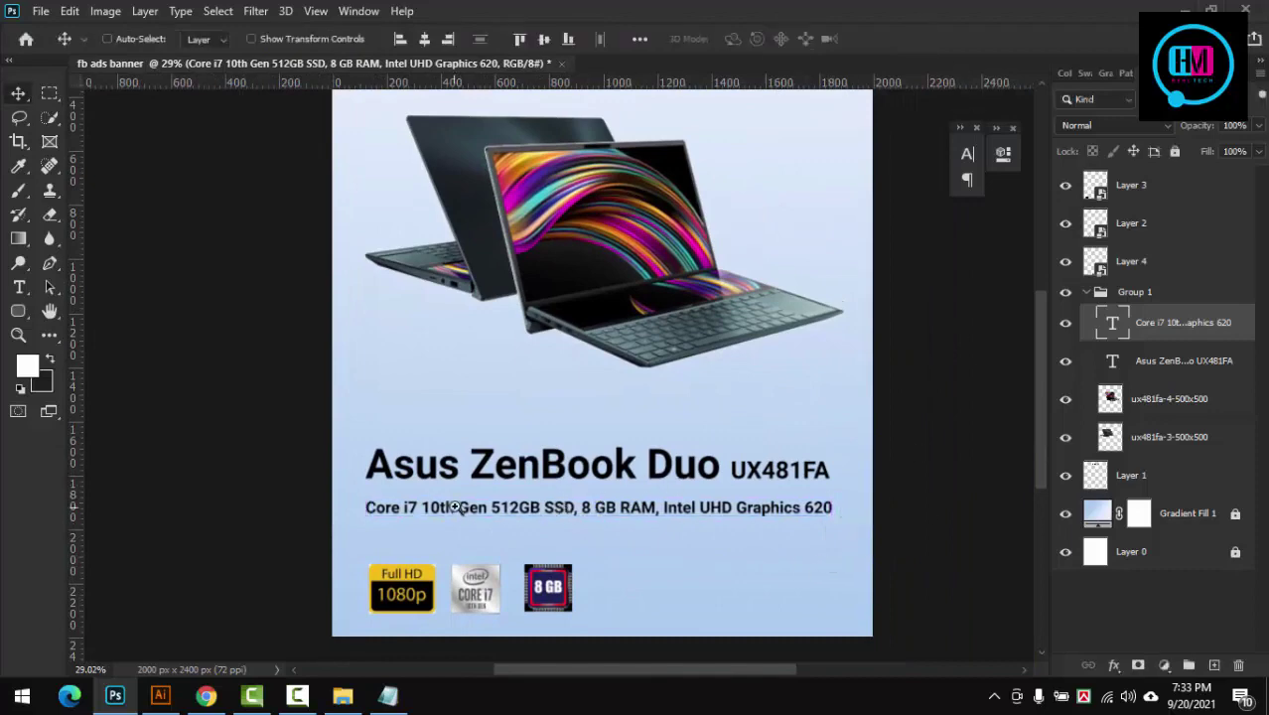
pyautogui.scroll(3, 454, 508)
pyautogui.scroll(1, 496, 536)
pyautogui.moveTo(505, 545)
pyautogui.mouseDown()
pyautogui.moveTo(491, 507)
pyautogui.moveTo(506, 481)
pyautogui.moveTo(814, 533)
pyautogui.moveTo(656, 488)
pyautogui.moveTo(695, 481)
pyautogui.mouseUp()
pyautogui.scroll(-5, 617, 461)
pyautogui.hotkey('ctrl', '0')
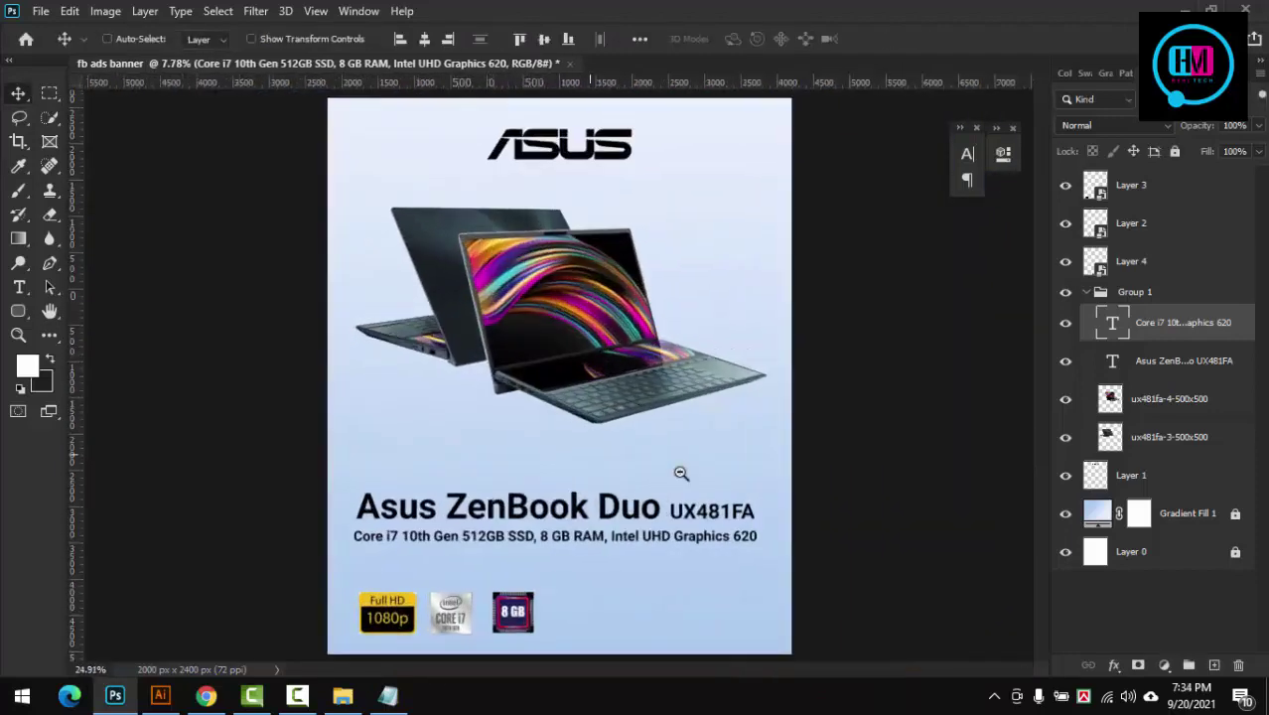
# Step: Lower both text lines slightly and reposition the front and back laptop images lower
pyautogui.keyDown('ctrl'); pyautogui.keyDown('shift'); pyautogui.click(586, 518); pyautogui.keyUp('shift'); pyautogui.keyUp('ctrl')
pyautogui.moveTo(580, 508); pyautogui.dragTo(580, 521)
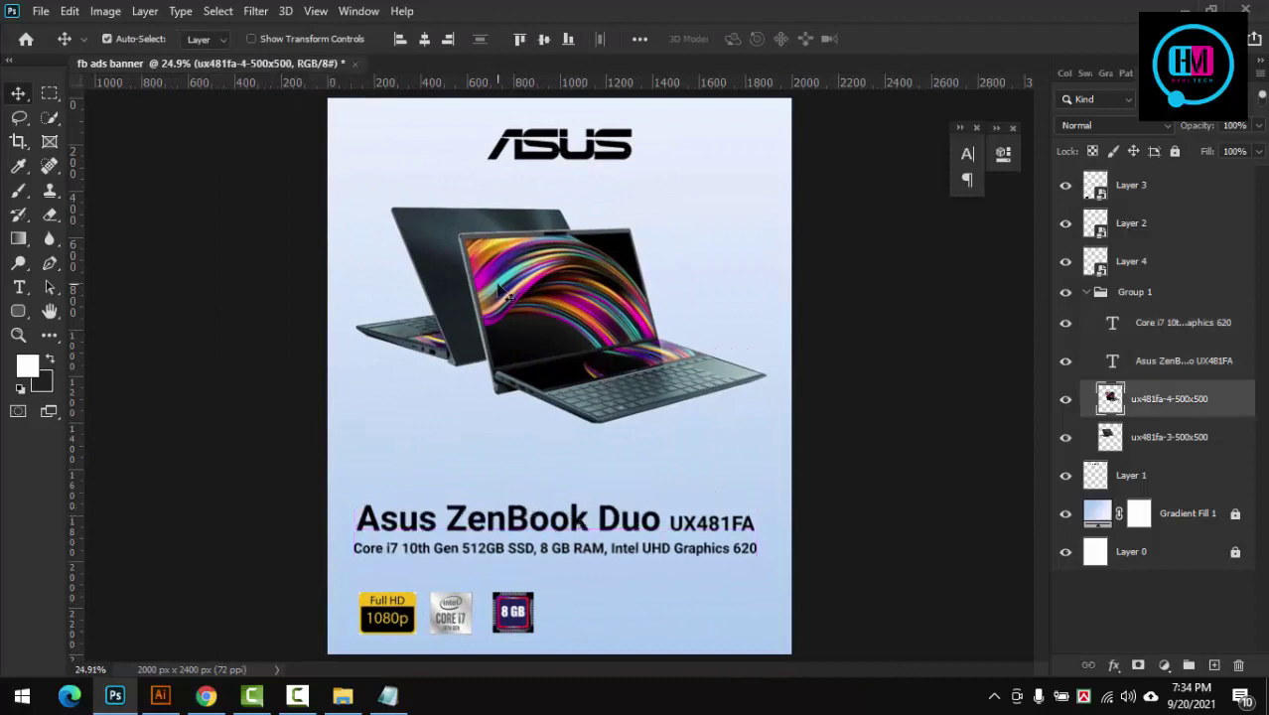
pyautogui.moveTo(555, 337); pyautogui.dragTo(556, 390)
pyautogui.moveTo(503, 273); pyautogui.dragTo(479, 290)
pyautogui.moveTo(563, 370); pyautogui.dragTo(576, 369)
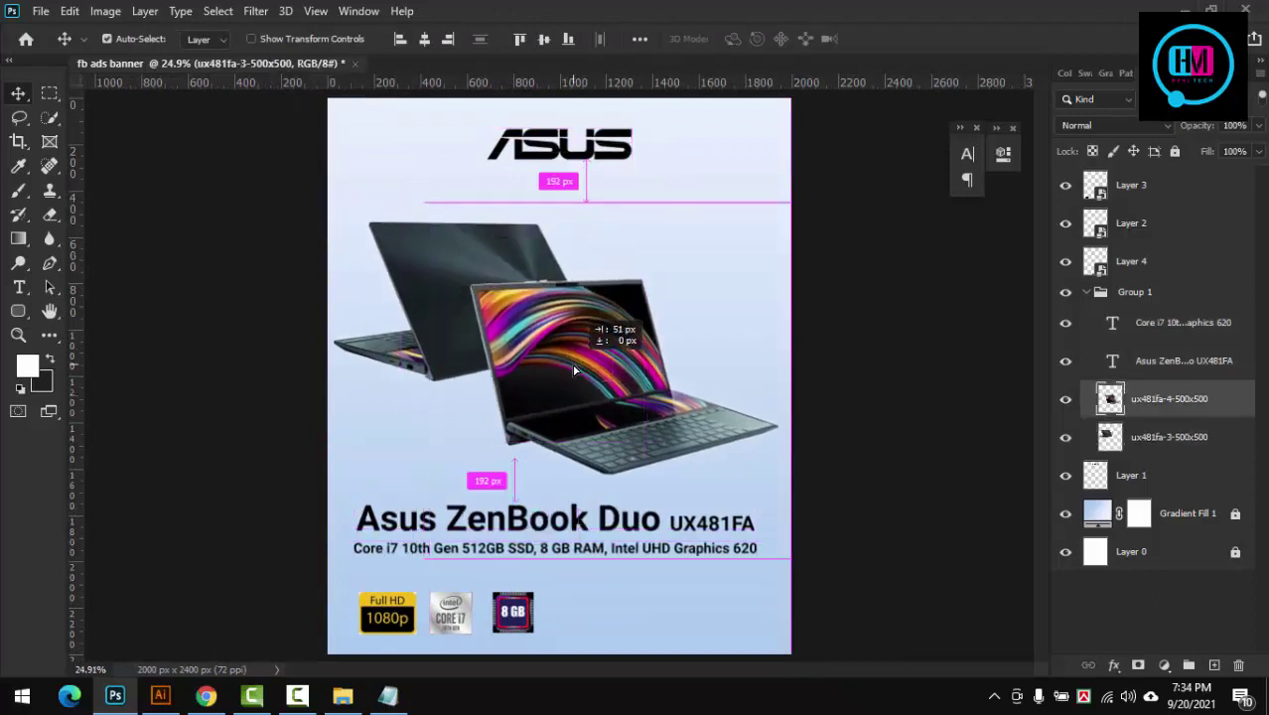
pyautogui.moveTo(449, 278); pyautogui.dragTo(459, 306)
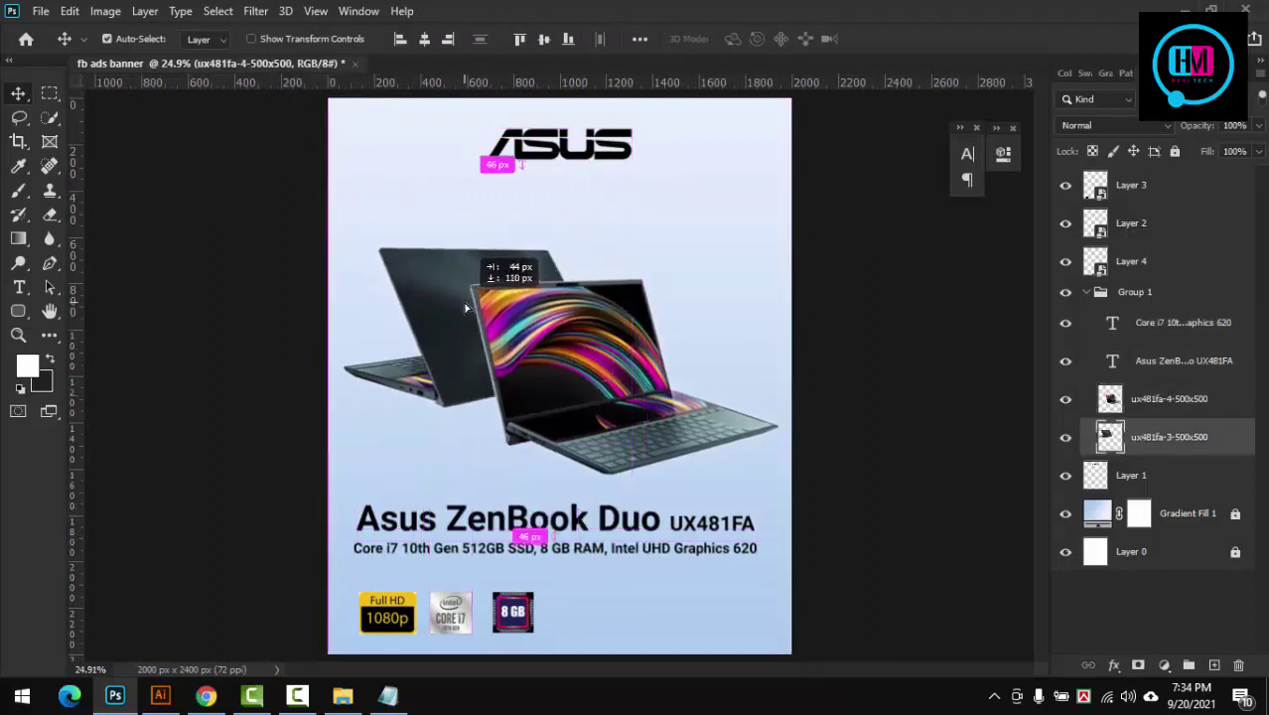
# Step: Zoom out to fit and review the whole banner layout
pyautogui.hotkey('ctrl', '-')
pyautogui.scroll(2, 624, 469)
pyautogui.scroll(4, 648, 522)
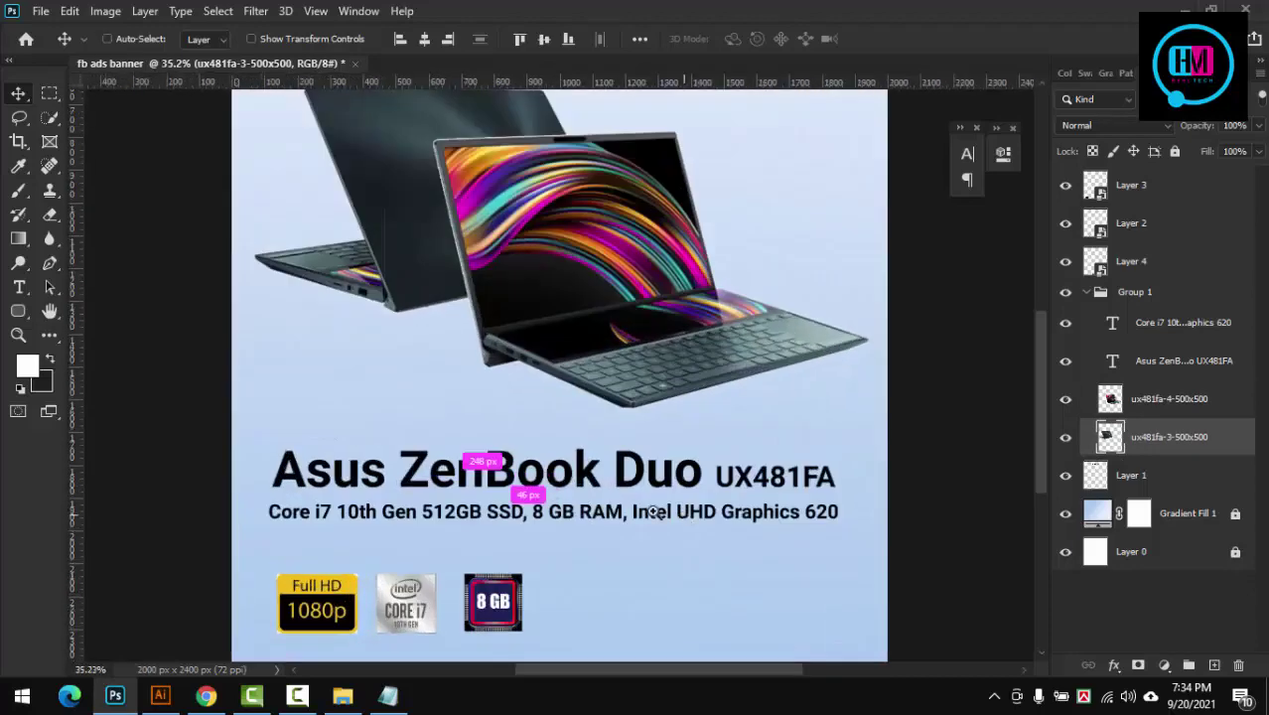
pyautogui.scroll(-6, 660, 444)
pyautogui.hotkey('ctrl', '0')
pyautogui.scroll(5, 693, 459)
pyautogui.scroll(-3, 651, 382)
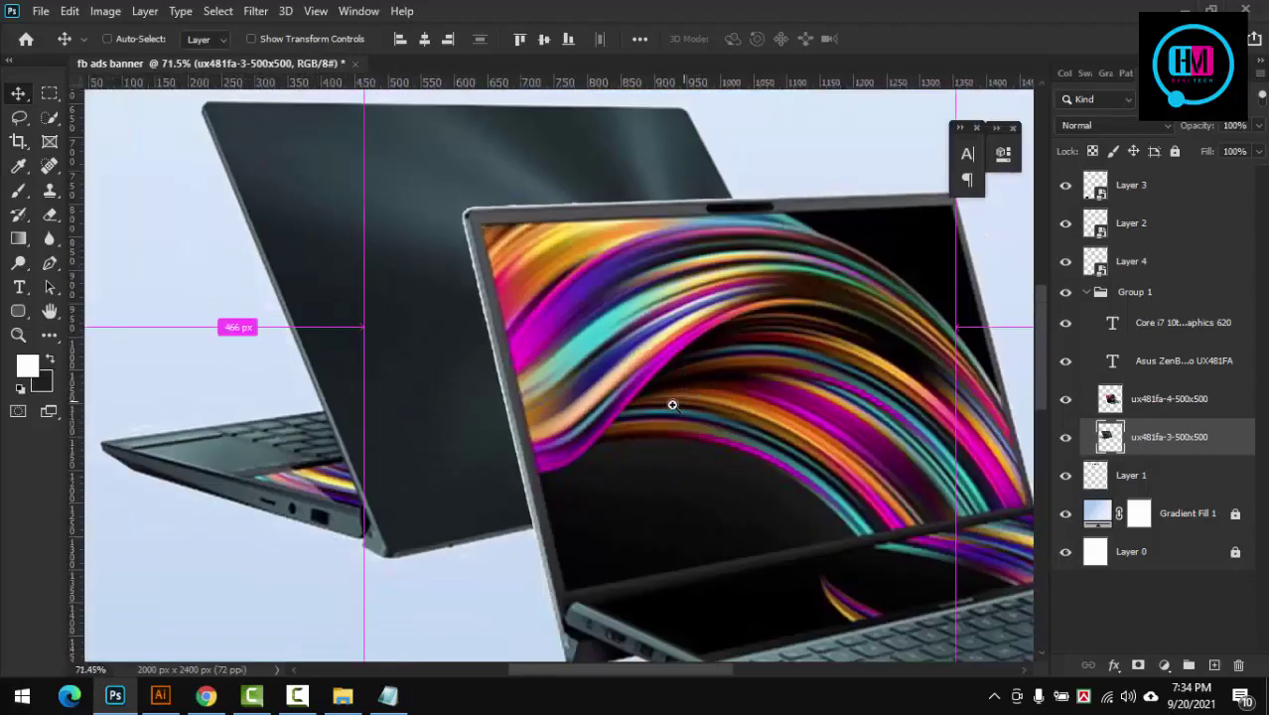
pyautogui.scroll(-1, 671, 402)
pyautogui.scroll(-3, 652, 425)
pyautogui.scroll(2, 656, 511)
# Step: Paste the 126,000 ৳ price at the banner's lower right and enlarge it
pyautogui.click(387, 695)
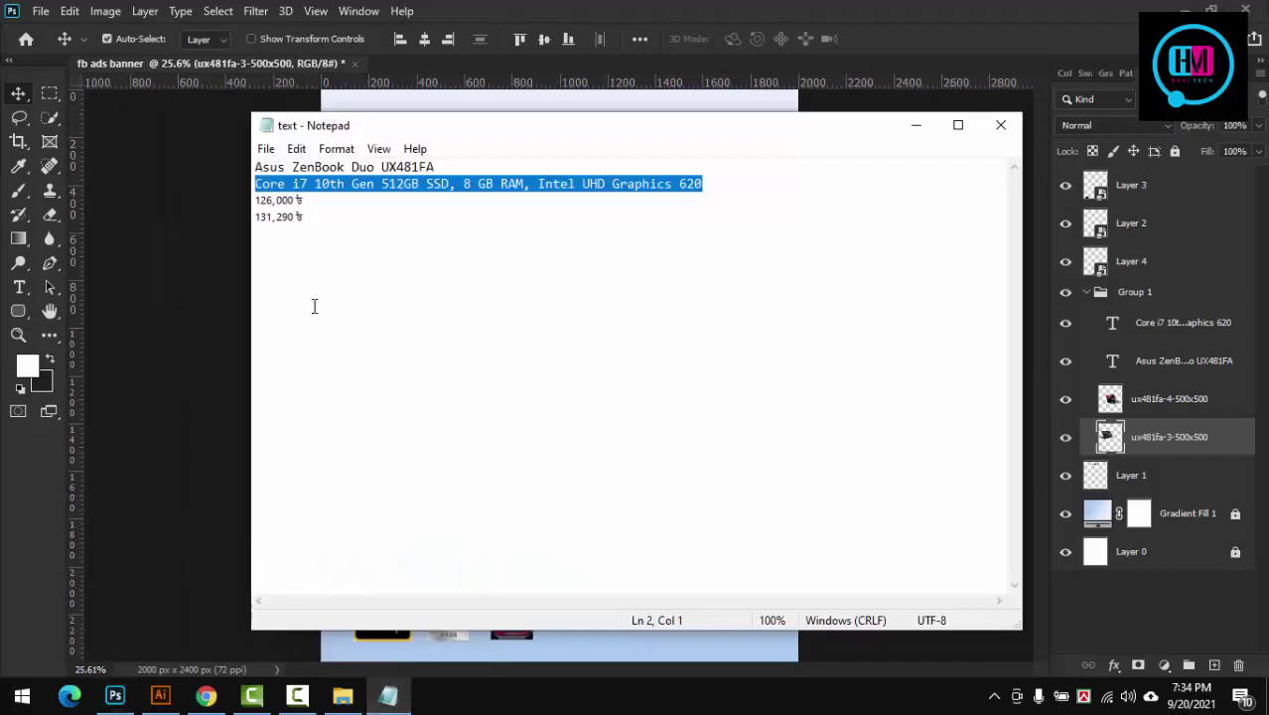
pyautogui.moveTo(304, 199); pyautogui.dragTo(253, 200)
pyautogui.click(116, 695)
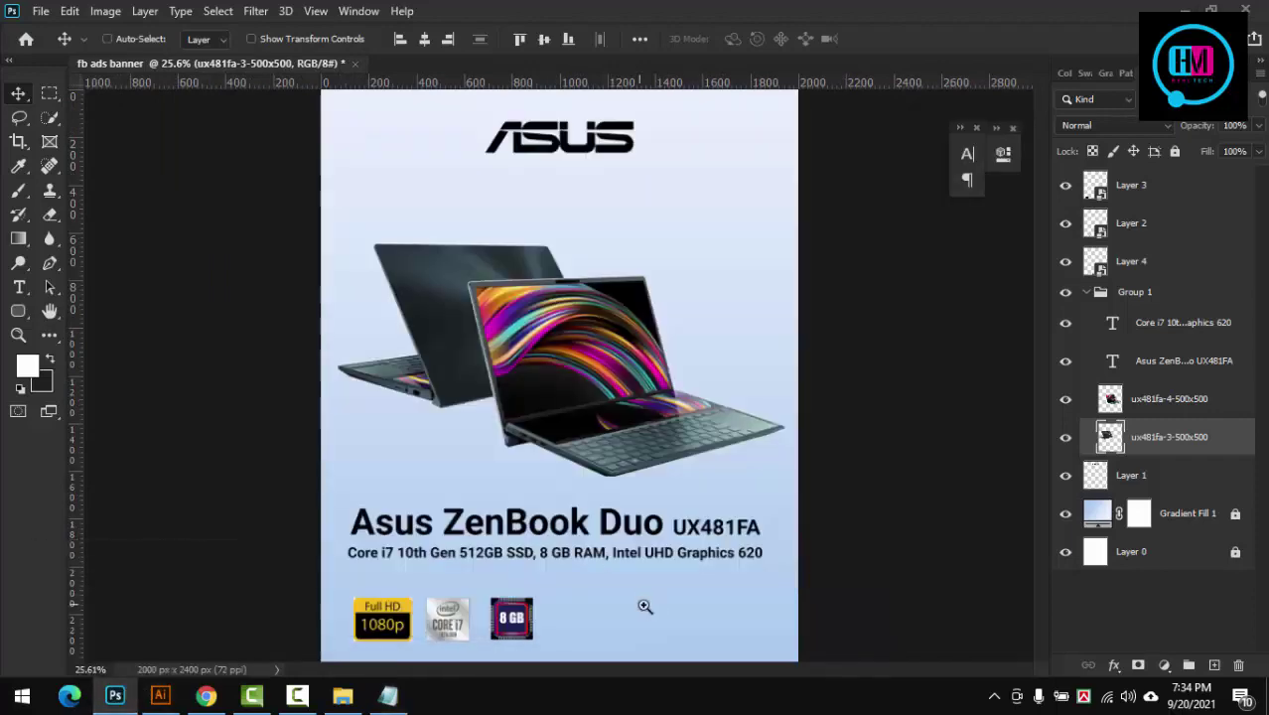
pyautogui.scroll(2, 645, 596)
pyautogui.press('t')
pyautogui.click(651, 459)
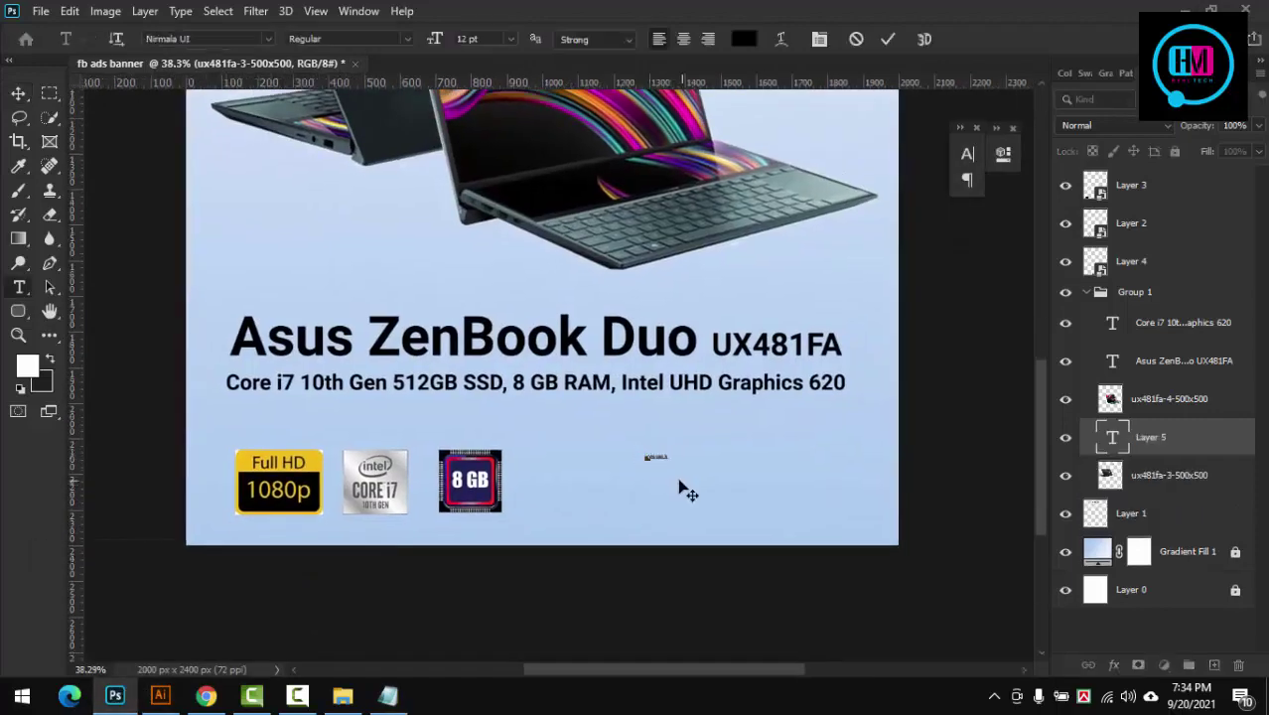
pyautogui.click(20, 95)
pyautogui.hotkey('ctrl', 't')
pyautogui.moveTo(667, 460)
pyautogui.mouseDown()
pyautogui.moveTo(790, 508)
pyautogui.moveTo(713, 451)
pyautogui.moveTo(776, 455)
pyautogui.mouseUp()
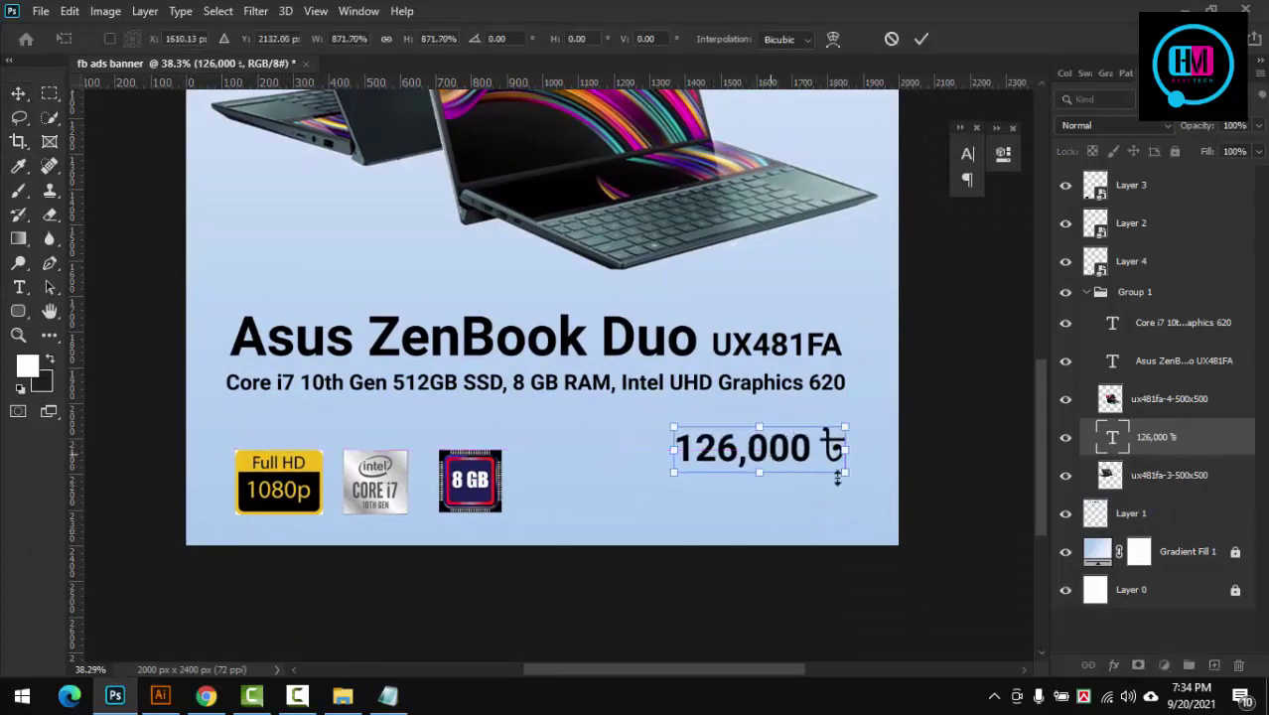
pyautogui.press('Return')
pyautogui.hotkey('ctrl', '0')
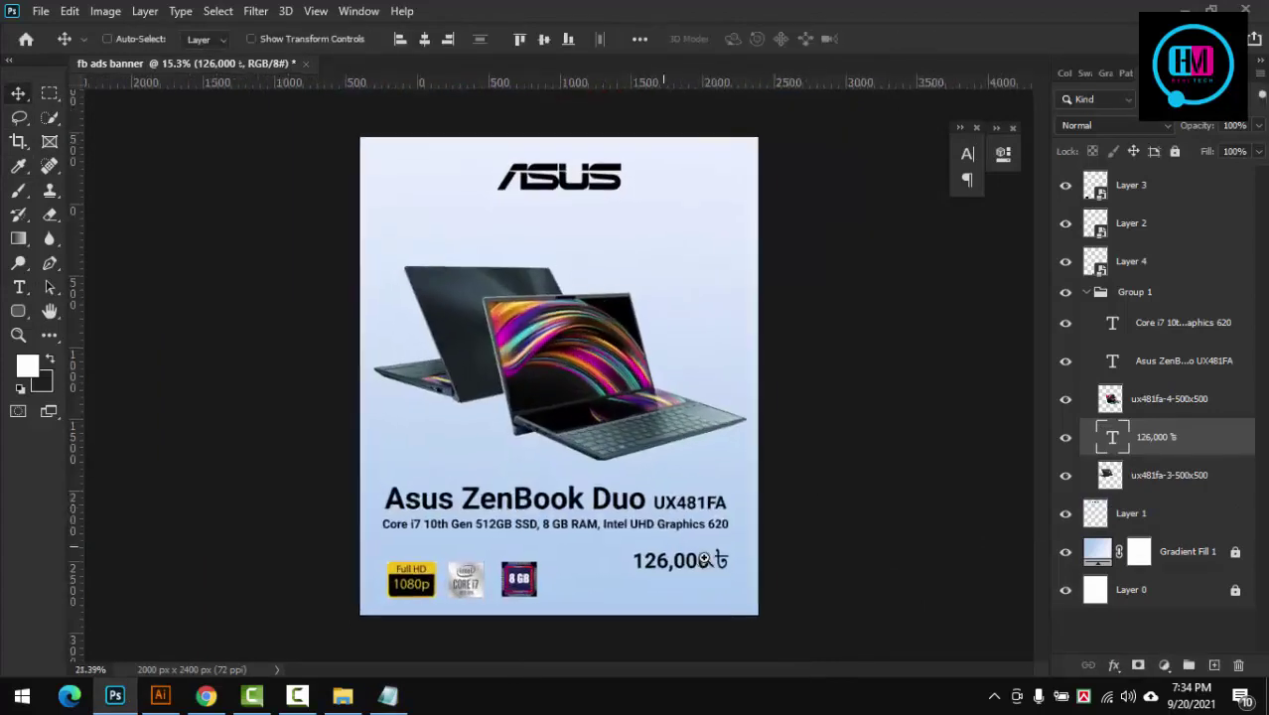
# Step: Add the old price 131,290 ৳ as text, enlarge it, and place it below 126,000 ৳
pyautogui.hotkey('alt', 'Tab')
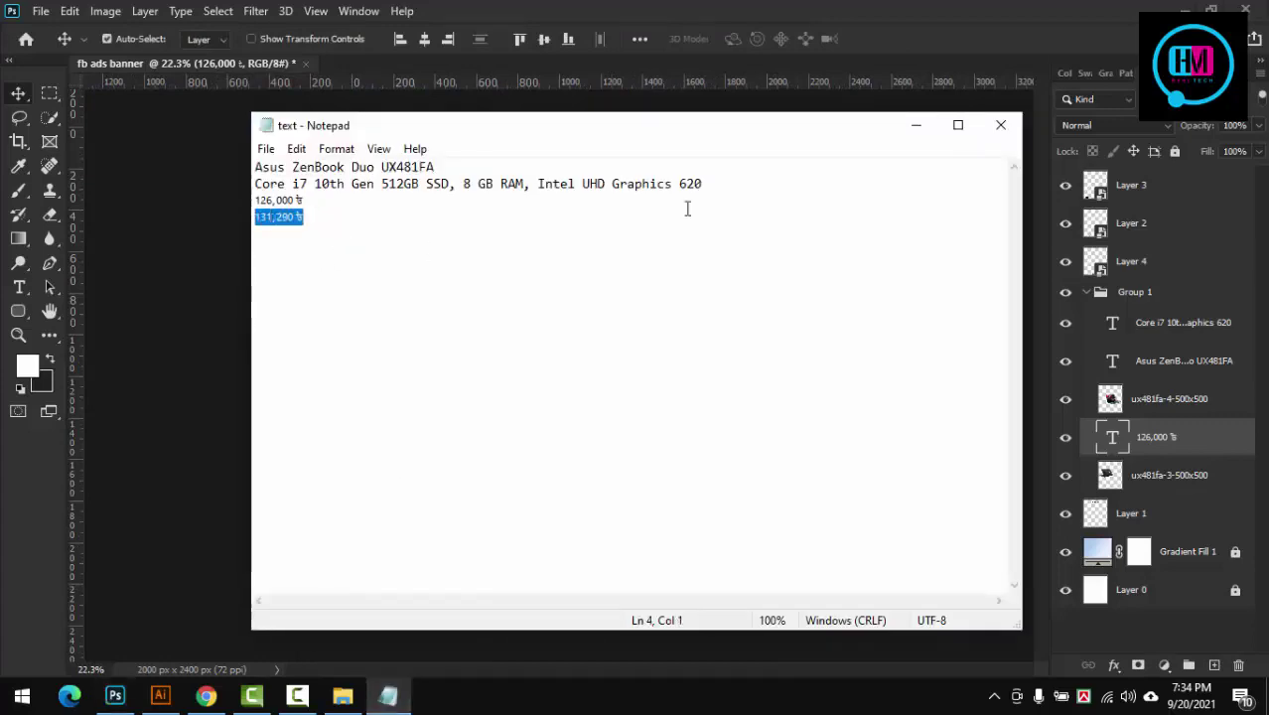
pyautogui.hotkey('alt', 'Tab')
pyautogui.scroll(4, 702, 615)
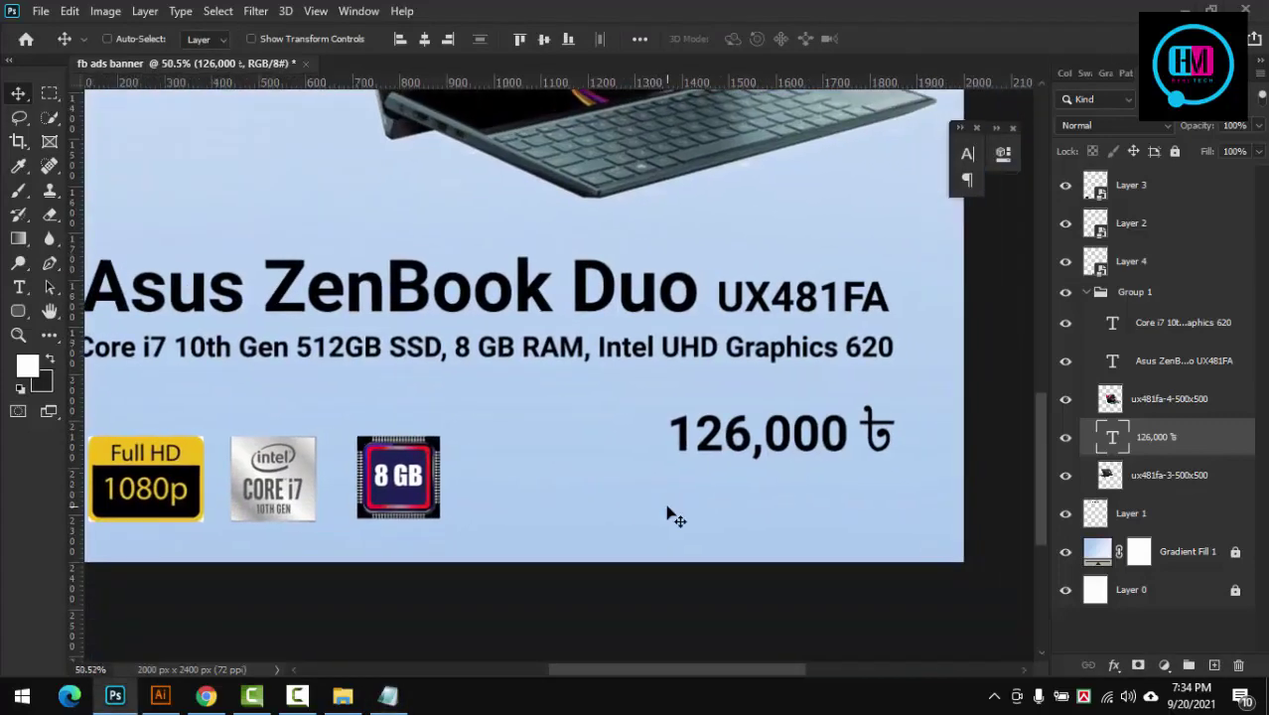
pyautogui.press('t')
pyautogui.click(680, 506)
pyautogui.hotkey('ctrl', 'v')
pyautogui.click(18, 93)
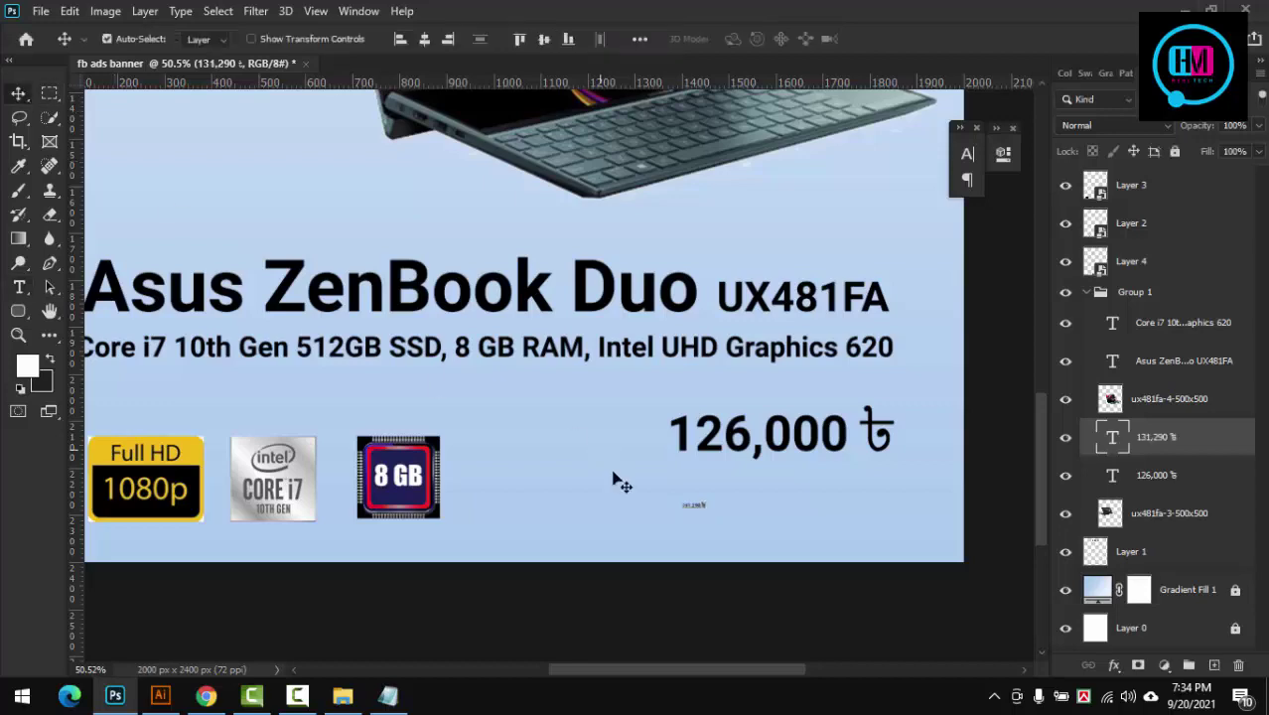
pyautogui.scroll(2, 730, 515)
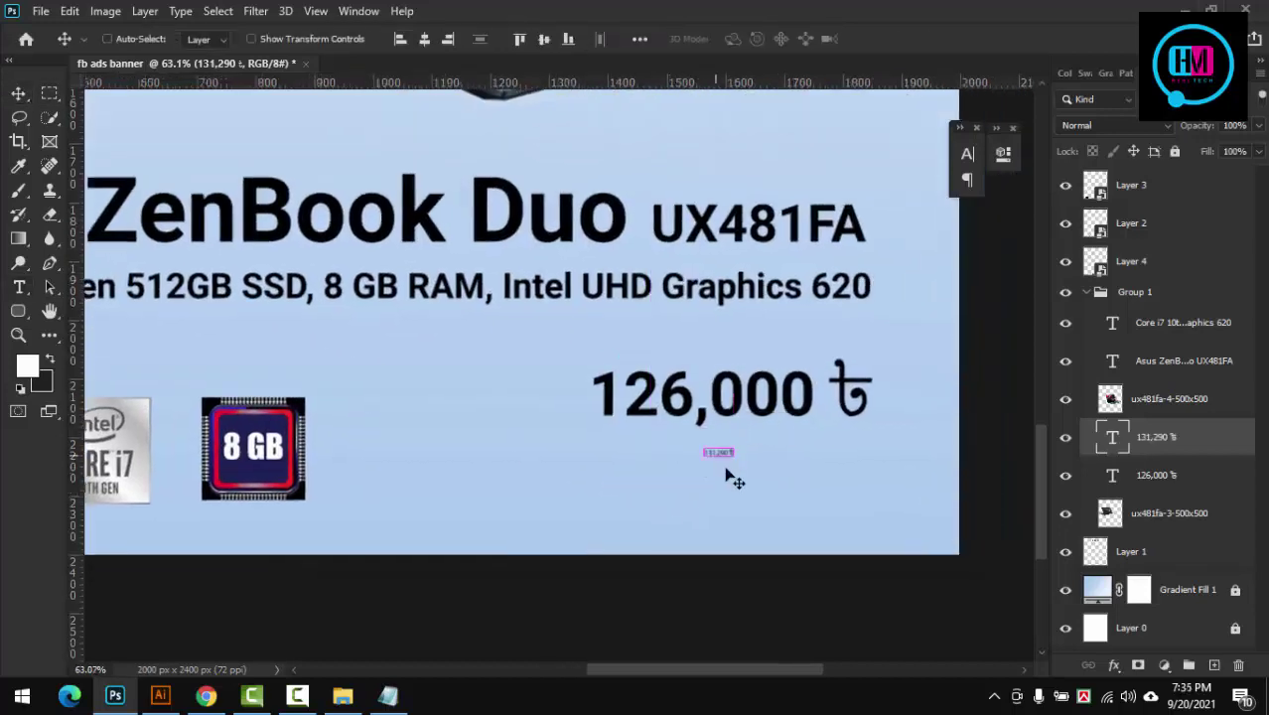
pyautogui.hotkey('ctrl', 't')
pyautogui.moveTo(734, 457)
pyautogui.mouseDown()
pyautogui.moveTo(787, 471)
pyautogui.moveTo(759, 455)
pyautogui.mouseUp()
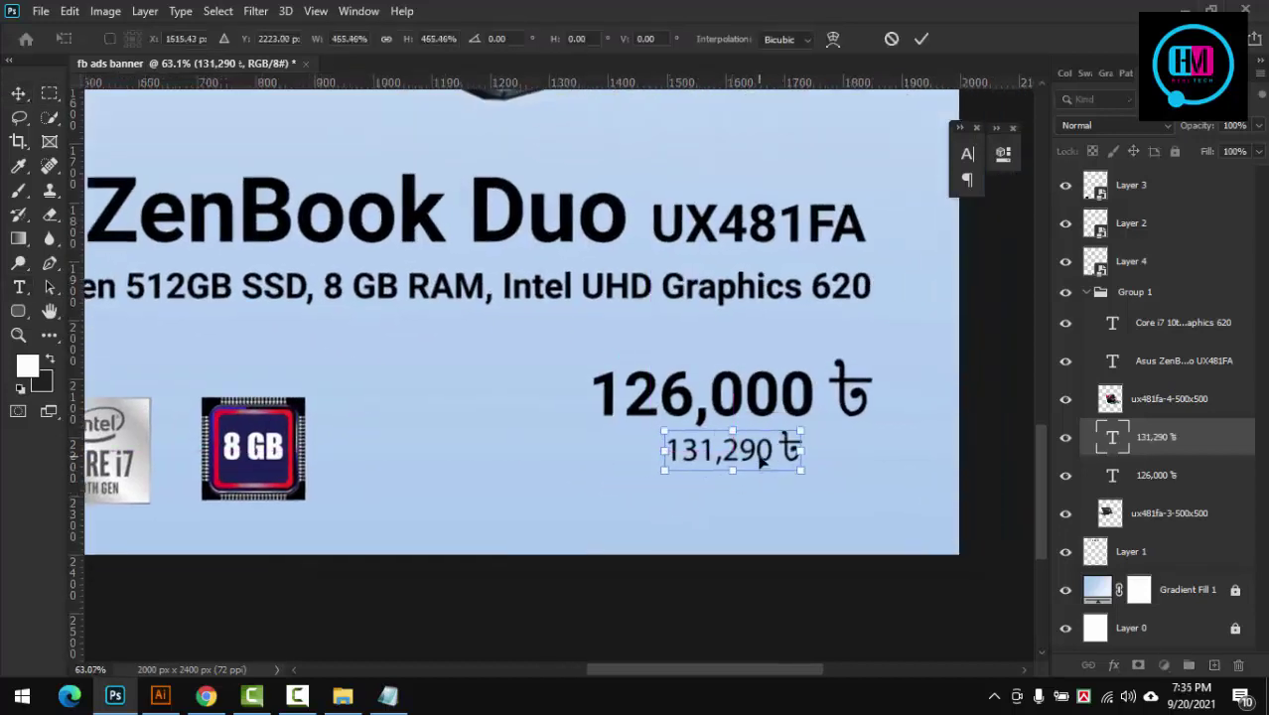
pyautogui.press('Return')
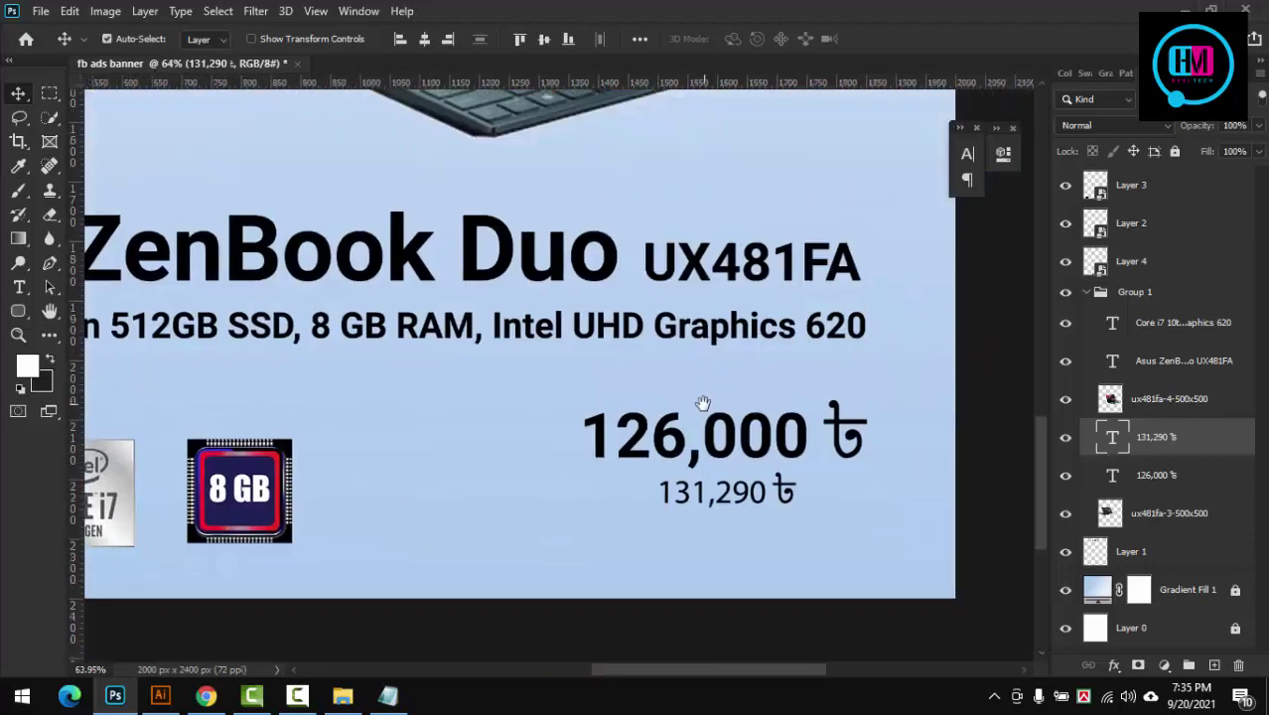
pyautogui.moveTo(702, 402); pyautogui.dragTo(713, 449)
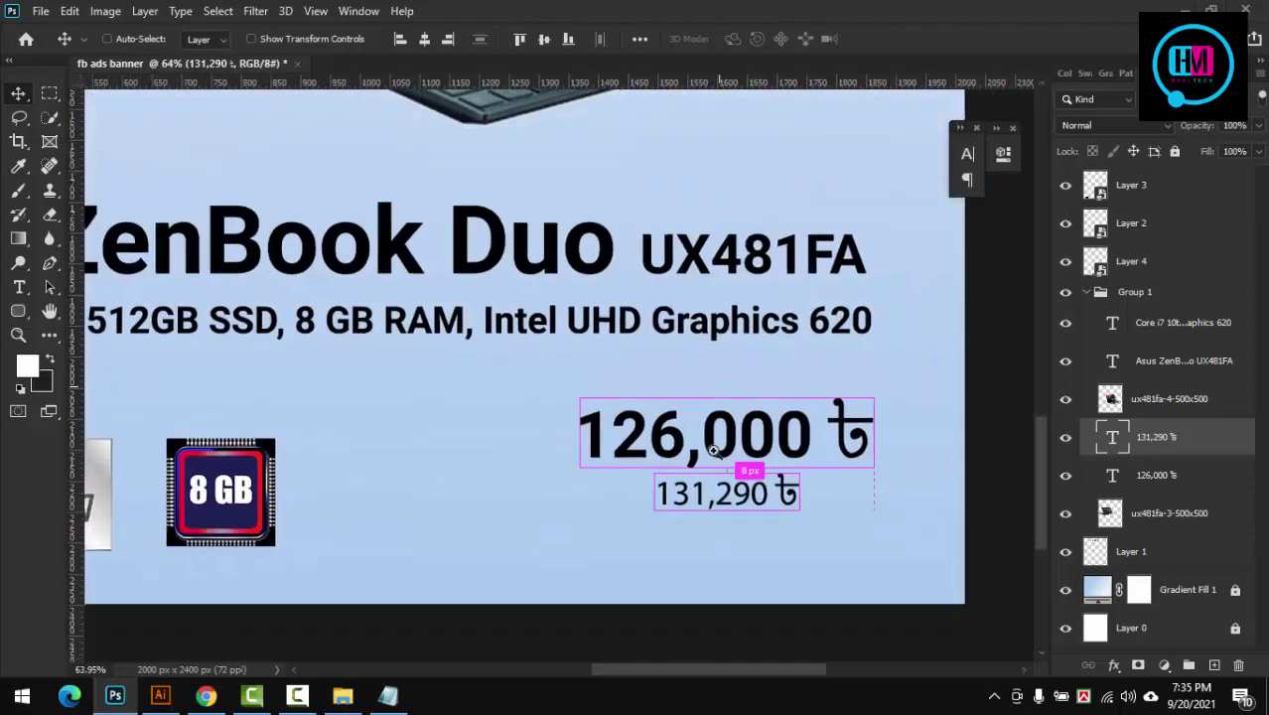
# Step: Enlarge both prices together to about 148% and nudge them slightly lower
pyautogui.keyDown('ctrl'); pyautogui.keyDown('shift'); pyautogui.click(712, 437); pyautogui.keyUp('shift'); pyautogui.keyUp('ctrl')
pyautogui.hotkey('ctrl', 't')
pyautogui.scroll(-3, 823, 455)
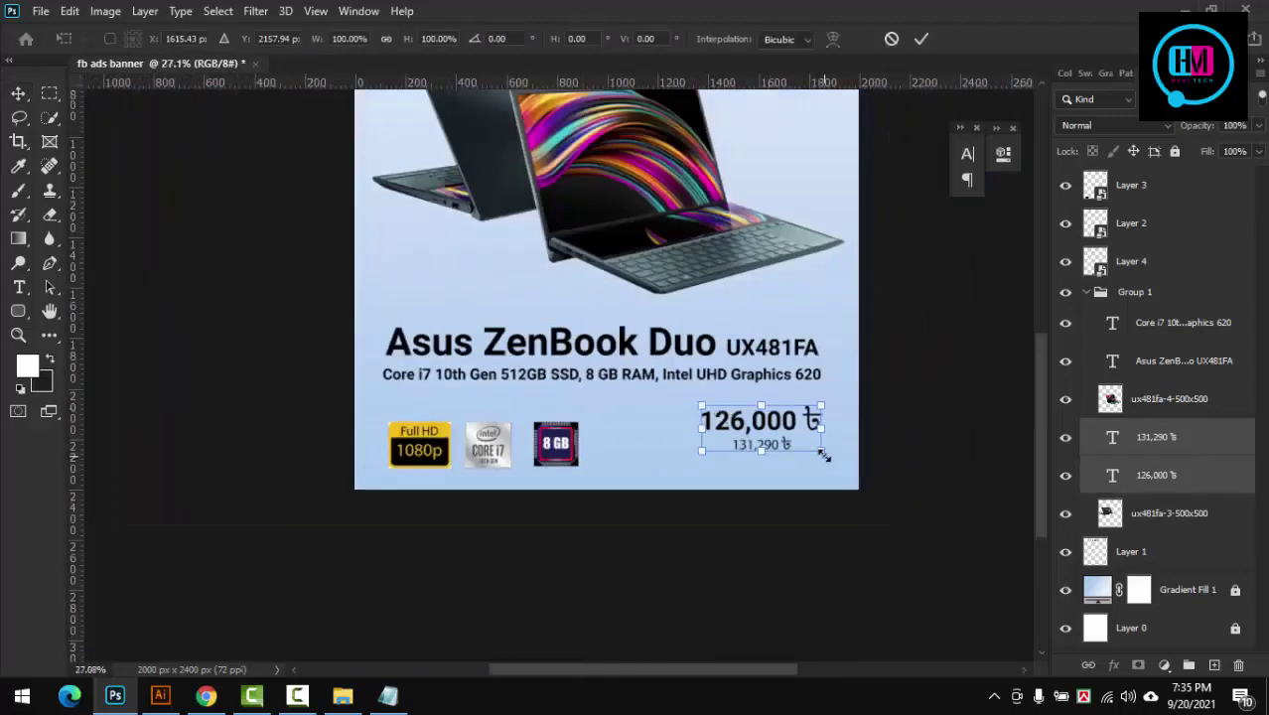
pyautogui.moveTo(823, 454); pyautogui.dragTo(939, 405)
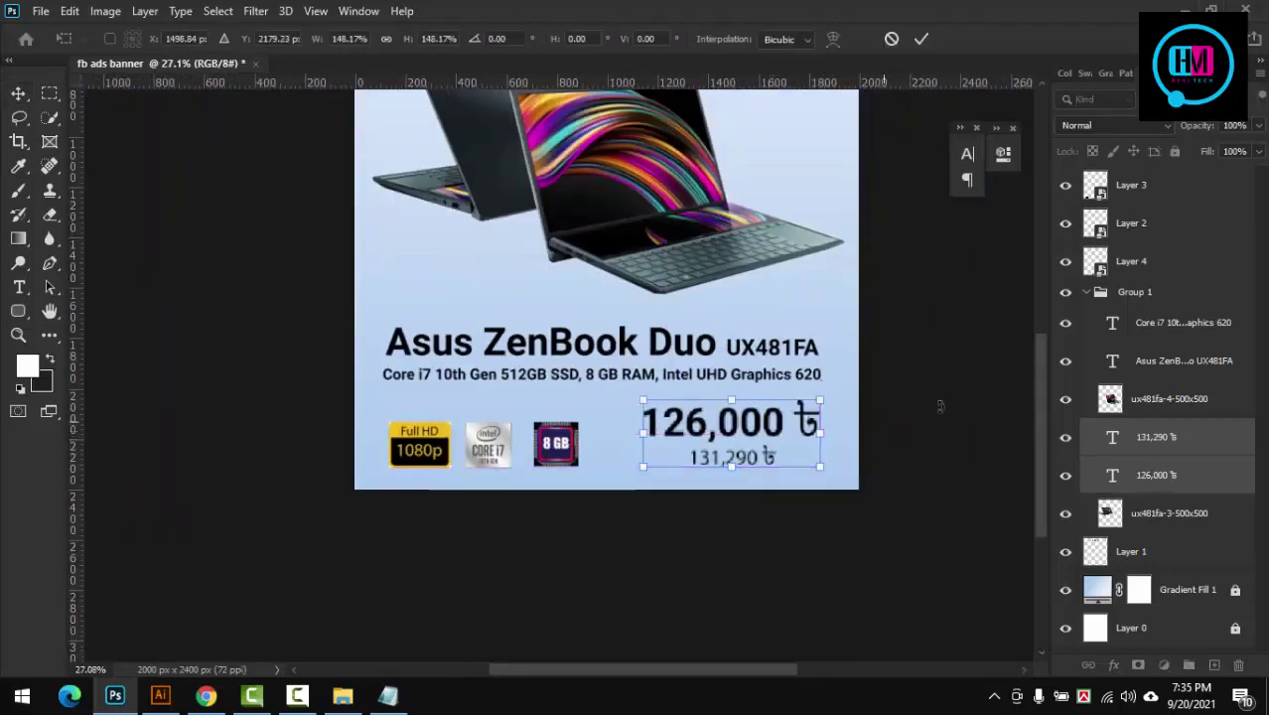
pyautogui.press('Return')
pyautogui.scroll(2, 742, 427)
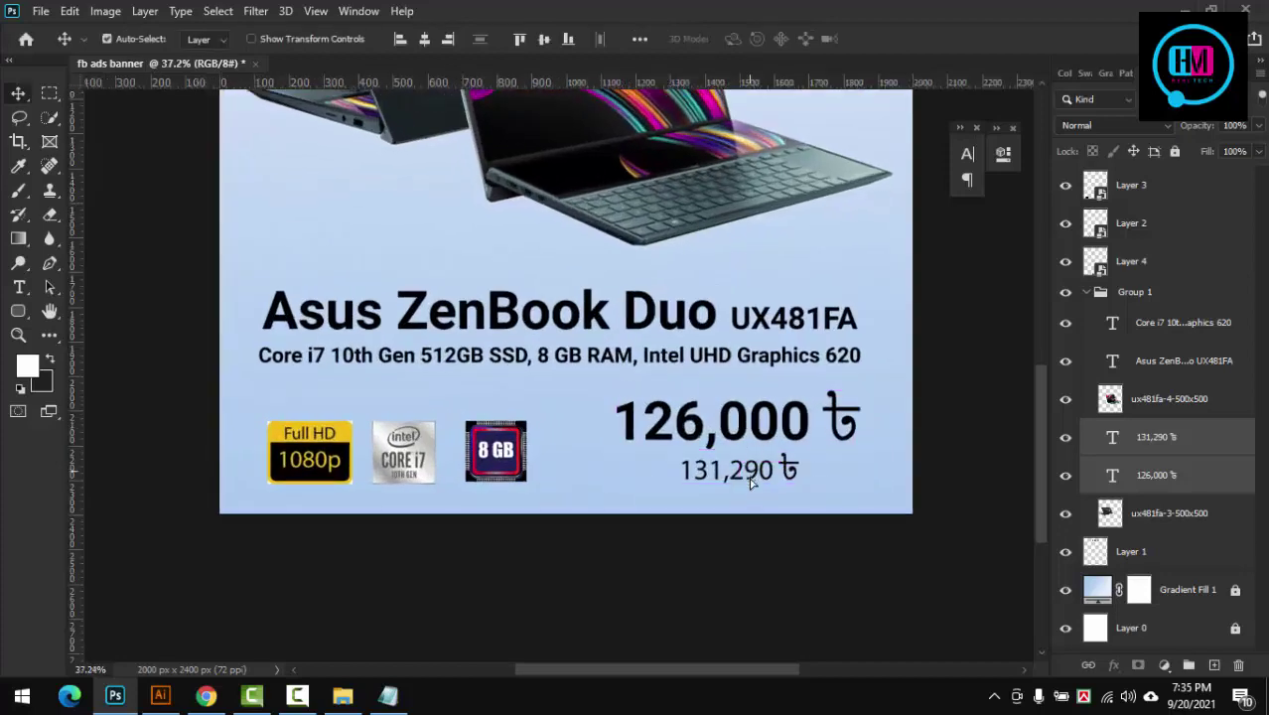
pyautogui.moveTo(751, 482); pyautogui.dragTo(752, 486)
# Step: Centre the 131,290 ৳ old price under the 126,000 ৳ price
pyautogui.click(776, 441)
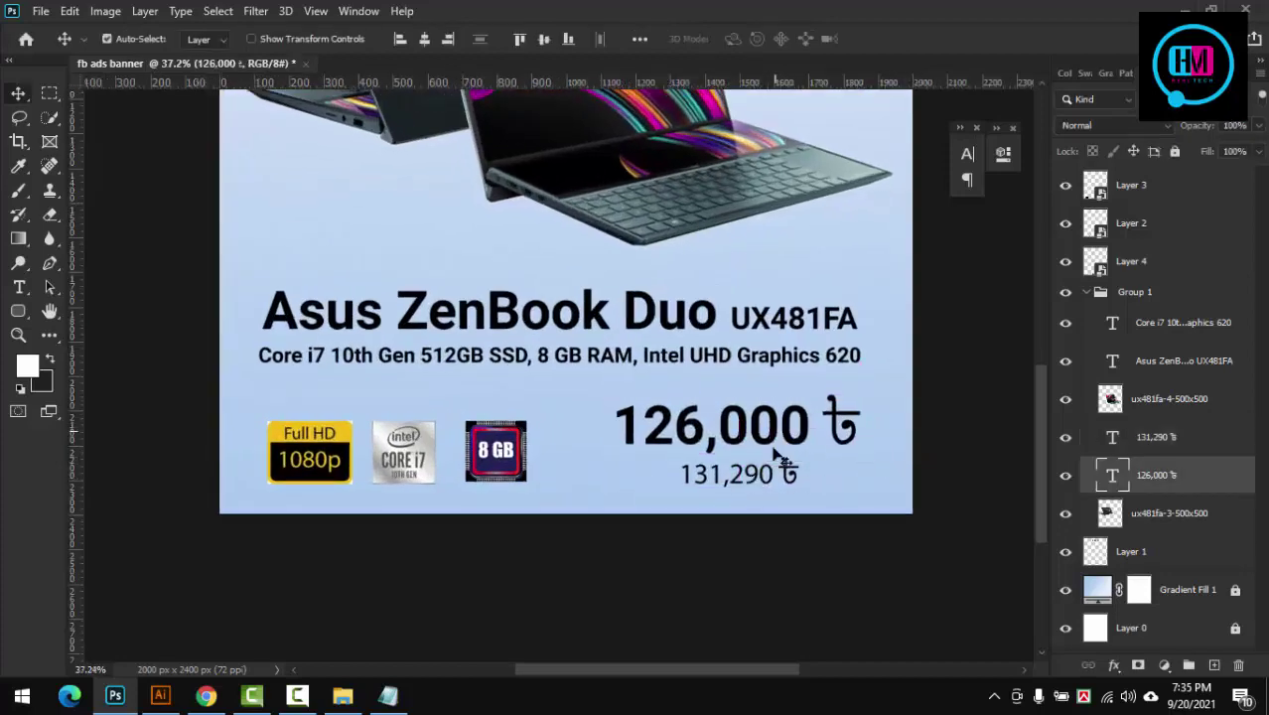
pyautogui.click(776, 477)
pyautogui.scroll(2, 746, 484)
pyautogui.moveTo(759, 476)
pyautogui.mouseDown()
pyautogui.moveTo(756, 492)
pyautogui.moveTo(834, 492)
pyautogui.mouseUp()
pyautogui.hotkey('ctrl', 't')
pyautogui.press('Return')
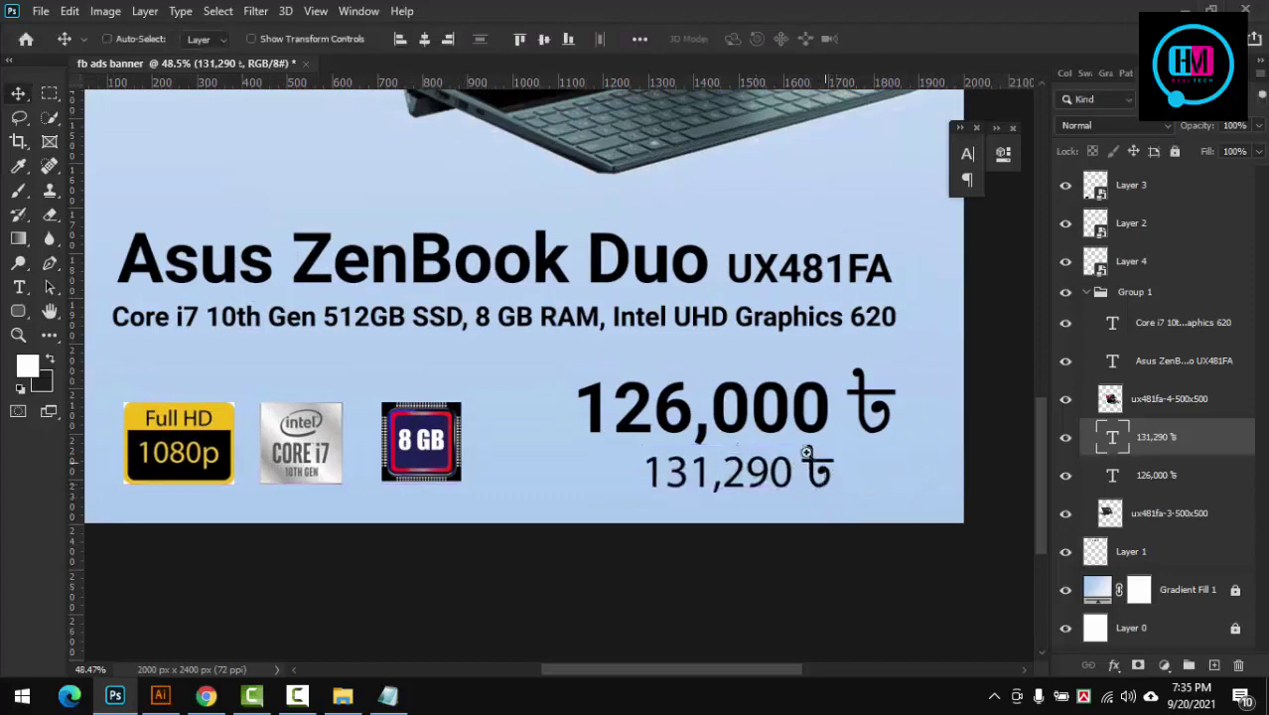
# Step: Shrink both prices slightly and lower the old price about 5 px
pyautogui.keyDown('ctrl'); pyautogui.keyDown('shift'); pyautogui.click(806, 453); pyautogui.keyUp('shift'); pyautogui.keyUp('ctrl')
pyautogui.hotkey('ctrl', 't')
pyautogui.moveTo(894, 370); pyautogui.dragTo(870, 390)
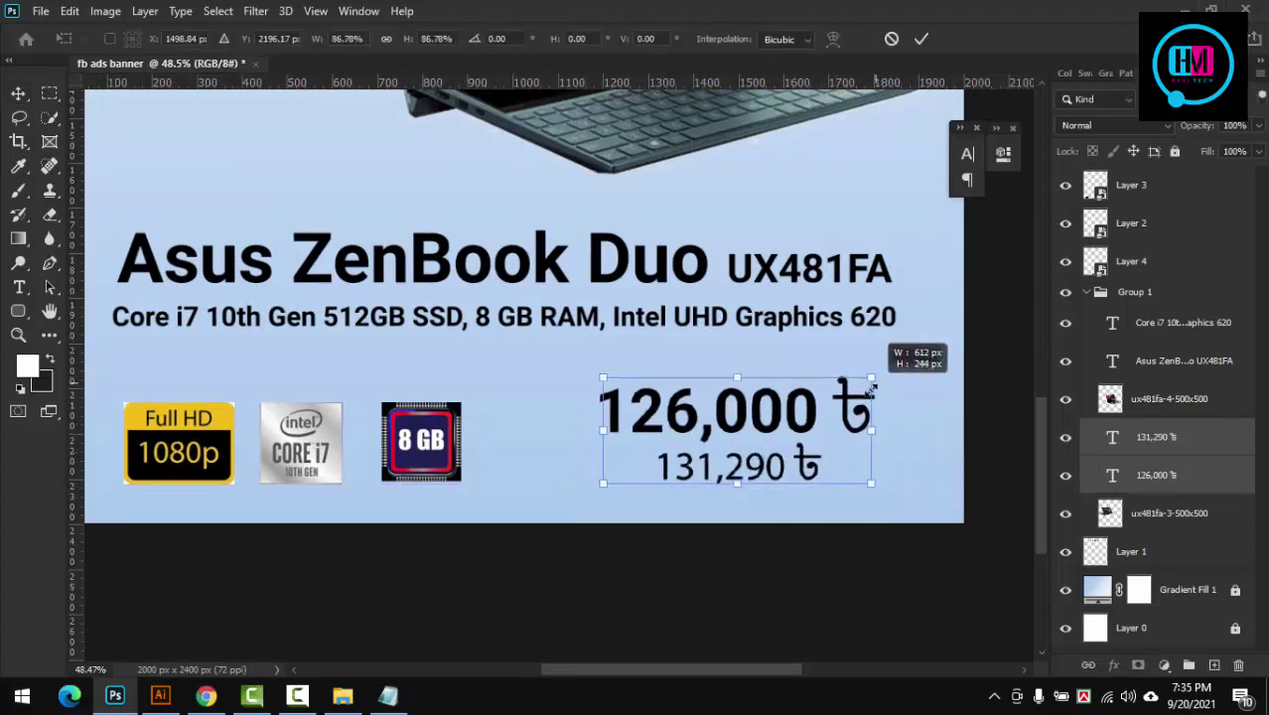
pyautogui.press('Return')
pyautogui.scroll(-5, 615, 490)
pyautogui.scroll(4, 657, 610)
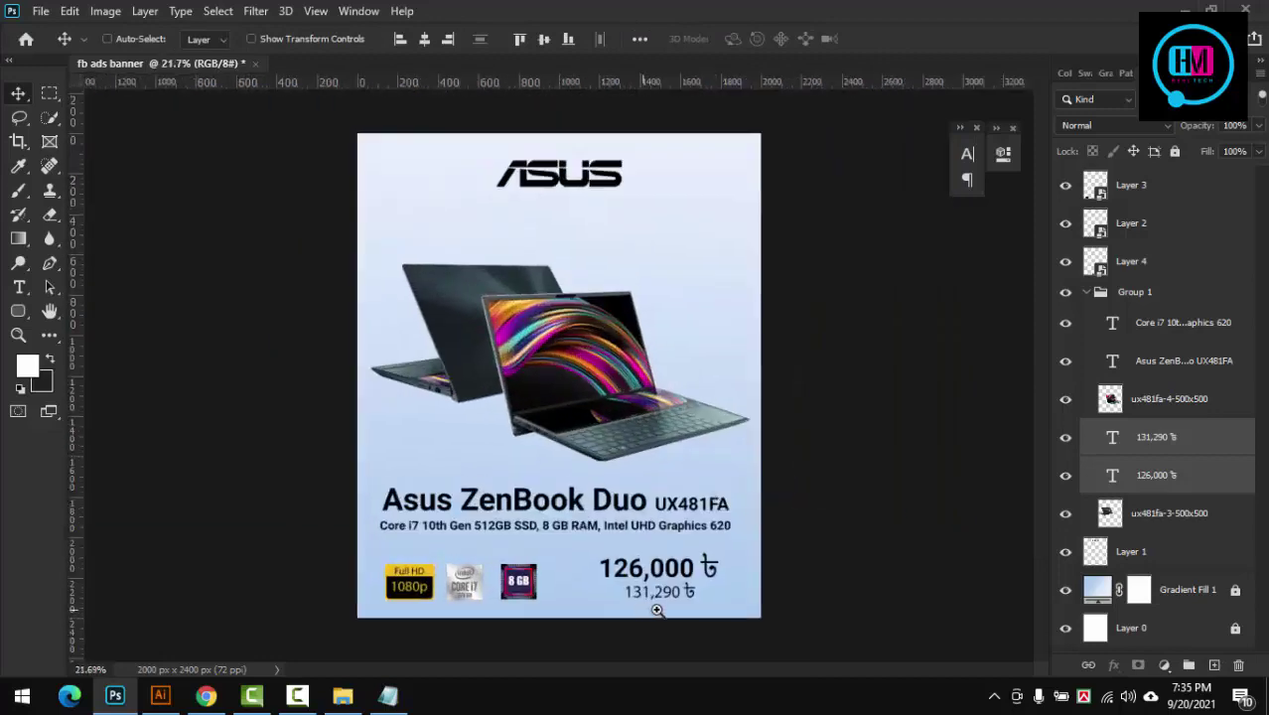
pyautogui.scroll(3, 658, 610)
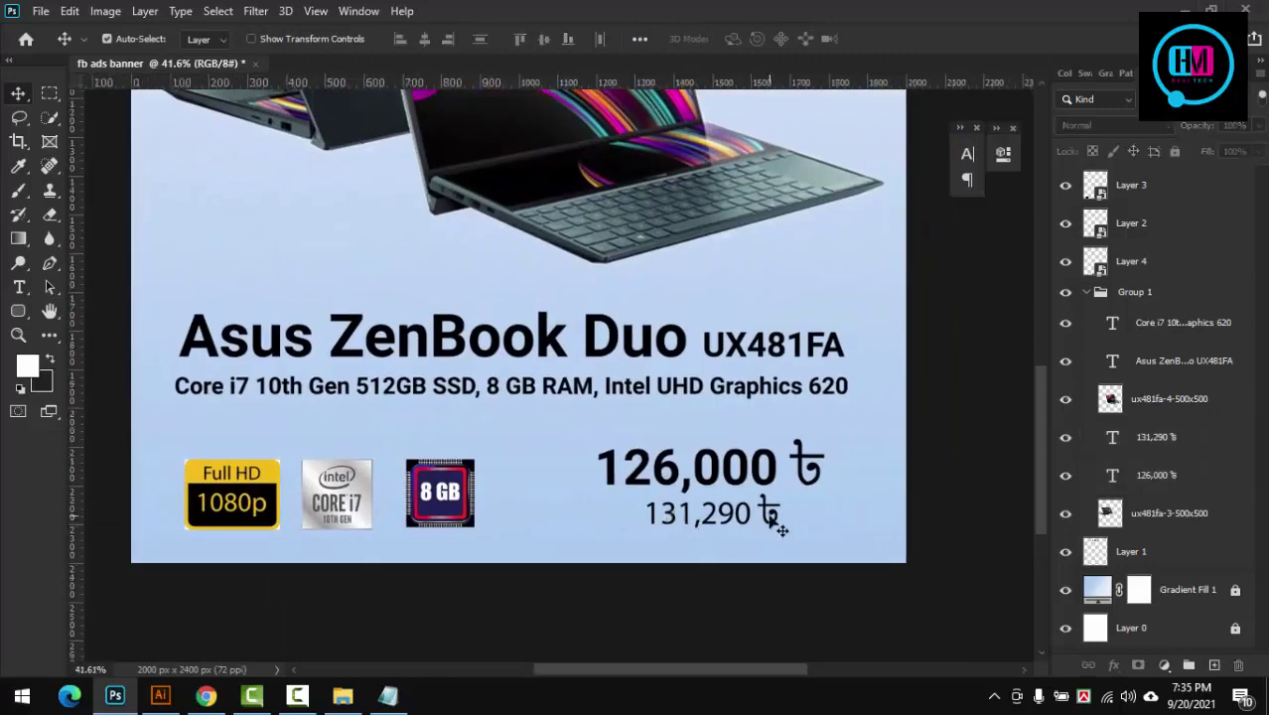
pyautogui.moveTo(782, 531); pyautogui.dragTo(779, 536)
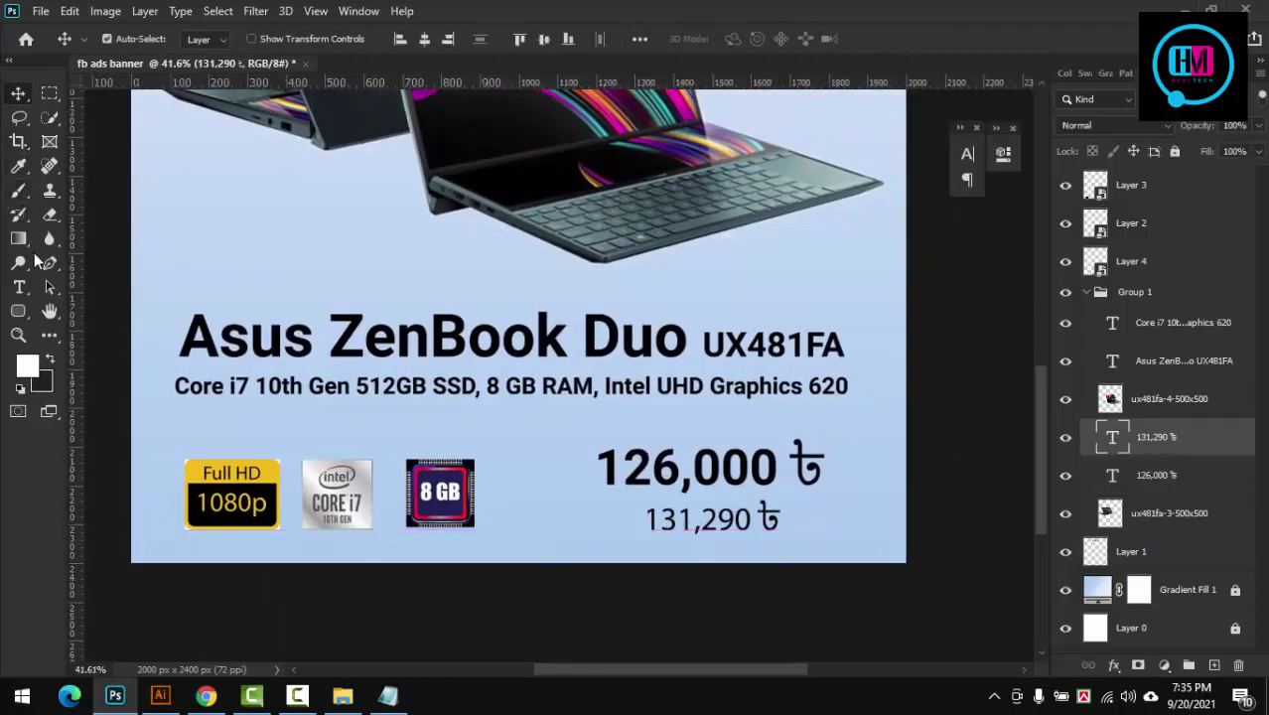
# Step: Draw a straight line with the Line Tool across the old 131,290 ৳ price
pyautogui.press('l')
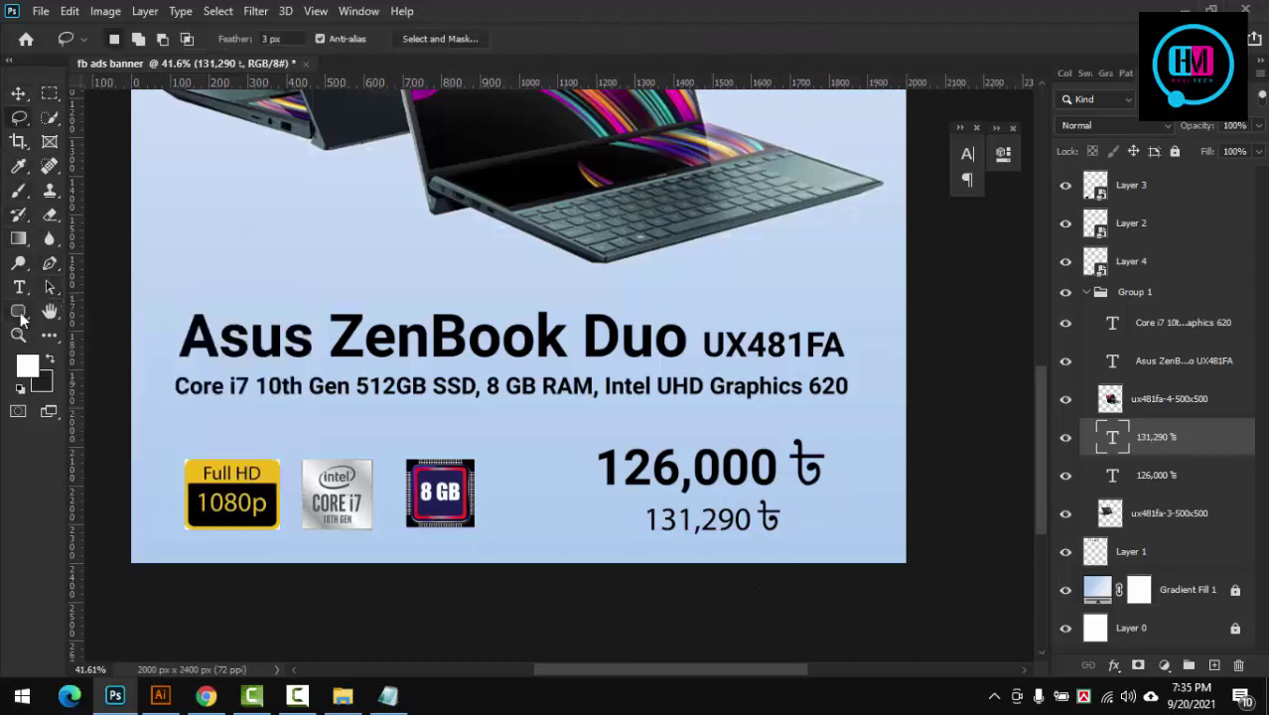
pyautogui.rightClick(21, 315)
pyautogui.click(62, 383)
pyautogui.scroll(5, 641, 510)
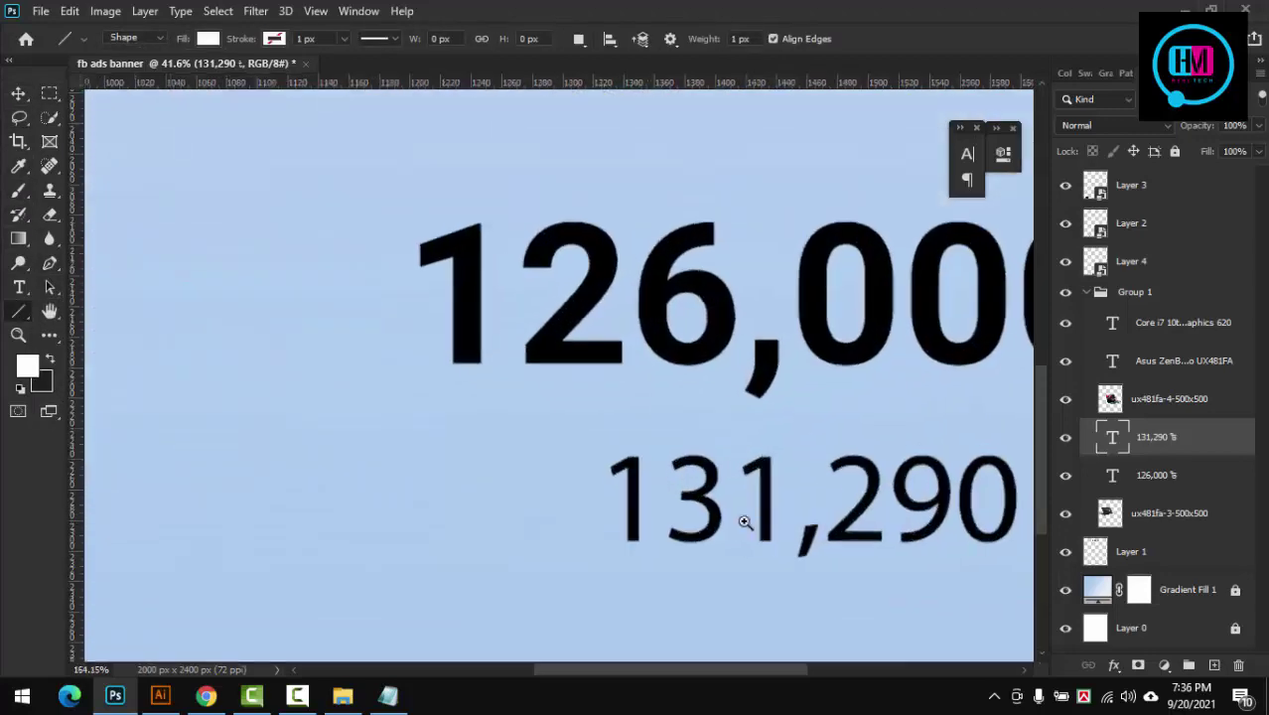
pyautogui.moveTo(350, 448); pyautogui.dragTo(928, 444)
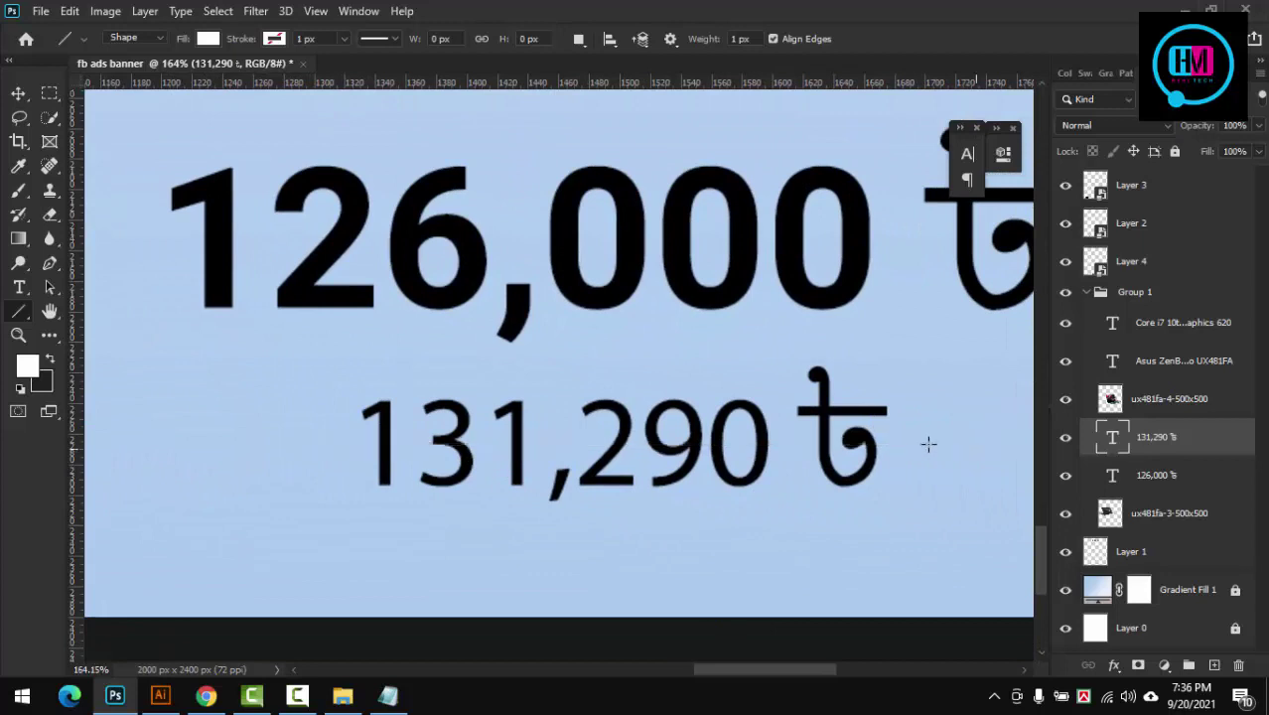
# Step: Make the strike line red (#dc2727) and reduce its thickness to 6 px
pyautogui.doubleClick(1116, 449)
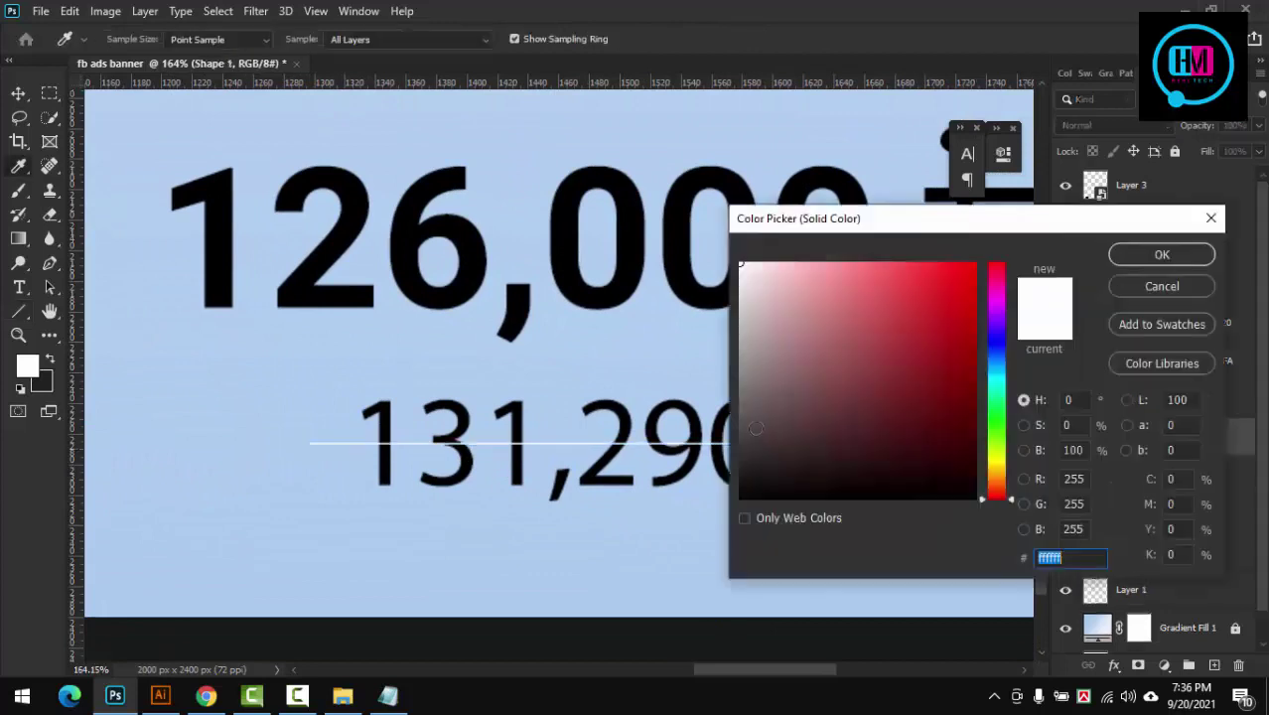
pyautogui.click(747, 490)
pyautogui.click(1071, 556)
pyautogui.write('dc2727')
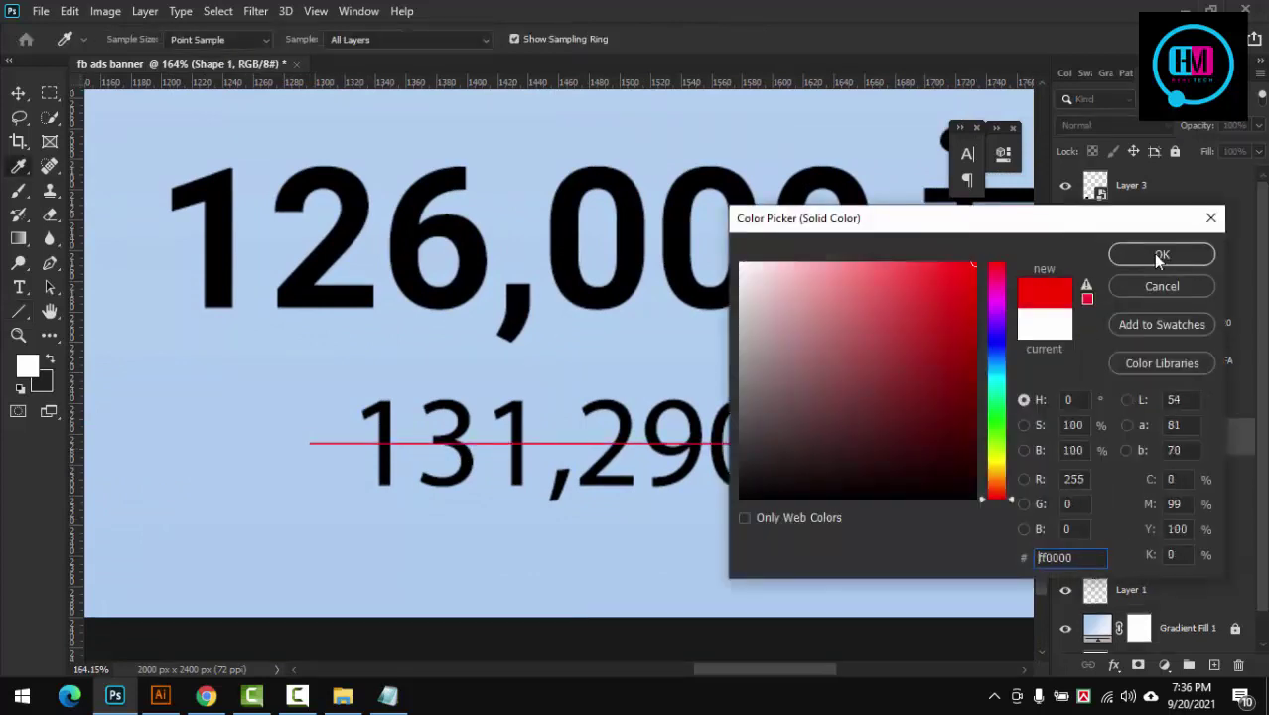
pyautogui.click(1160, 256)
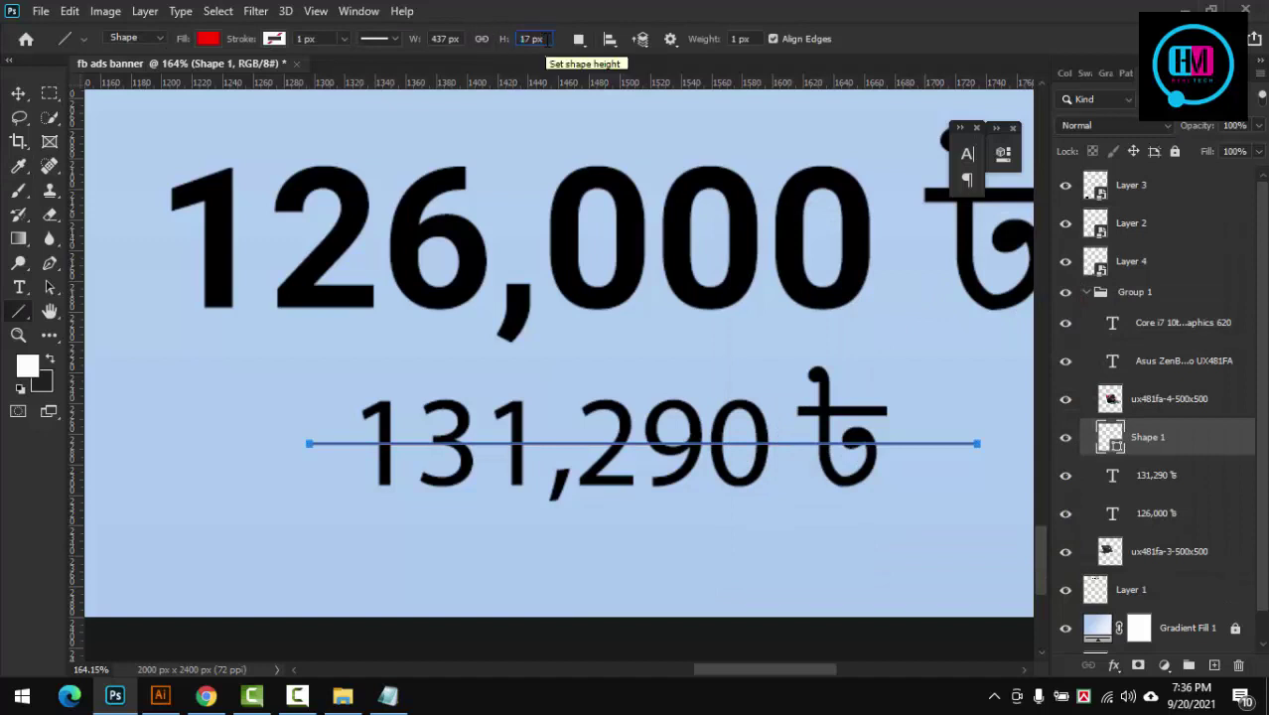
pyautogui.click(448, 35)
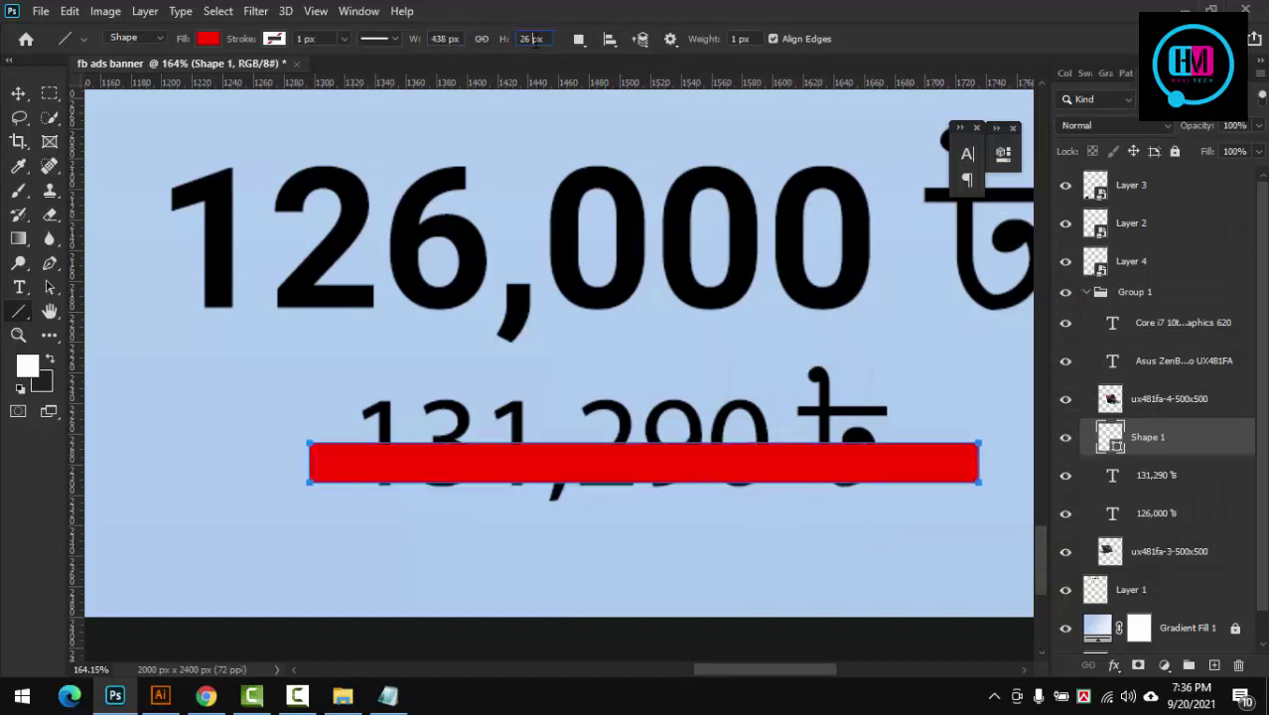
pyautogui.press('Return')
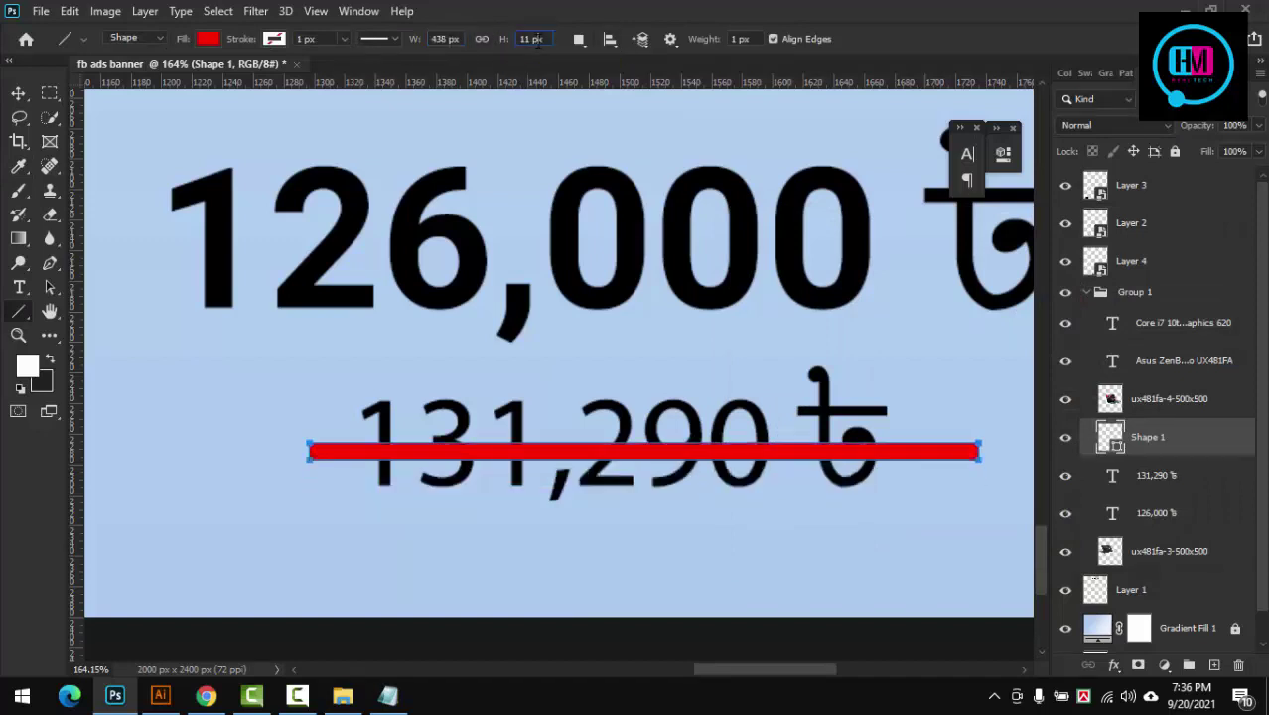
pyautogui.write('6')
pyautogui.press('Return')
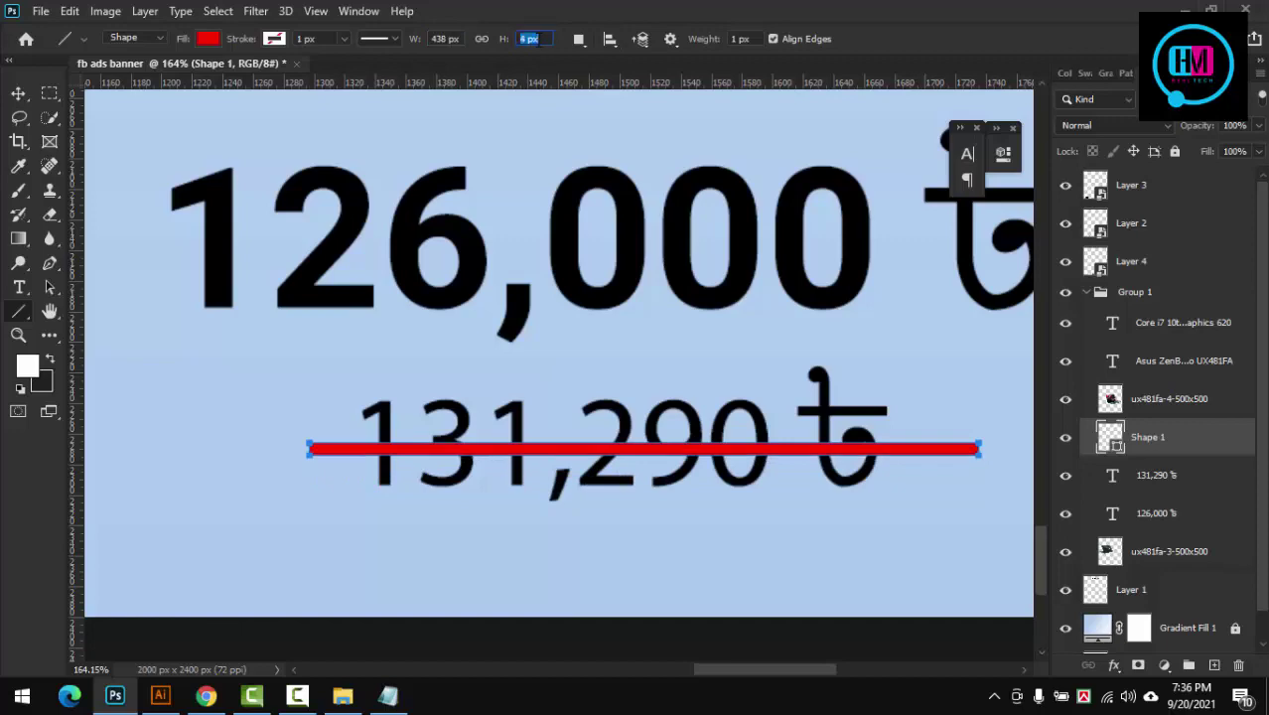
pyautogui.press('Return')
# Step: Return to the Move tool and scroll the view to the badge row under the title
pyautogui.click(18, 93)
pyautogui.scroll(-10, 546, 357)
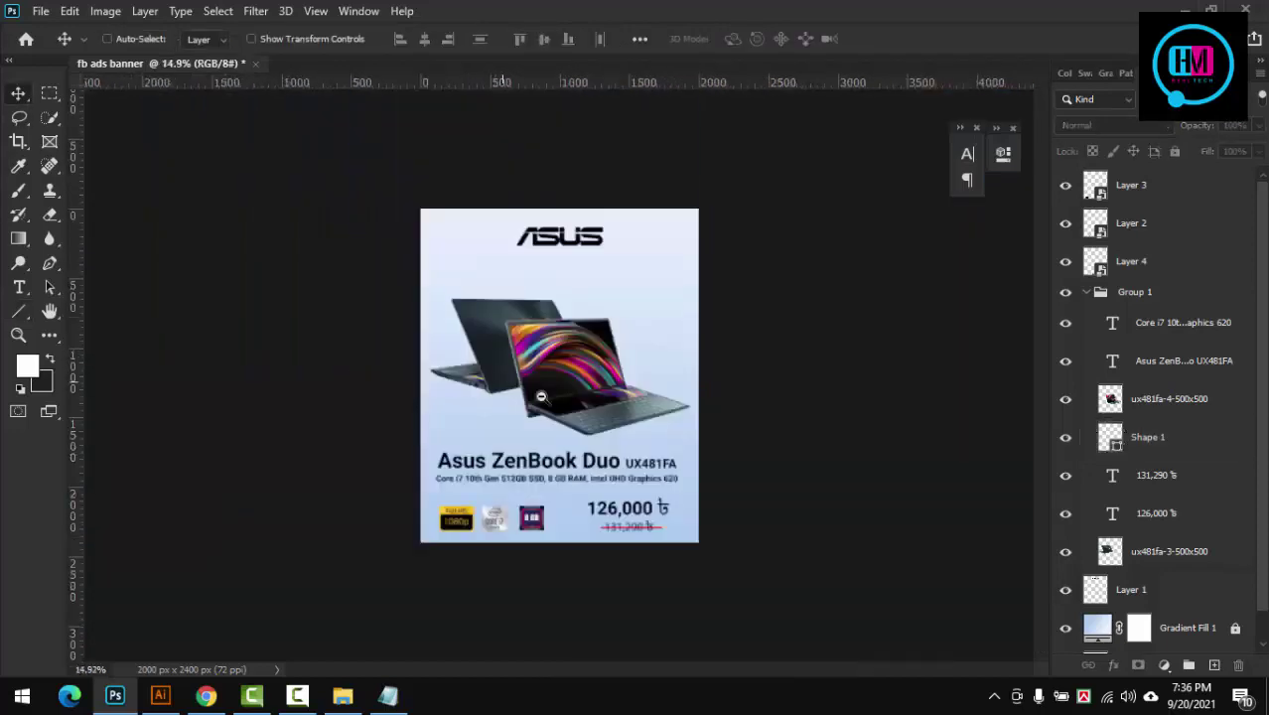
pyautogui.scroll(5, 541, 397)
pyautogui.scroll(5, 616, 447)
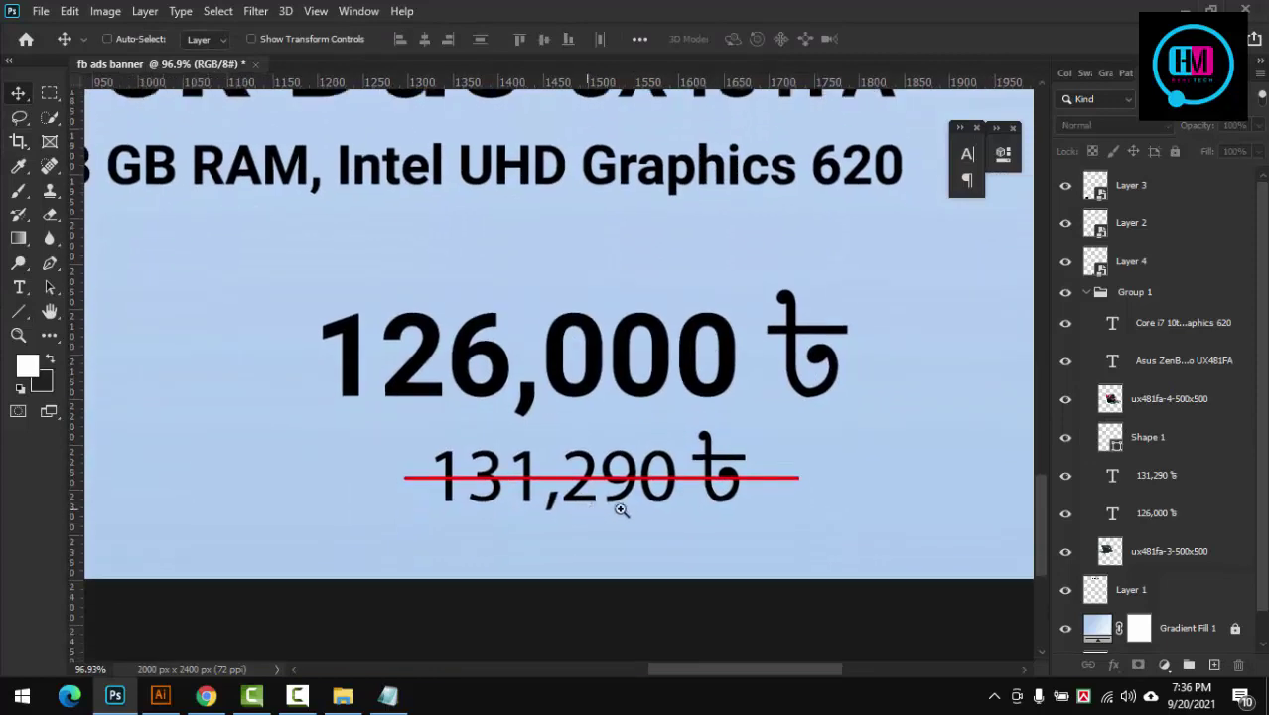
pyautogui.scroll(1, 695, 477)
pyautogui.scroll(-1, 695, 477)
pyautogui.scroll(-4, 595, 466)
pyautogui.scroll(-2, 735, 403)
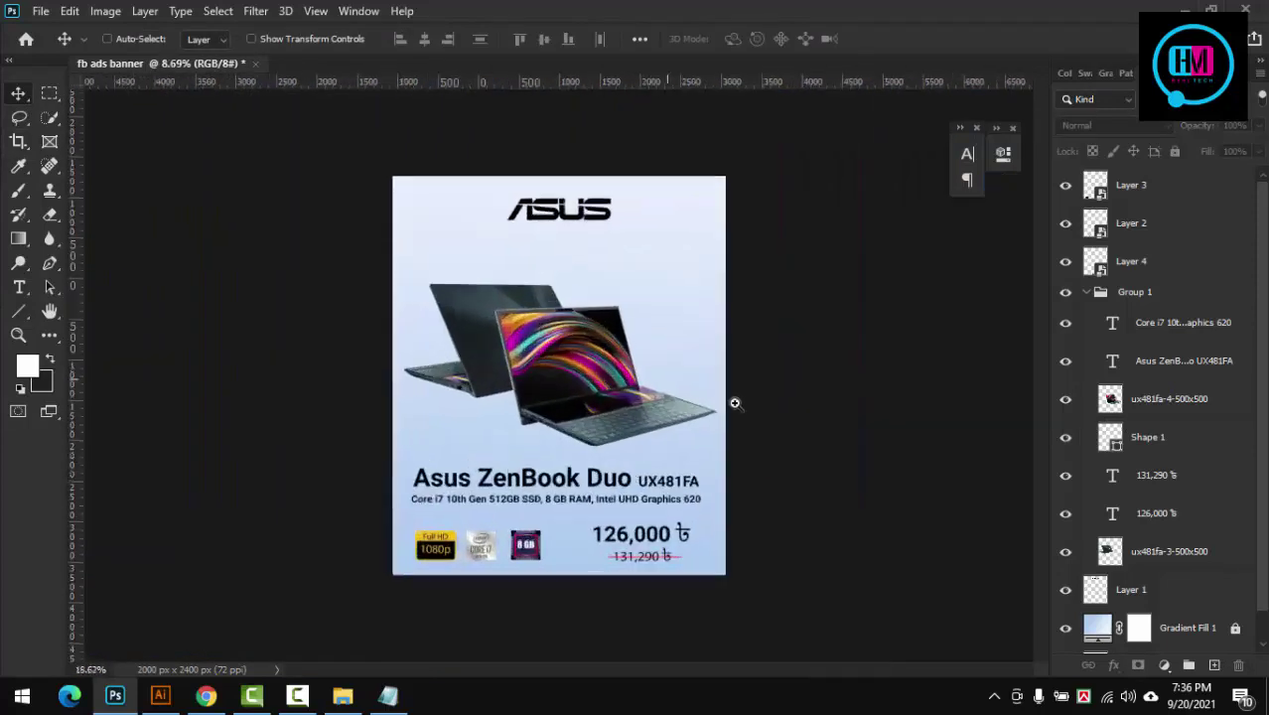
pyautogui.scroll(2, 855, 396)
pyautogui.scroll(1, 854, 396)
pyautogui.scroll(1, 855, 396)
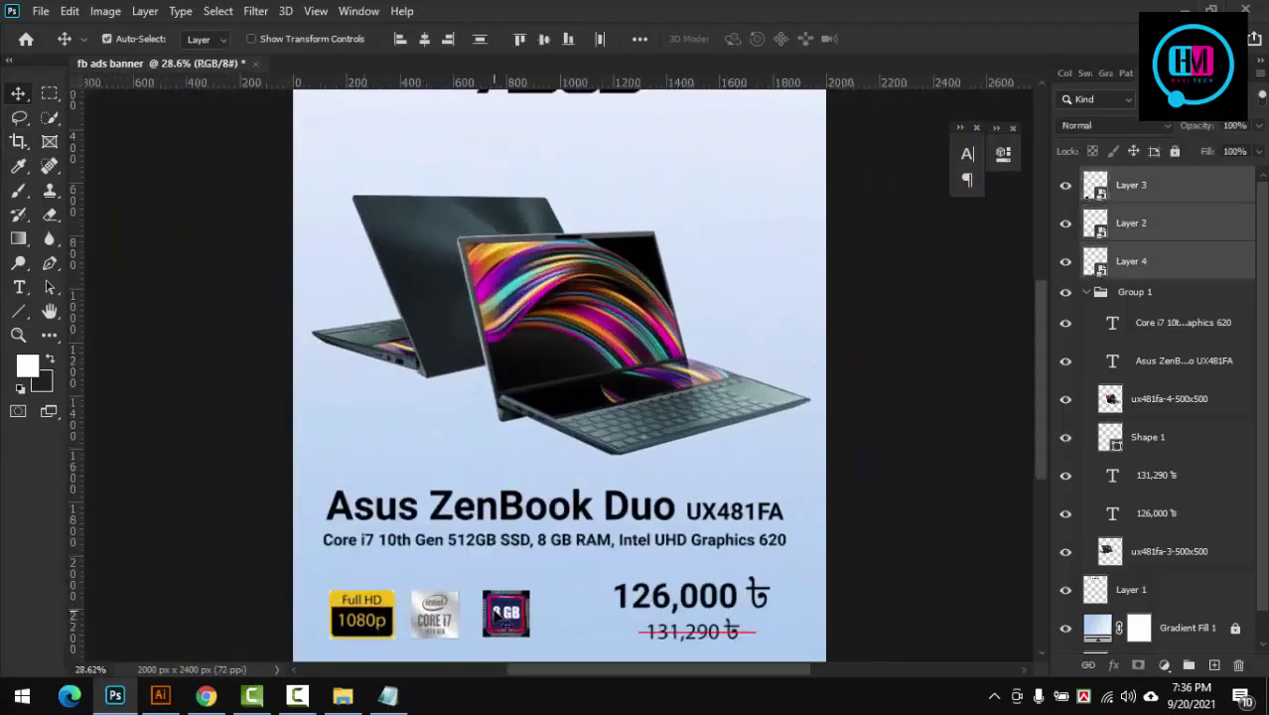
# Step: Scale the Full HD, Core i7 and 8 GB badges up to about 124%, then marquee-select the canvas
pyautogui.hotkey('ctrl', 't')
pyautogui.moveTo(530, 588); pyautogui.dragTo(578, 576)
pyautogui.scroll(-2, 520, 617)
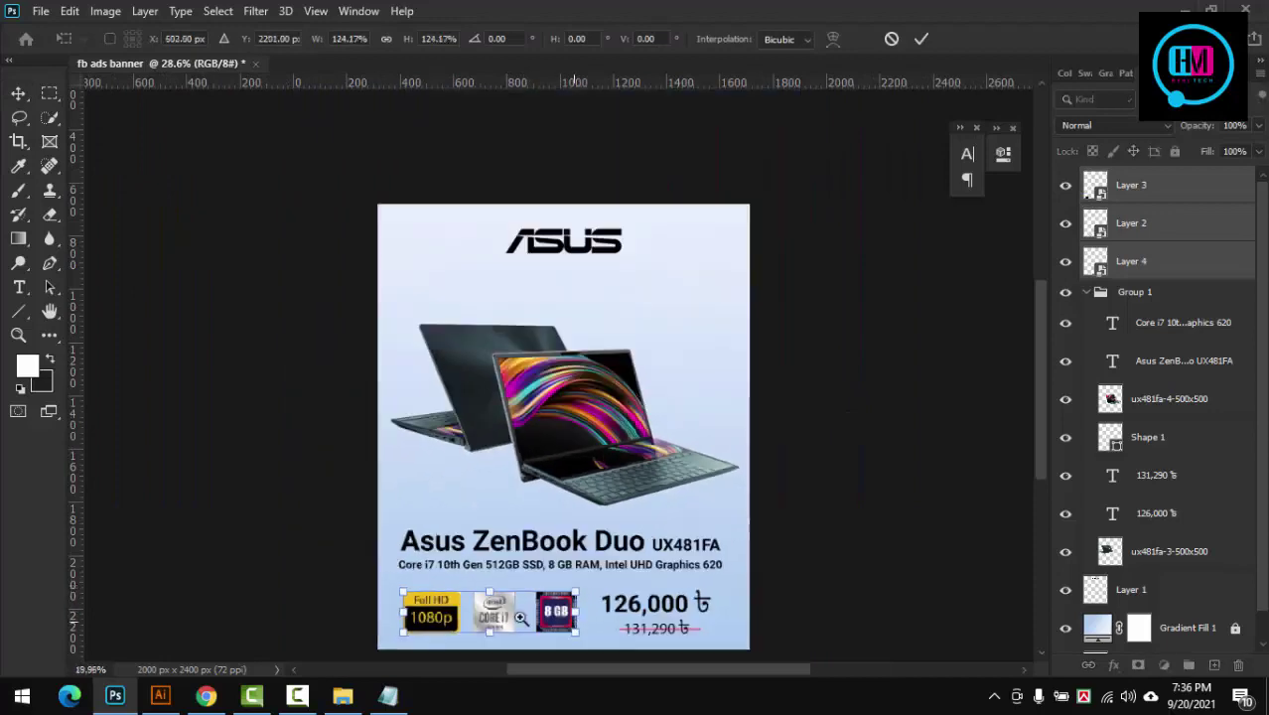
pyautogui.scroll(-1, 520, 618)
pyautogui.press('Return')
pyautogui.scroll(2, 846, 452)
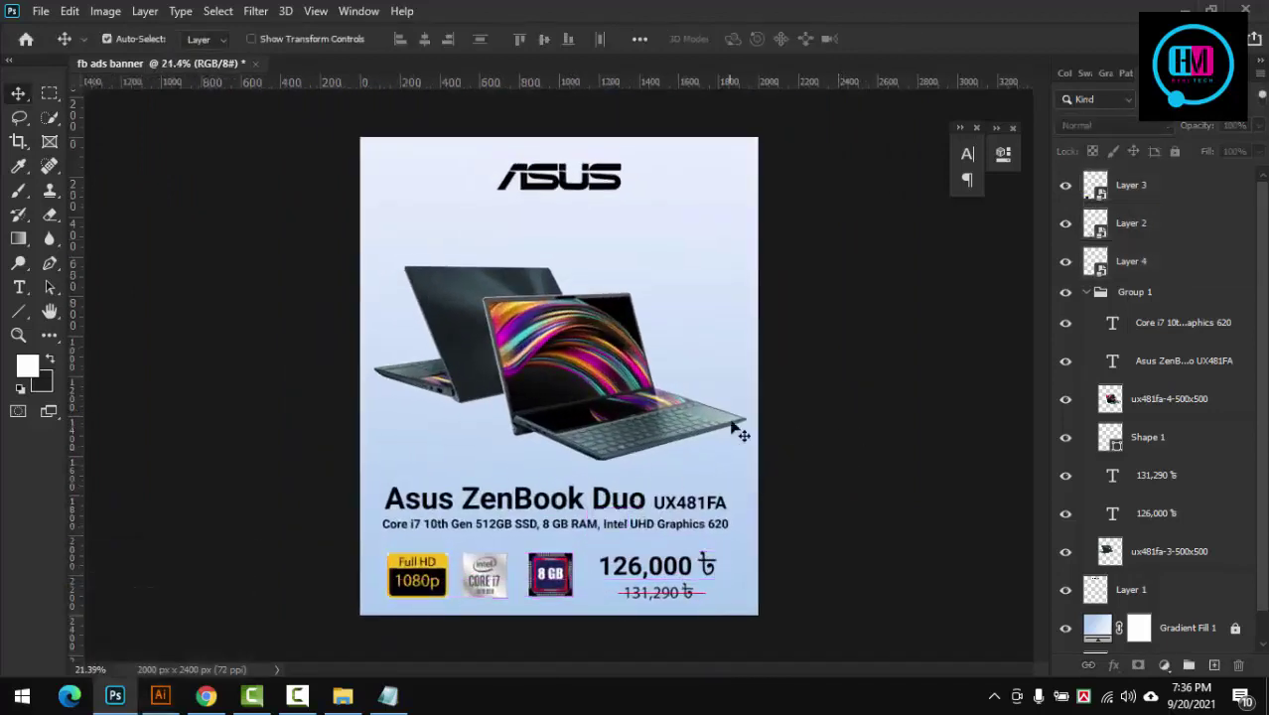
pyautogui.press('m')
pyautogui.moveTo(359, 136); pyautogui.dragTo(791, 643)
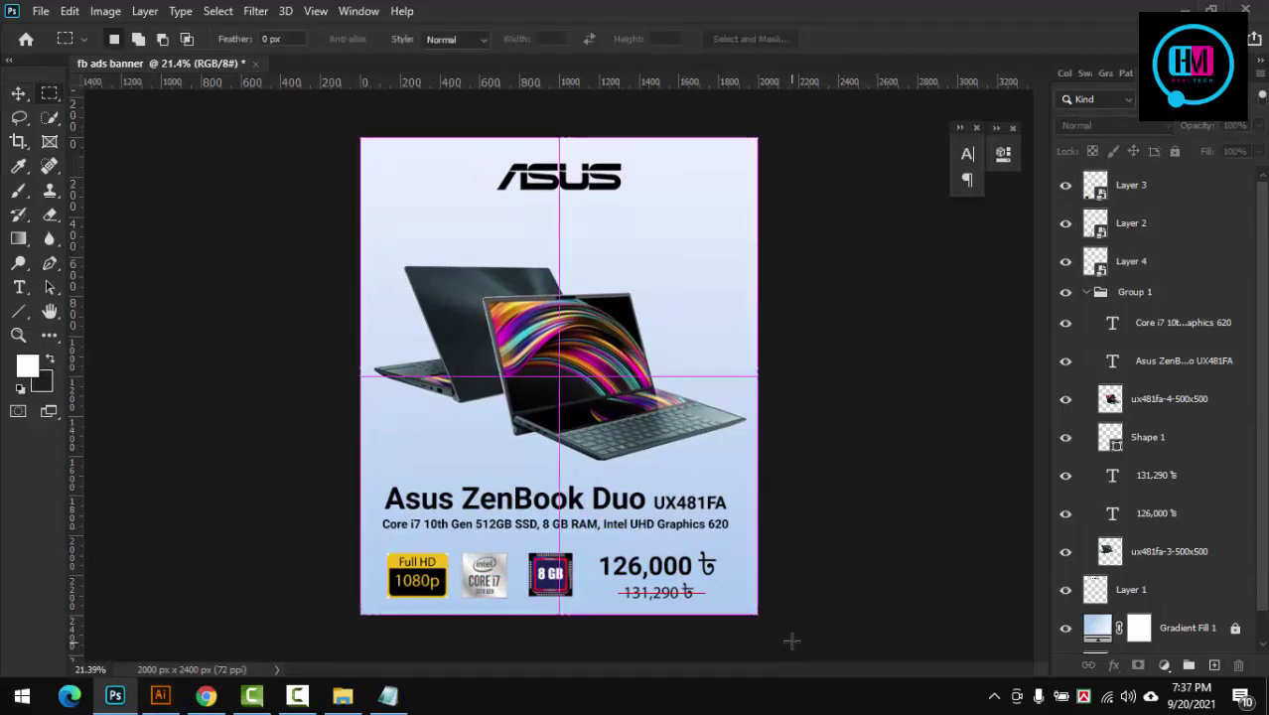
# Step: Switch to Illustrator and close the empty untitled document without saving
pyautogui.click(160, 695)
pyautogui.click(281, 75)
pyautogui.click(725, 371)
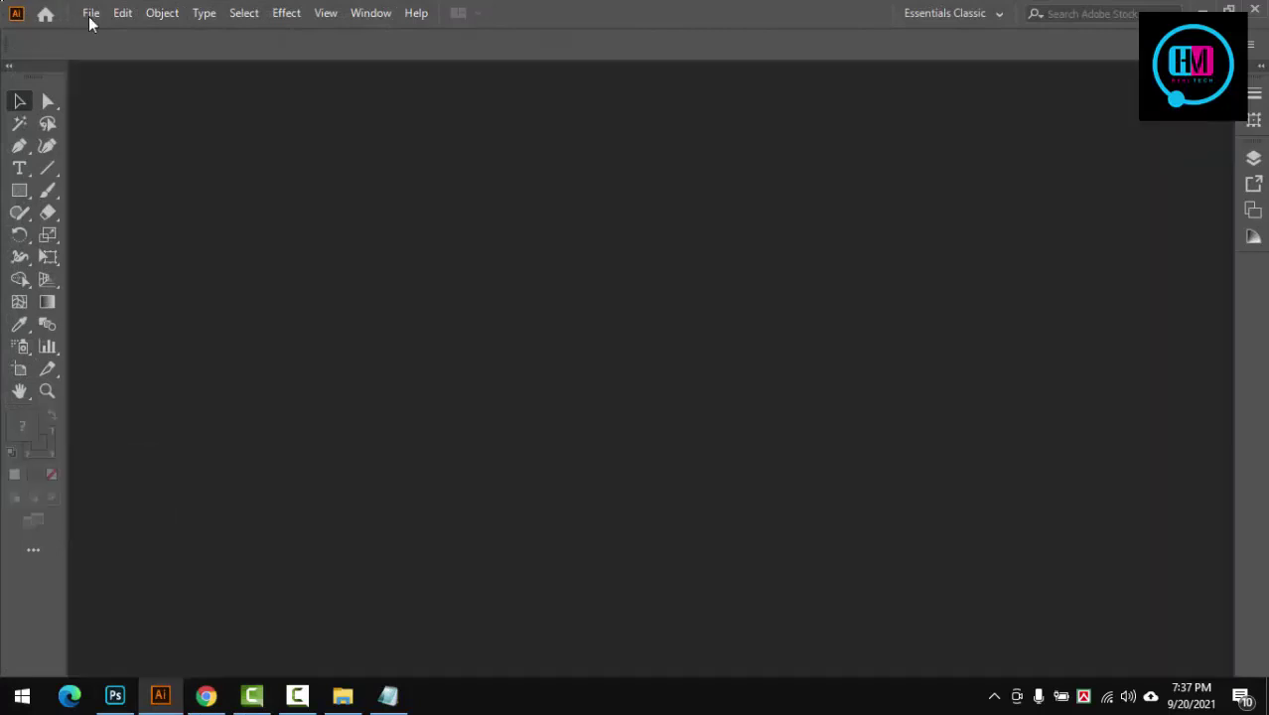
# Step: Create a new 2000 px wide portrait document measured in pixels
pyautogui.click(90, 13)
pyautogui.click(117, 34)
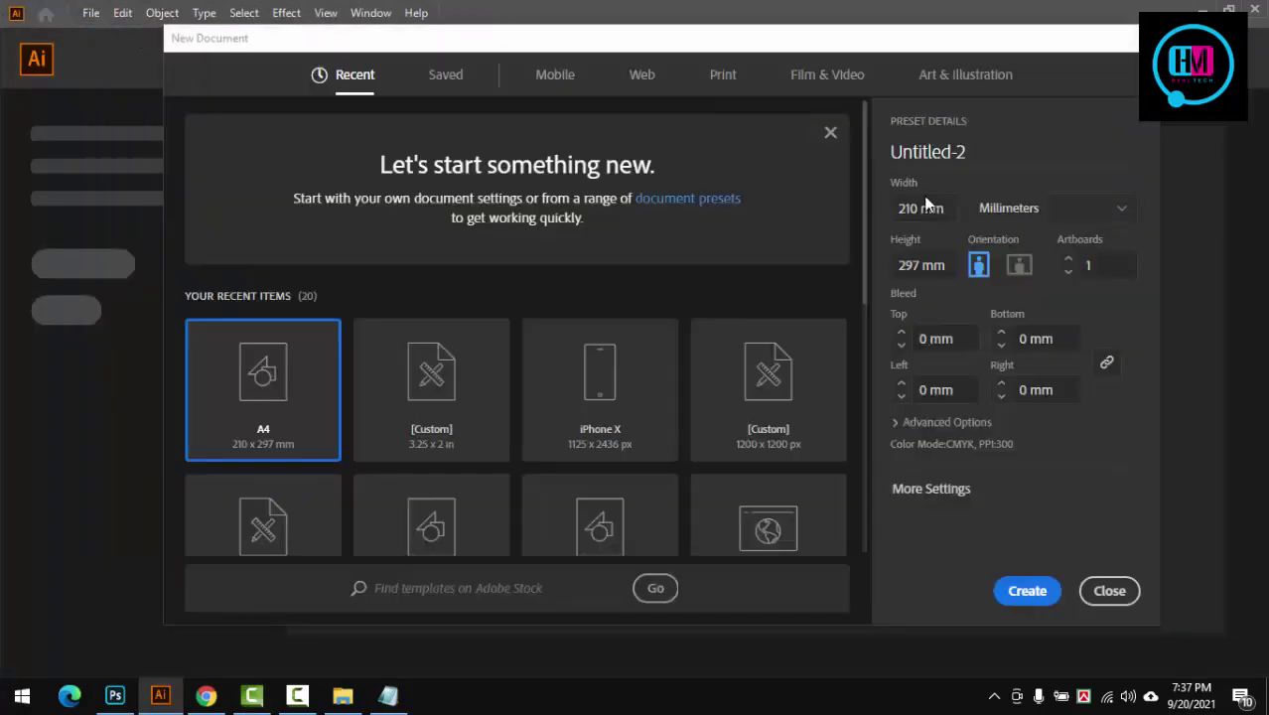
pyautogui.click(1037, 209)
pyautogui.click(995, 401)
pyautogui.write('2400')
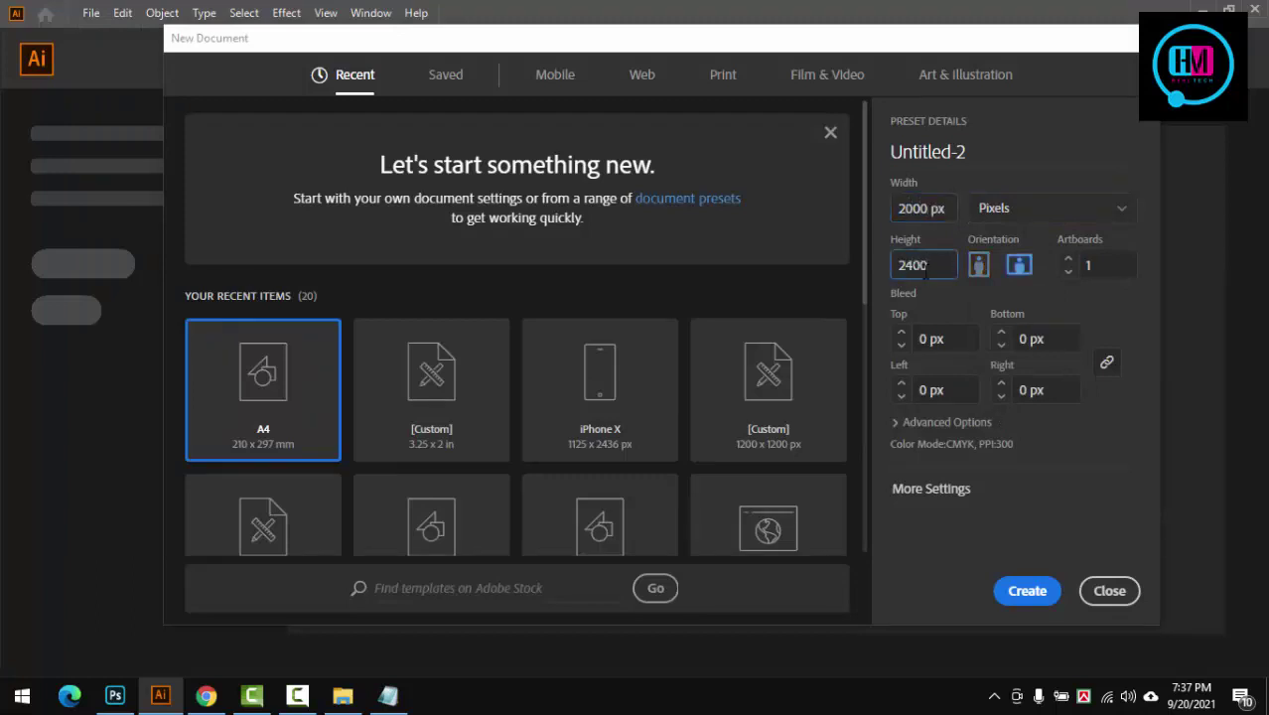
pyautogui.press('Return')
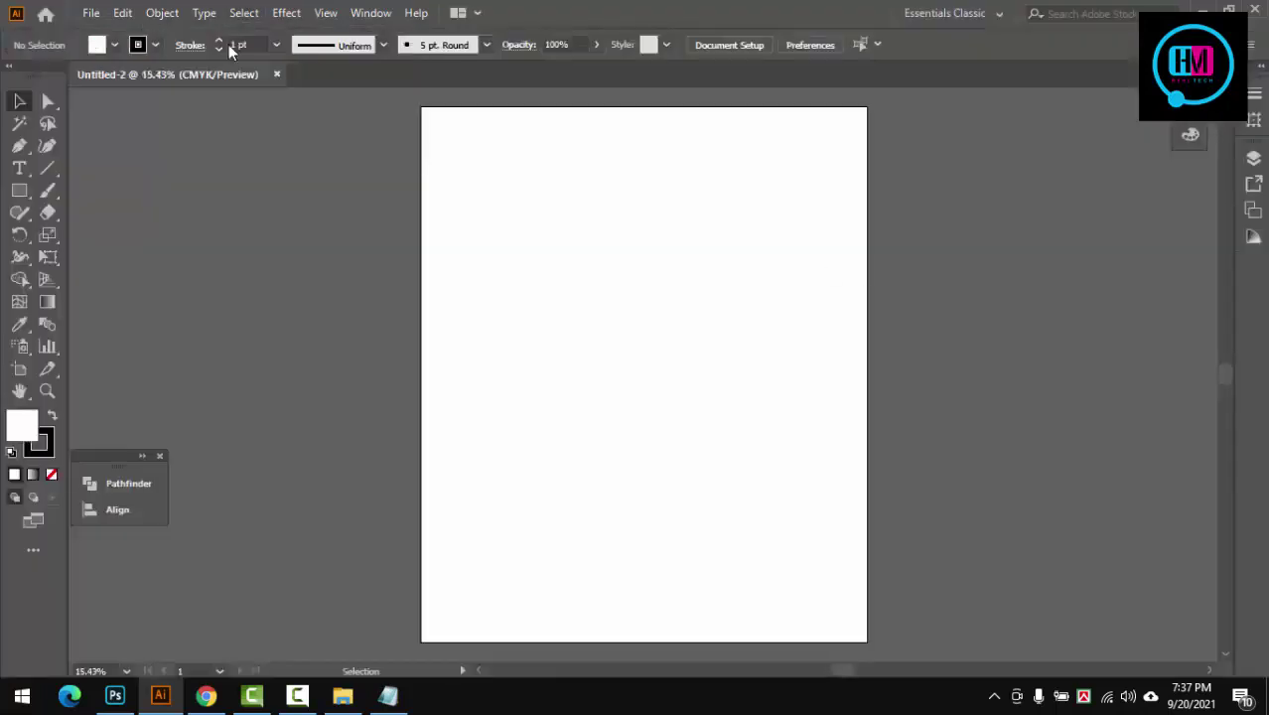
# Step: Set the document colour mode to RGB and zoom out to the whole artboard
pyautogui.click(90, 13)
pyautogui.moveTo(165, 456)
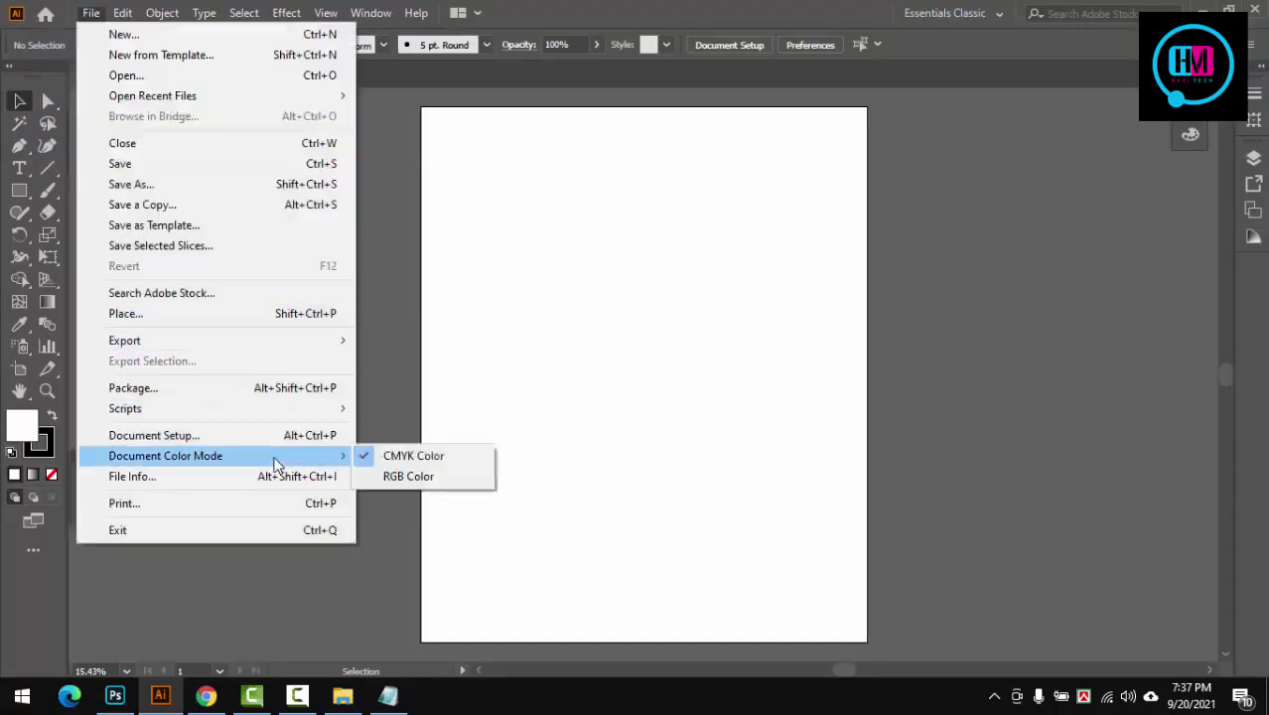
pyautogui.click(404, 477)
pyautogui.hotkey('ctrl', '-')
pyautogui.hotkey('ctrl', '-')
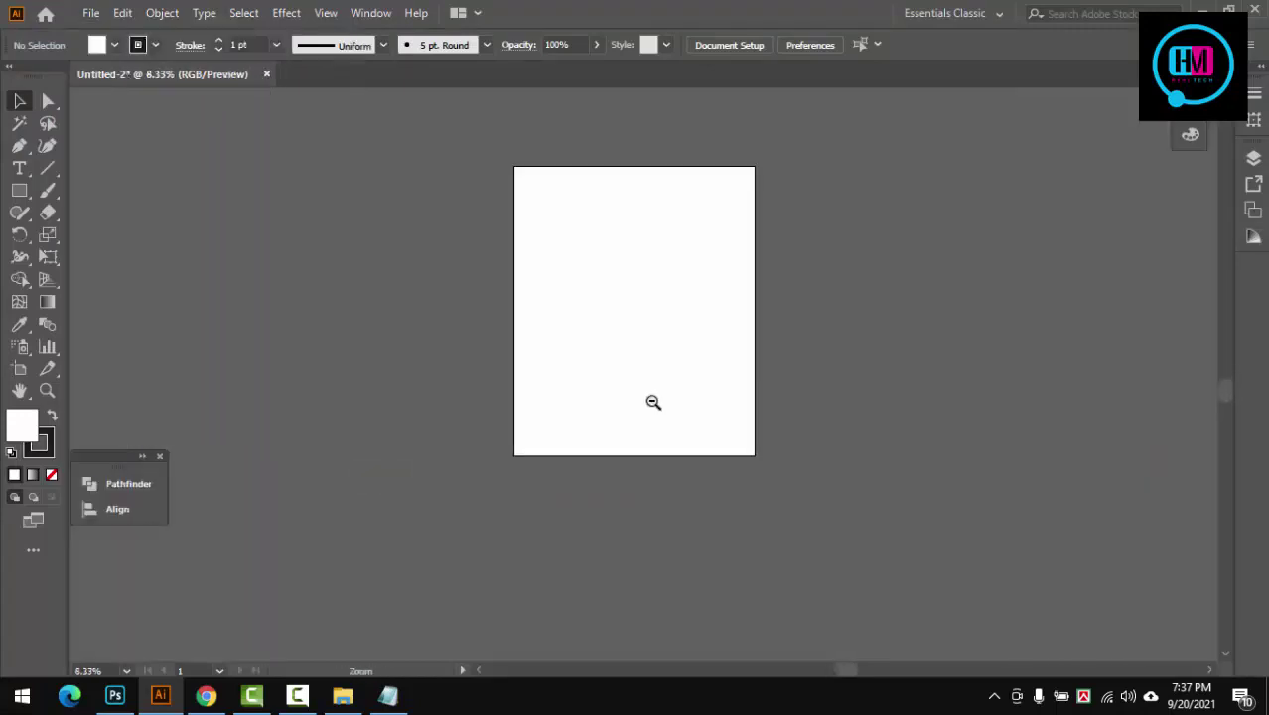
# Step: Draw a trial Pen curve, remove its fill, and switch the colour sliders to RGB
pyautogui.press('p')
pyautogui.click(403, 415)
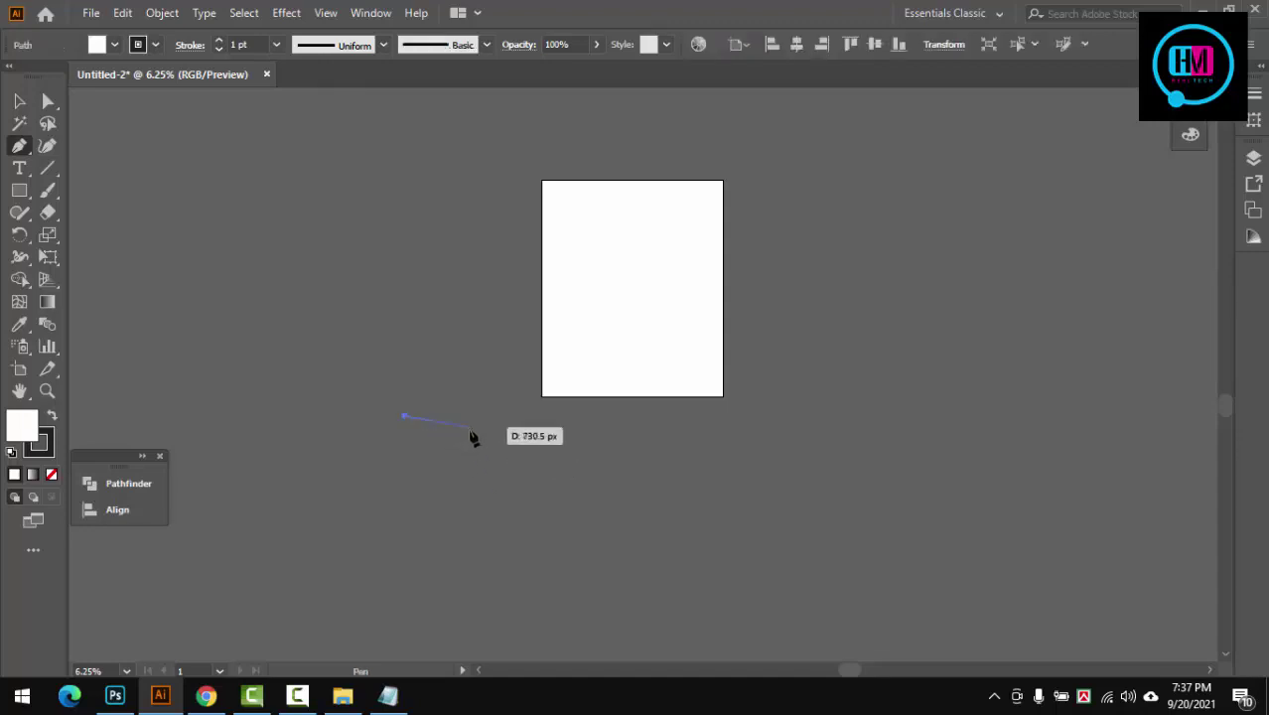
pyautogui.moveTo(487, 464); pyautogui.dragTo(588, 473)
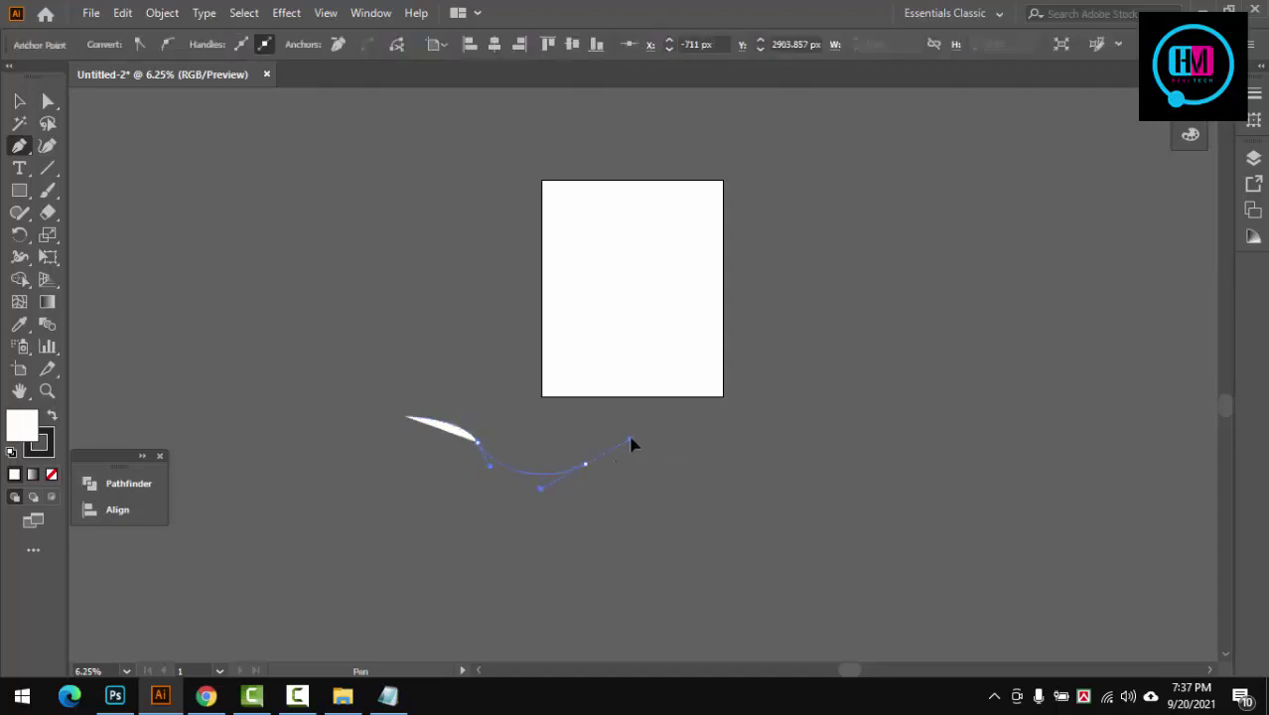
pyautogui.hotkey('shift', 'x')
pyautogui.press('ctrl')
pyautogui.click(52, 415)
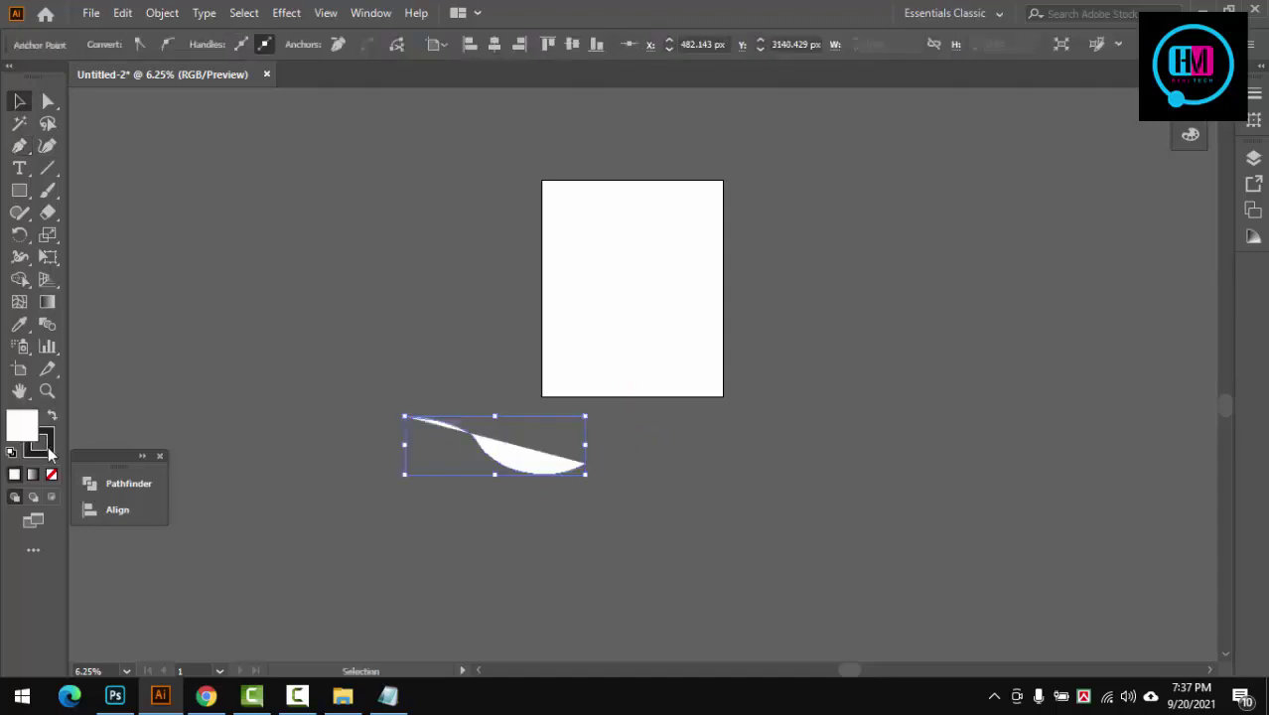
pyautogui.click(52, 473)
pyautogui.click(1158, 126)
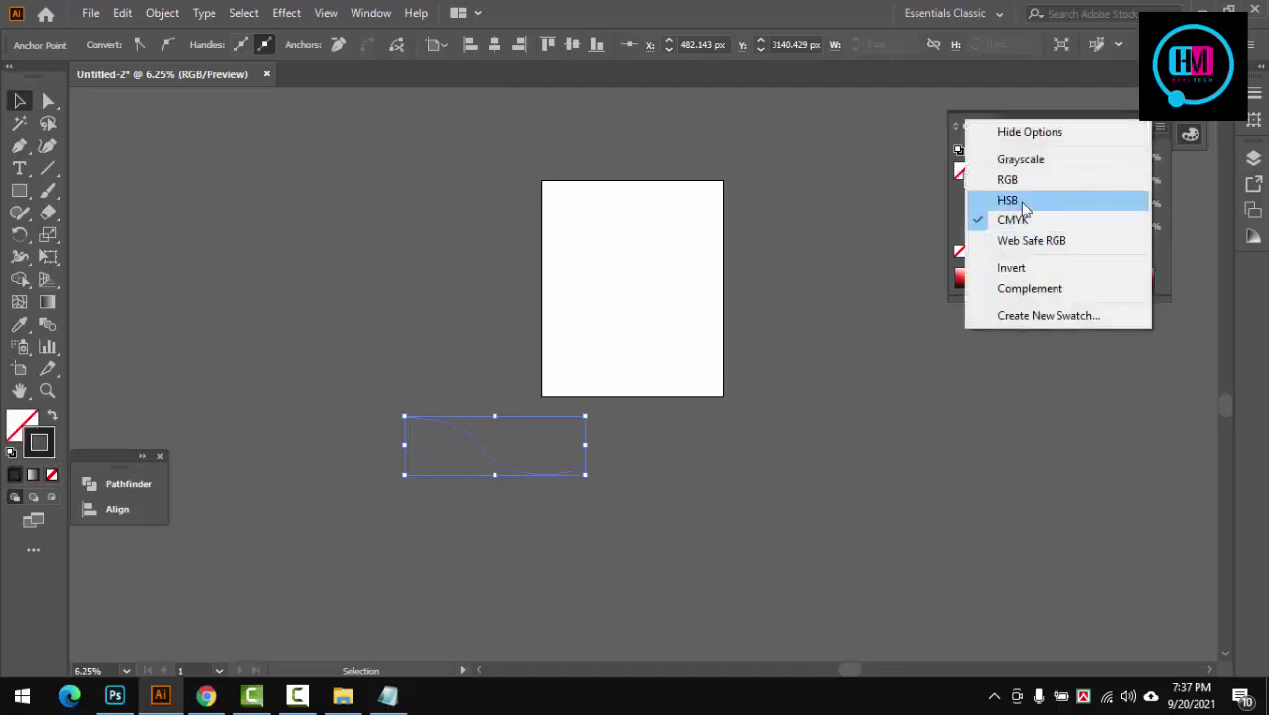
pyautogui.click(1038, 179)
pyautogui.click(685, 455)
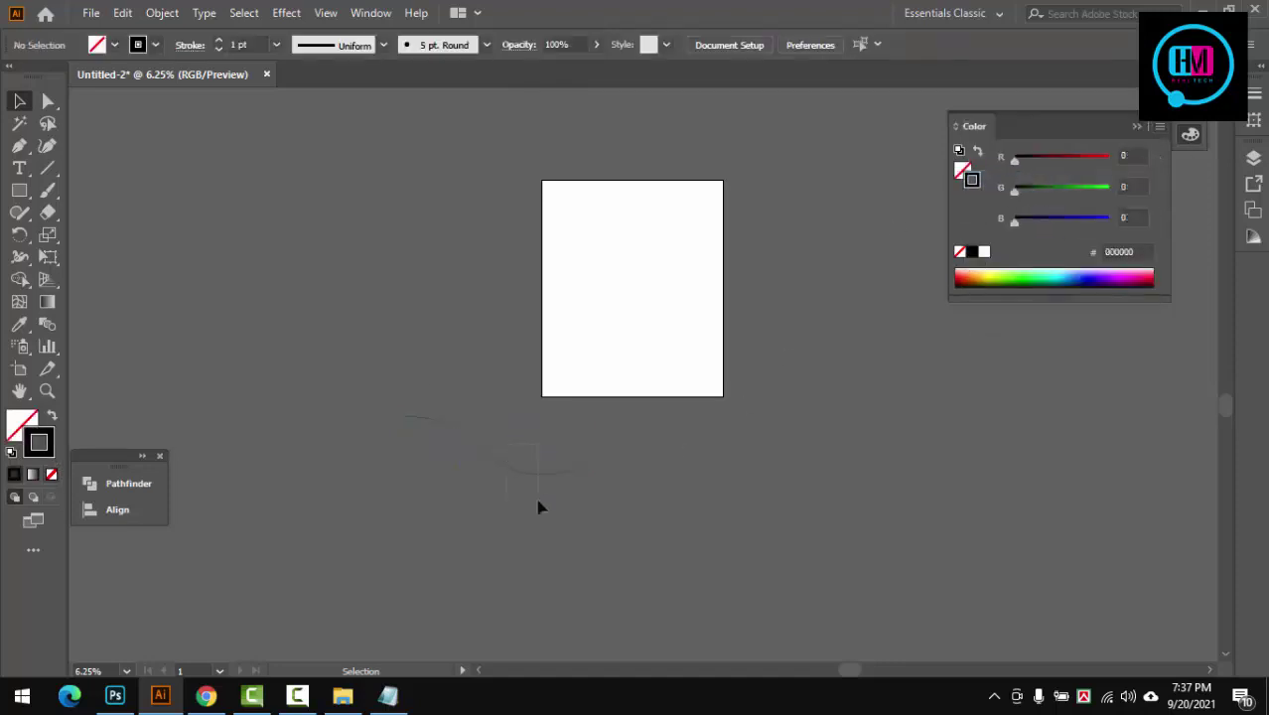
pyautogui.click(492, 467)
pyautogui.click(513, 521)
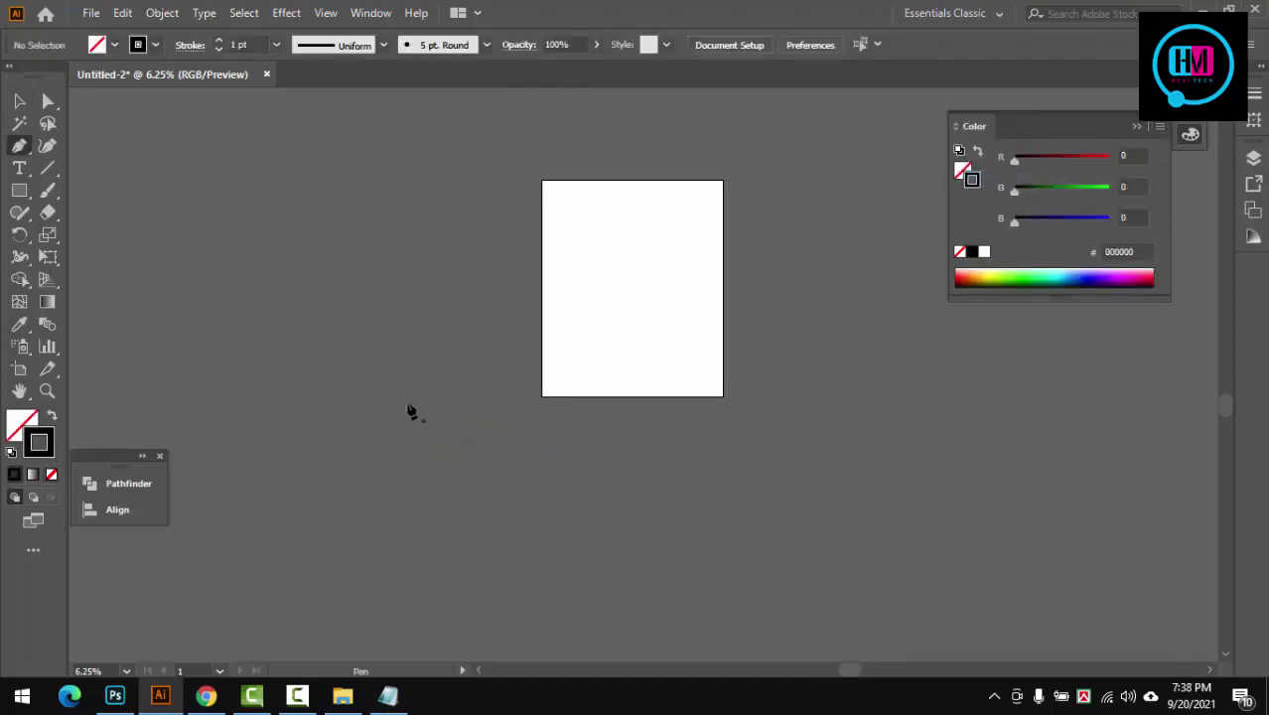
# Step: Draw a smooth S-shaped curve below-left of the artboard with the Pen tool
pyautogui.moveTo(431, 377); pyautogui.dragTo(426, 422)
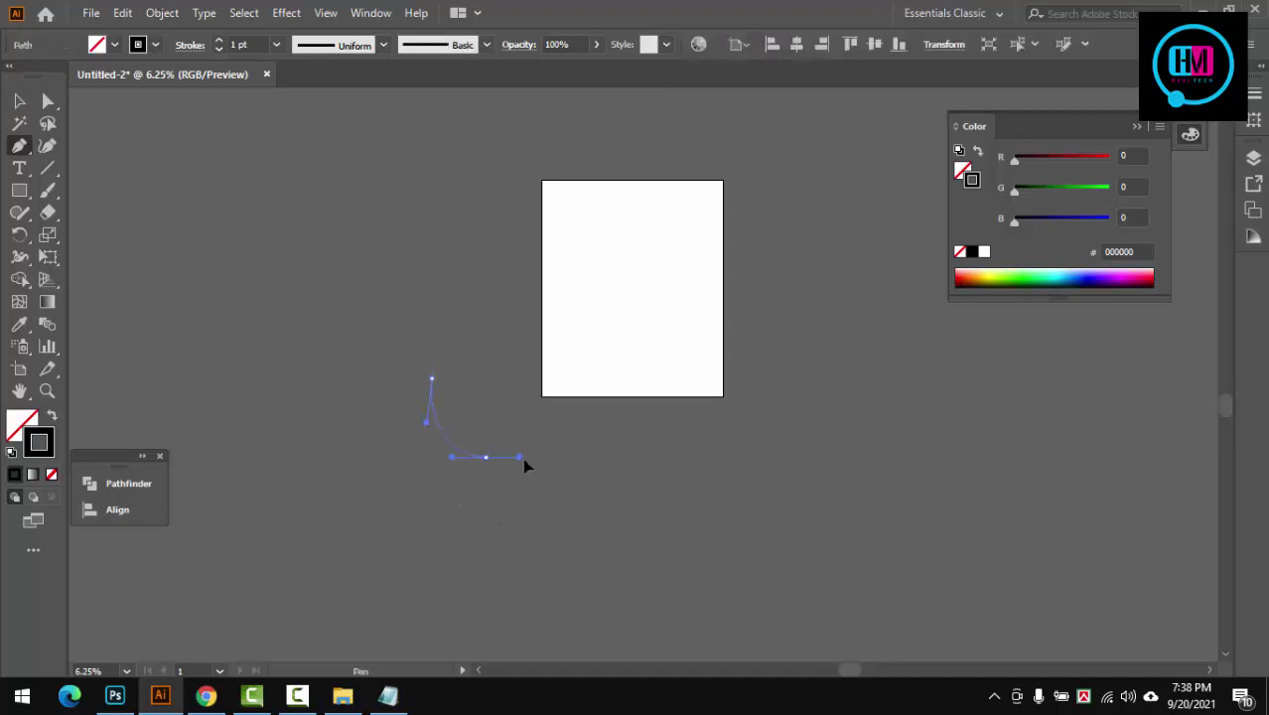
pyautogui.moveTo(524, 461); pyautogui.dragTo(509, 506)
pyautogui.press('v')
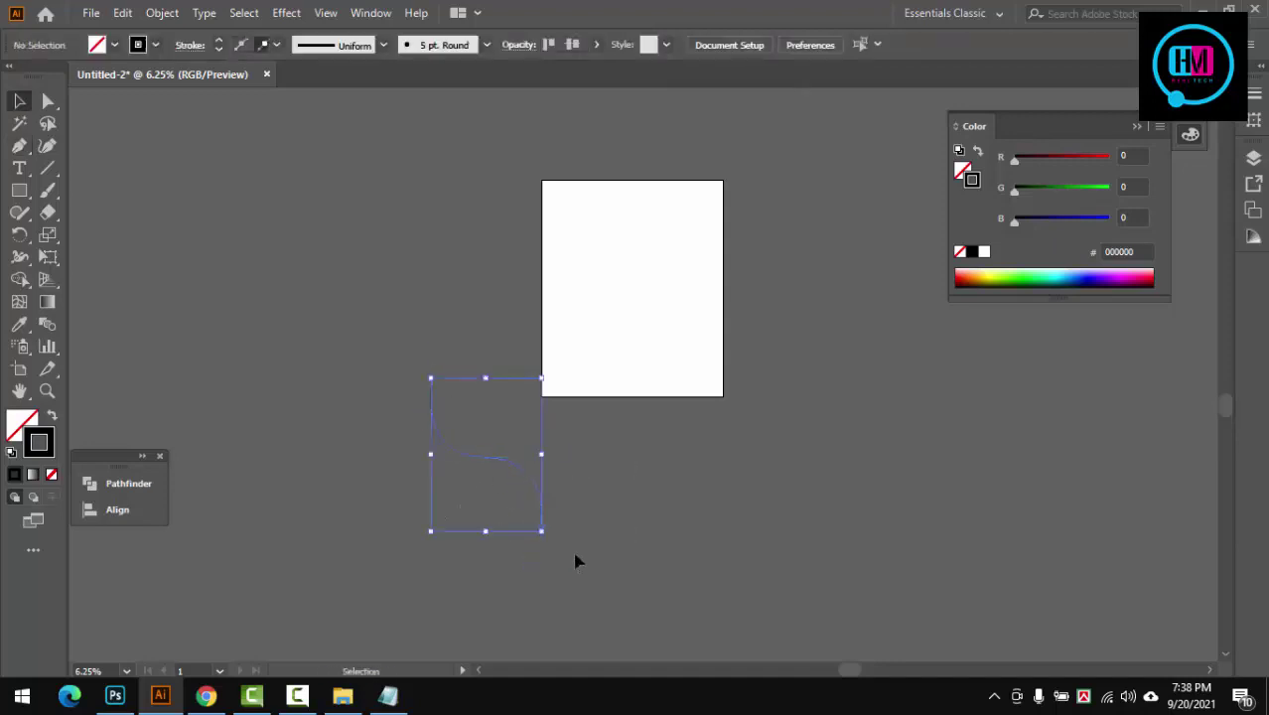
# Step: Give the S-curve a 5 pt stroke and place a copy above-right of the artboard
pyautogui.click(551, 473)
pyautogui.keyDown('alt'); pyautogui.click(523, 455); pyautogui.keyUp('alt')
pyautogui.click(437, 517)
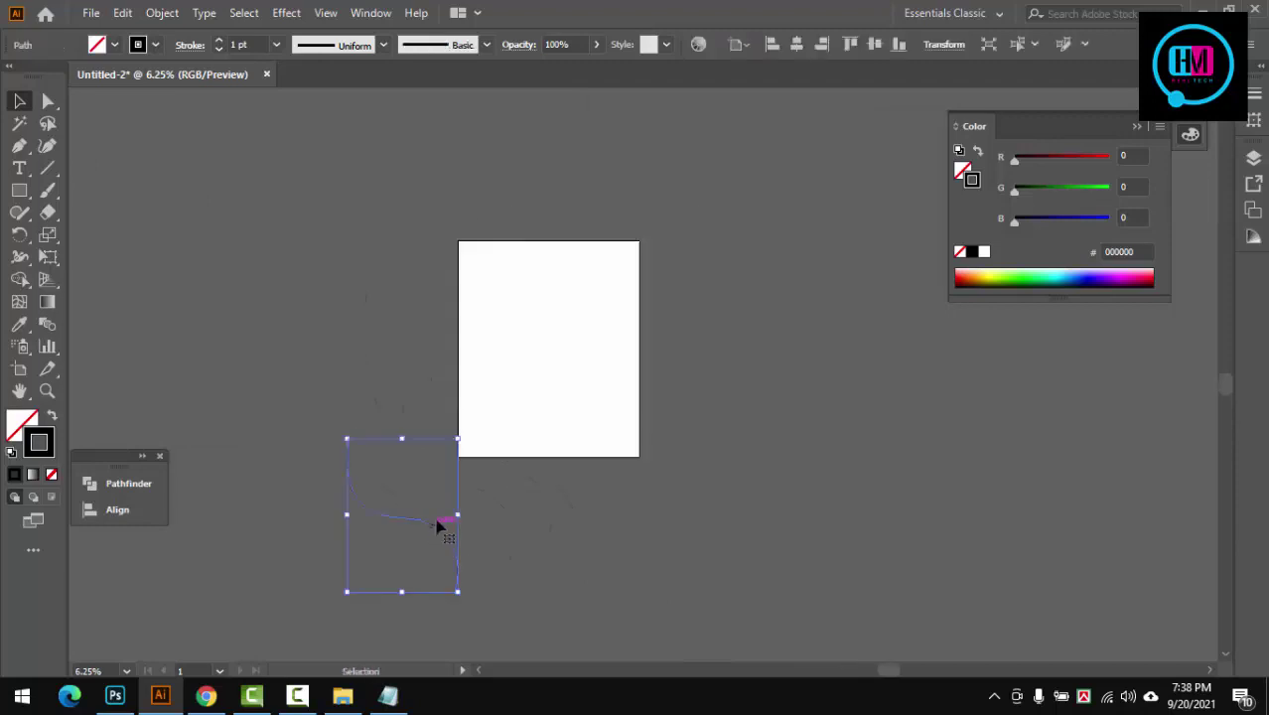
pyautogui.click(412, 490)
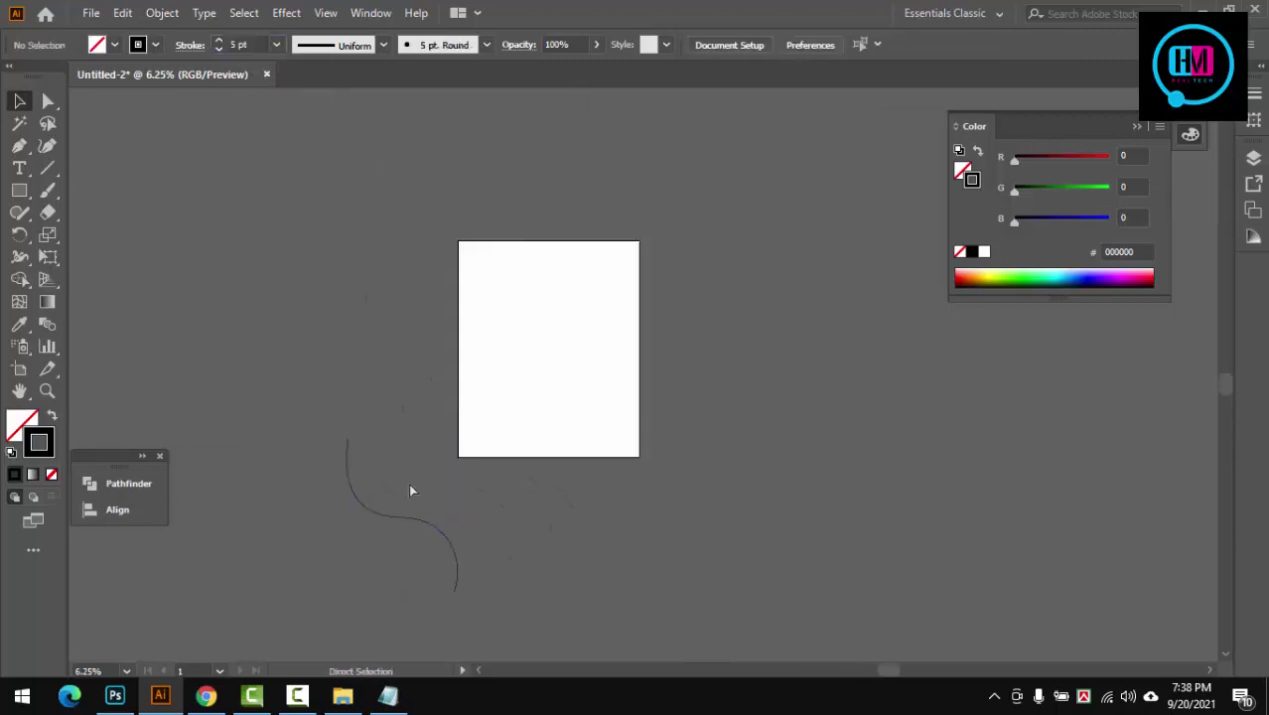
pyautogui.moveTo(581, 357); pyautogui.dragTo(778, 158)
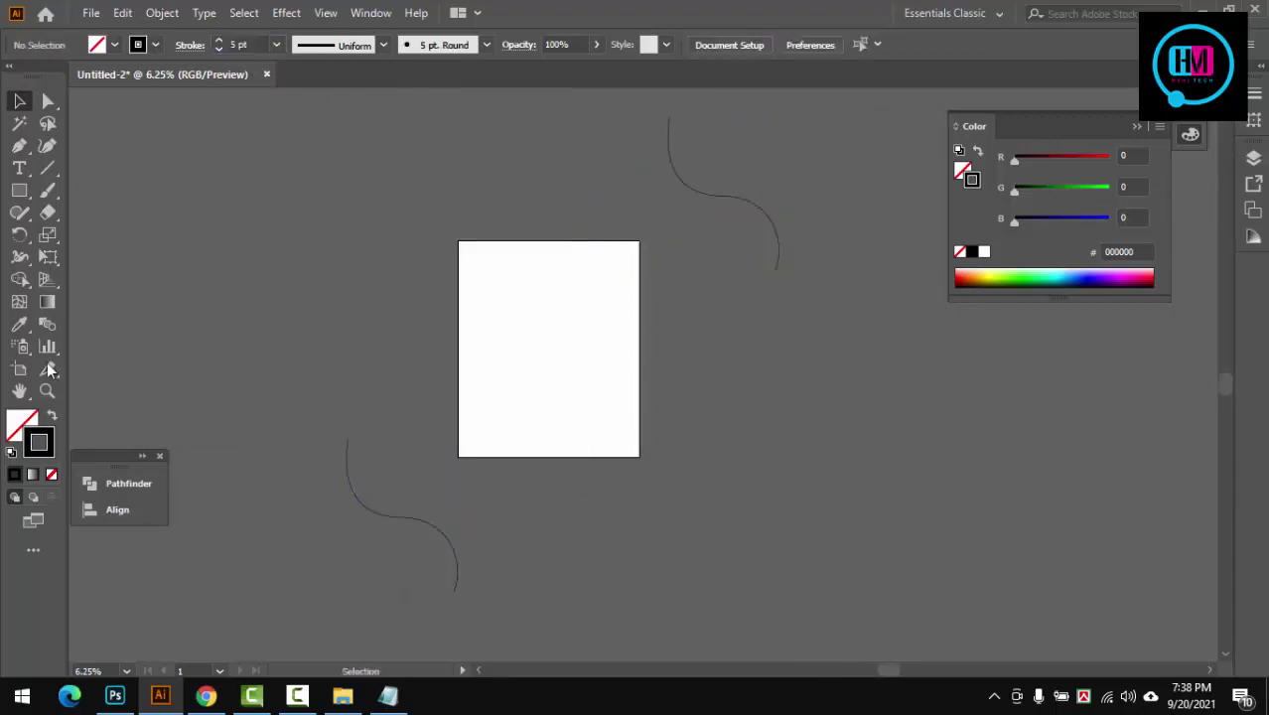
# Step: Blend the two S-curves together using Specified Steps
pyautogui.hotkey('ctrl', 'a')
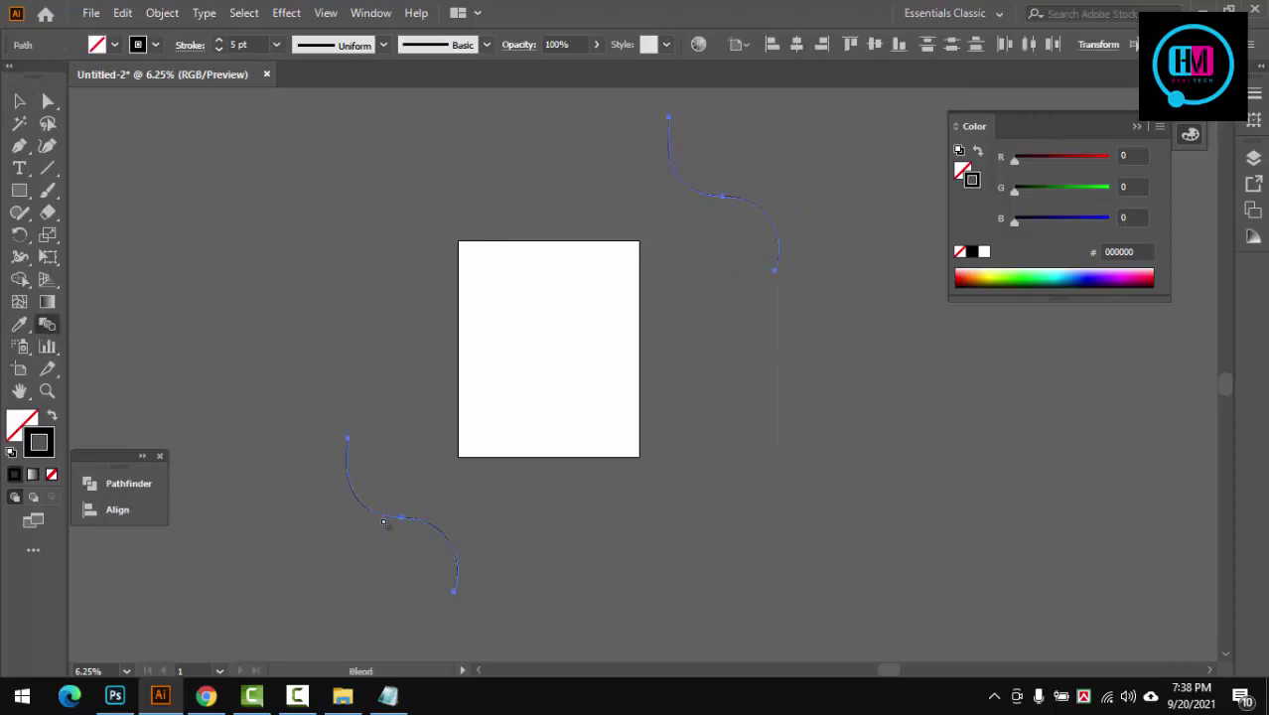
pyautogui.click(911, 377)
pyautogui.keyDown('alt'); pyautogui.click(724, 197); pyautogui.keyUp('alt')
pyautogui.click(912, 292)
pyautogui.click(913, 310)
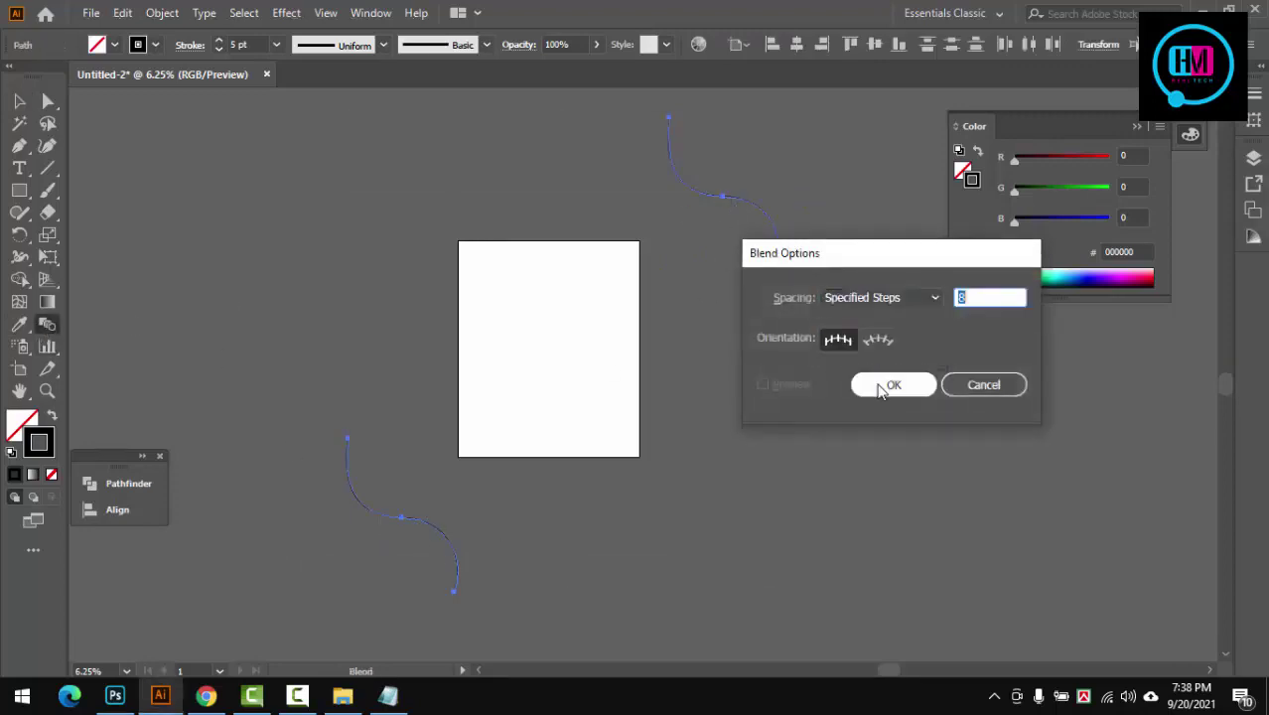
pyautogui.click(884, 382)
# Step: Set the blend to 89 specified steps
pyautogui.keyDown('alt'); pyautogui.click(422, 520); pyautogui.keyUp('alt')
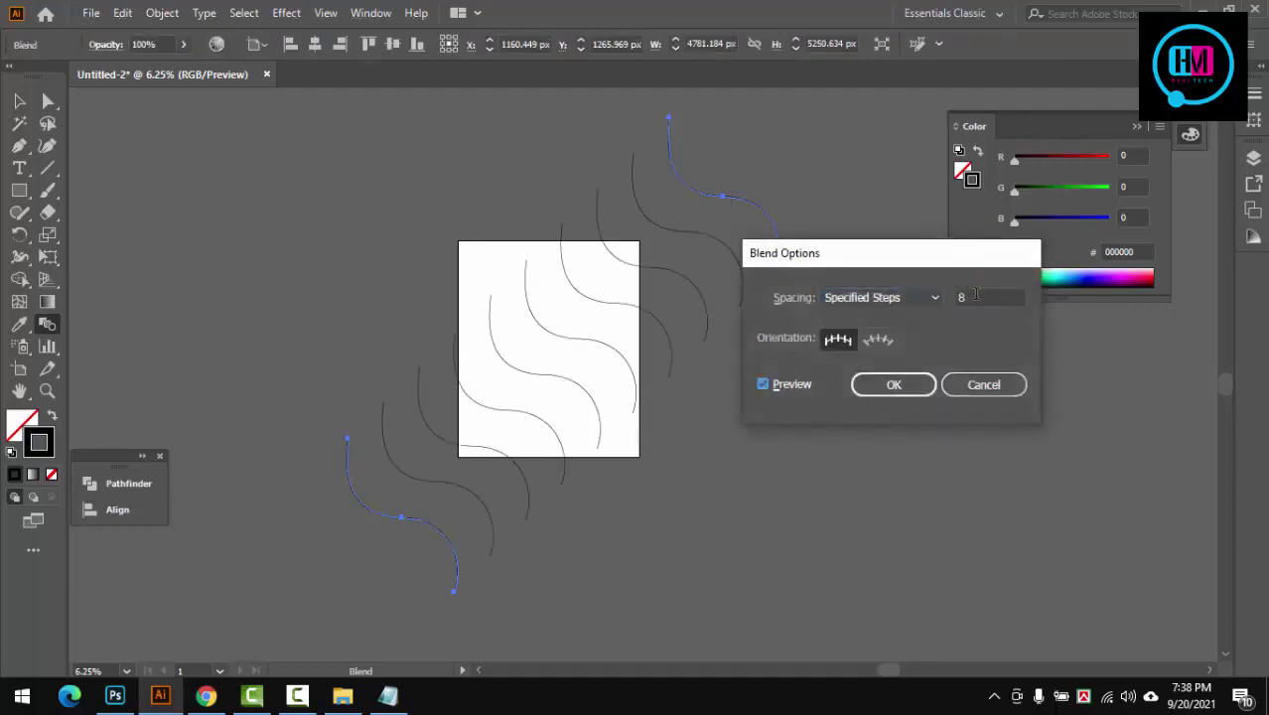
pyautogui.click(976, 296)
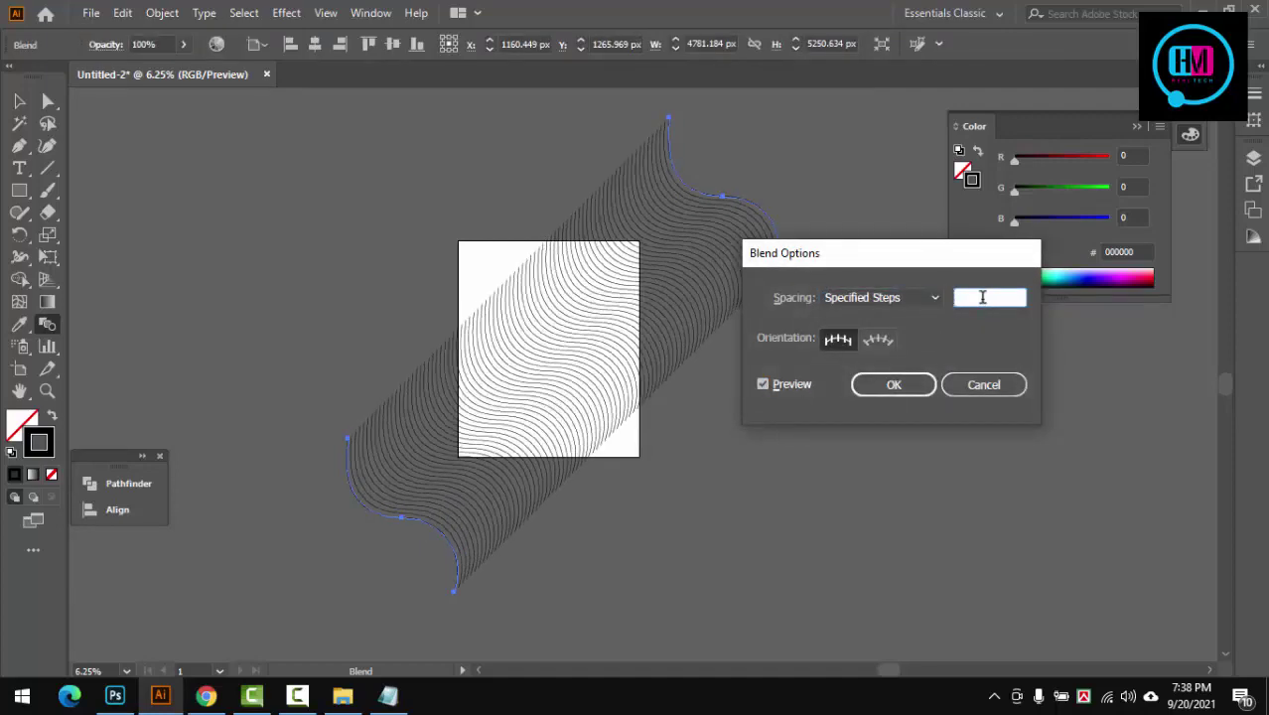
pyautogui.write('89')
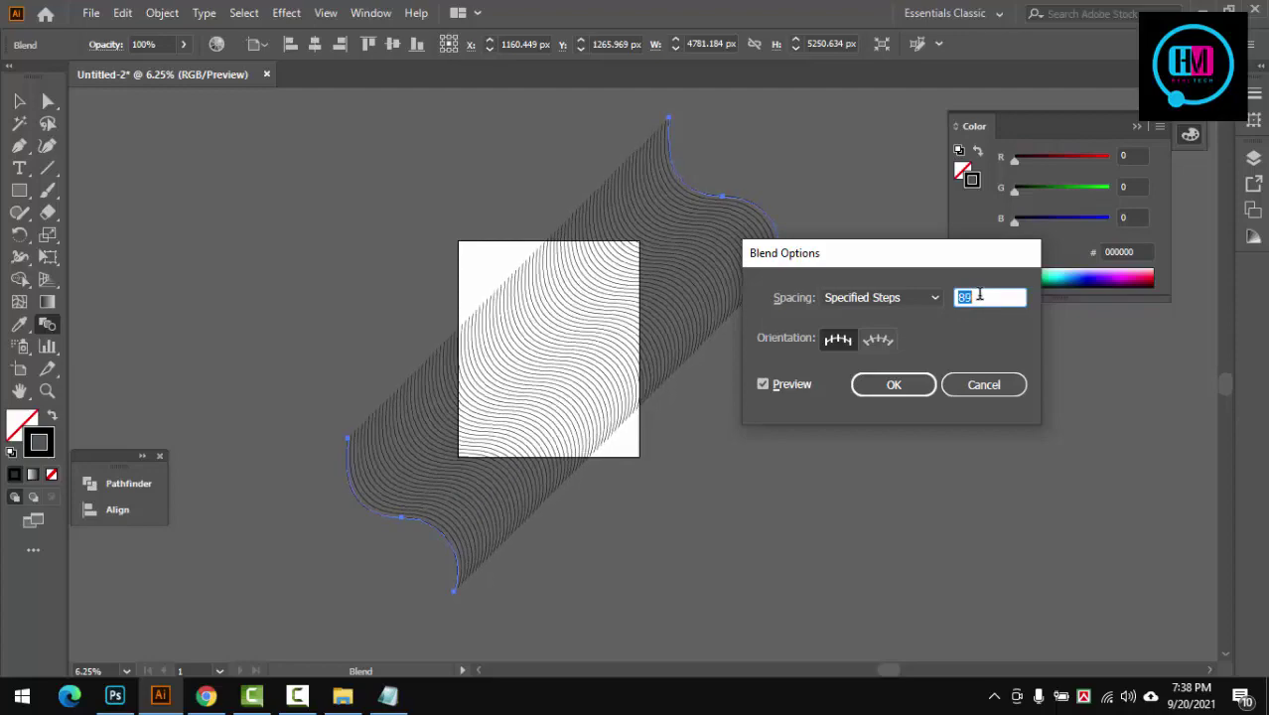
pyautogui.click(922, 390)
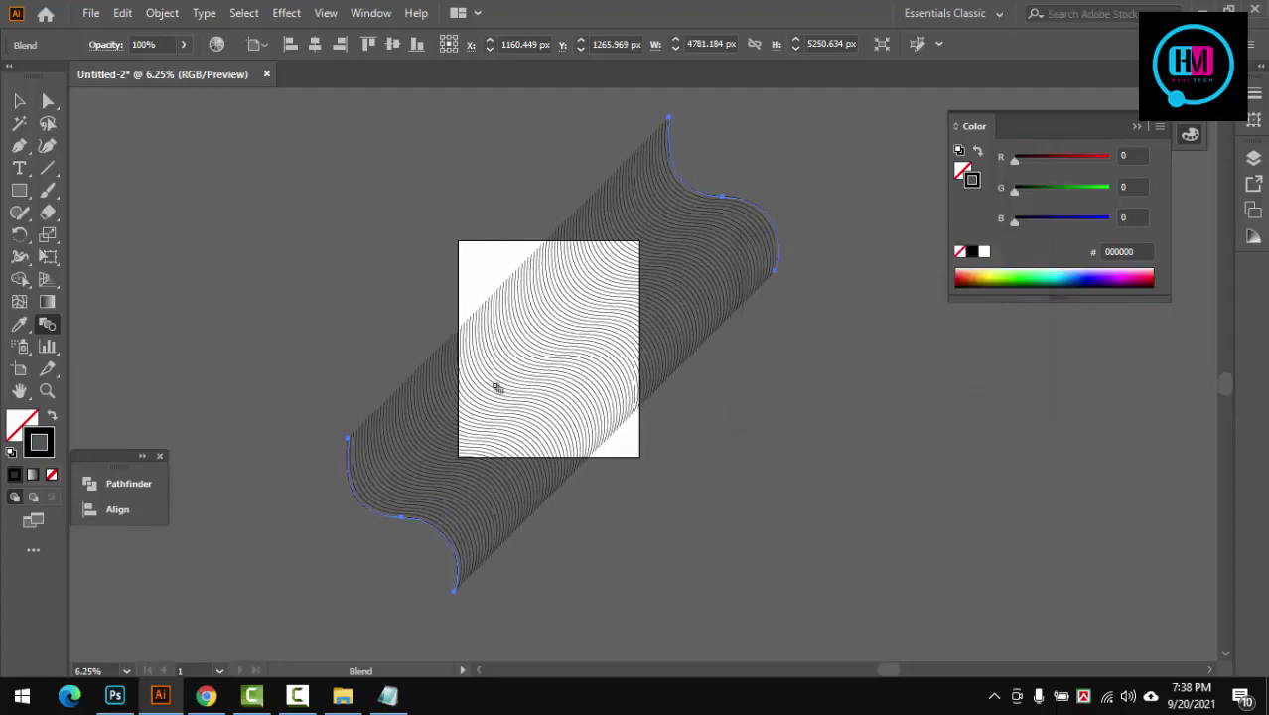
# Step: Zoom in on the pattern and raise the blend to 135 steps
pyautogui.moveTo(650, 381); pyautogui.dragTo(896, 168)
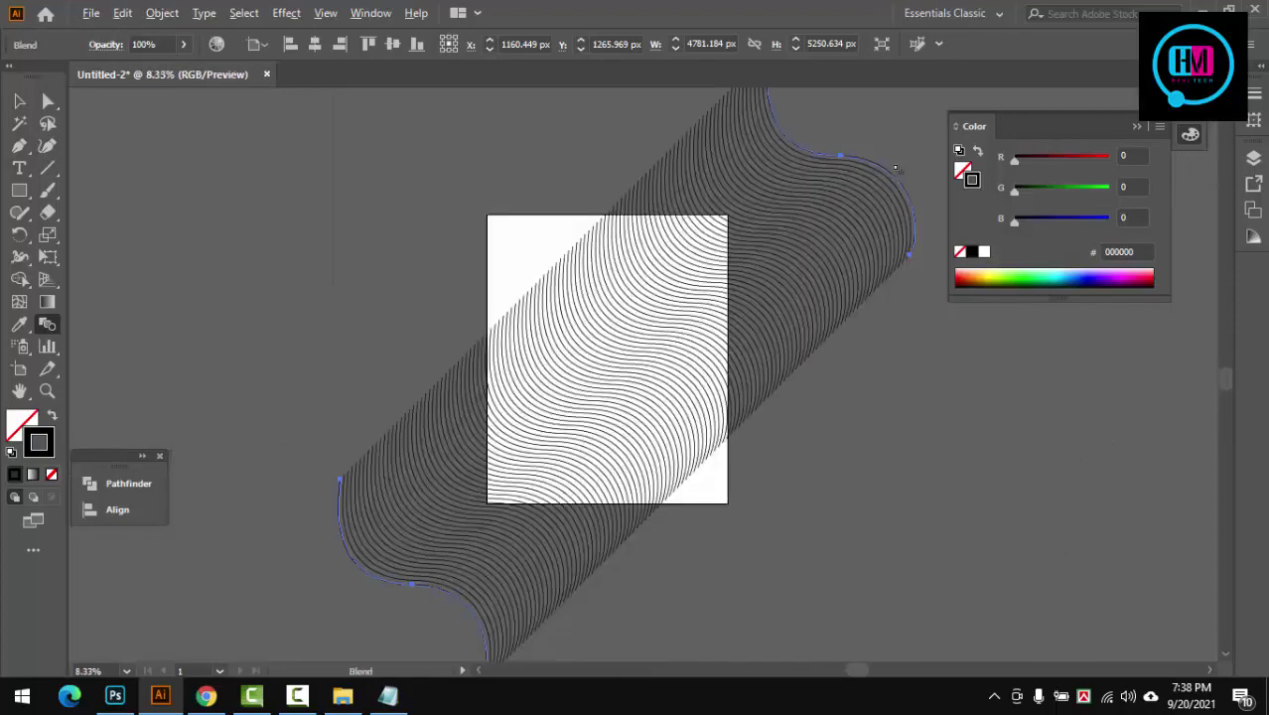
pyautogui.keyDown('alt'); pyautogui.click(897, 169); pyautogui.keyUp('alt')
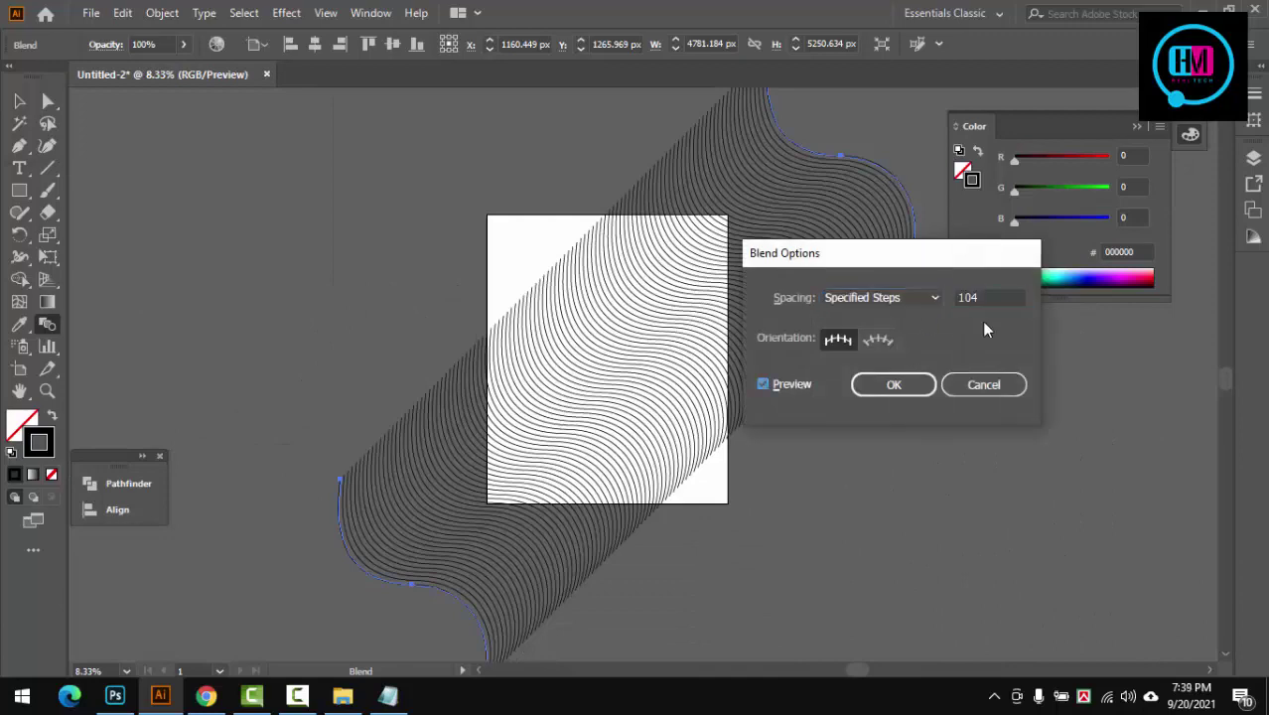
pyautogui.click(983, 297)
pyautogui.press('Up')
pyautogui.press('Up')
pyautogui.press('Up')
pyautogui.press('Up')
pyautogui.press('Up')
pyautogui.press('Up')
pyautogui.press('Up')
pyautogui.press('Up')
pyautogui.press('Up')
pyautogui.press('Up')
pyautogui.press('Up')
pyautogui.press('Up')
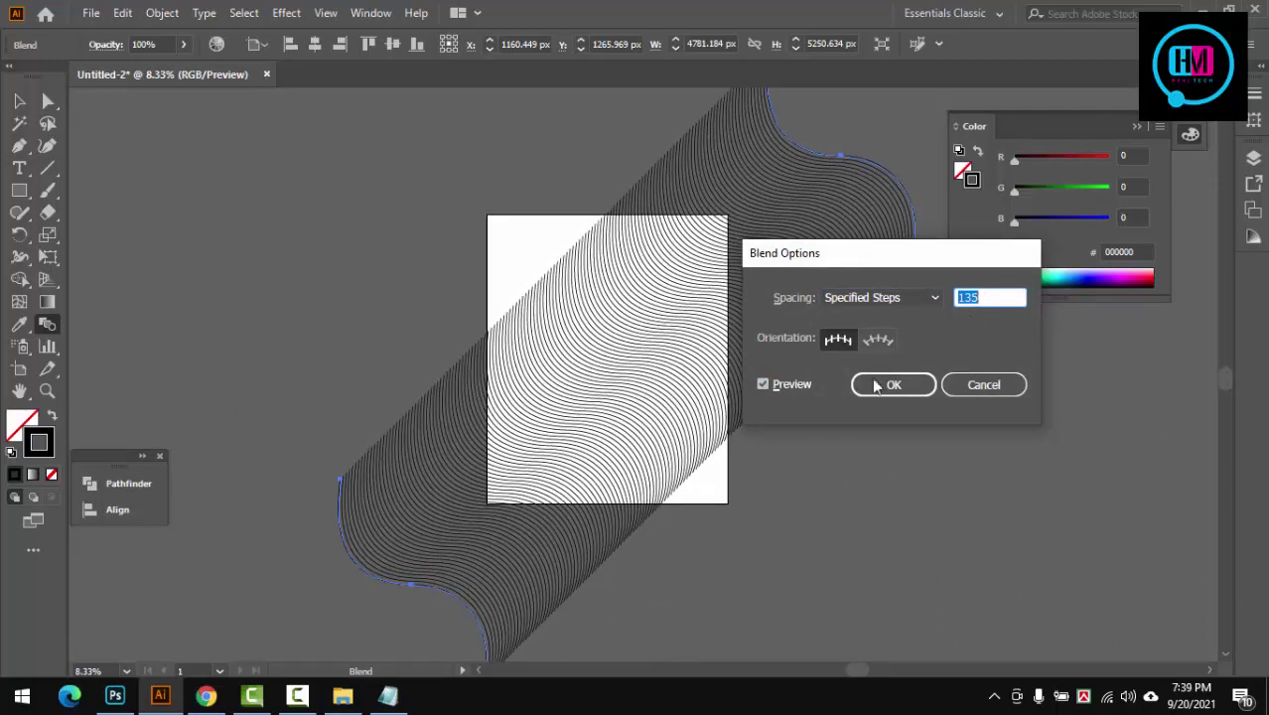
pyautogui.click(874, 385)
# Step: Return to Illustrator, select the wavy-line blend, and adjust the zoom to view it
pyautogui.click(127, 695)
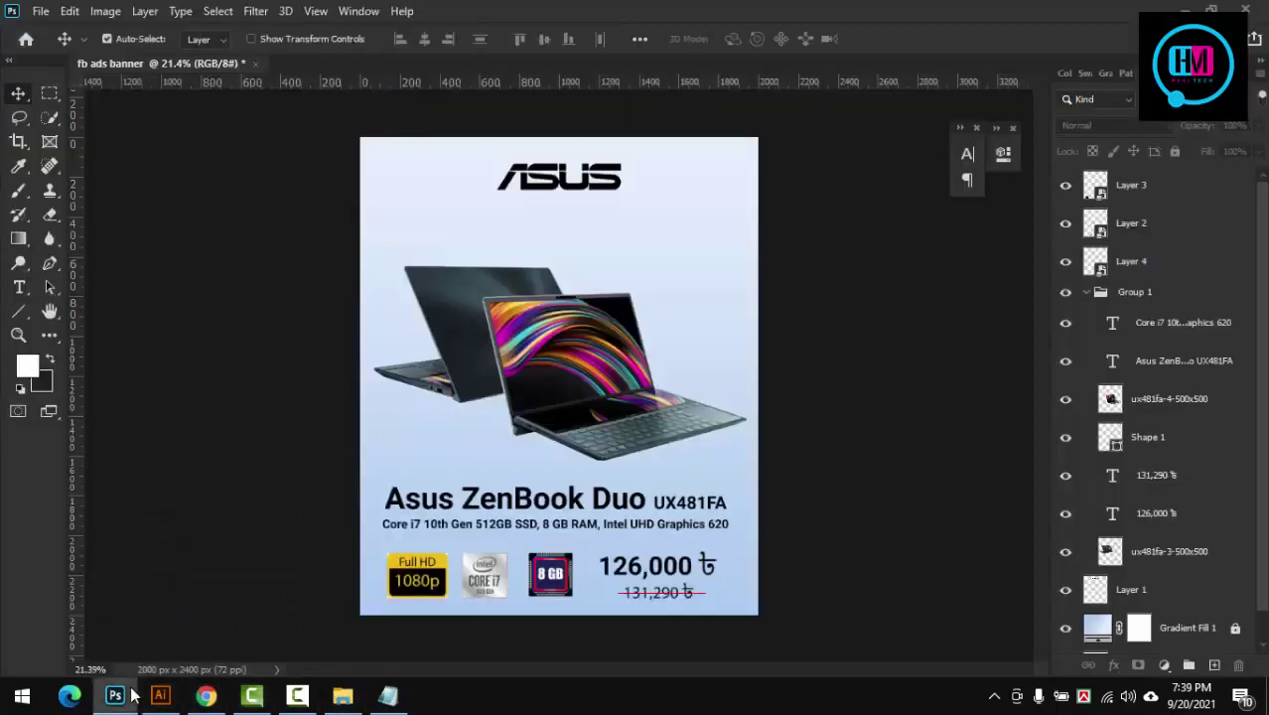
pyautogui.click(122, 692)
pyautogui.scroll(5, 682, 484)
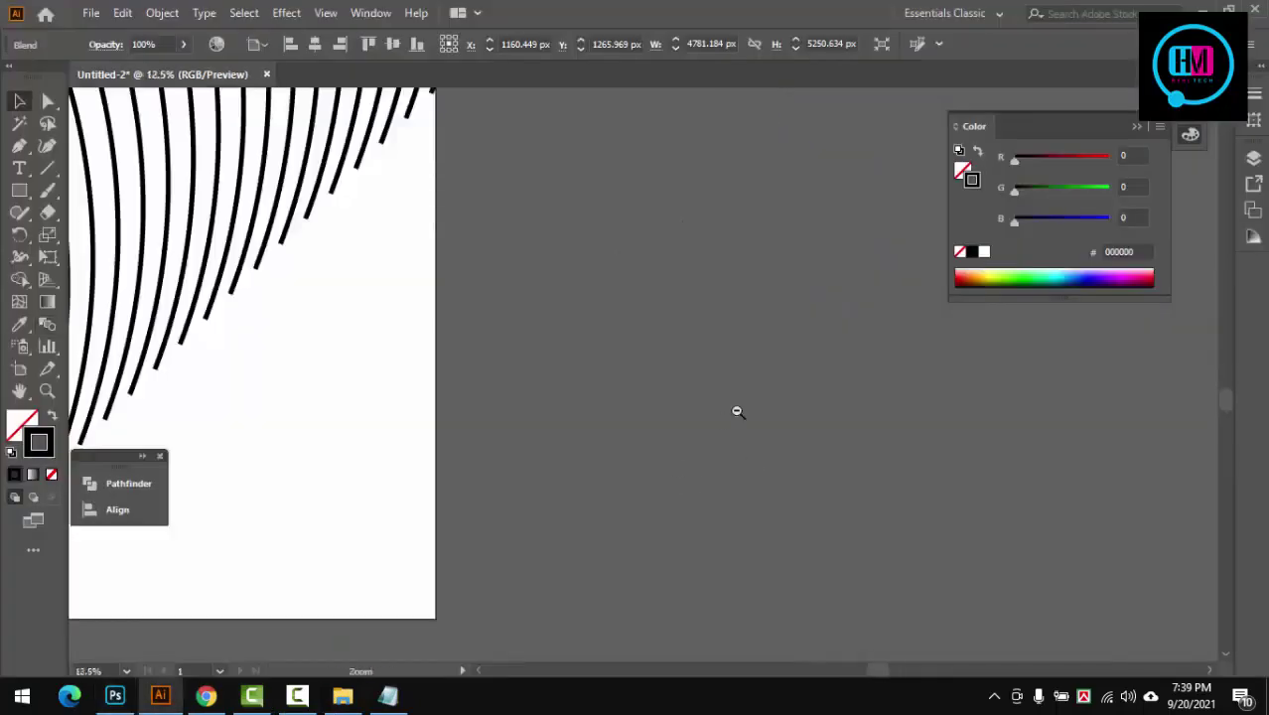
pyautogui.scroll(-10, 736, 411)
pyautogui.moveTo(512, 219); pyautogui.dragTo(845, 570)
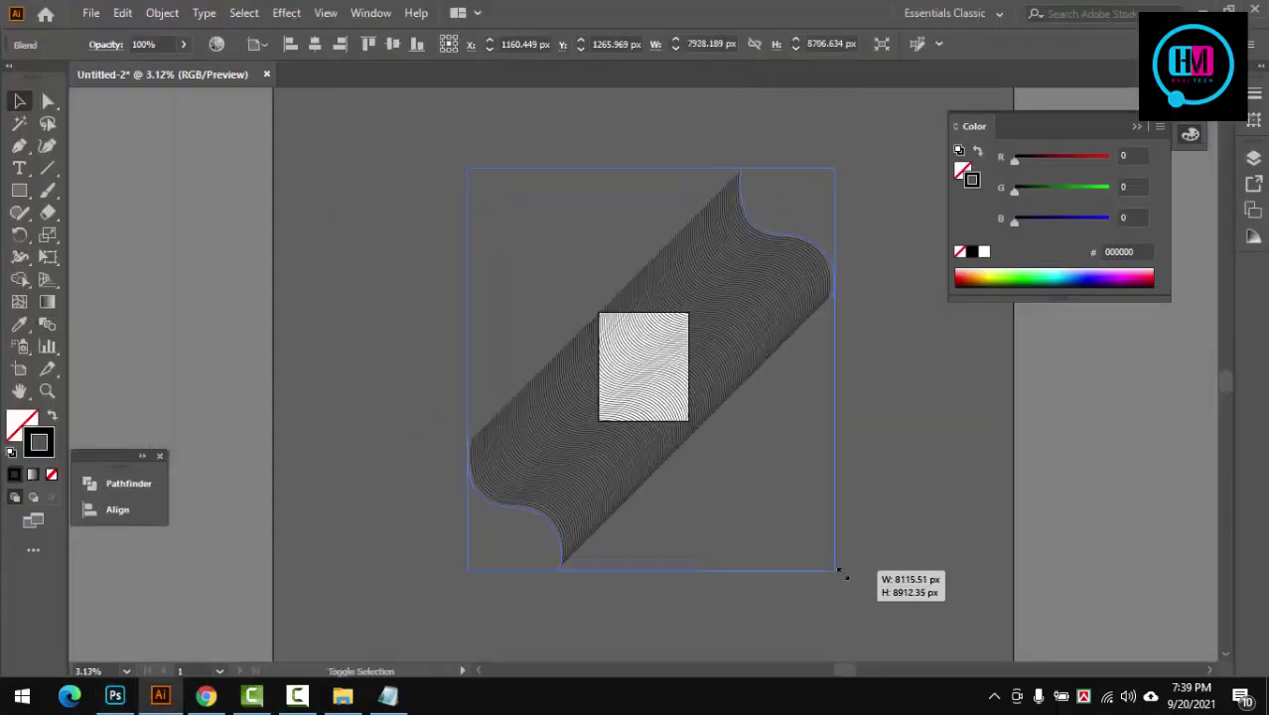
pyautogui.hotkey('ctrl', 'shift', 'a')
pyautogui.moveTo(643, 358); pyautogui.dragTo(742, 369)
pyautogui.scroll(-2, 741, 368)
pyautogui.hotkey('ctrl', 'z')
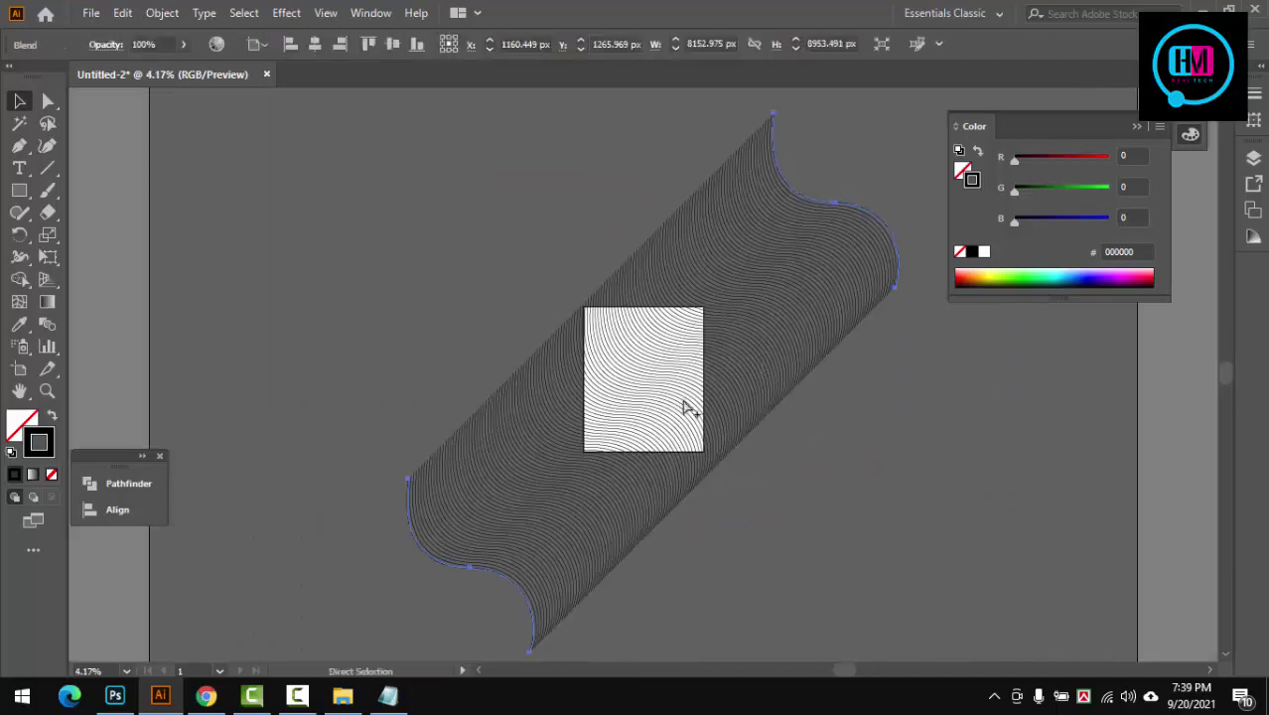
pyautogui.scroll(2, 688, 405)
pyautogui.scroll(-2, 660, 387)
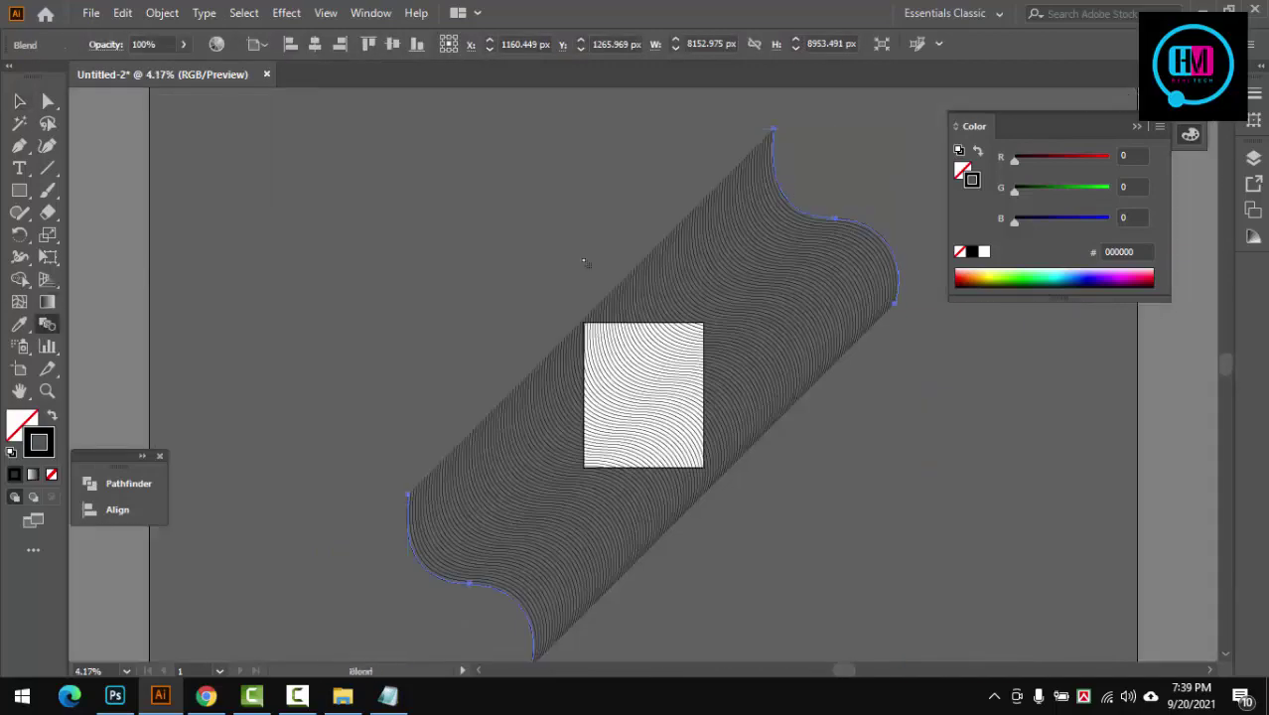
# Step: Reopen the blend step settings, confirm them, and deselect the blend
pyautogui.press('Return')
pyautogui.doubleClick(968, 297)
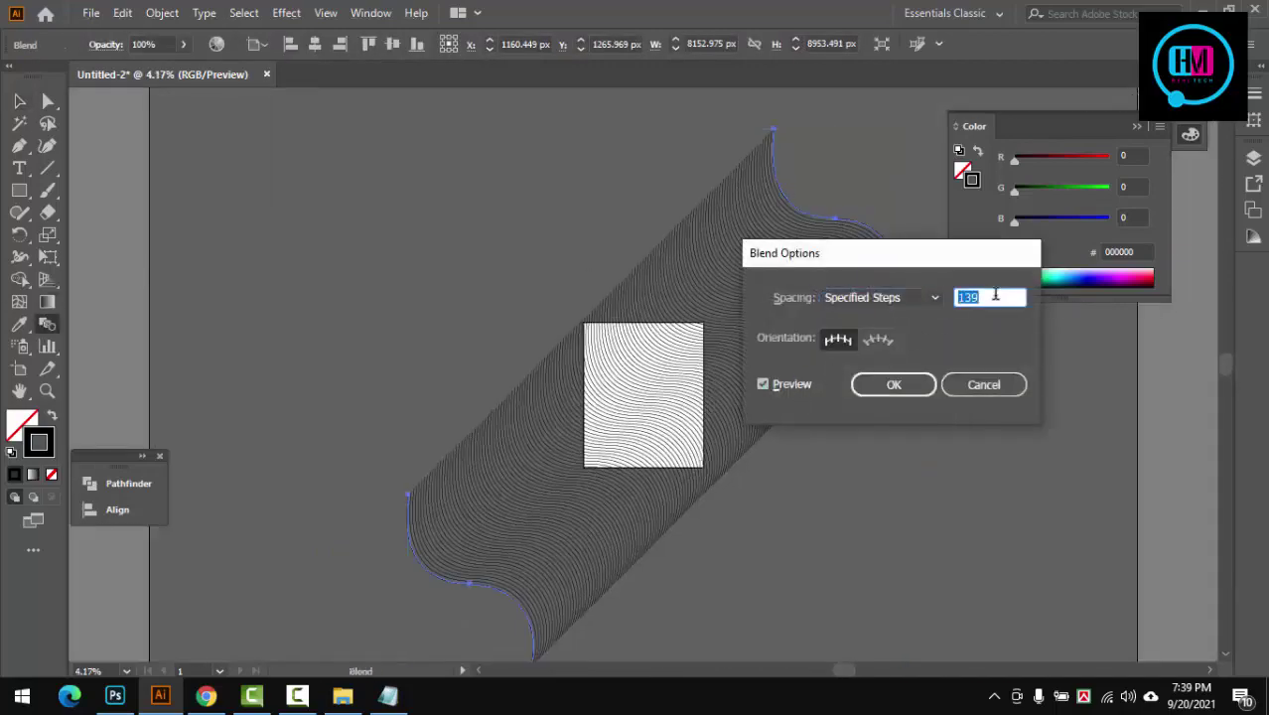
pyautogui.click(893, 384)
pyautogui.press('v')
pyautogui.hotkey('ctrl', 'shift', 'a')
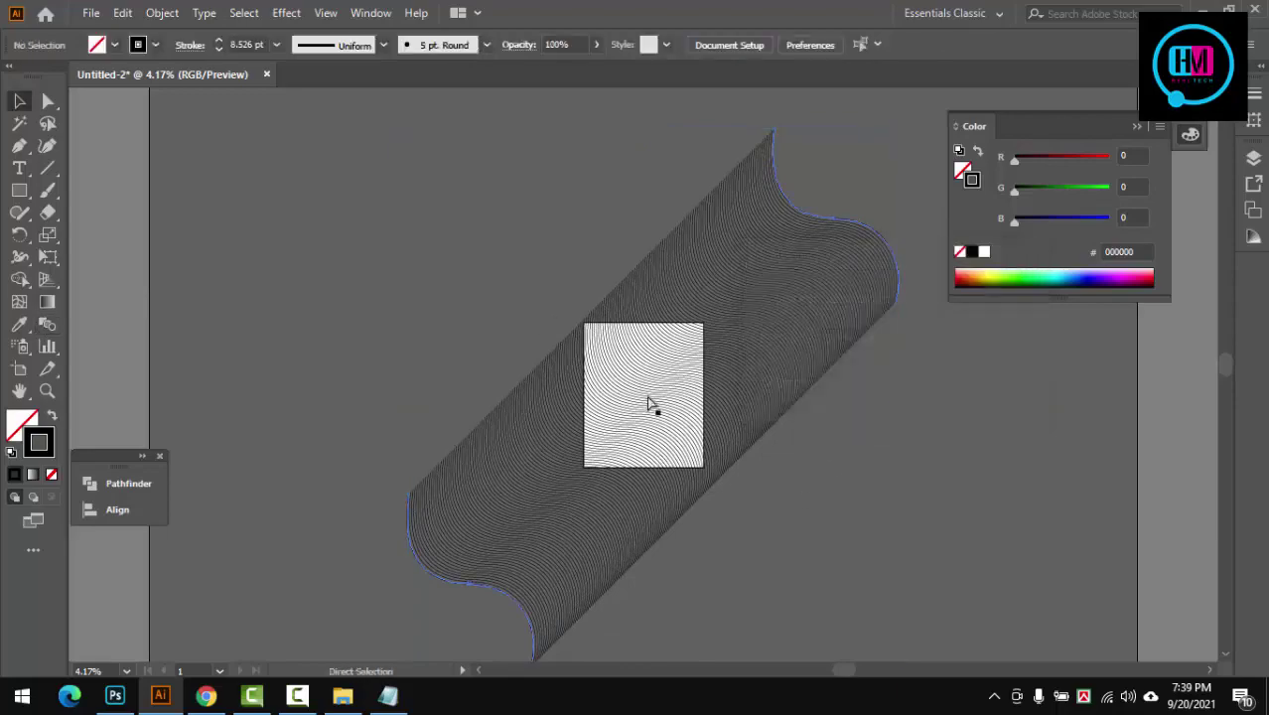
pyautogui.scroll(3, 668, 403)
pyautogui.scroll(1, 668, 402)
pyautogui.scroll(-2, 668, 402)
pyautogui.scroll(2, 670, 401)
# Step: Reselect the blend and raise its specified steps, entering 300
pyautogui.click(683, 394)
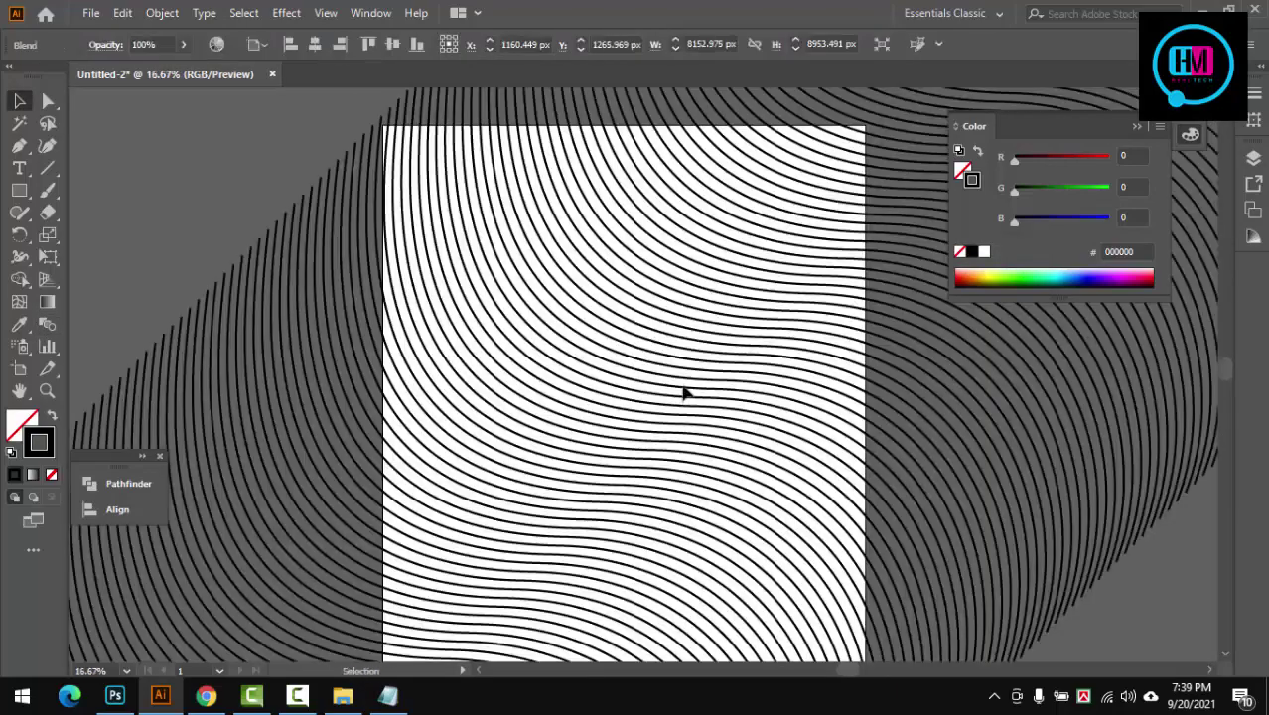
pyautogui.scroll(-4, 376, 263)
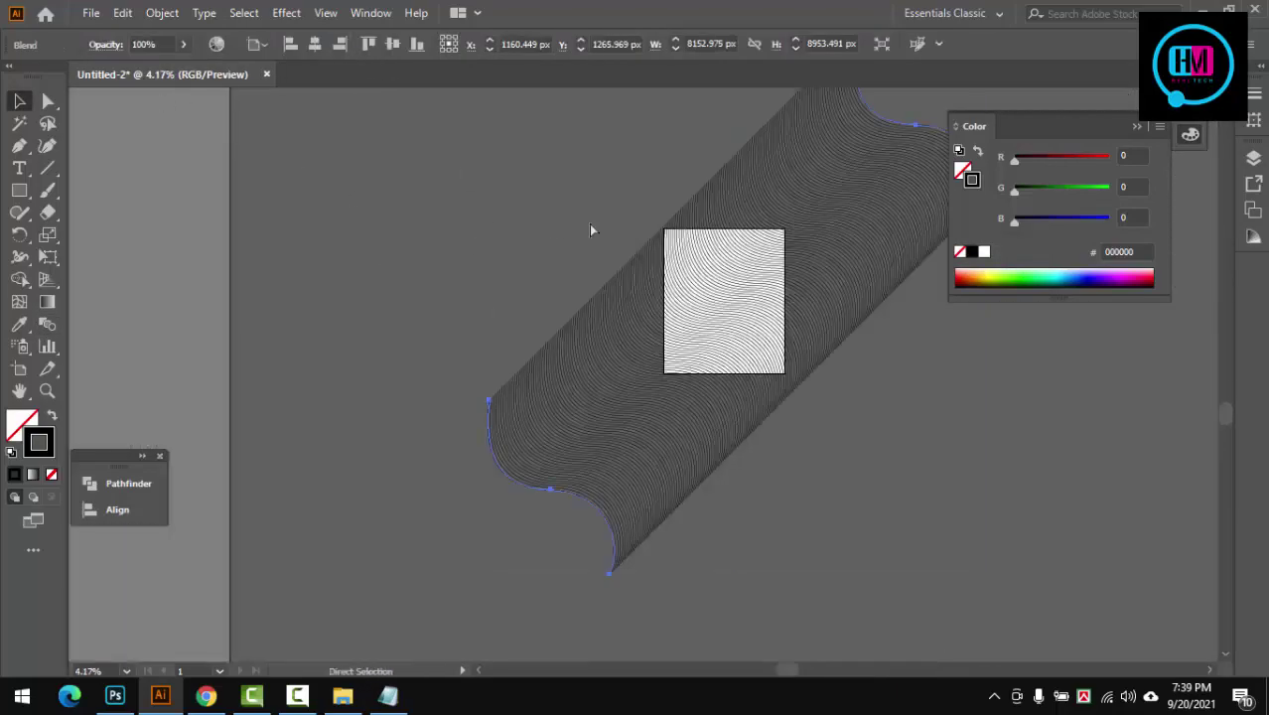
pyautogui.press('v')
pyautogui.doubleClick(48, 325)
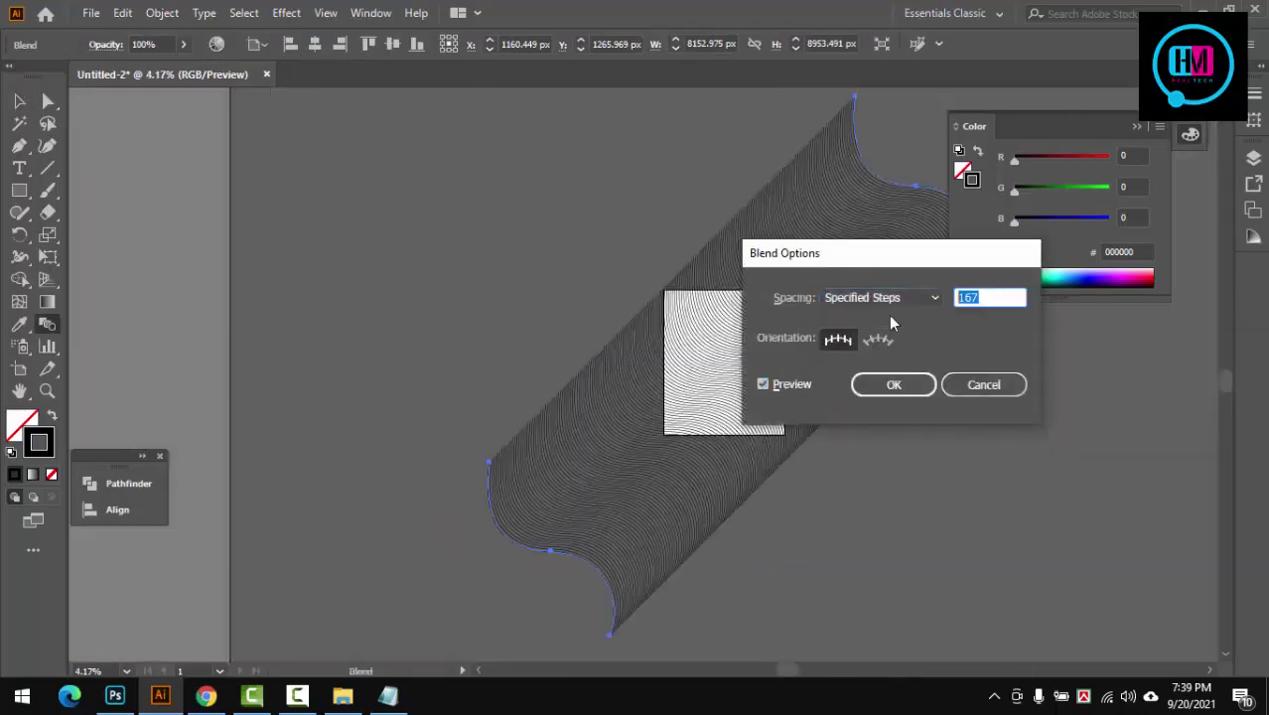
pyautogui.write('300')
pyautogui.press('Return')
# Step: Expand the wavy-line blend into separate curved lines
pyautogui.press('v')
pyautogui.scroll(3, 750, 389)
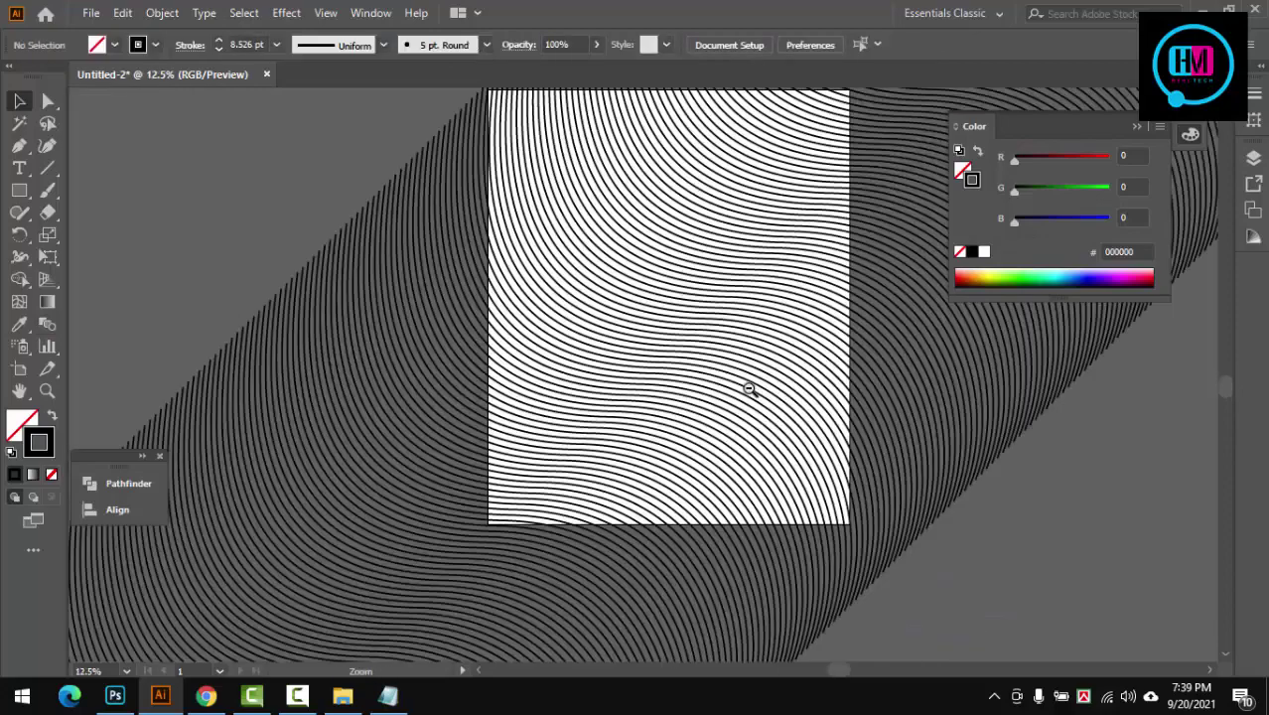
pyautogui.keyDown('alt'); pyautogui.click(749, 389); pyautogui.keyUp('alt')
pyautogui.click(637, 360)
pyautogui.click(162, 12)
pyautogui.click(270, 225)
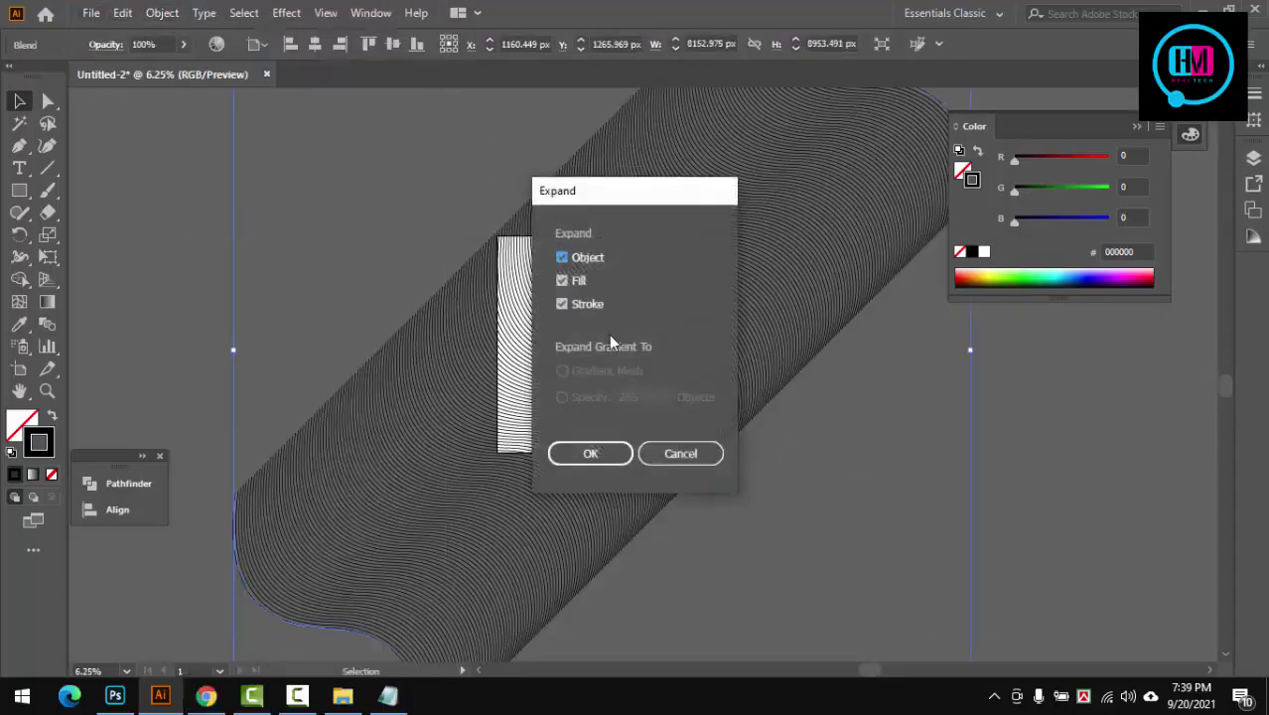
pyautogui.click(592, 454)
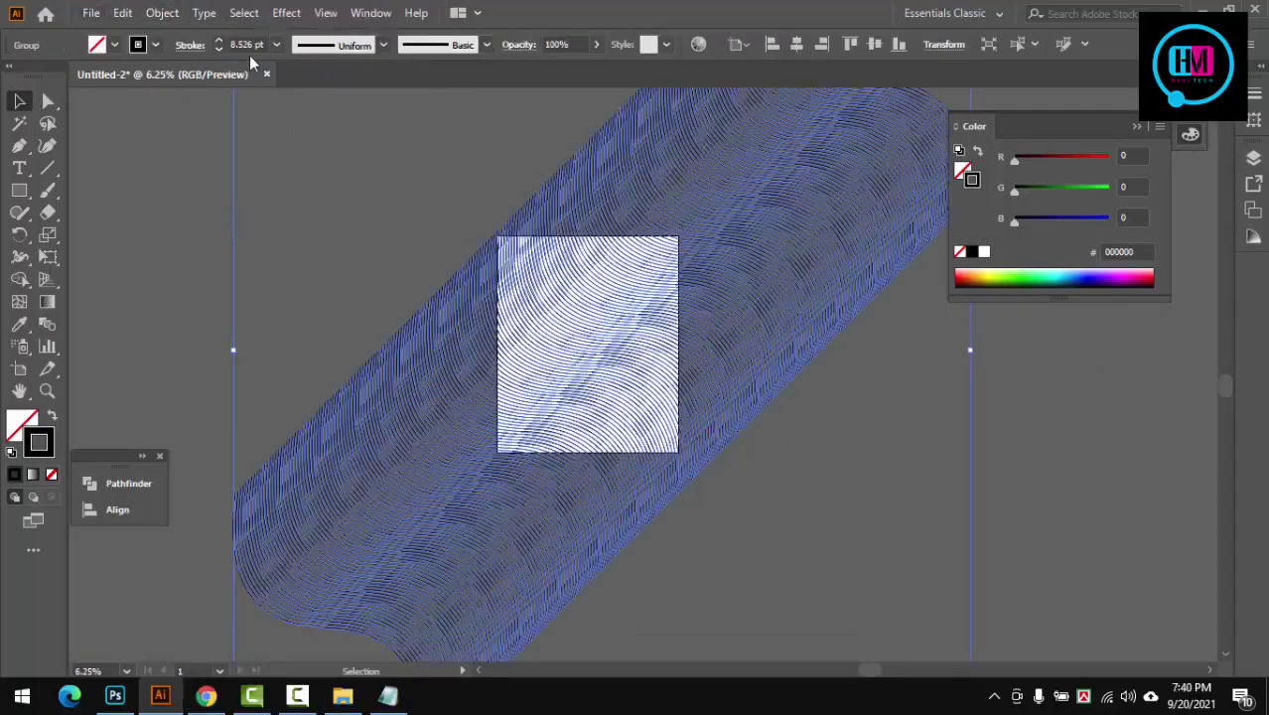
# Step: Try 5 pt and then 3 pt stroke weights on the wavy lines
pyautogui.write('5')
pyautogui.press('Return')
pyautogui.click(657, 397)
pyautogui.scroll(5, 589, 352)
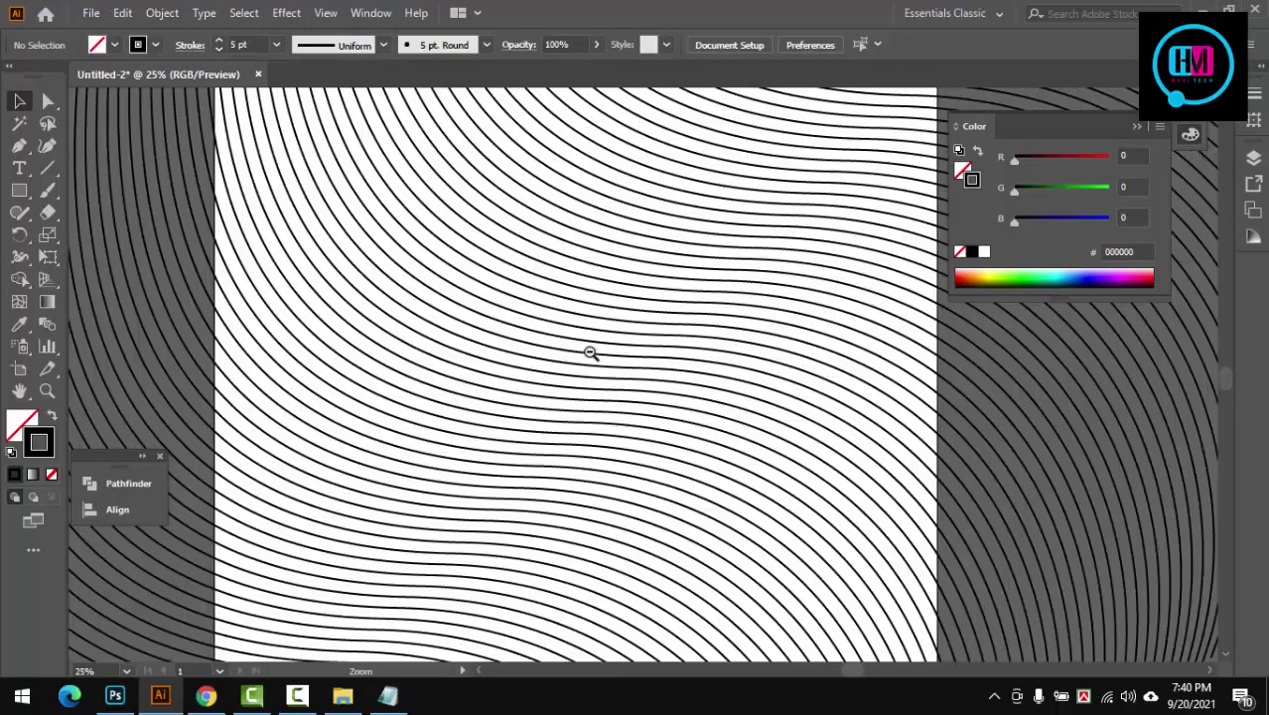
pyautogui.scroll(-4, 591, 349)
pyautogui.click(589, 352)
pyautogui.scroll(-1, 589, 352)
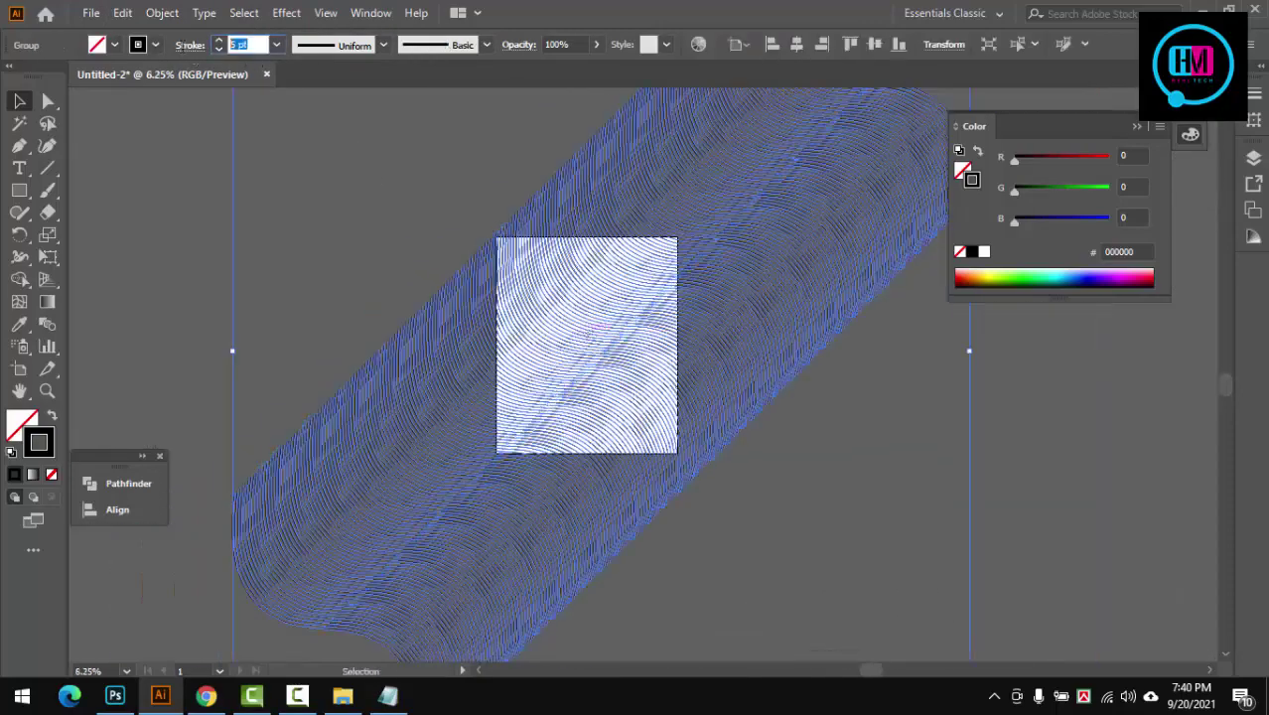
pyautogui.write('1')
pyautogui.press('Return')
# Step: Set the wavy lines' stroke weight to 4 pt
pyautogui.click(353, 178)
pyautogui.scroll(2, 636, 416)
pyautogui.scroll(-2, 523, 331)
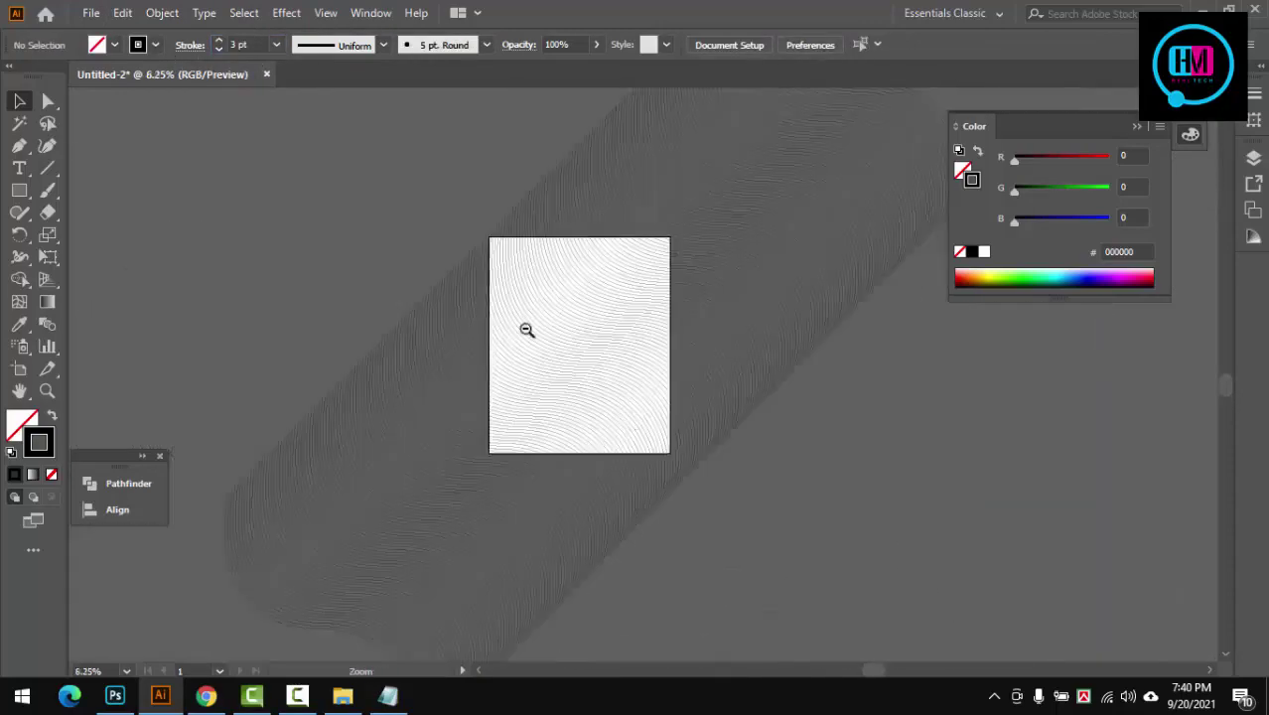
pyautogui.click(502, 372)
pyautogui.write('4')
pyautogui.press('Return')
pyautogui.click(645, 444)
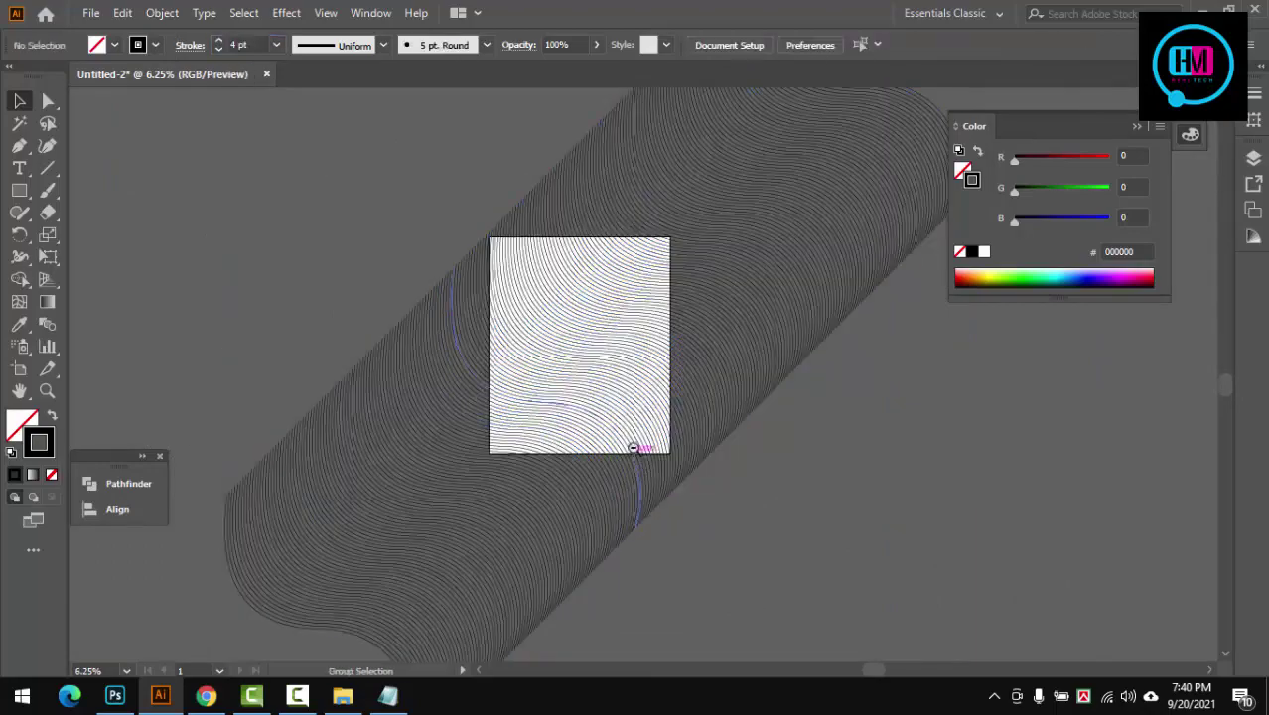
# Step: Expand the 4 pt line strokes into solid filled shapes
pyautogui.scroll(1, 617, 410)
pyautogui.click(515, 363)
pyautogui.click(162, 12)
pyautogui.click(178, 185)
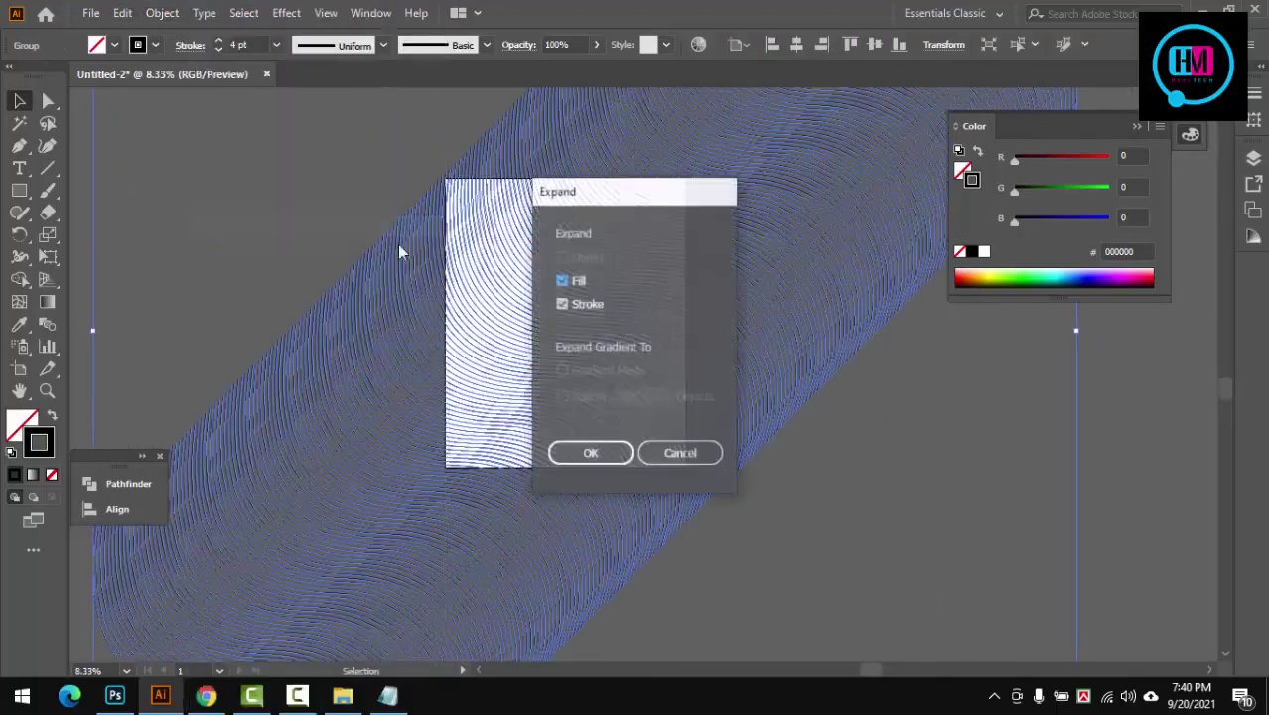
pyautogui.click(595, 454)
pyautogui.click(804, 510)
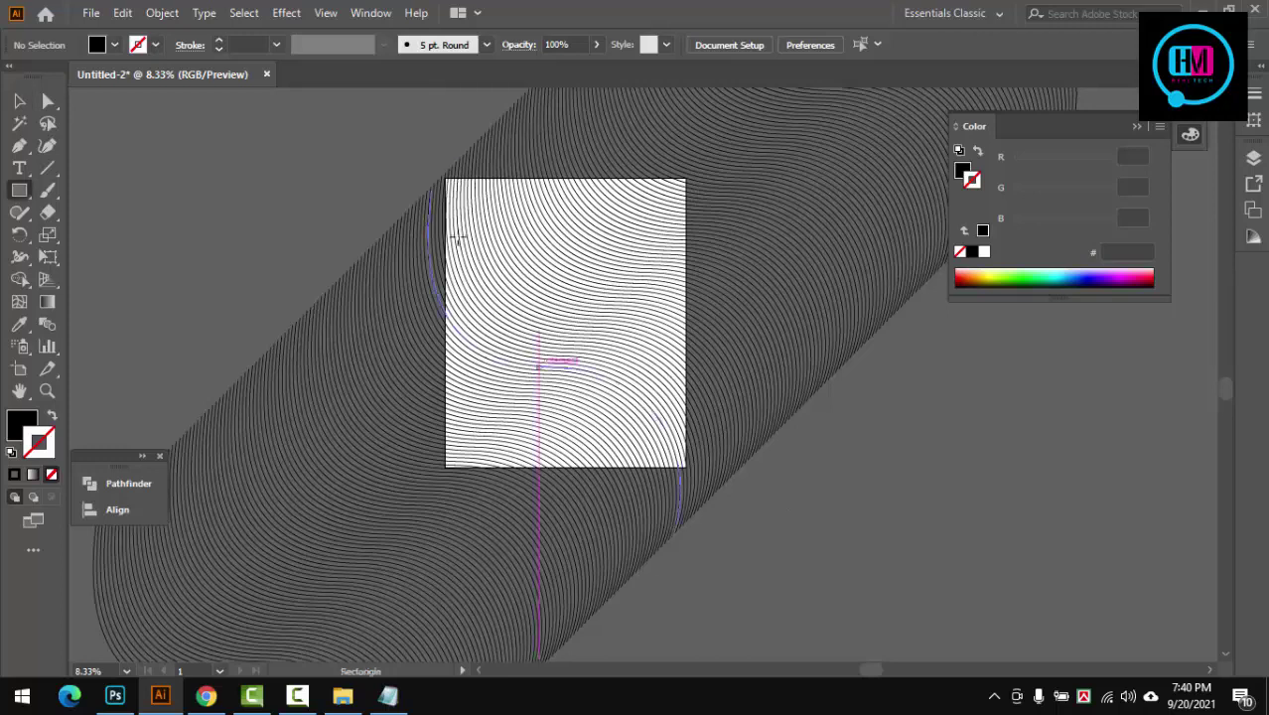
# Step: Create a 2000 × 2400 px rectangle
pyautogui.click(257, 166)
pyautogui.write('2000')
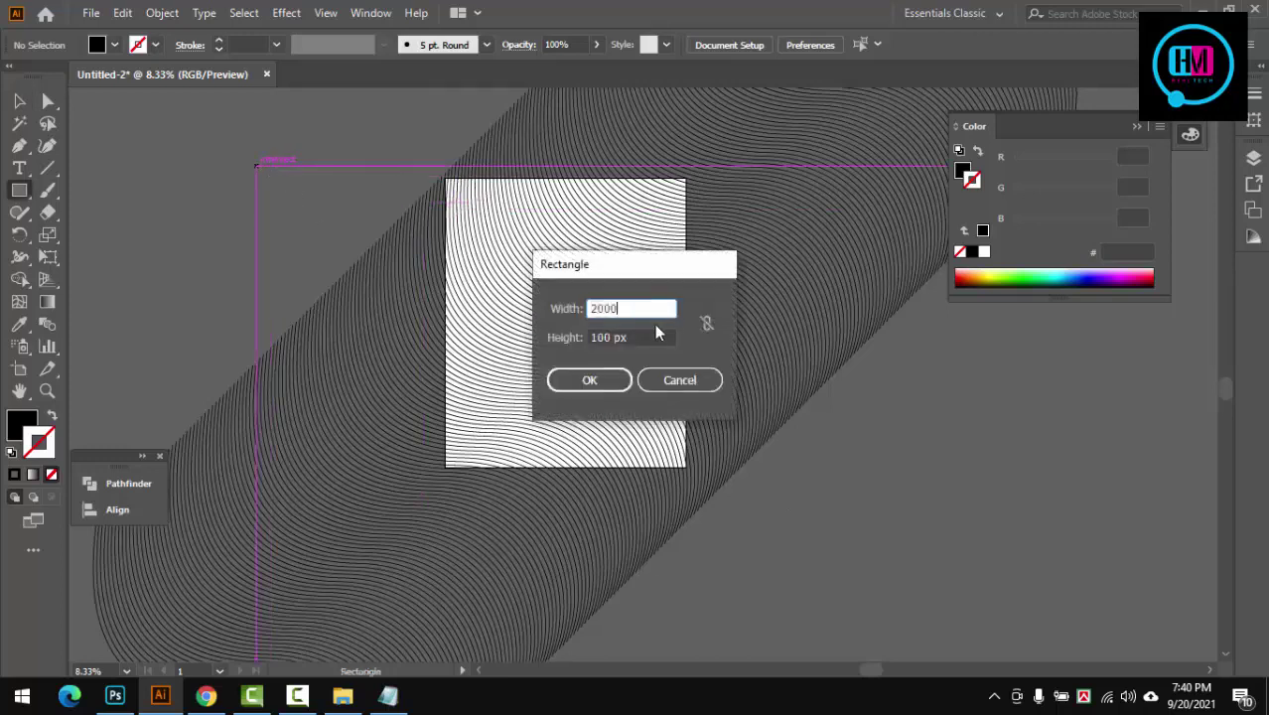
pyautogui.press('Tab')
pyautogui.write('2400')
pyautogui.press('Return')
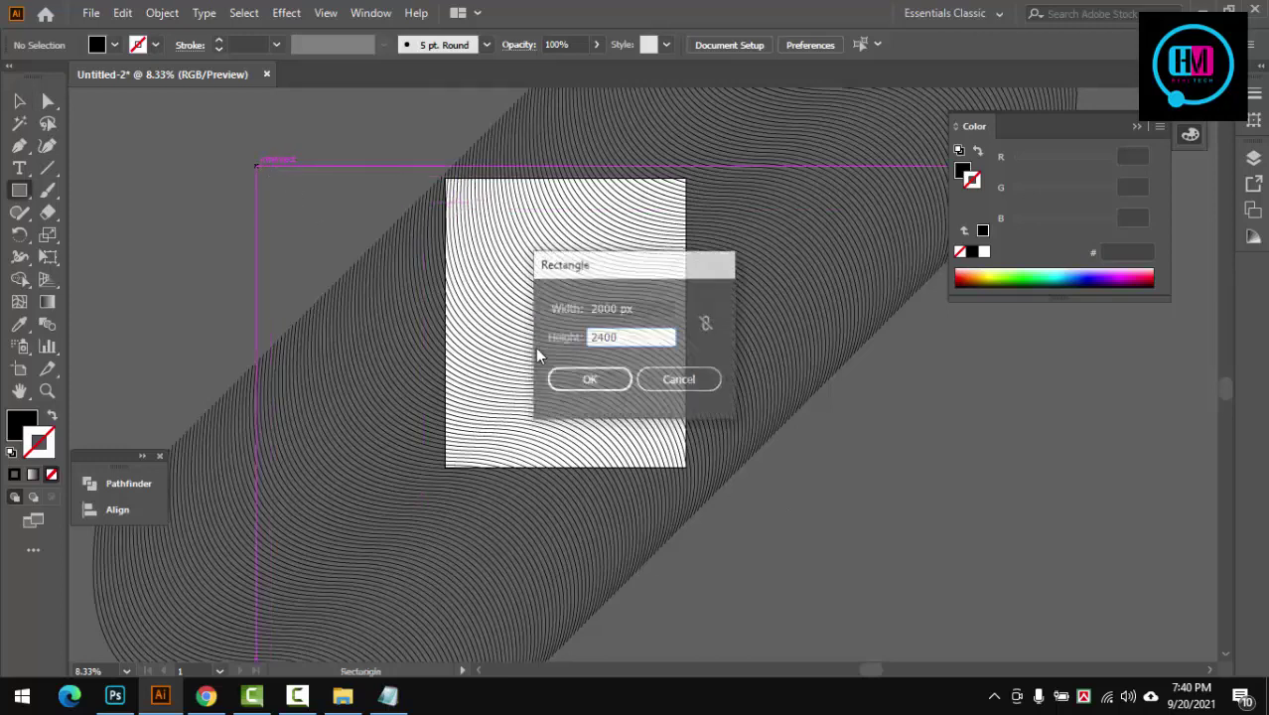
# Step: Fill the rectangle blue (0000F7) and center it horizontally and vertically on the artboard
pyautogui.press('v')
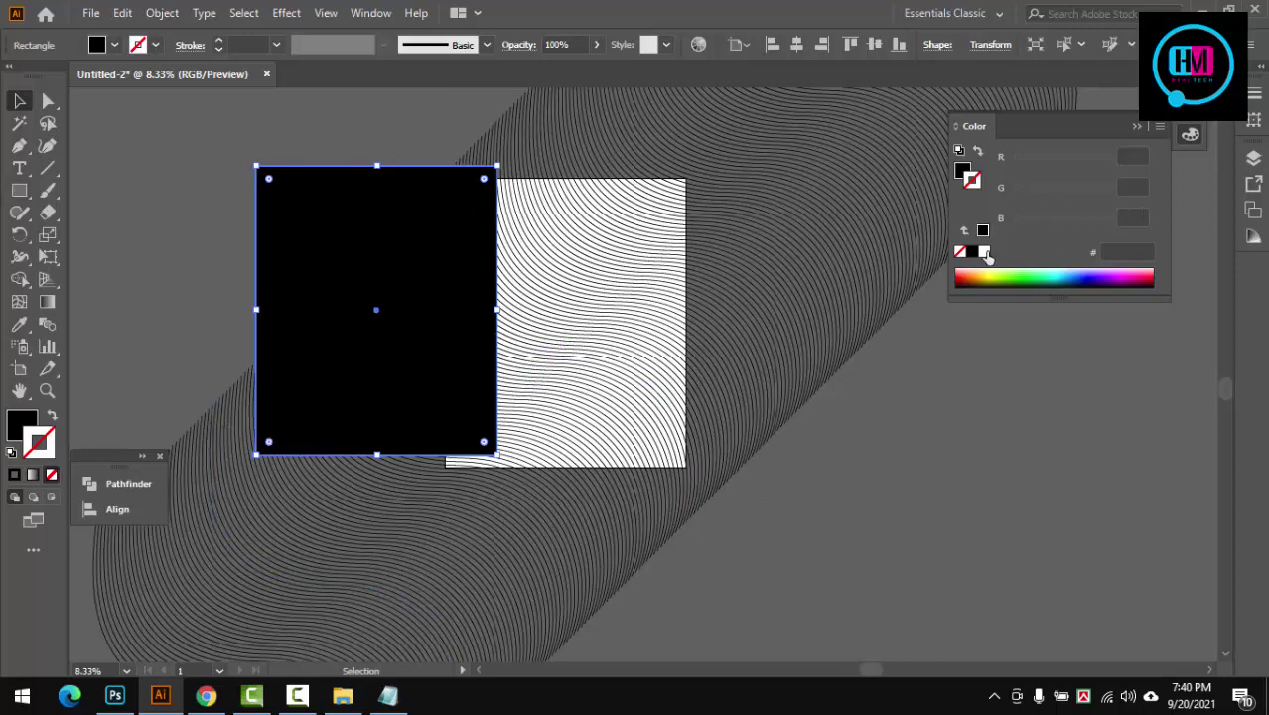
pyautogui.moveTo(1023, 218); pyautogui.dragTo(1105, 217)
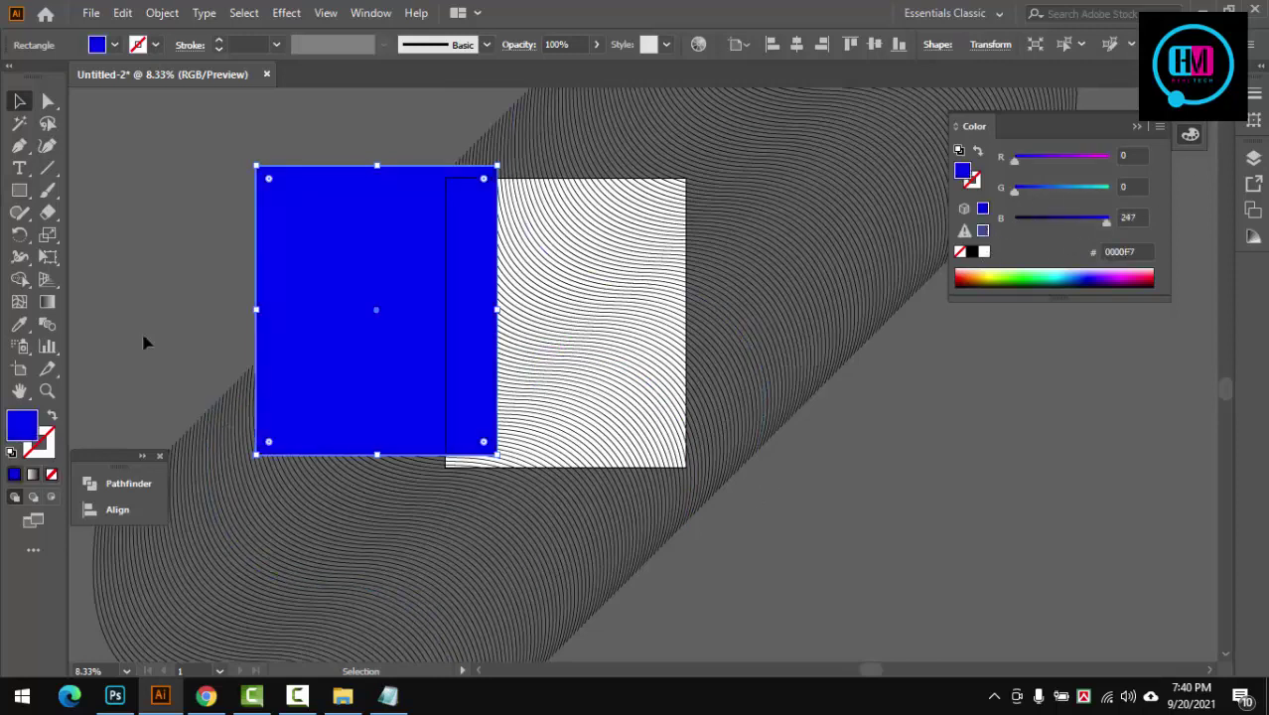
pyautogui.click(109, 510)
pyautogui.click(220, 524)
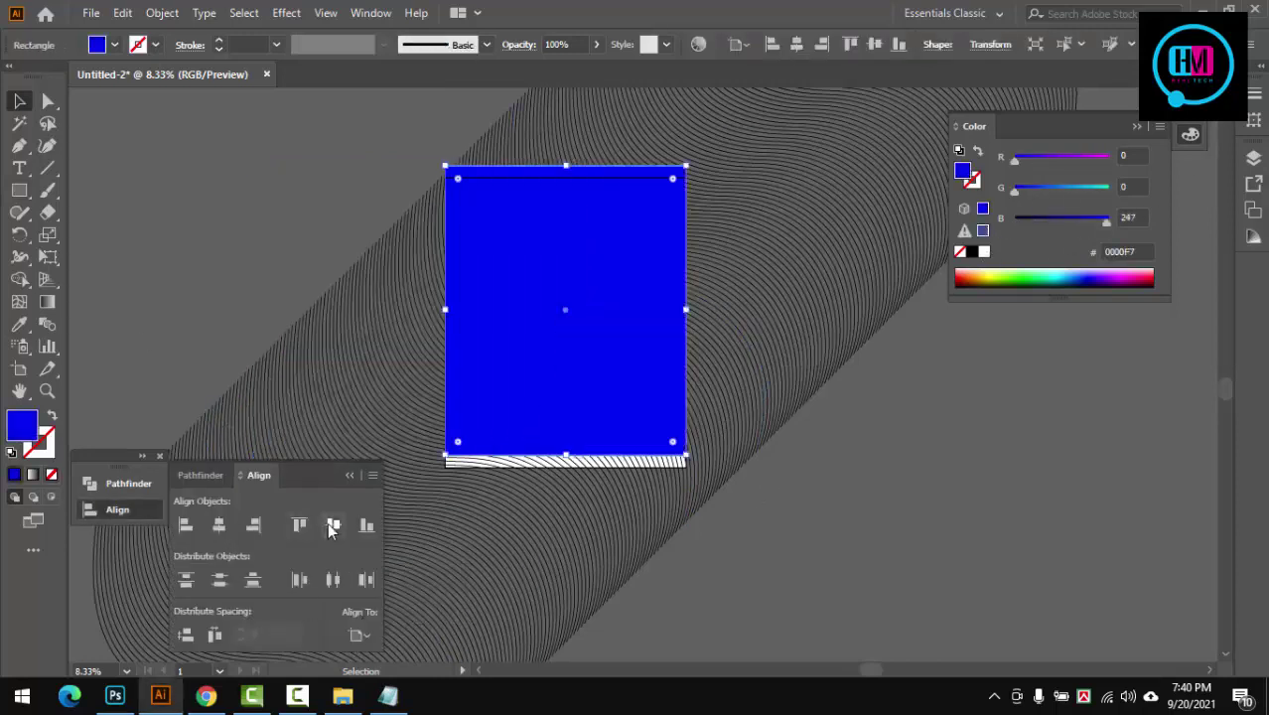
pyautogui.click(332, 524)
pyautogui.click(411, 530)
pyautogui.click(590, 365)
pyautogui.hotkey('shift', 'x')
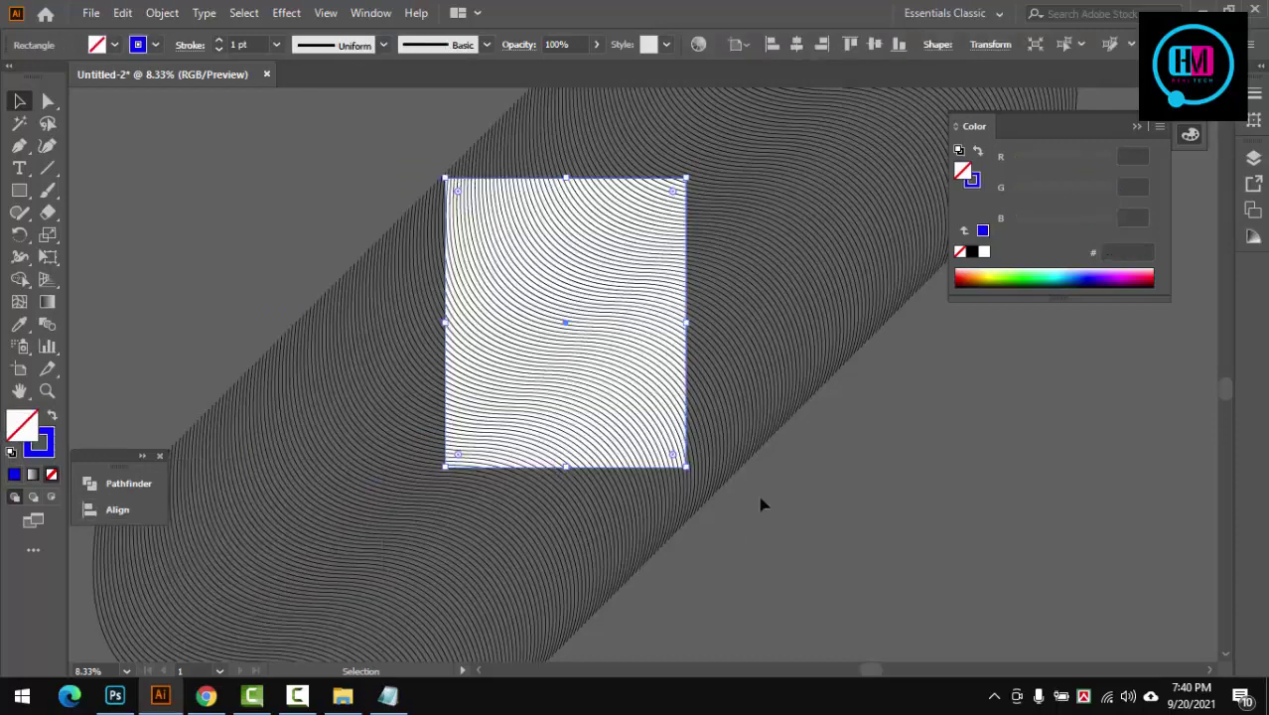
pyautogui.click(778, 502)
pyautogui.hotkey('ctrl', '-')
pyautogui.hotkey('ctrl', 'z')
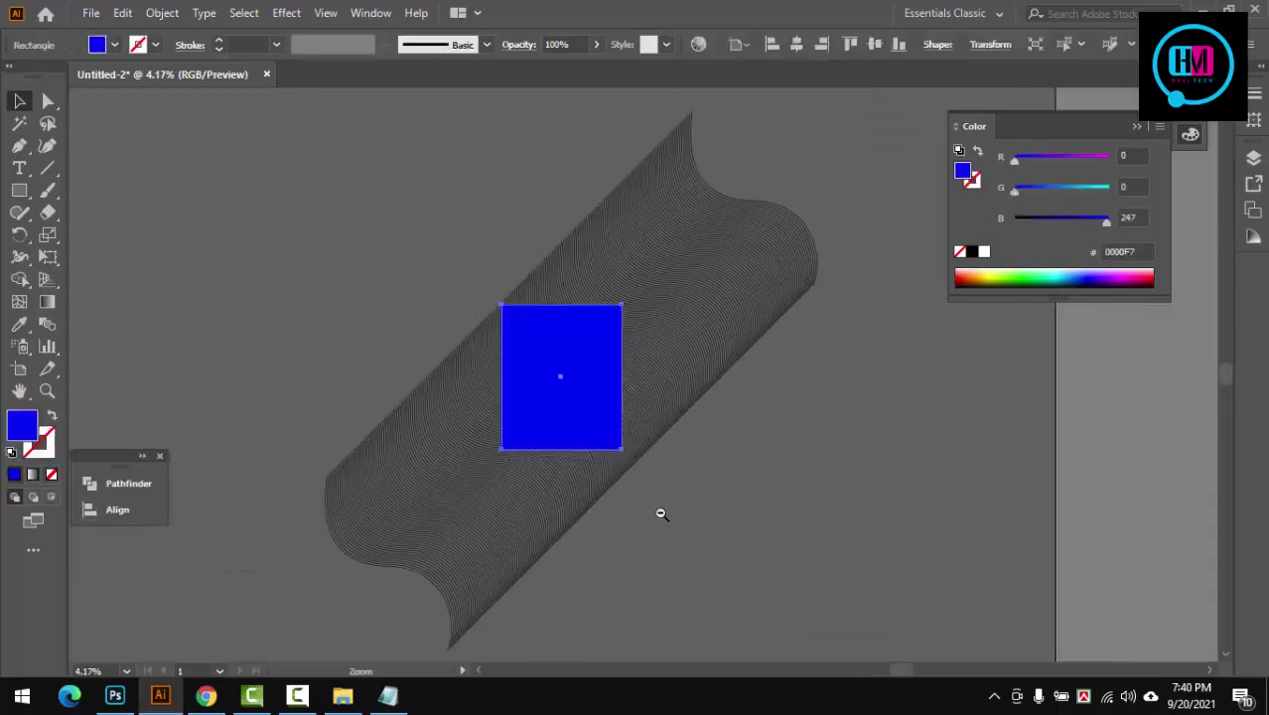
# Step: Crop the wave lines to the rectangle with Pathfinder Crop, trimming them to a square patch
pyautogui.moveTo(425, 240); pyautogui.dragTo(739, 501)
pyautogui.click(129, 483)
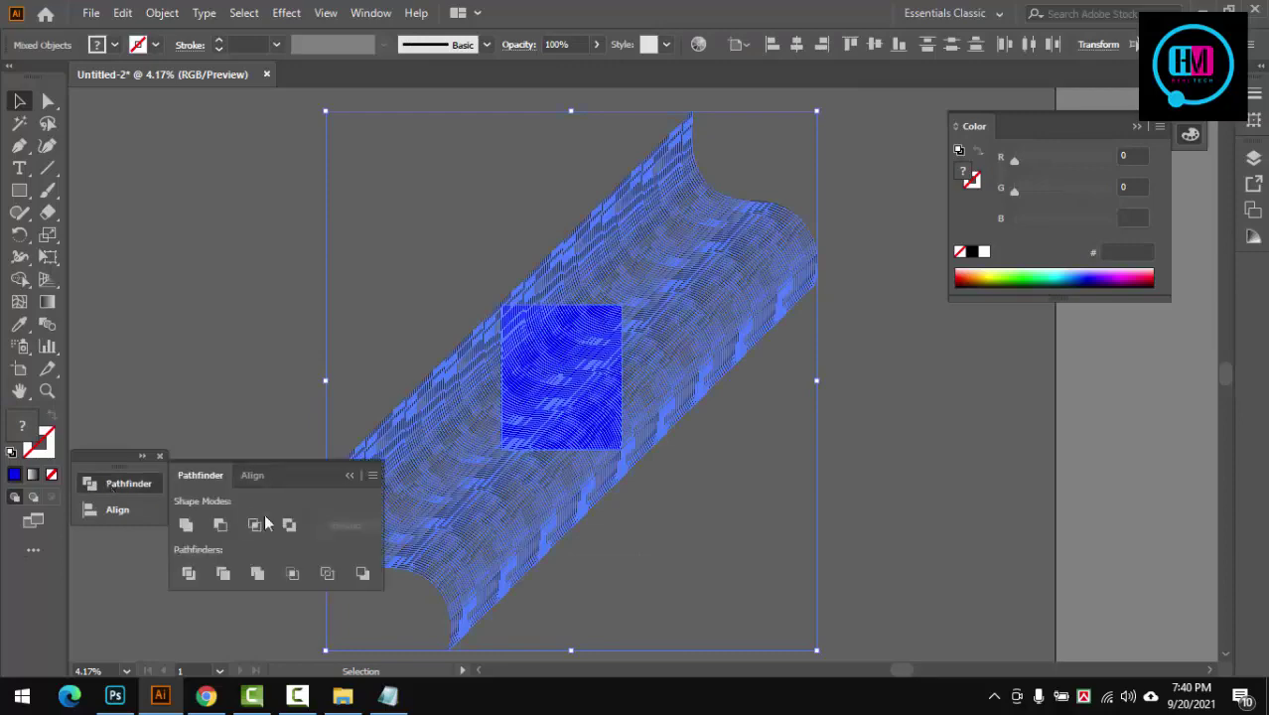
pyautogui.click(255, 525)
pyautogui.click(804, 371)
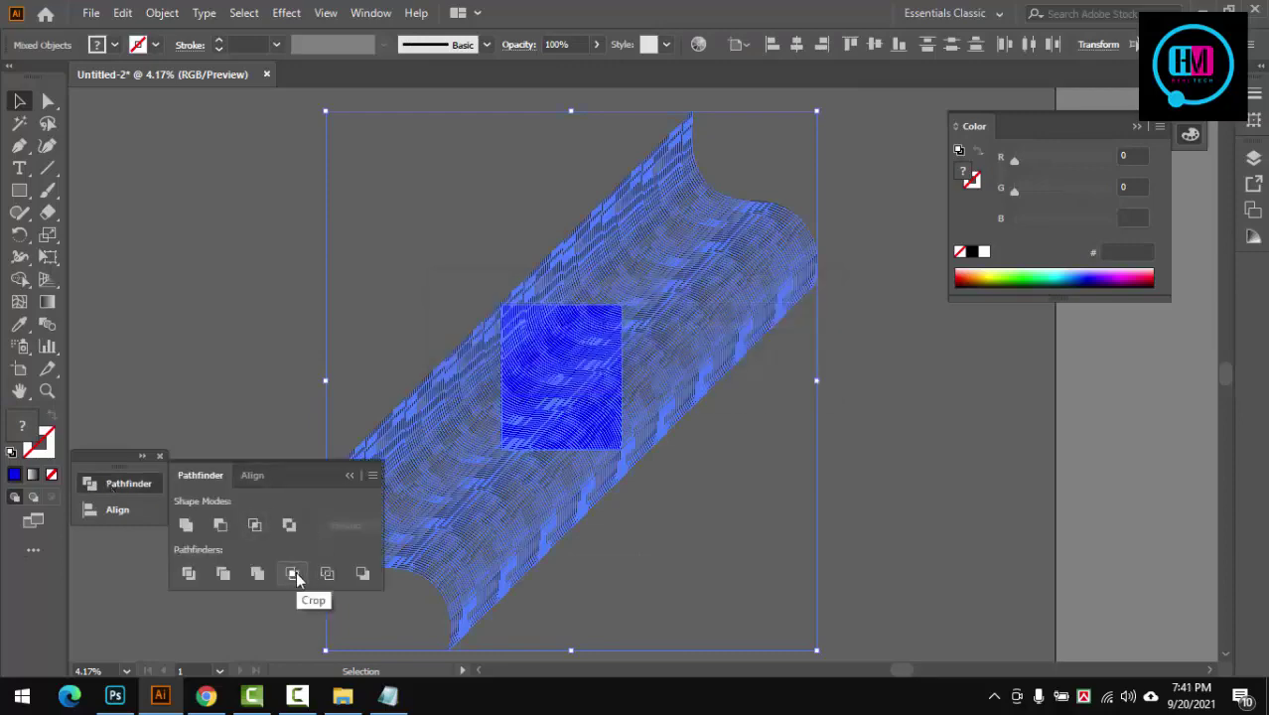
pyautogui.click(292, 574)
pyautogui.moveTo(453, 385); pyautogui.dragTo(702, 222)
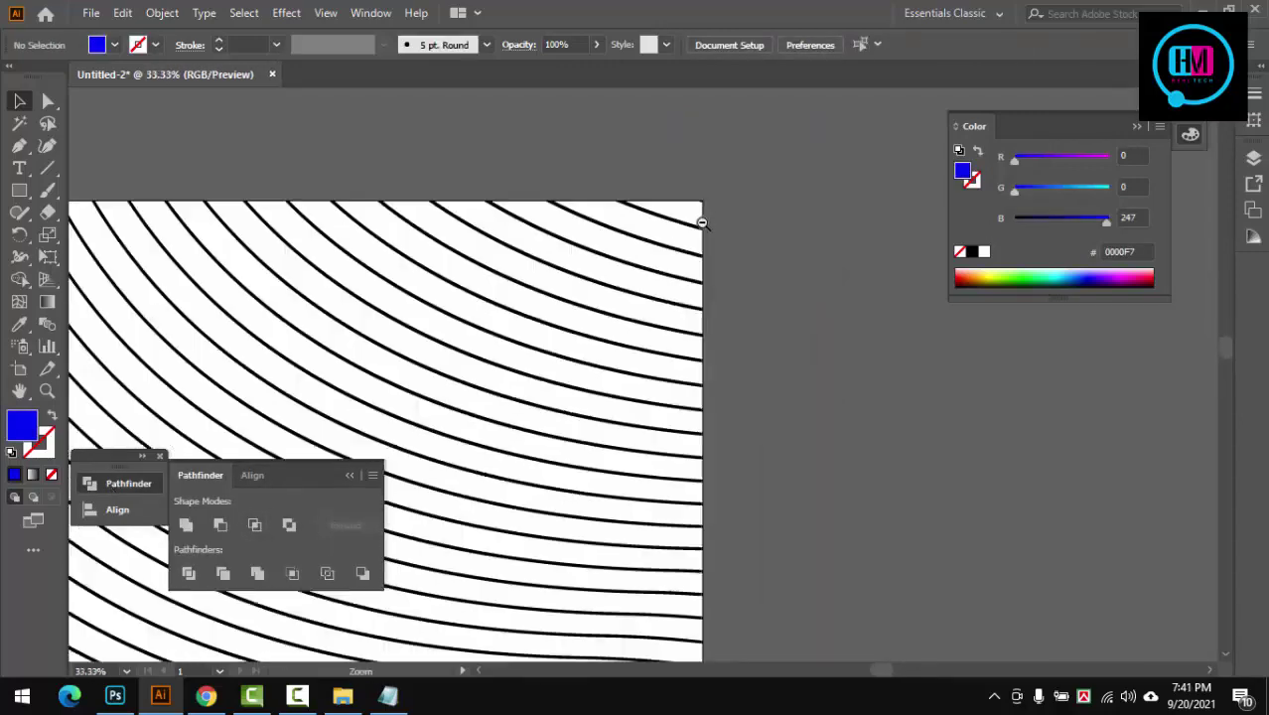
# Step: Move the cropped wave pattern off the artboard, copy it, and return to the Photoshop banner
pyautogui.keyDown('alt'); pyautogui.click(702, 222); pyautogui.keyUp('alt')
pyautogui.press('v')
pyautogui.moveTo(595, 362); pyautogui.dragTo(873, 397)
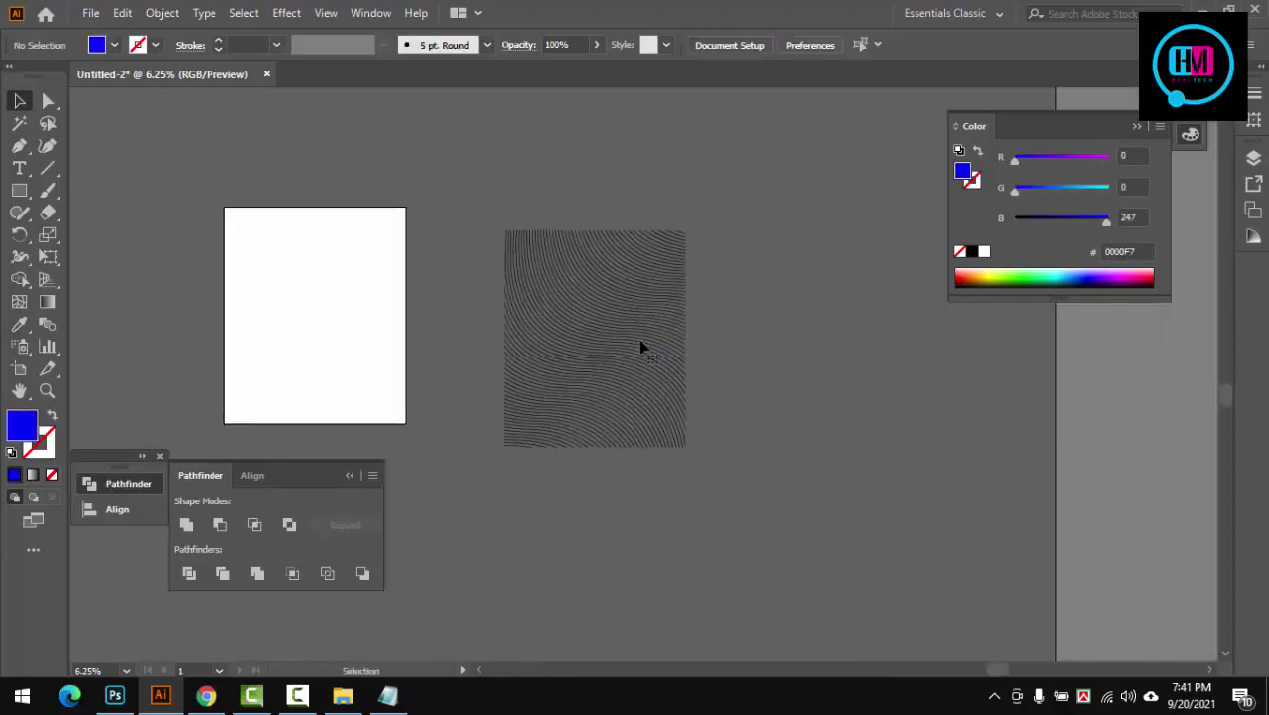
pyautogui.click(640, 347)
pyautogui.click(943, 45)
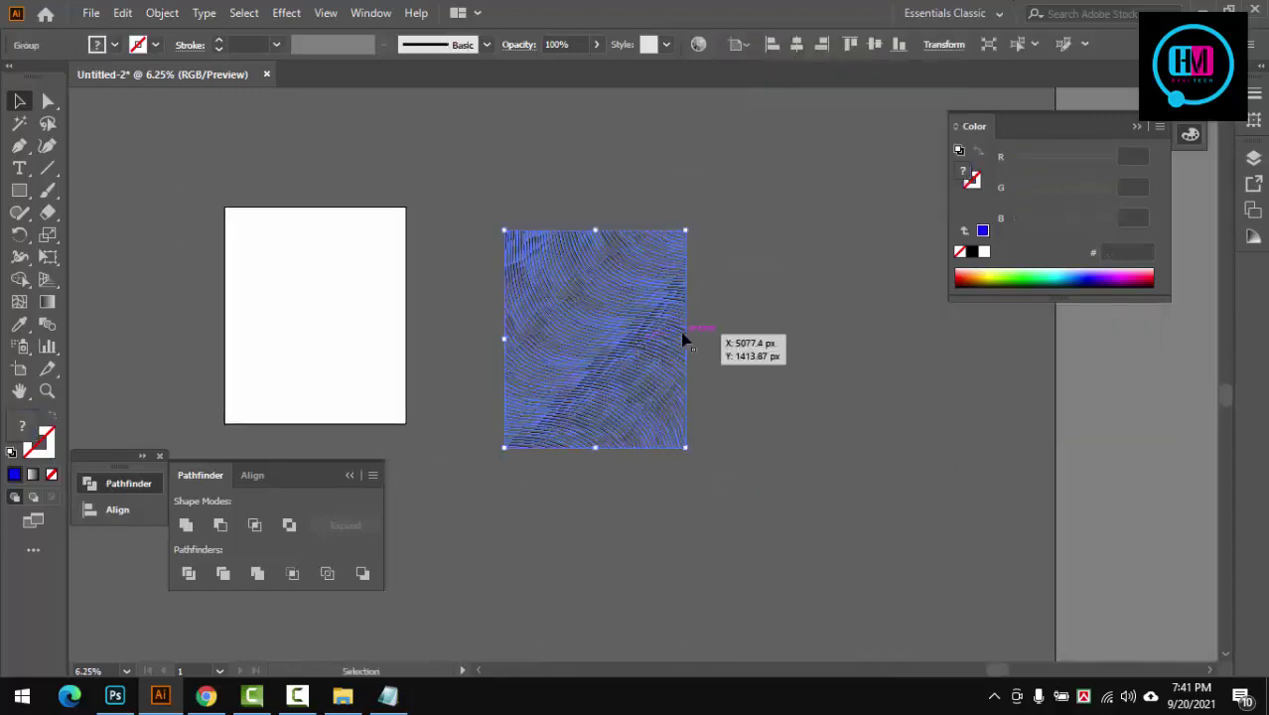
pyautogui.moveTo(609, 303); pyautogui.dragTo(654, 335)
pyautogui.click(114, 694)
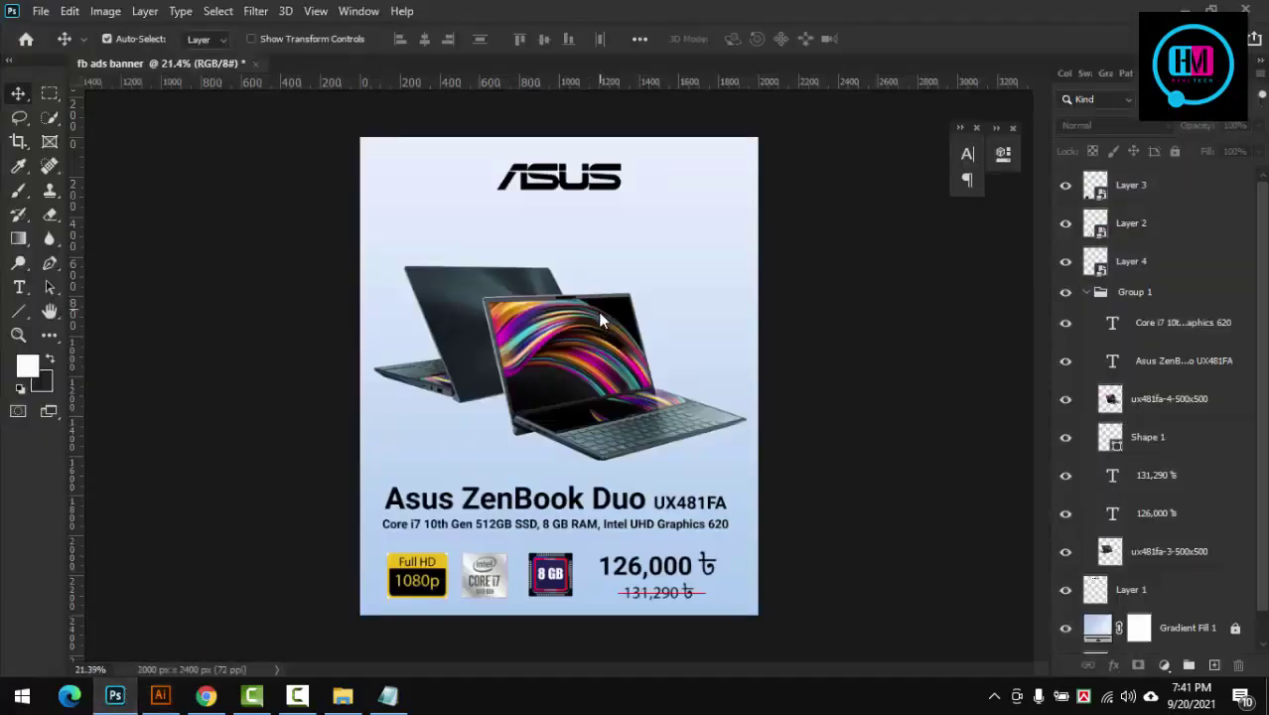
# Step: Paste the wave pattern as a smart object stretched to cover the whole banner
pyautogui.hotkey('ctrl', 'v')
pyautogui.moveTo(668, 270); pyautogui.dragTo(631, 331)
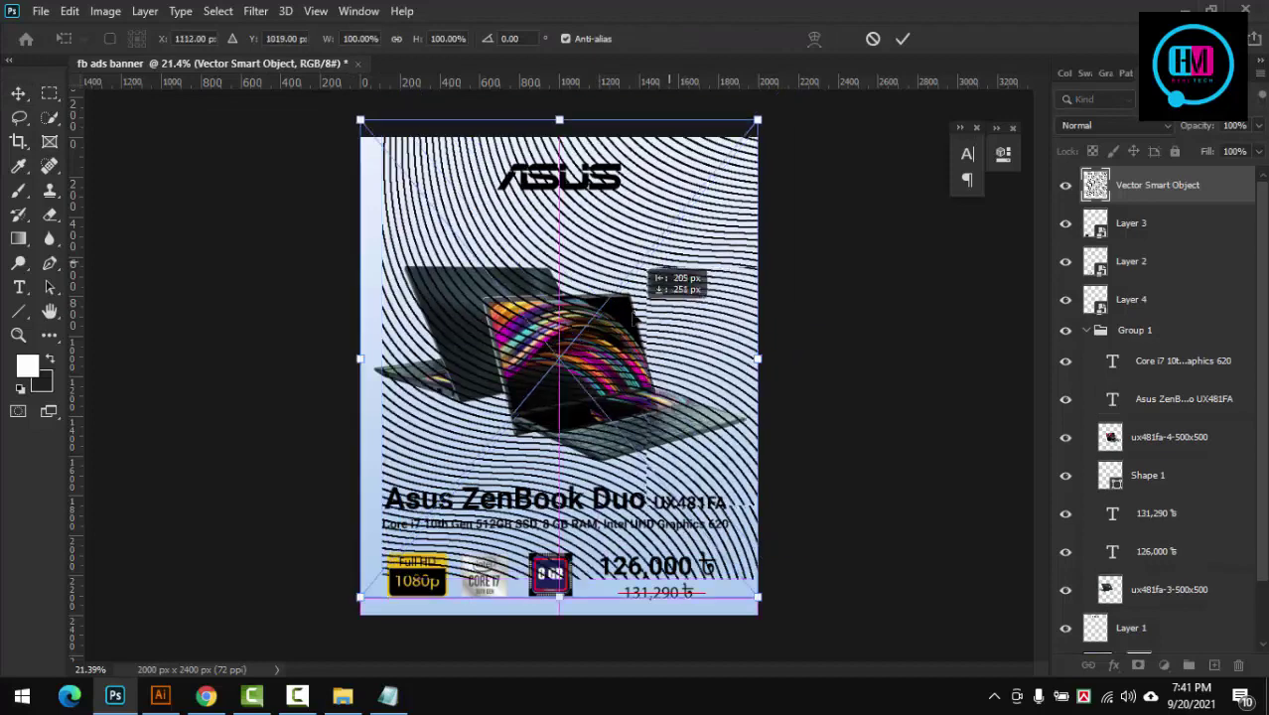
pyautogui.click(900, 40)
# Step: Move the pattern layer down the stack to sit just below Layer 1
pyautogui.scroll(-2, 823, 353)
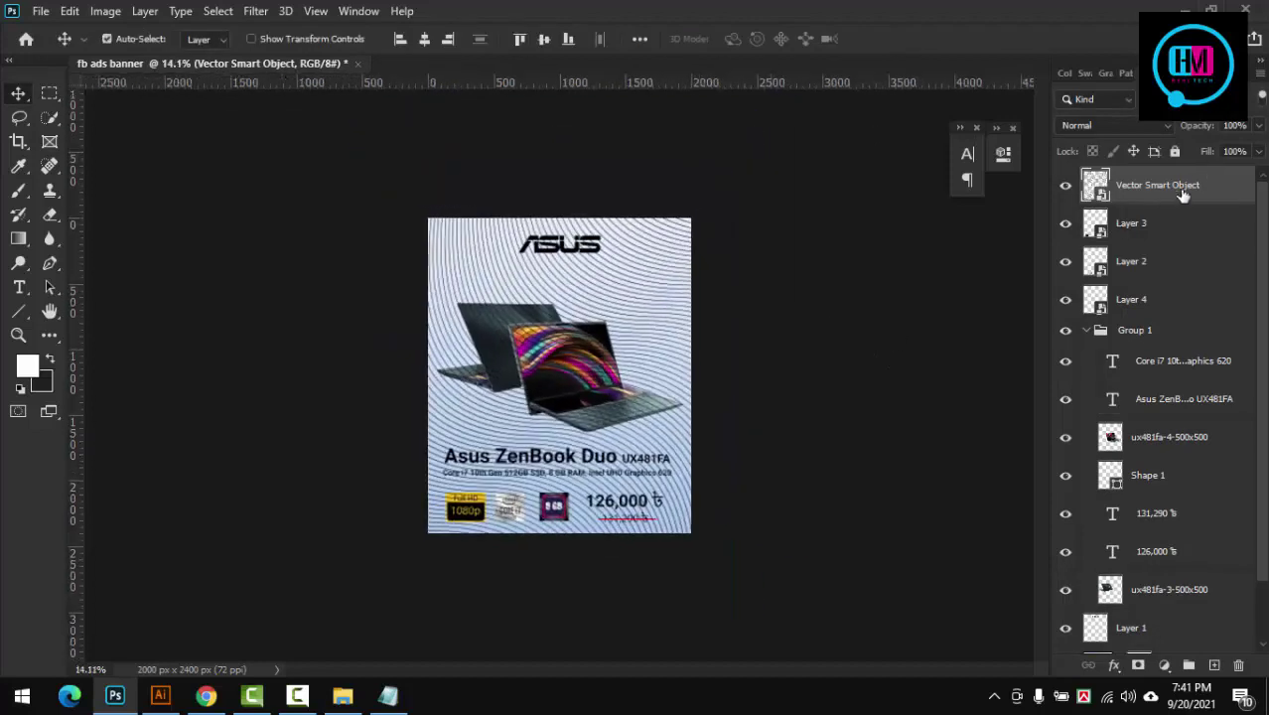
pyautogui.moveTo(1183, 186); pyautogui.dragTo(1172, 608)
pyautogui.scroll(-2, 1242, 572)
pyautogui.moveTo(1161, 519); pyautogui.dragTo(1169, 584)
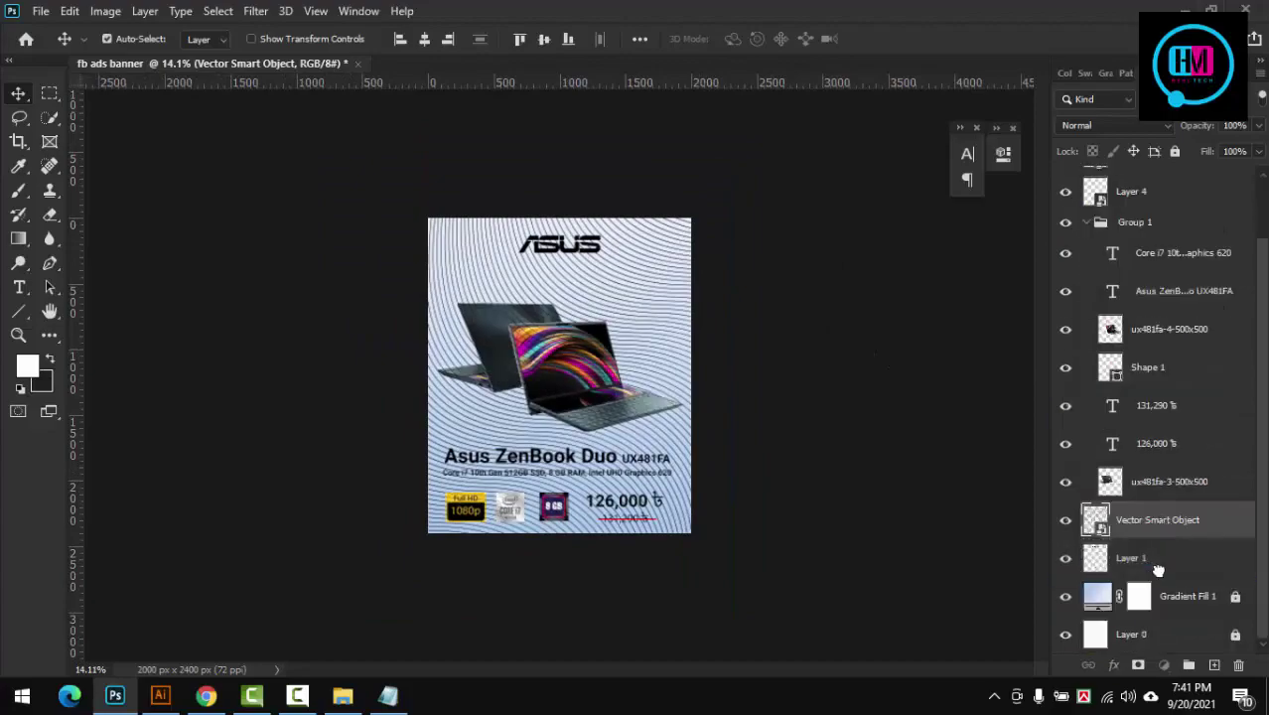
pyautogui.click(791, 528)
pyautogui.moveTo(791, 528)
pyautogui.mouseDown()
pyautogui.moveTo(821, 424)
pyautogui.moveTo(534, 334)
pyautogui.moveTo(673, 387)
pyautogui.mouseUp()
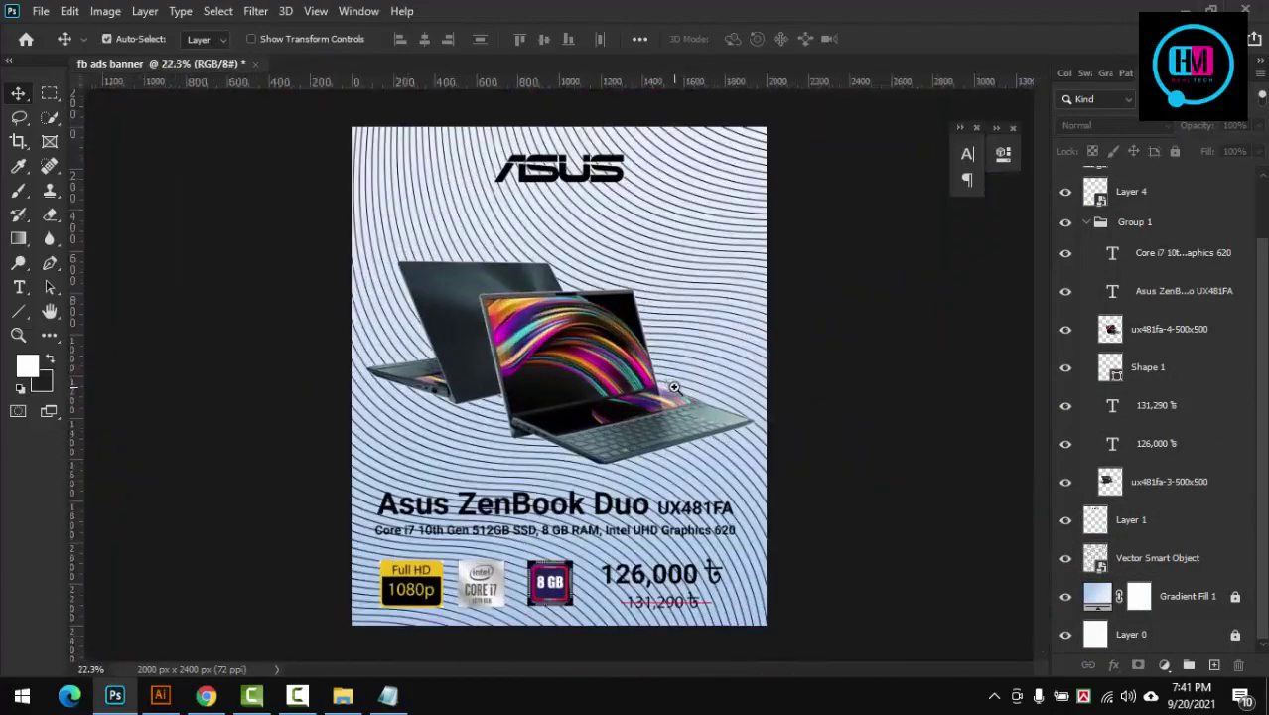
# Step: Fade the pattern layer's opacity to 30%, then 20%, and review the faint background
pyautogui.click(1187, 556)
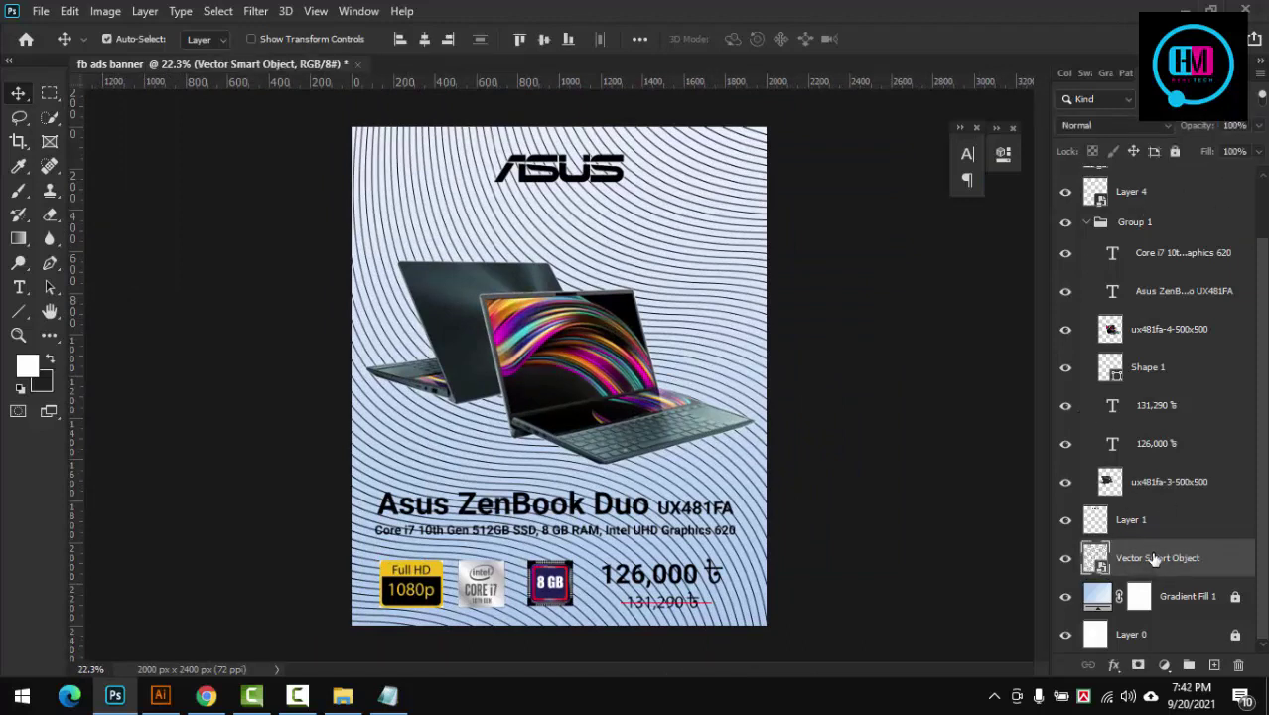
pyautogui.write('30')
pyautogui.press('Return')
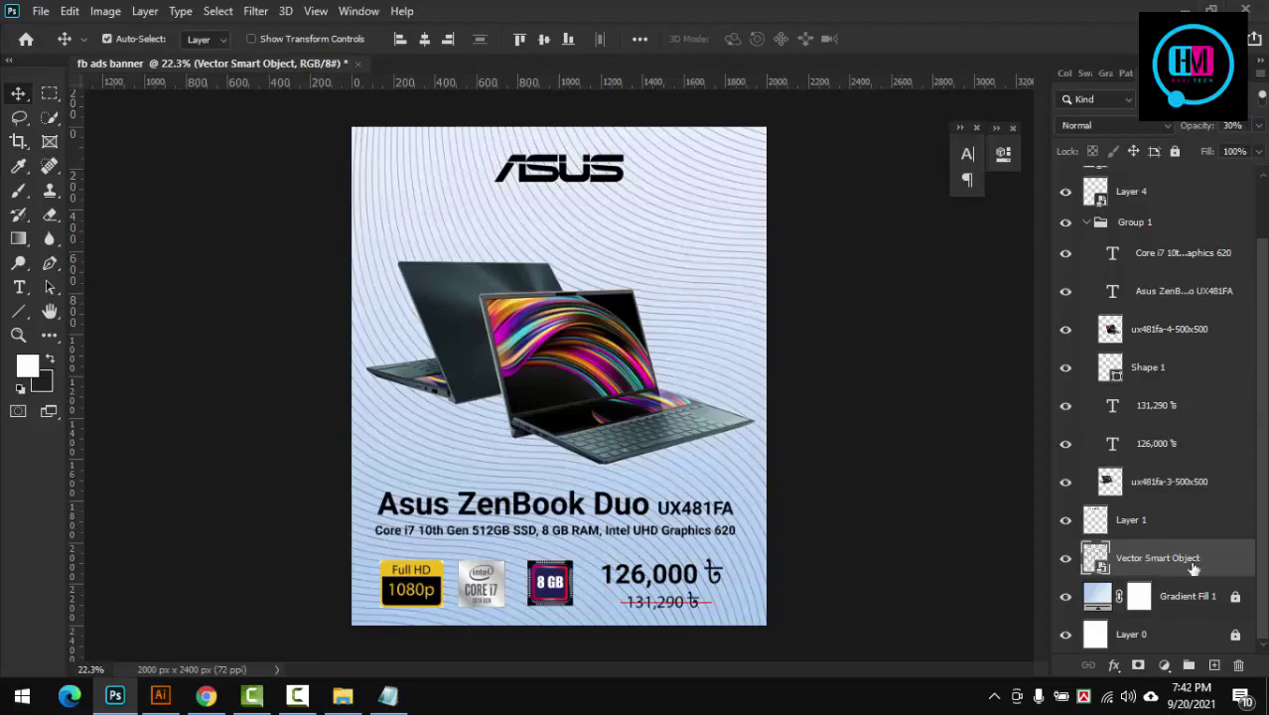
pyautogui.click(951, 504)
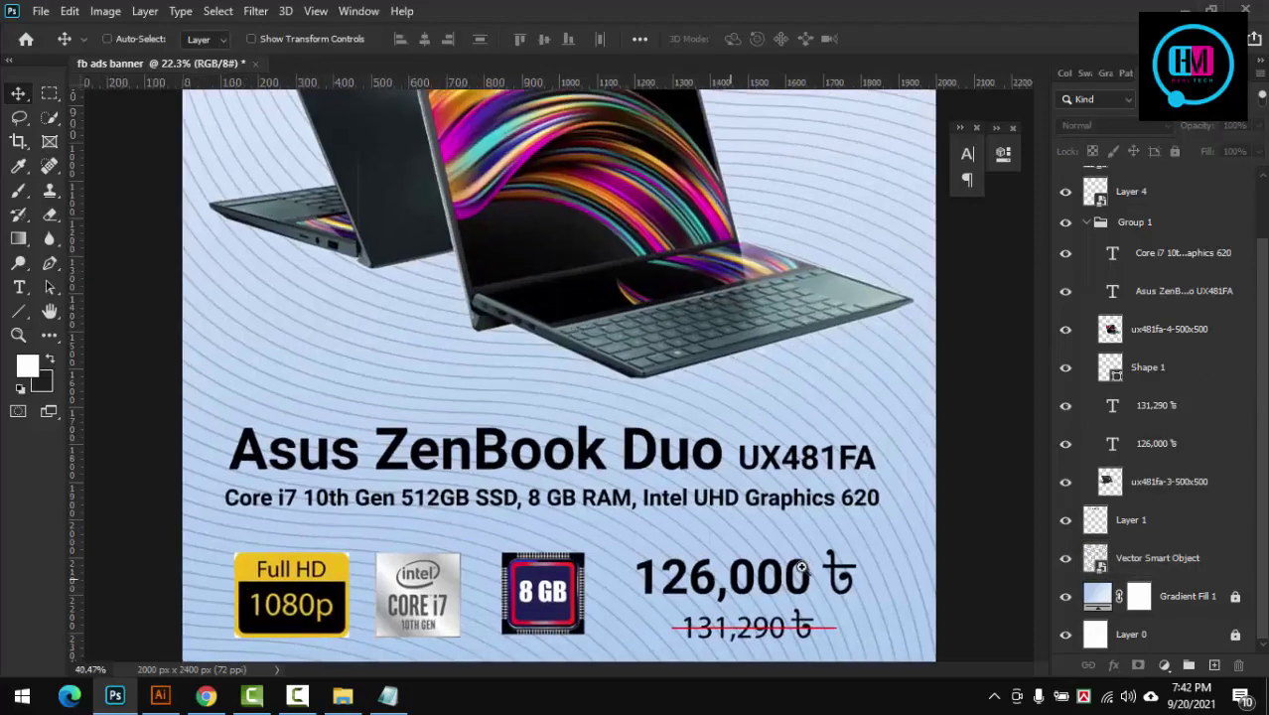
pyautogui.moveTo(951, 504)
pyautogui.mouseDown()
pyautogui.moveTo(653, 526)
pyautogui.moveTo(695, 390)
pyautogui.moveTo(734, 390)
pyautogui.mouseUp()
pyautogui.click(1139, 568)
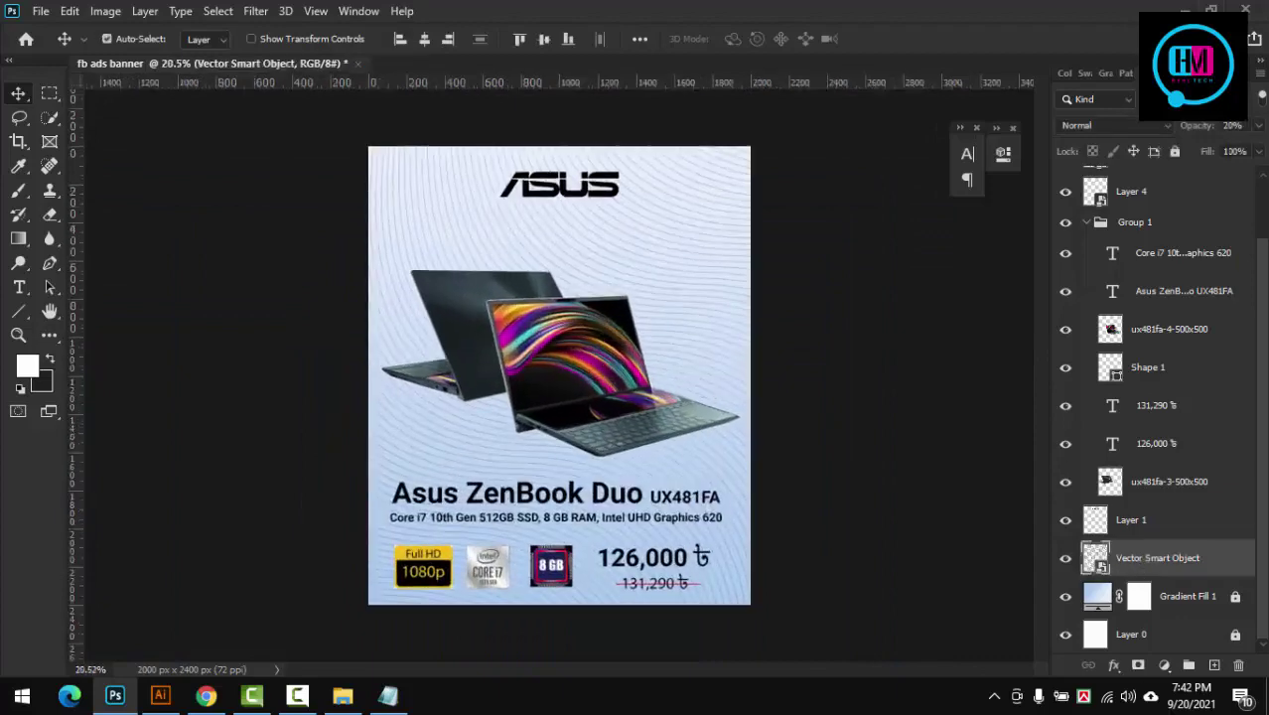
pyautogui.click(866, 348)
pyautogui.moveTo(867, 349)
pyautogui.mouseDown()
pyautogui.moveTo(648, 350)
pyautogui.moveTo(700, 349)
pyautogui.mouseUp()
# Step: Select the back-facing ux481fa-3 laptop layer and nudge it slightly on the banner
pyautogui.hotkey('alt', 'v')
pyautogui.click(700, 350)
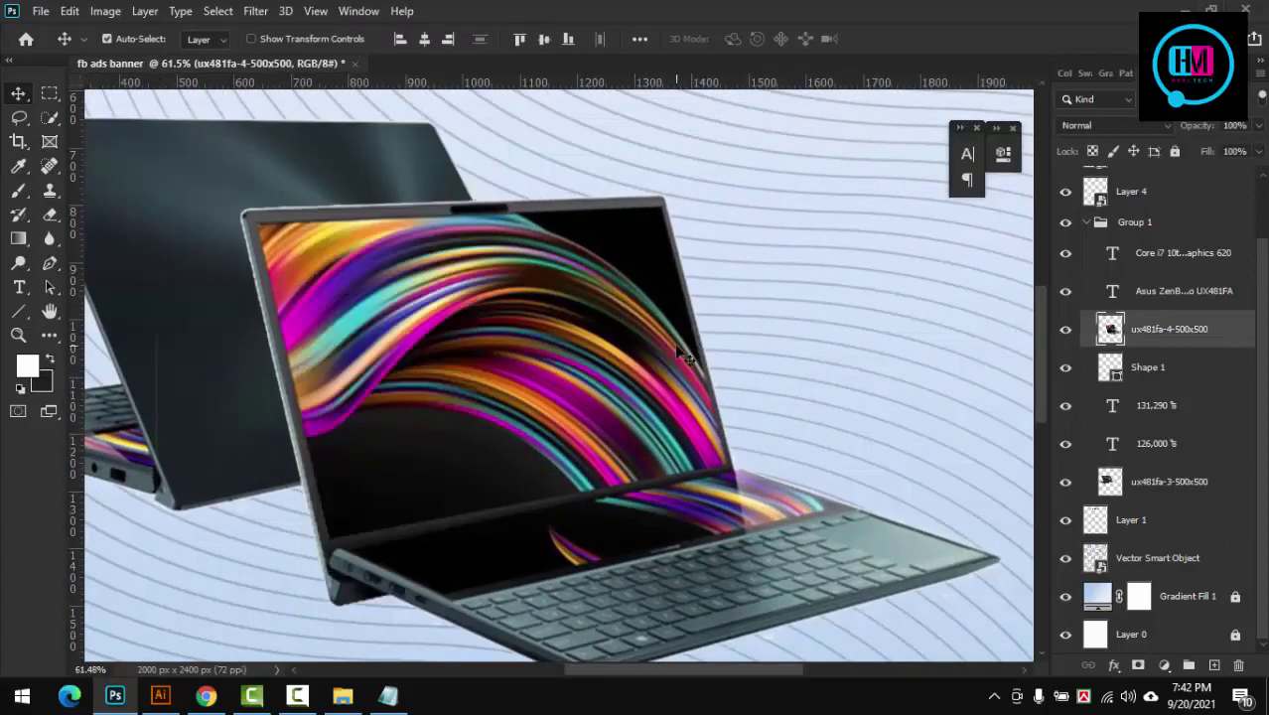
pyautogui.hotkey('alt', 'v')
pyautogui.press('Escape')
pyautogui.scroll(-5, 581, 275)
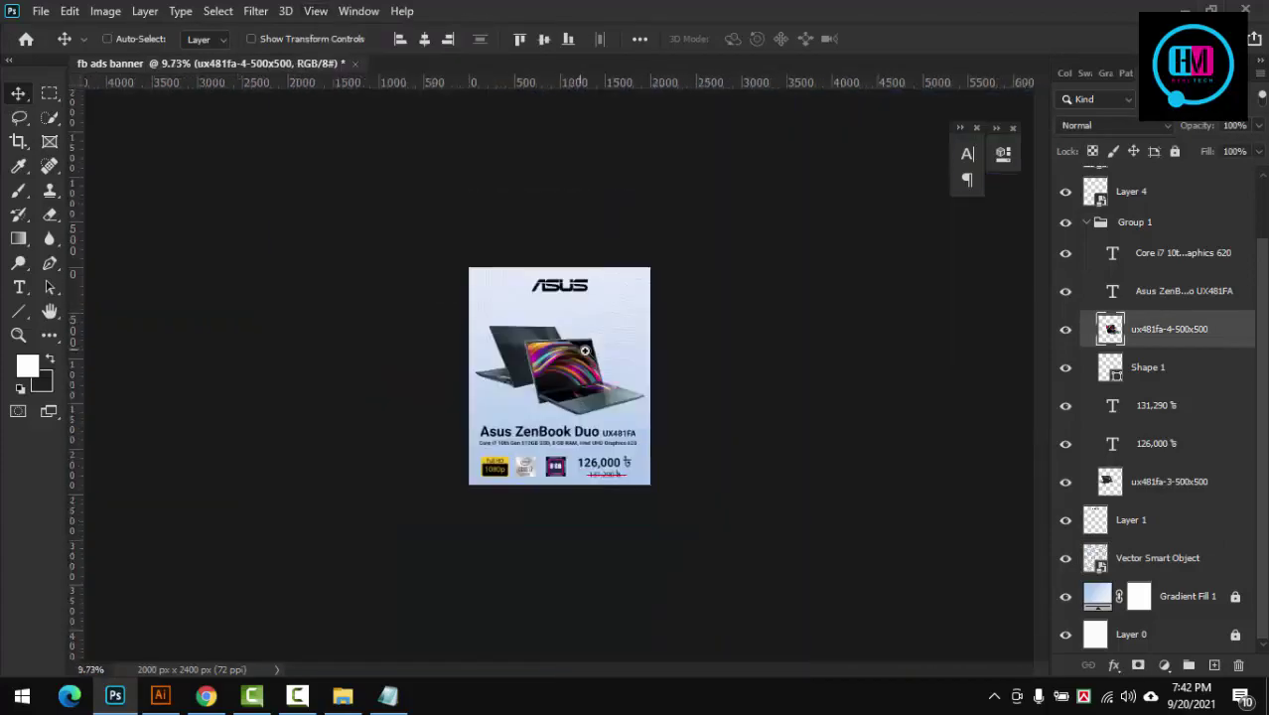
pyautogui.scroll(1, 614, 357)
pyautogui.scroll(1, 613, 358)
pyautogui.scroll(1, 613, 357)
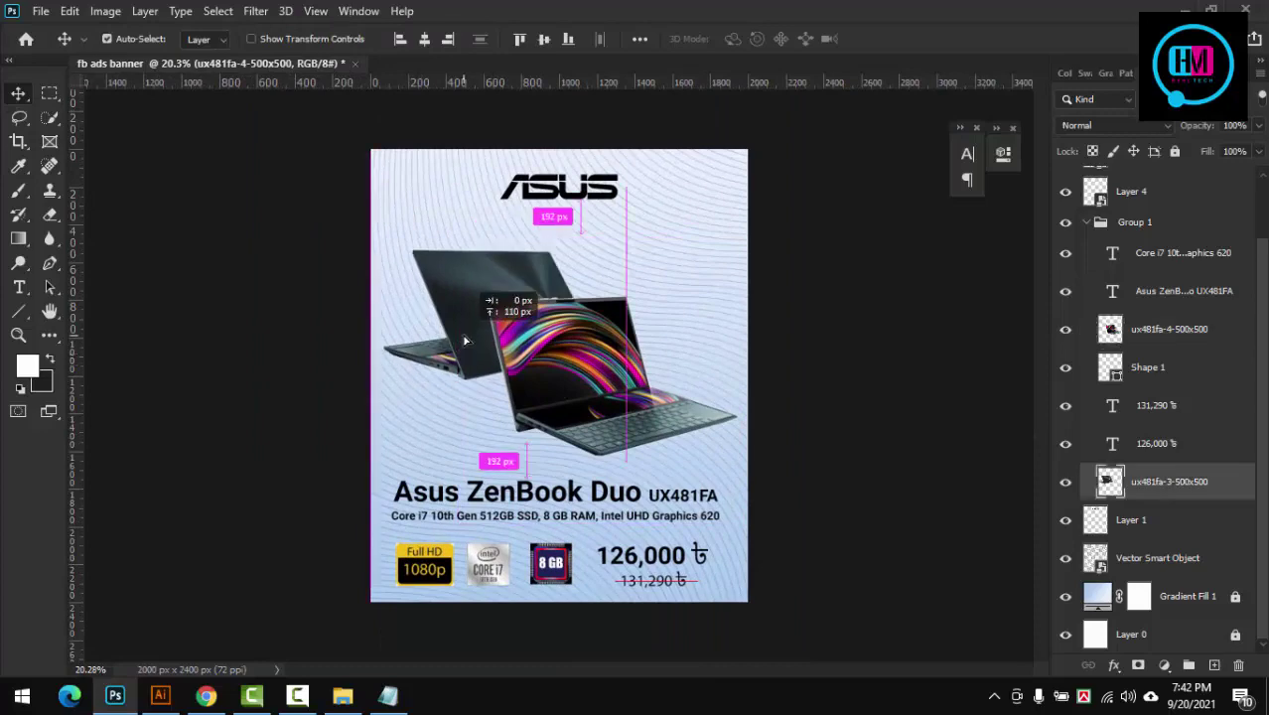
pyautogui.moveTo(487, 289); pyautogui.dragTo(484, 284)
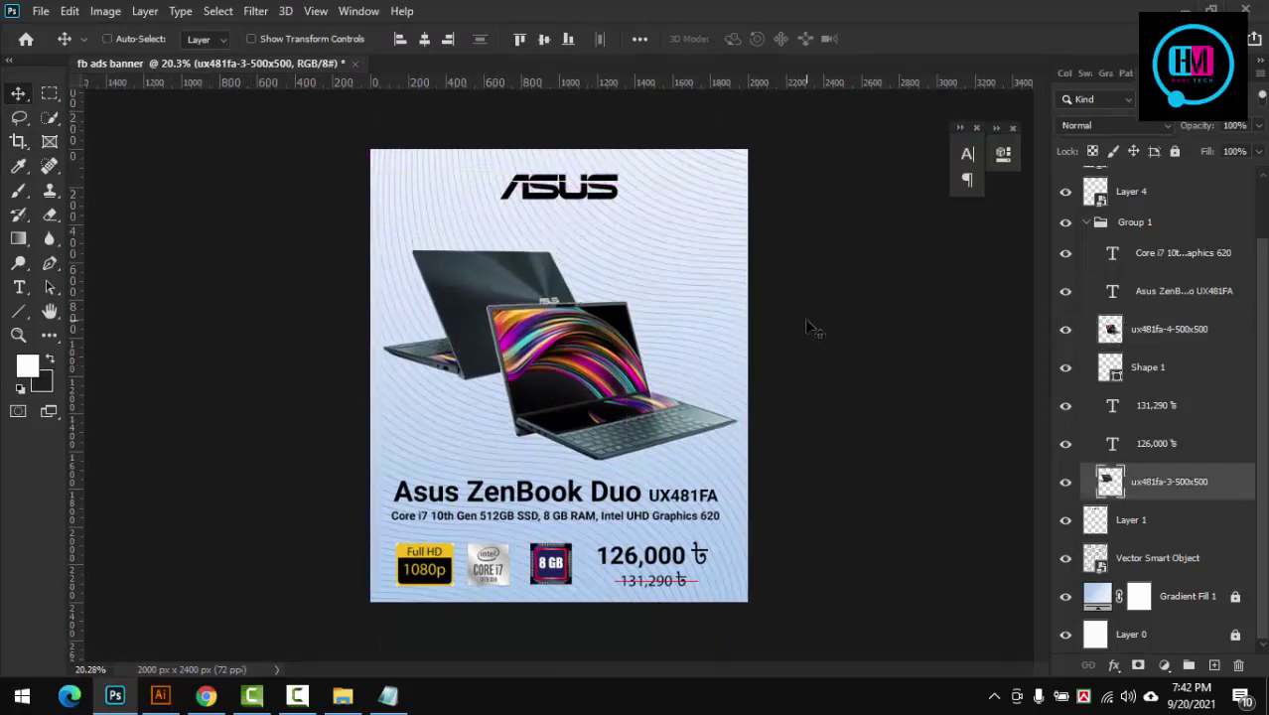
# Step: Lower the back-facing laptop by 65 px using smart guides beside the open laptop
pyautogui.scroll(-1, 588, 387)
pyautogui.scroll(1, 588, 387)
pyautogui.moveTo(452, 335); pyautogui.dragTo(452, 349)
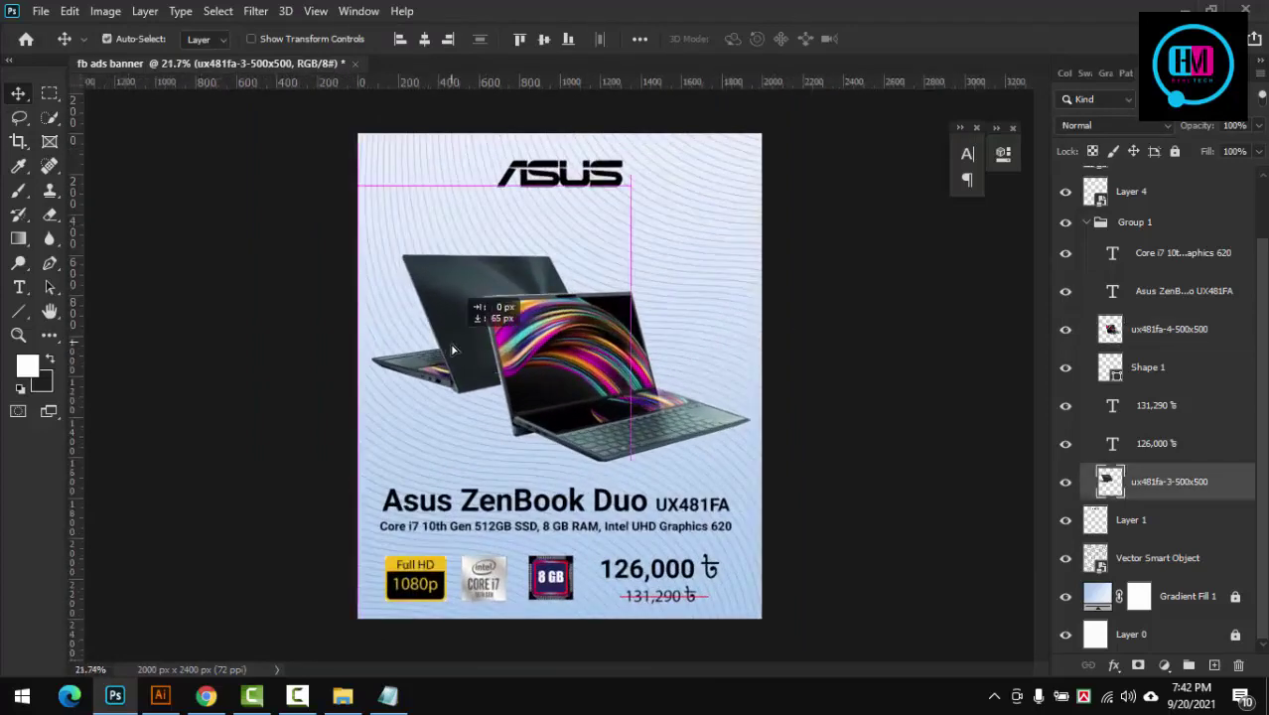
pyautogui.scroll(-2, 821, 355)
pyautogui.scroll(1, 1006, 334)
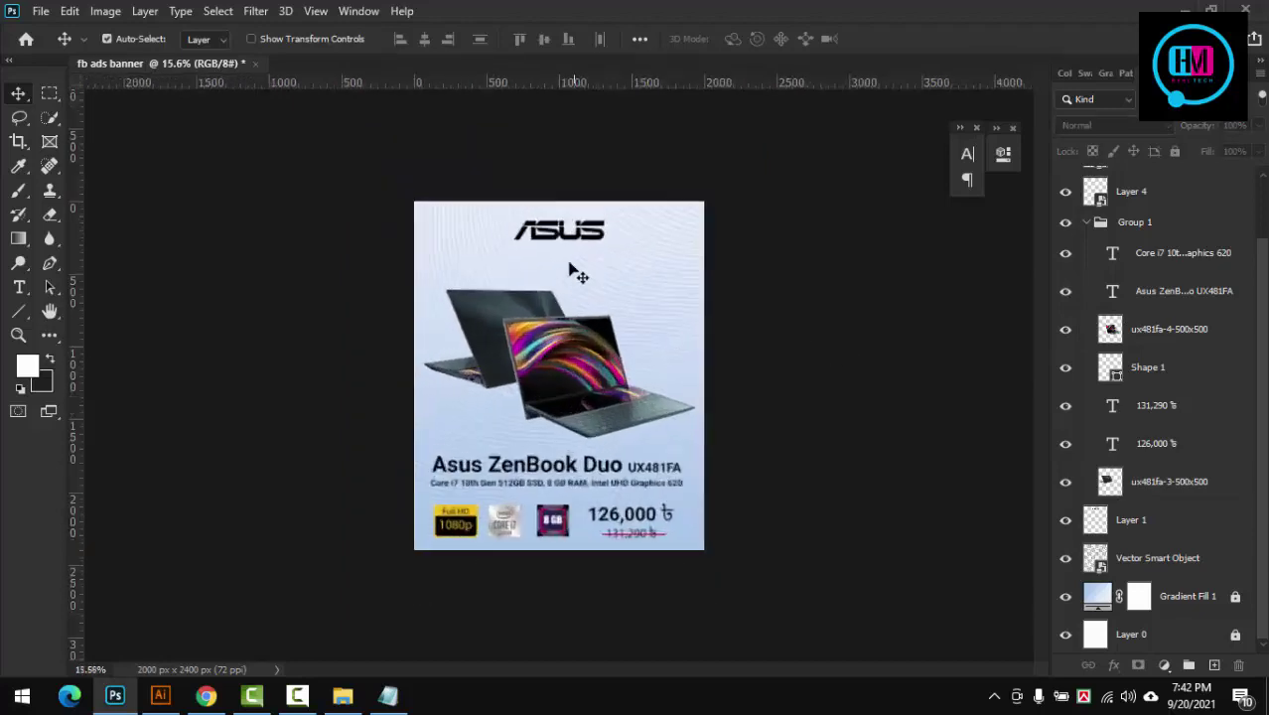
pyautogui.scroll(-1, 575, 275)
pyautogui.scroll(1, 694, 395)
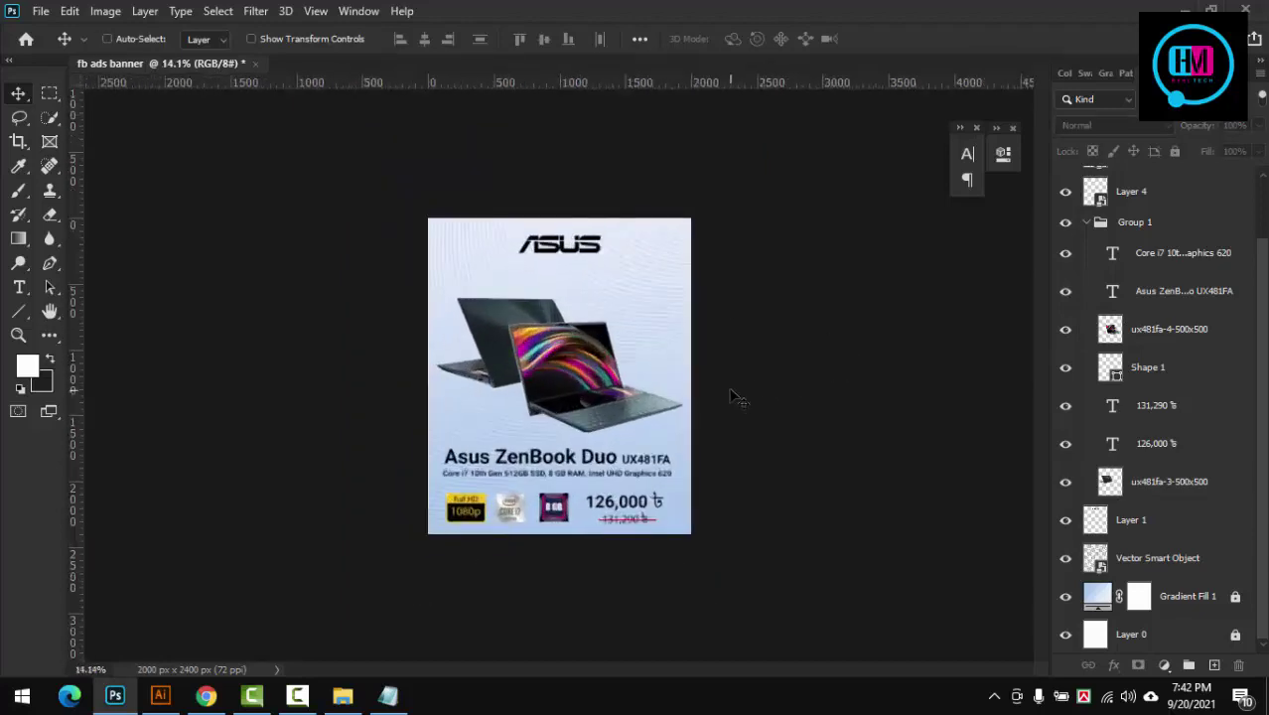
# Step: Save the banner as fb ads banner.psd in Photoshop format
pyautogui.hotkey('ctrl', 's')
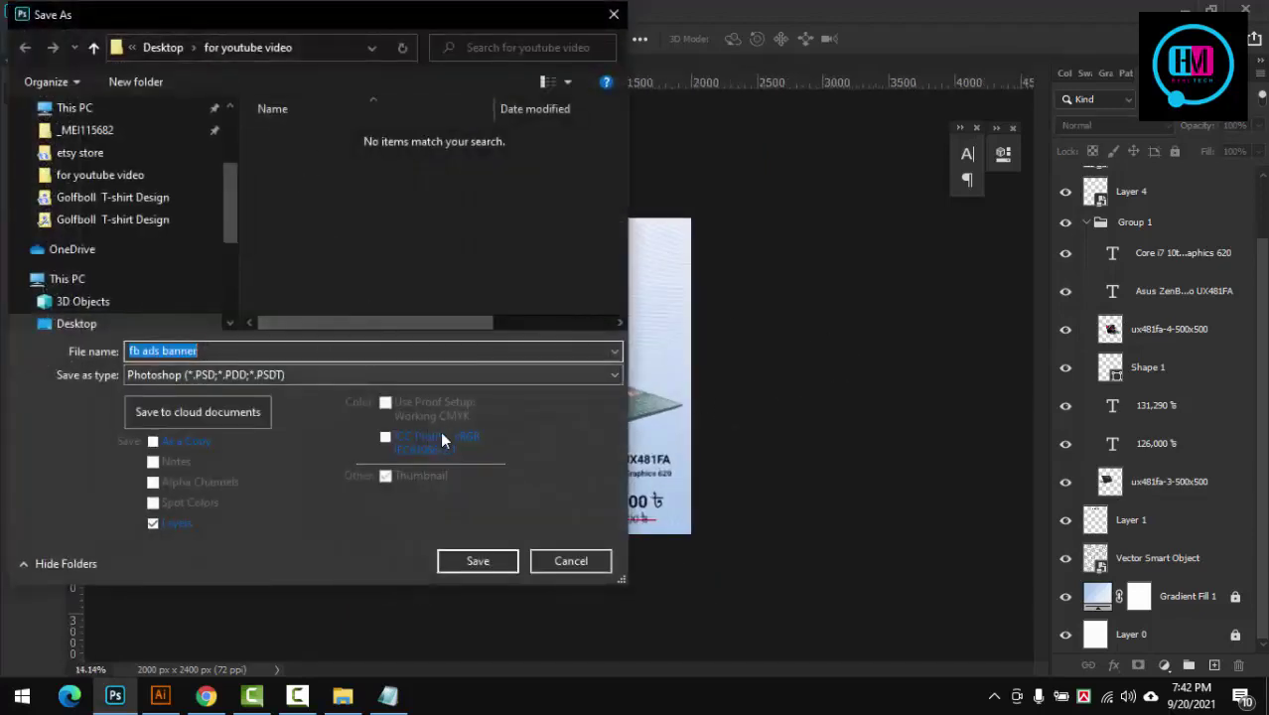
pyautogui.press('Return')
pyautogui.click(836, 180)
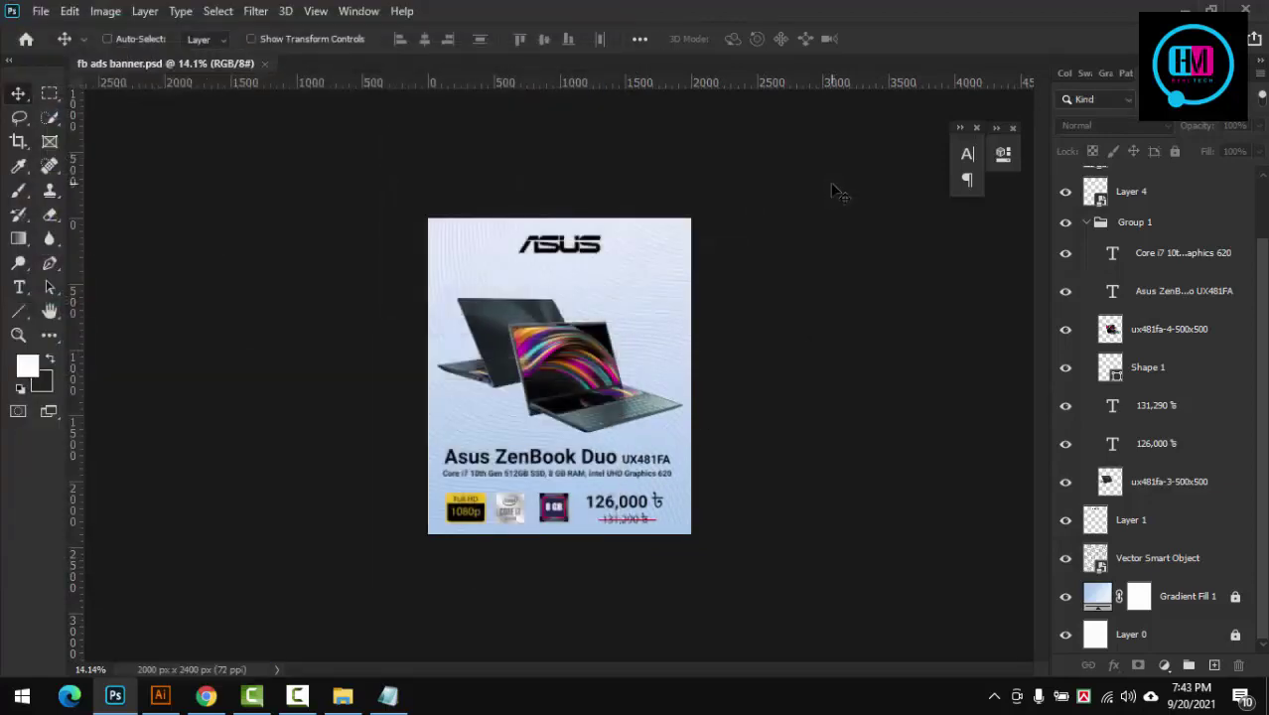
# Step: Save a JPEG copy of fb ads banner and close the document
pyautogui.hotkey('shift', 'ctrl', 's')
pyautogui.click(368, 374)
pyautogui.click(298, 500)
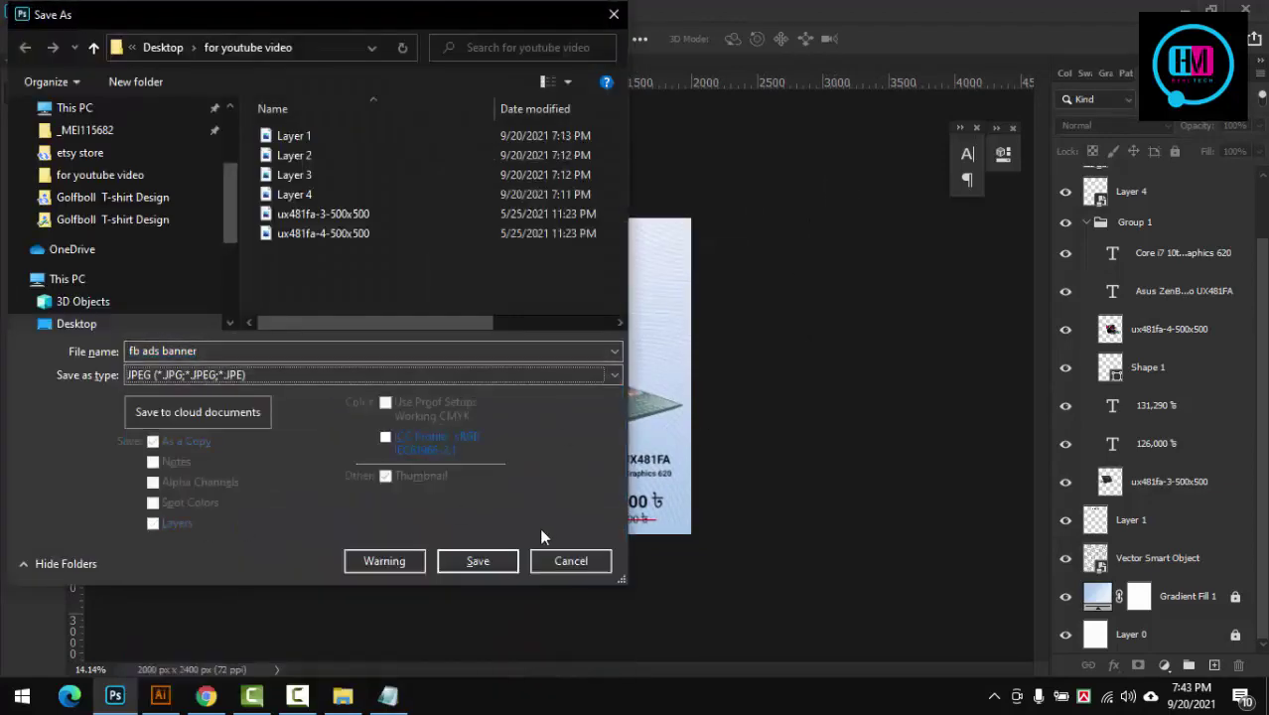
pyautogui.click(509, 564)
pyautogui.click(716, 156)
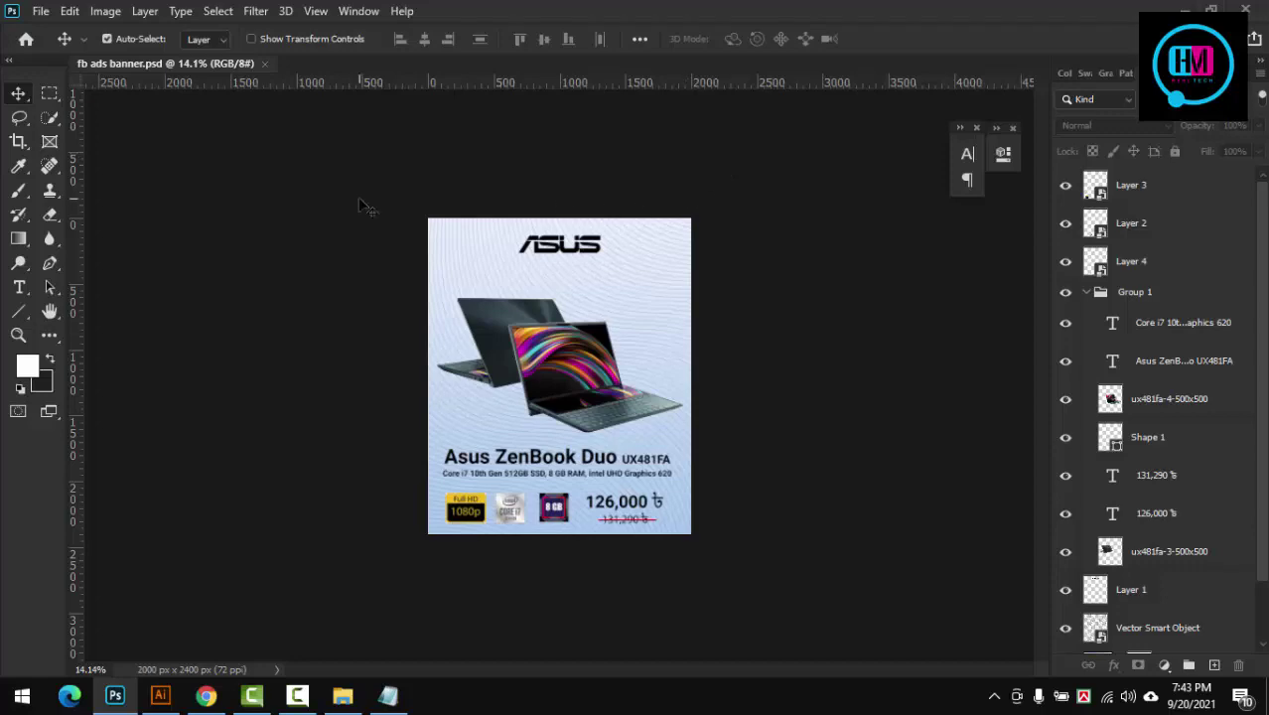
pyautogui.click(264, 63)
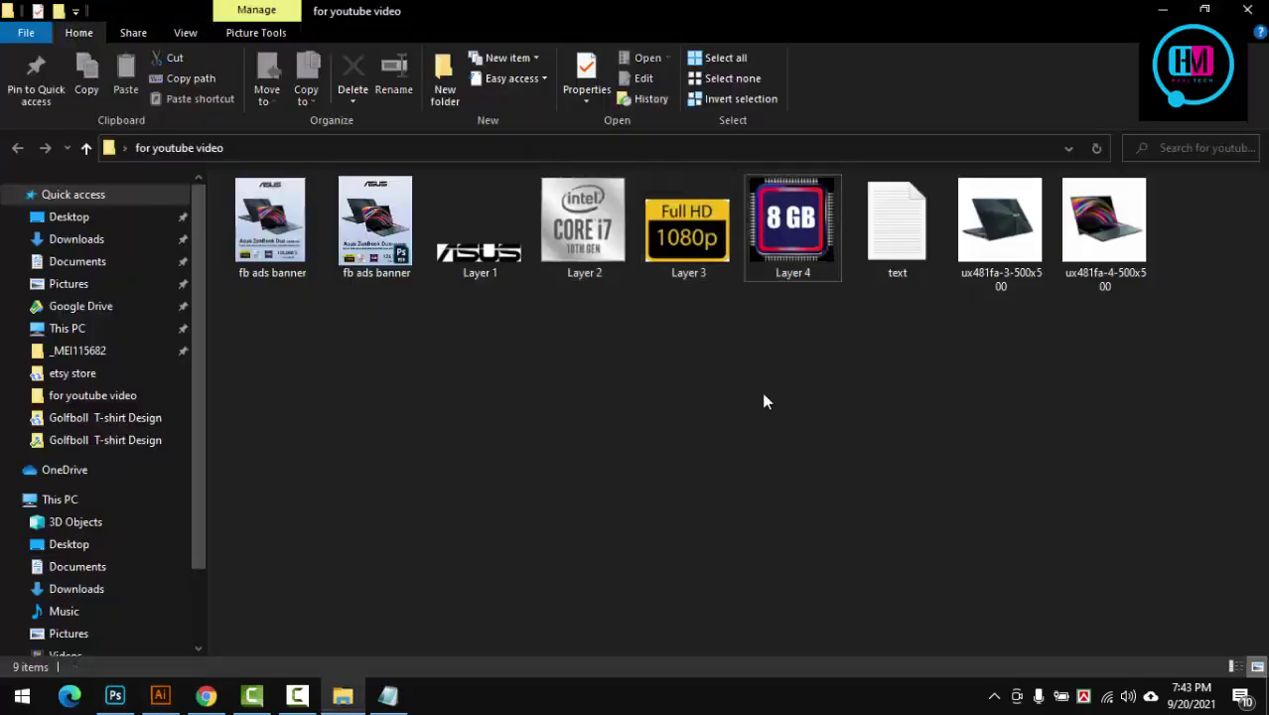
# Step: Open fb ads banner.jpg in Picasa Photo Viewer and zoom to inspect the 2000 x 2400 ad
pyautogui.click(288, 238)
pyautogui.rightClick(287, 238)
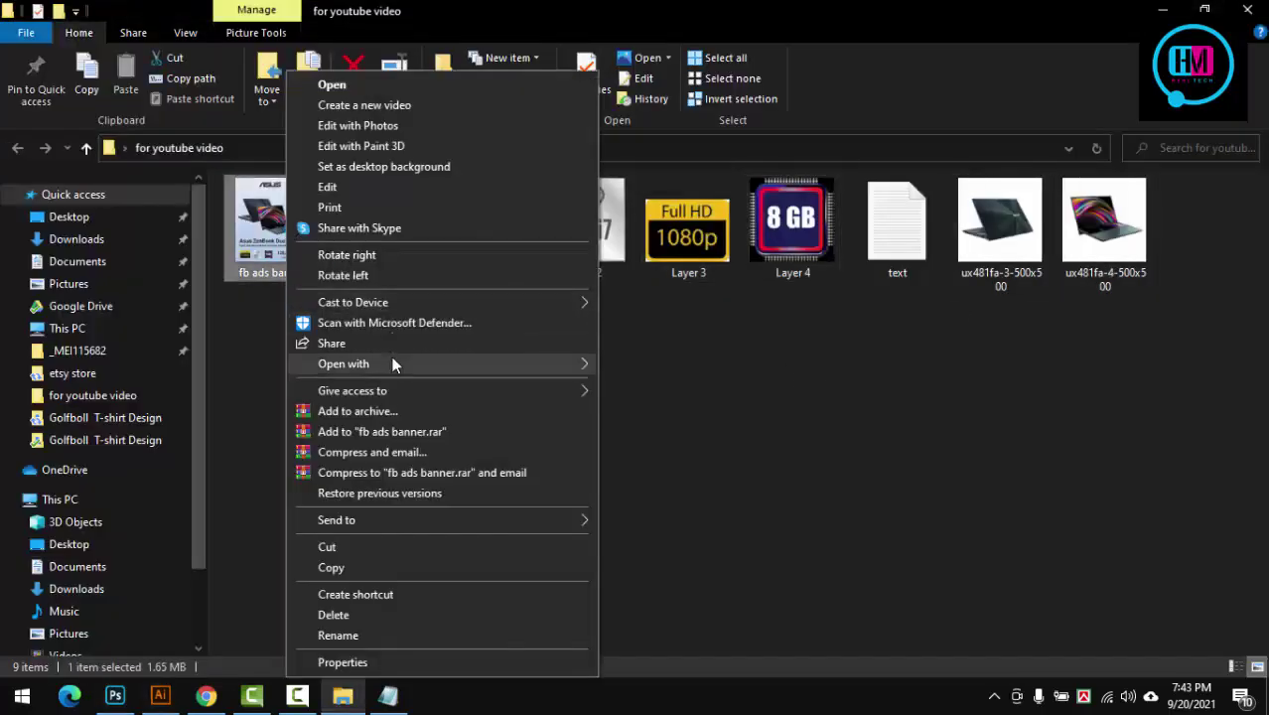
pyautogui.moveTo(343, 363)
pyautogui.click(636, 477)
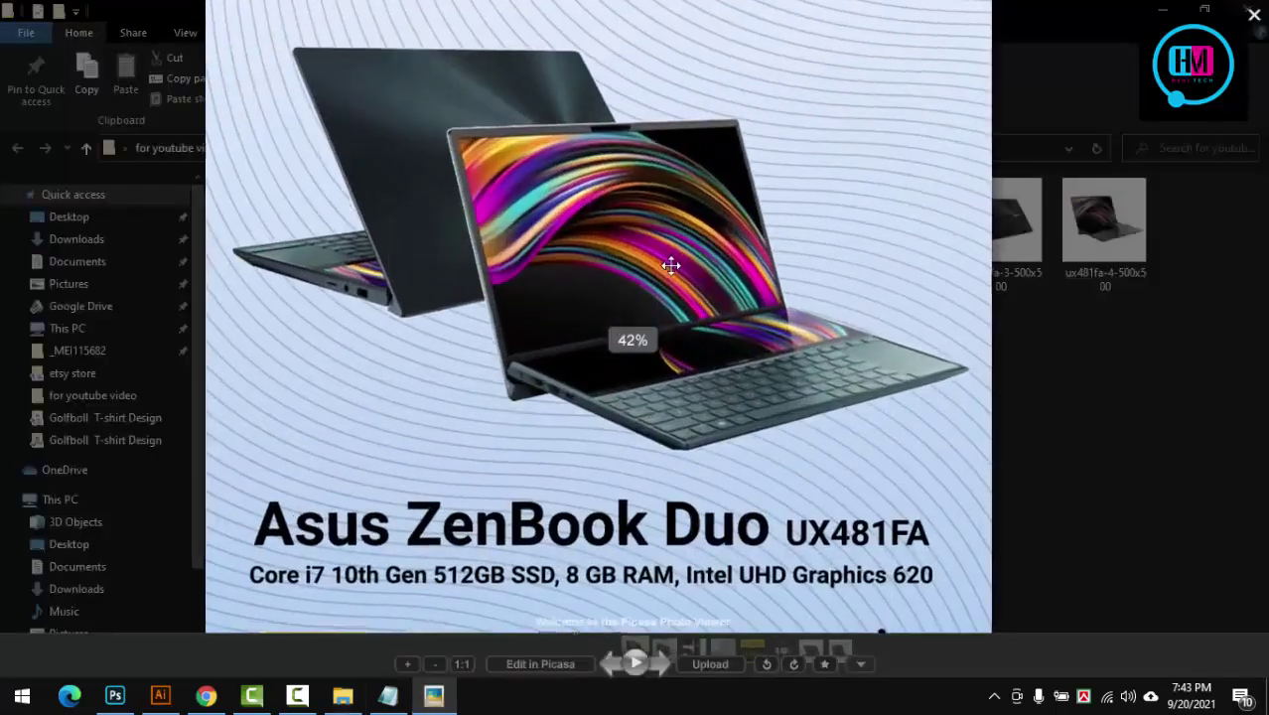
pyautogui.scroll(3, 671, 449)
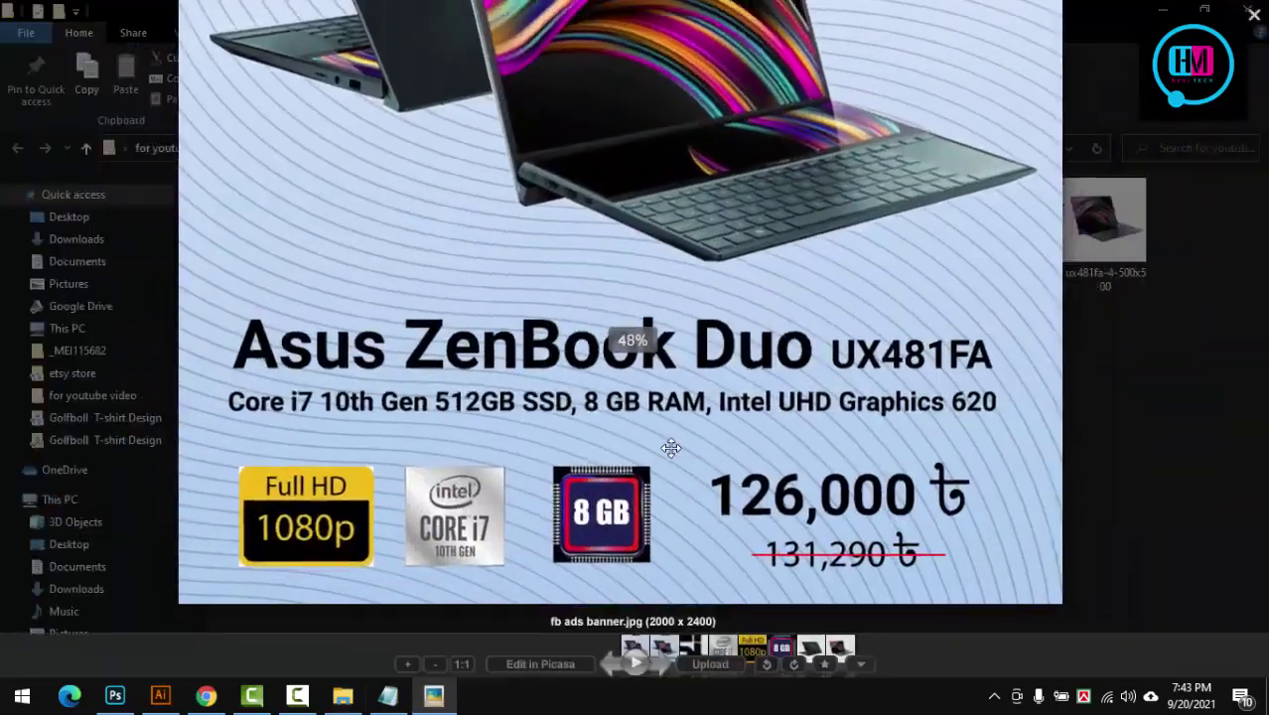
pyautogui.scroll(-3, 683, 344)
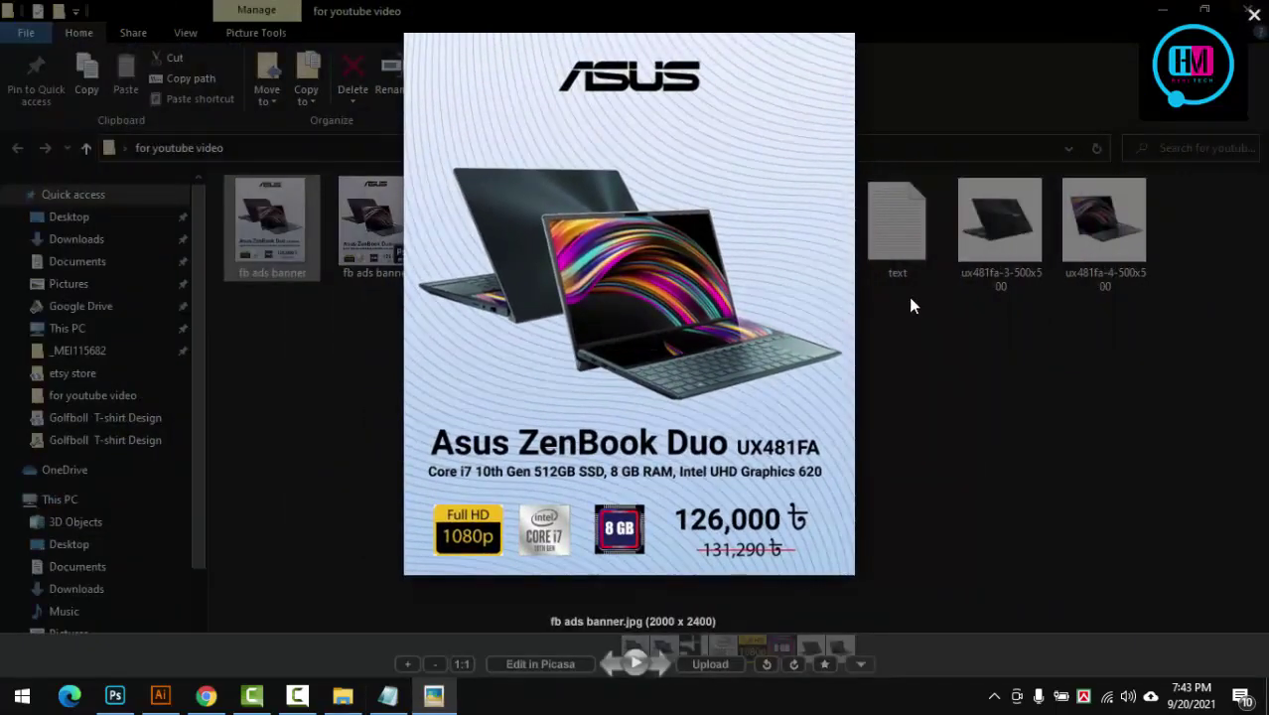